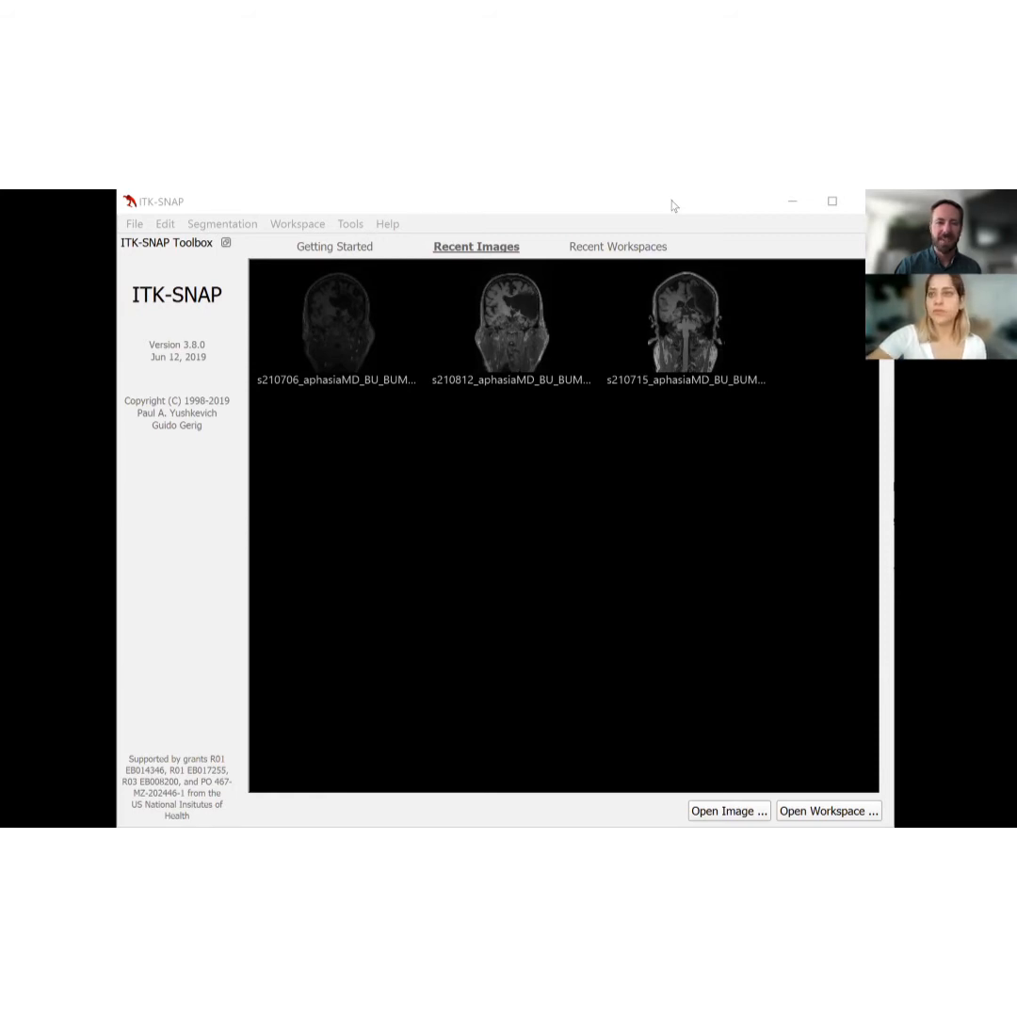
click(709, 223)
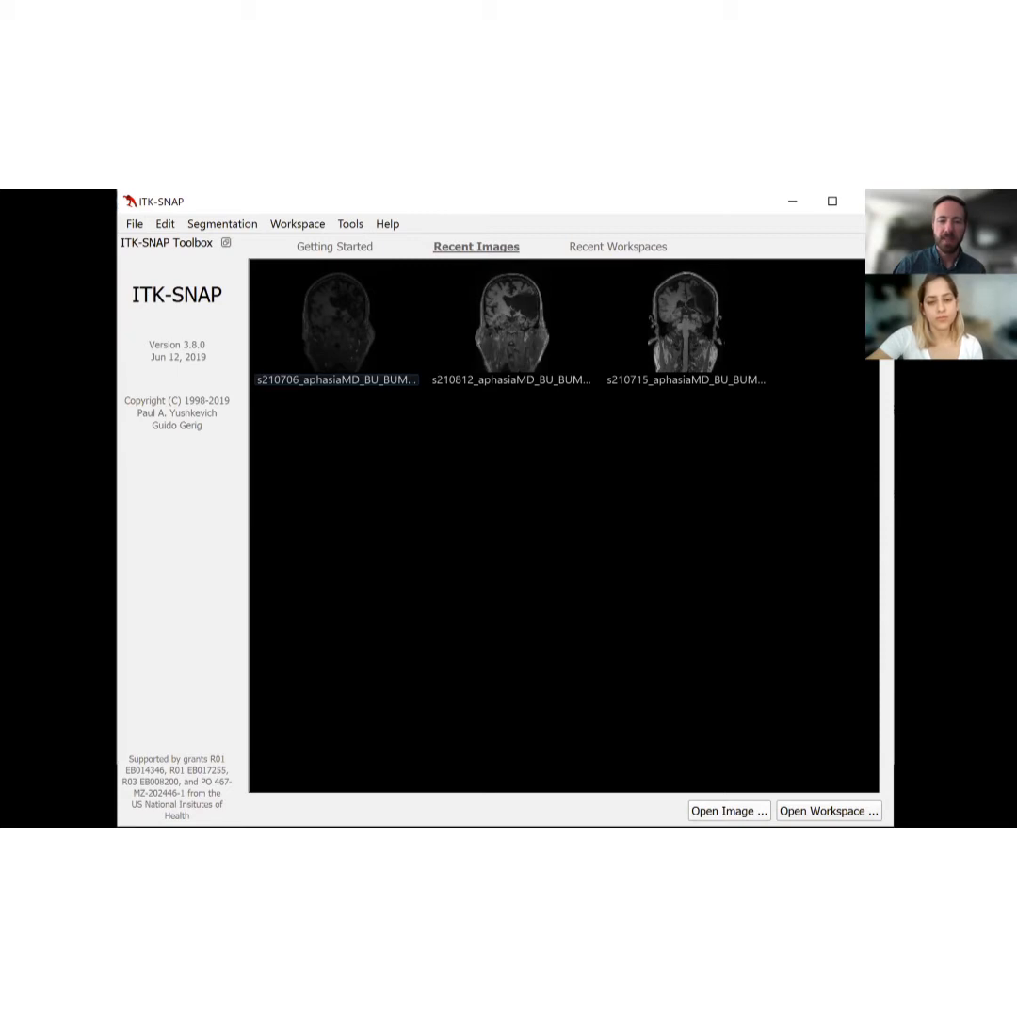
click(730, 811)
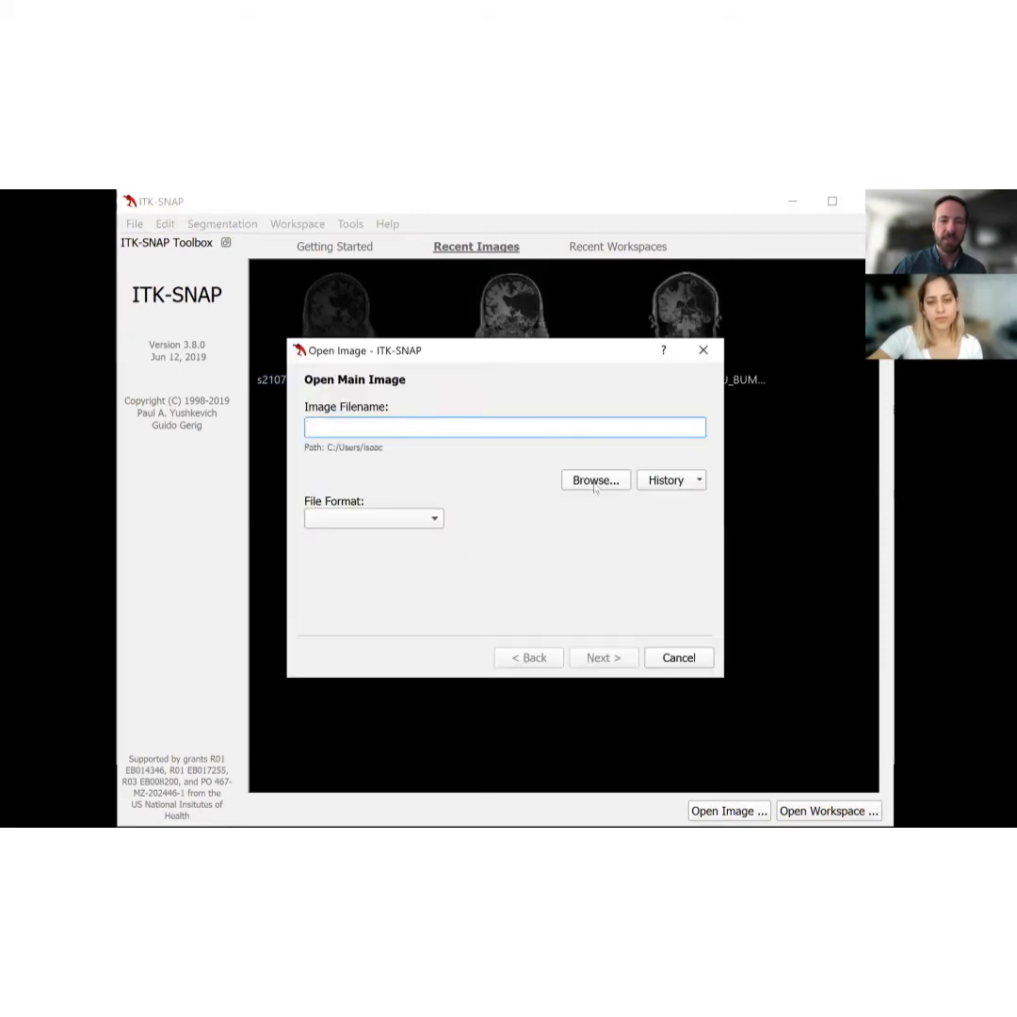
click(595, 480)
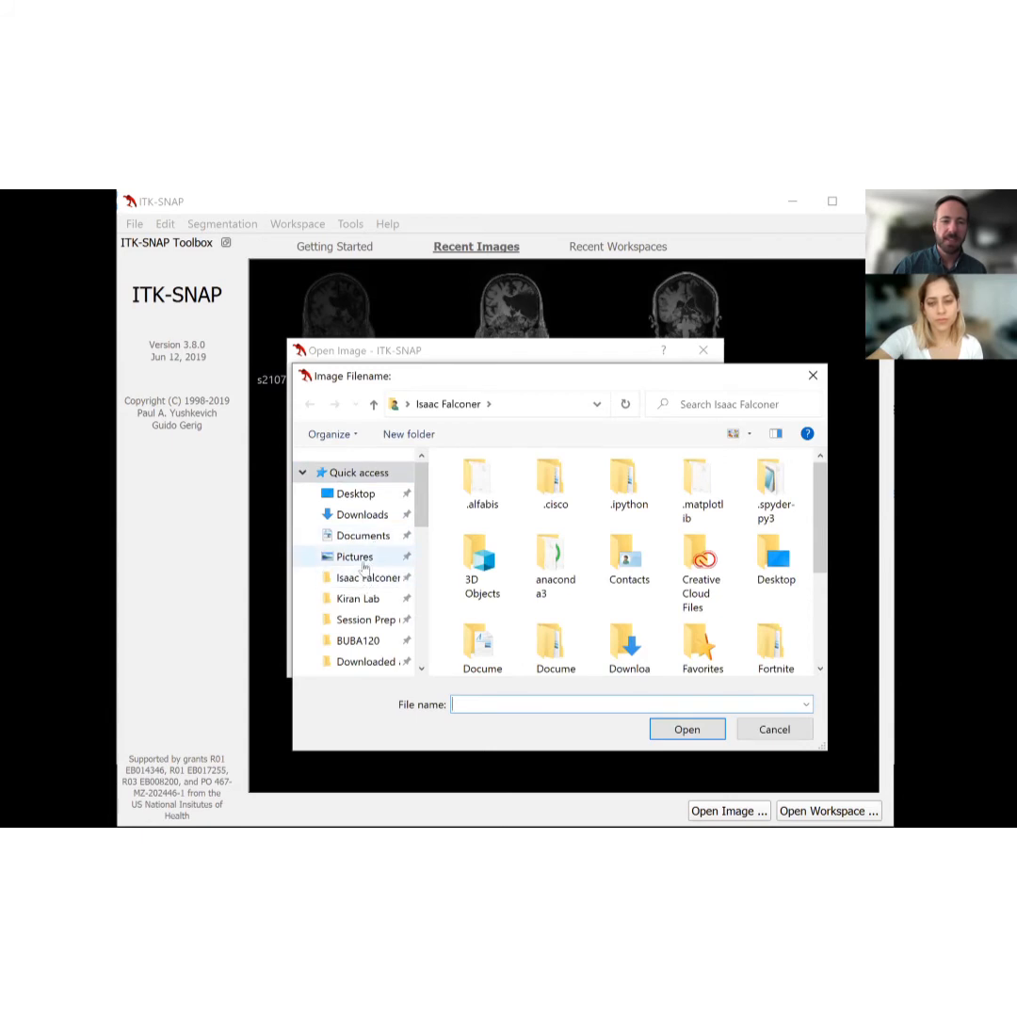
scroll(365, 567, down, 3)
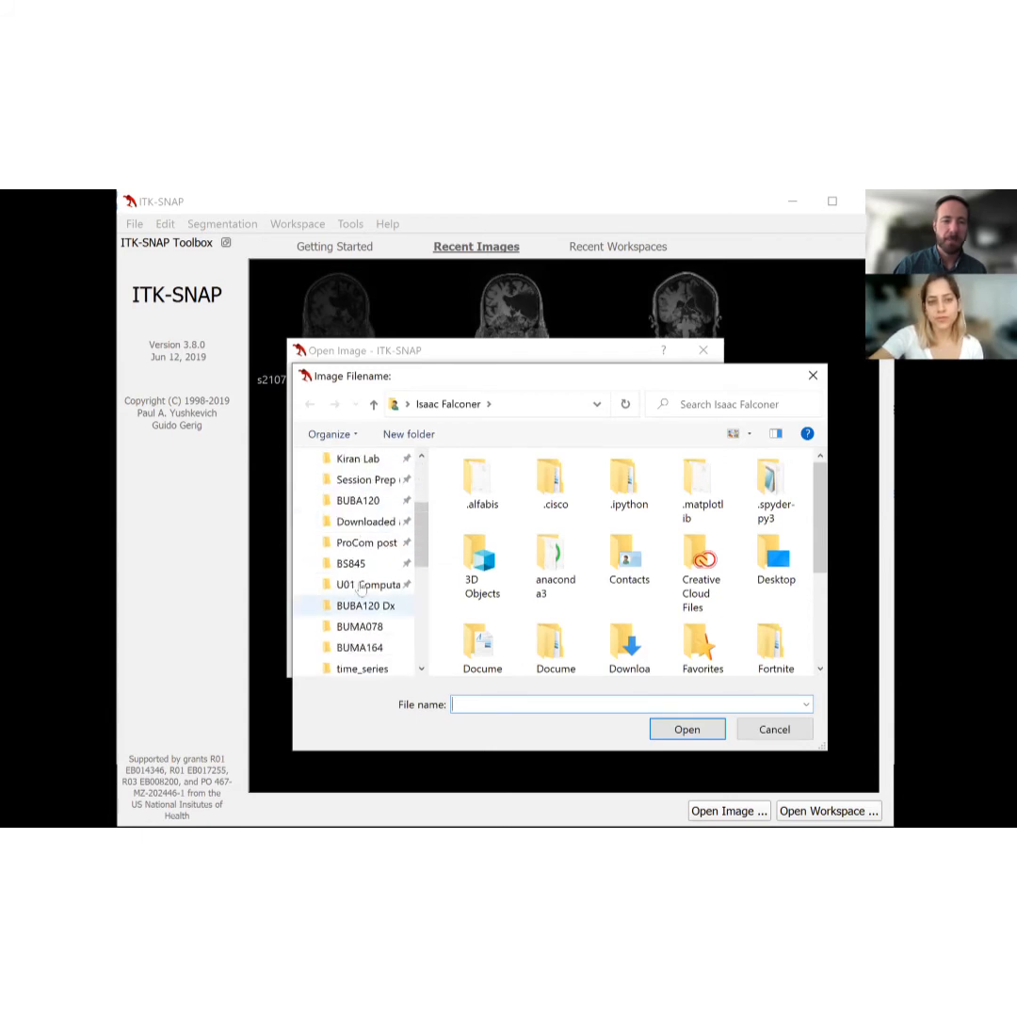
click(360, 627)
click(374, 404)
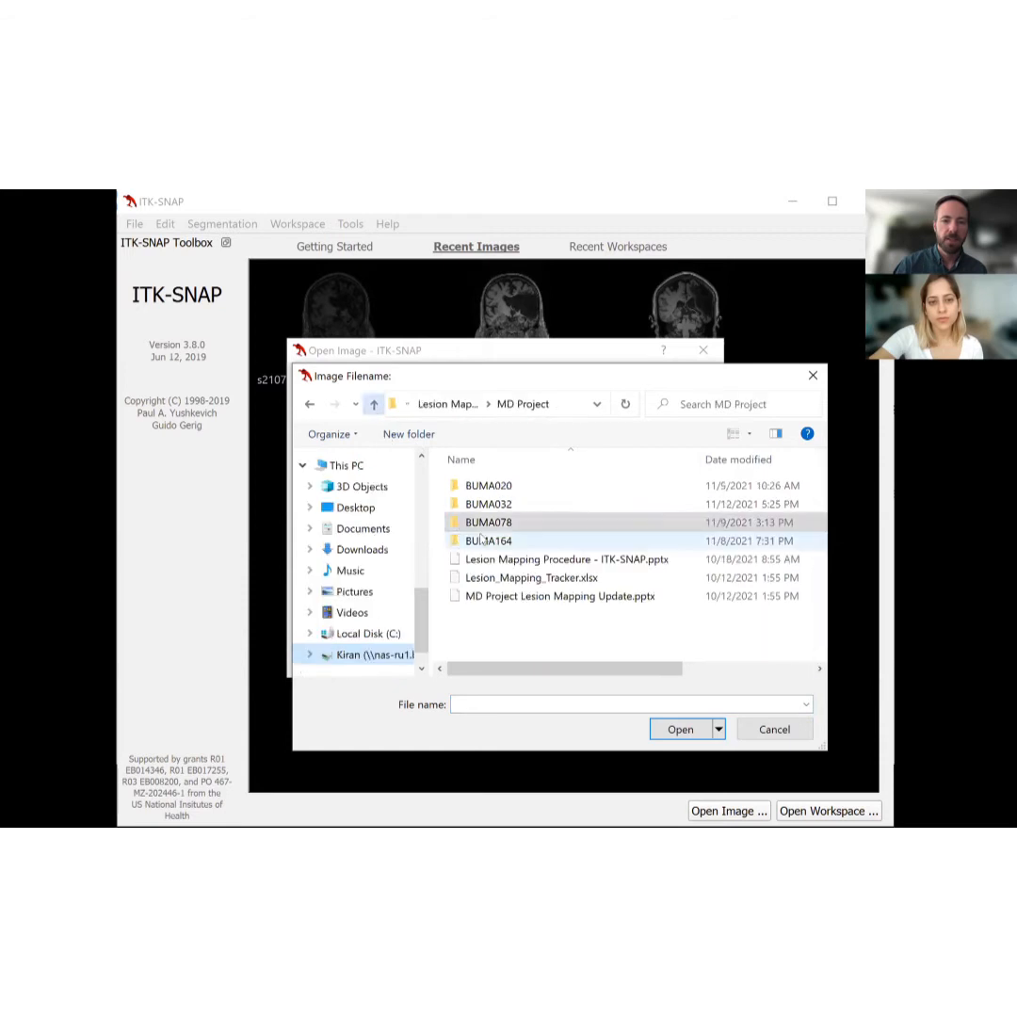
double_click(489, 506)
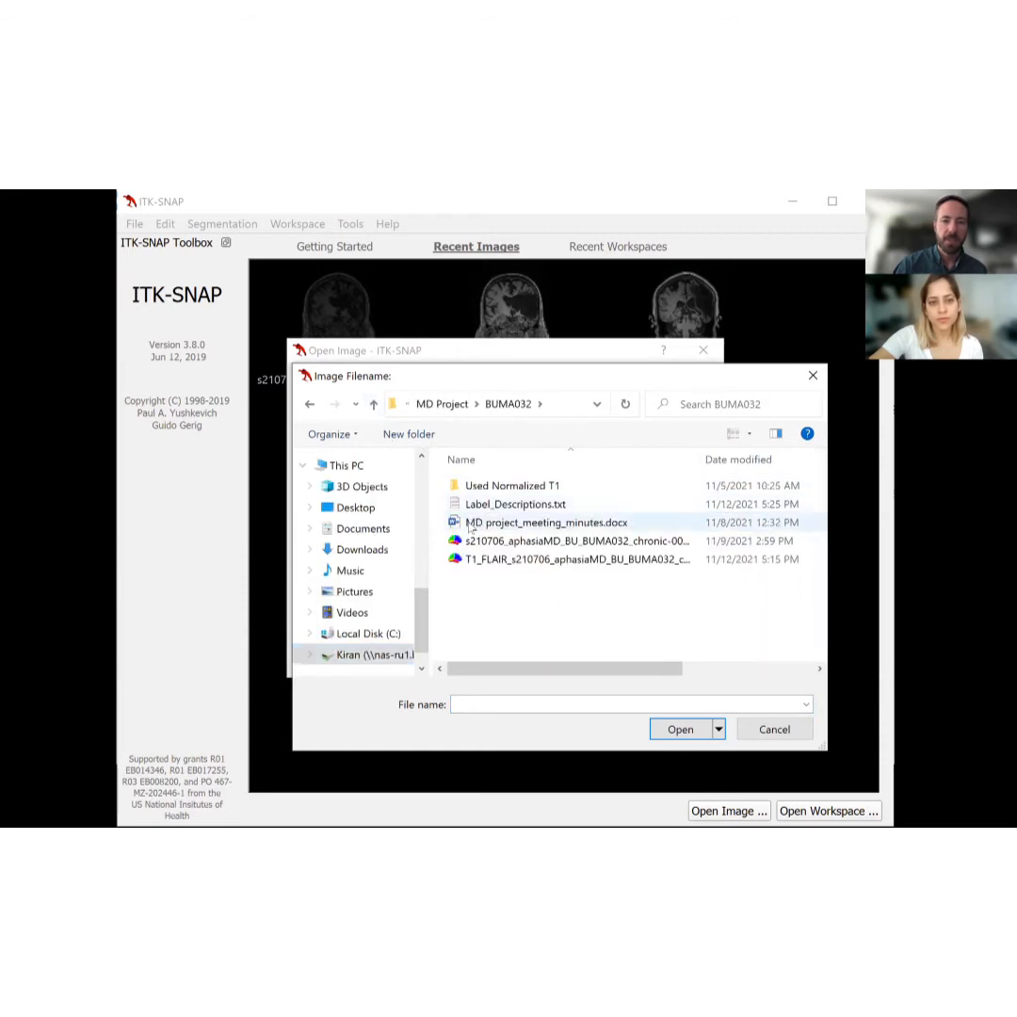
click(504, 543)
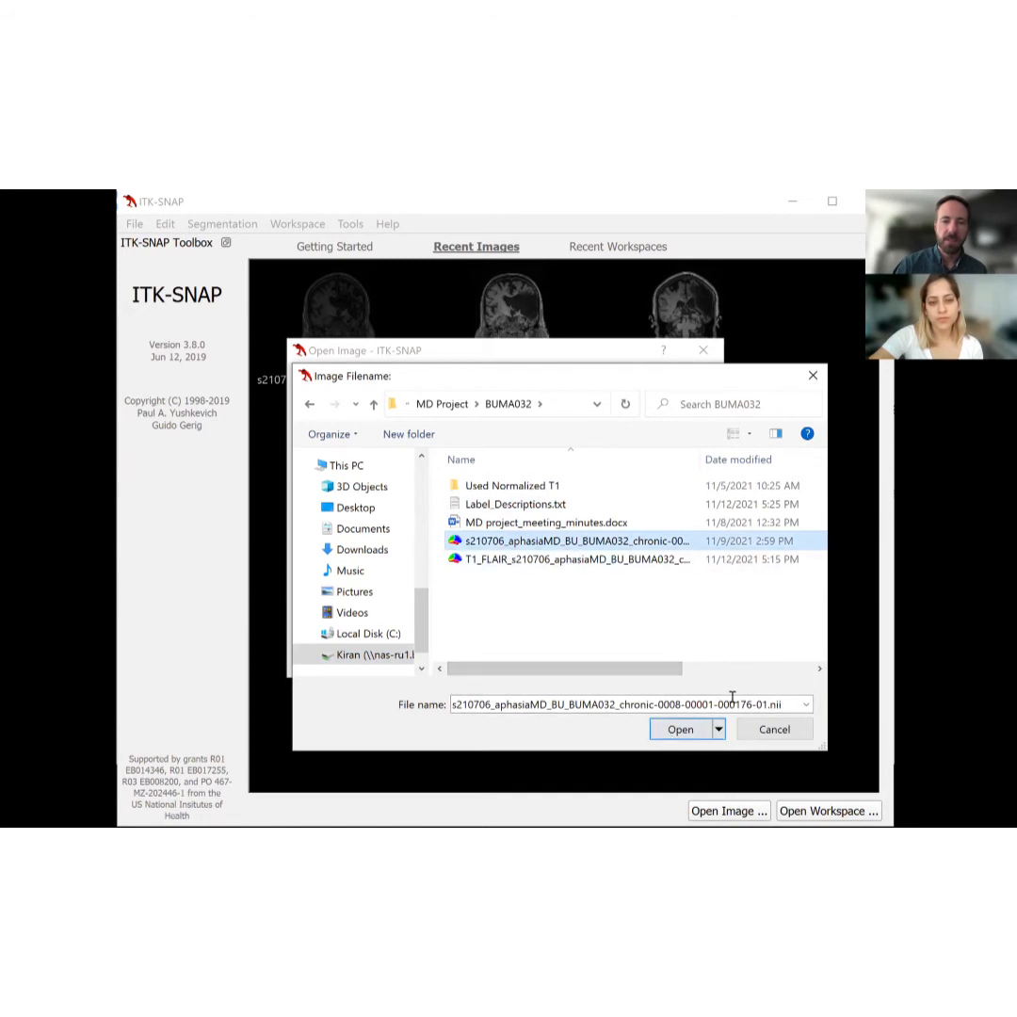
click(682, 732)
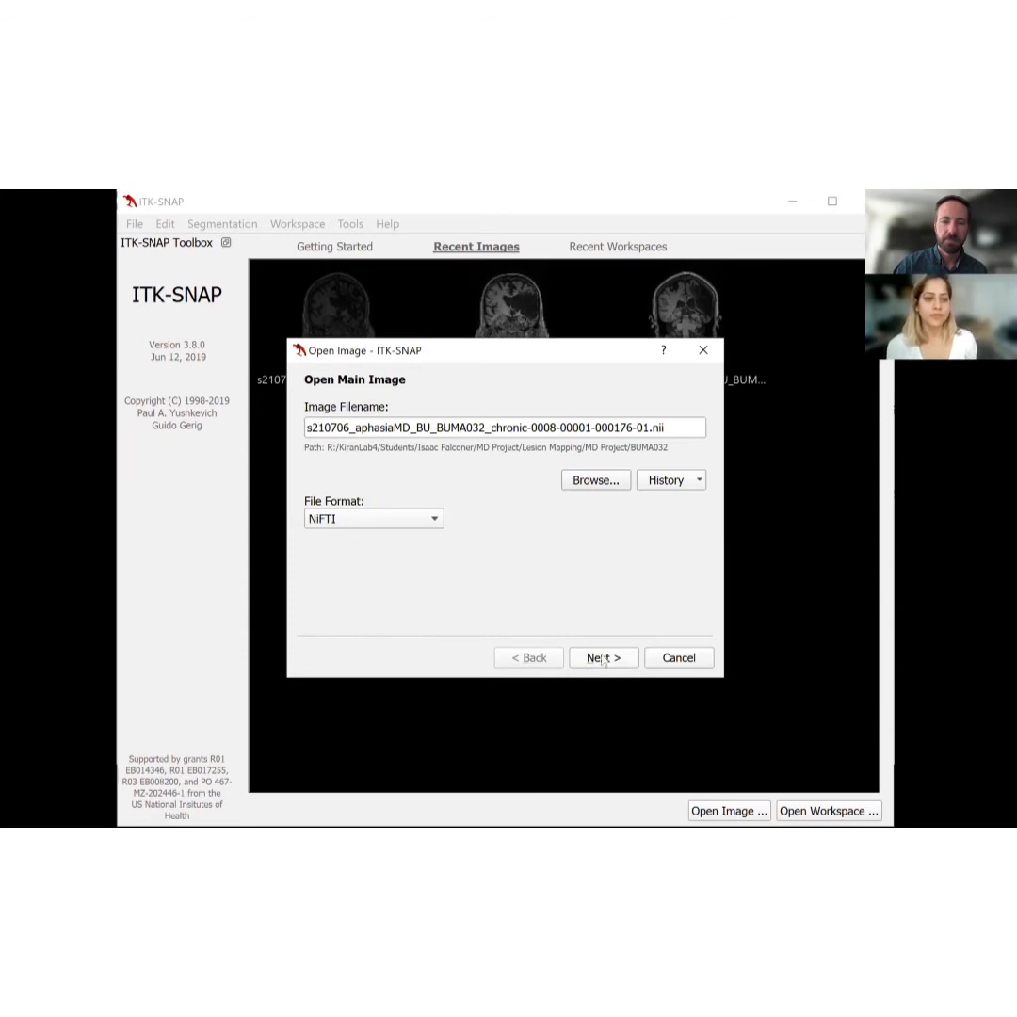
click(602, 659)
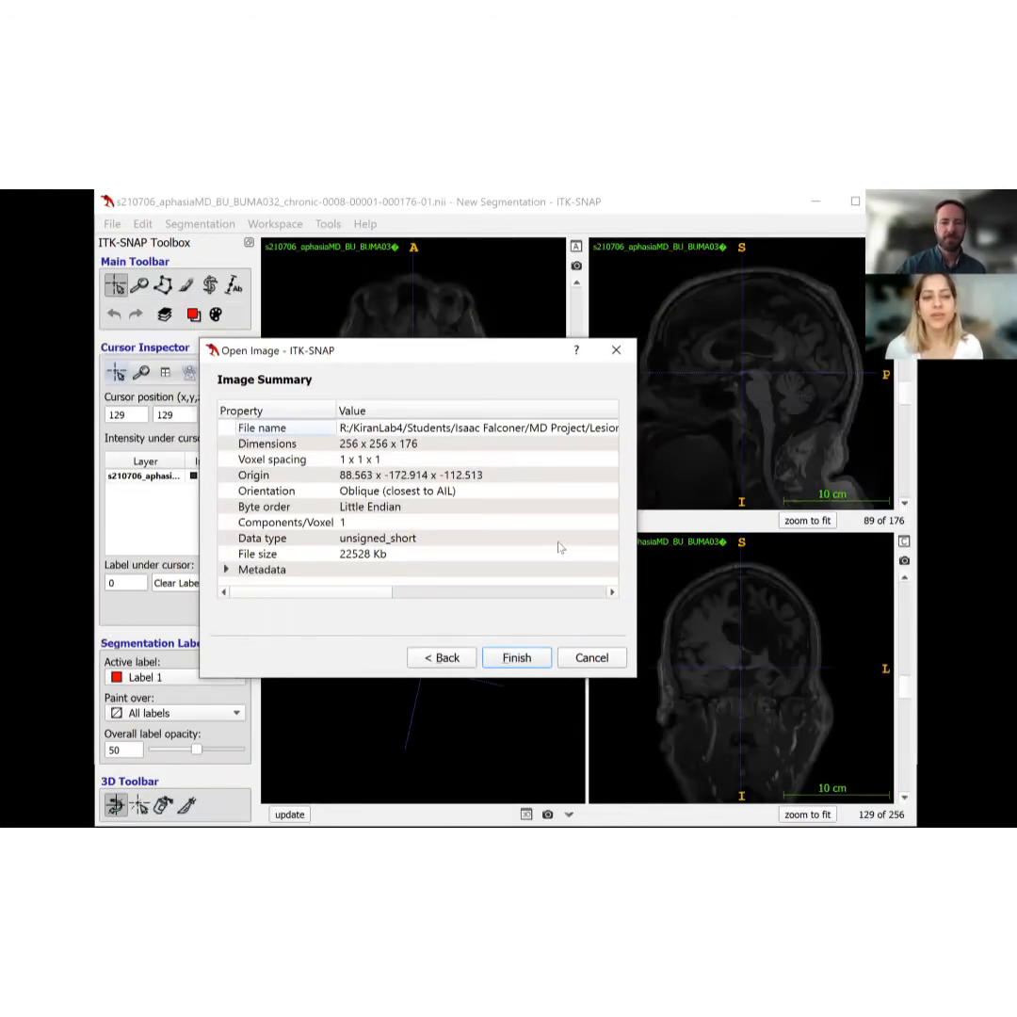
click(518, 659)
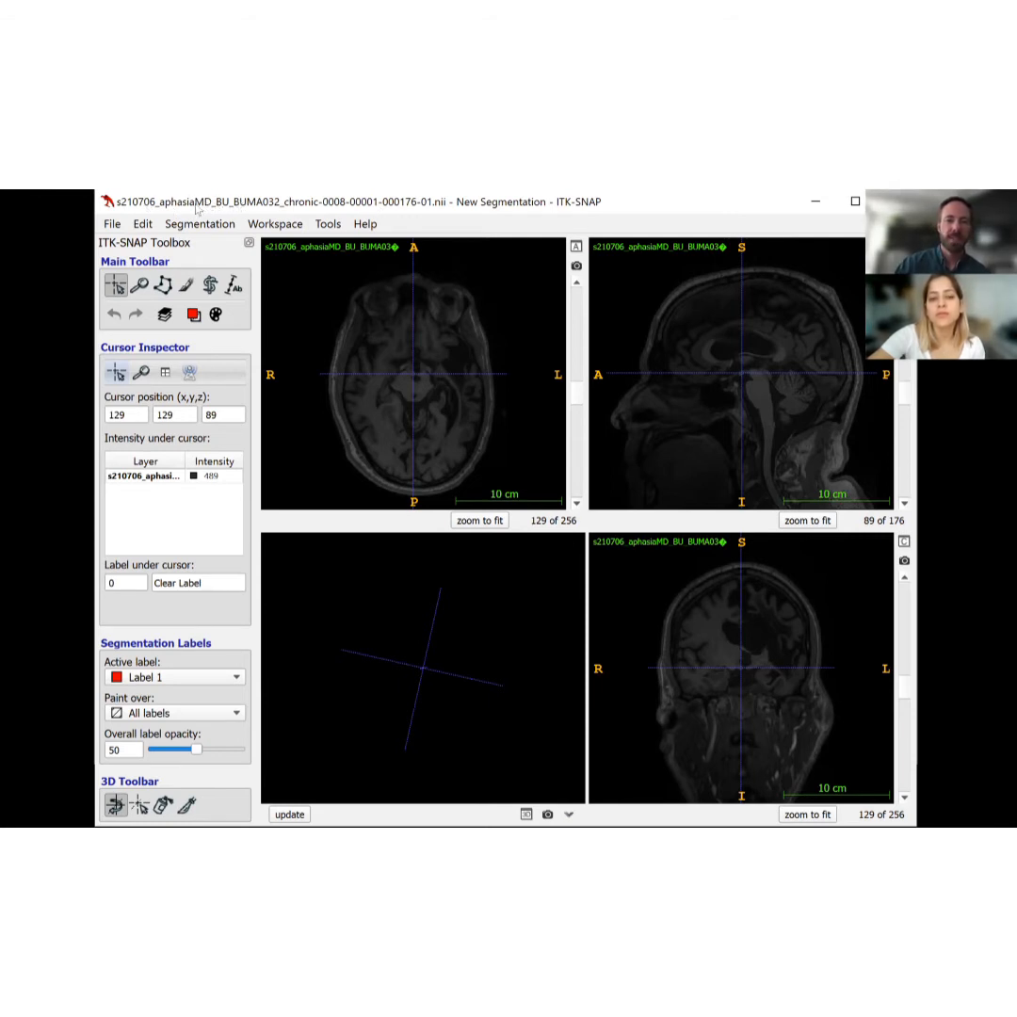
- Add the T1_FLAIR_s210706 BUMA032 scan from the same folder as an additional image, displayed as a separate image beside the main one
click(112, 225)
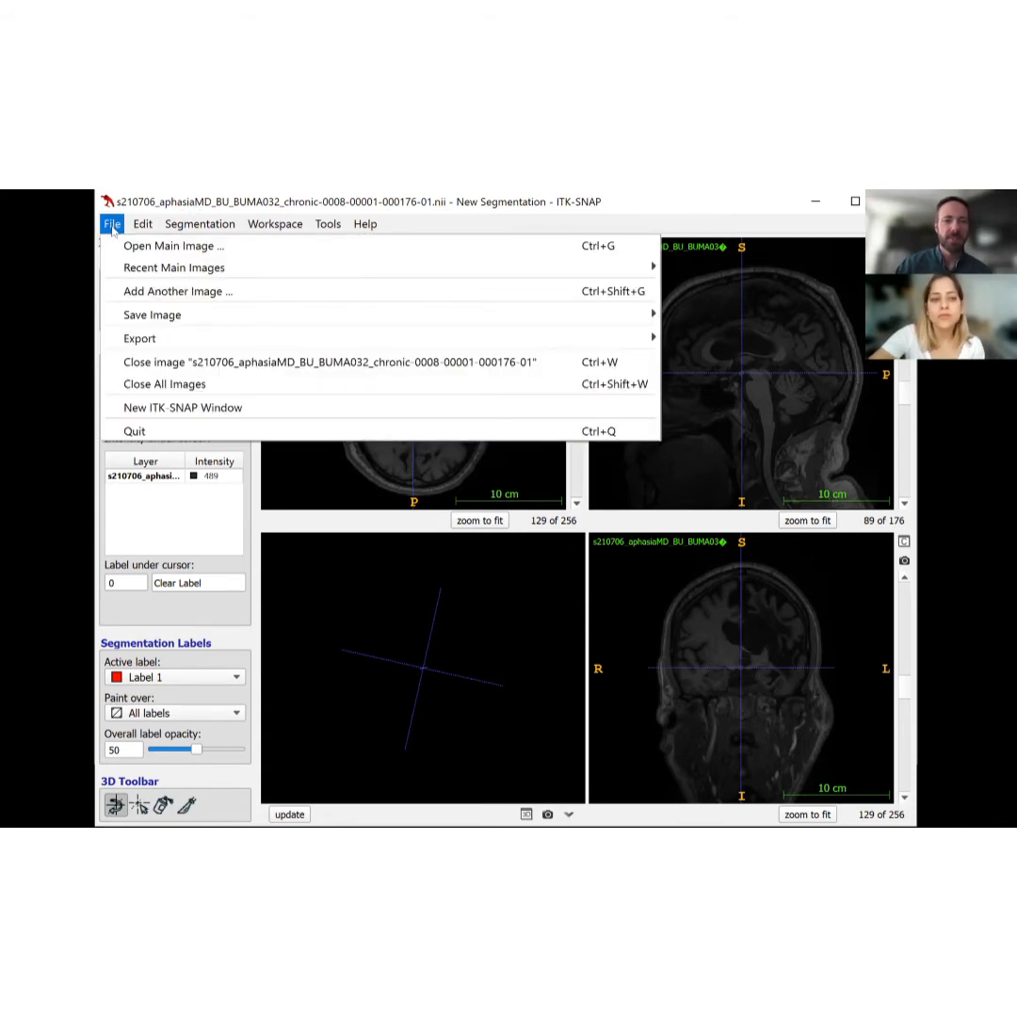
click(140, 293)
click(588, 481)
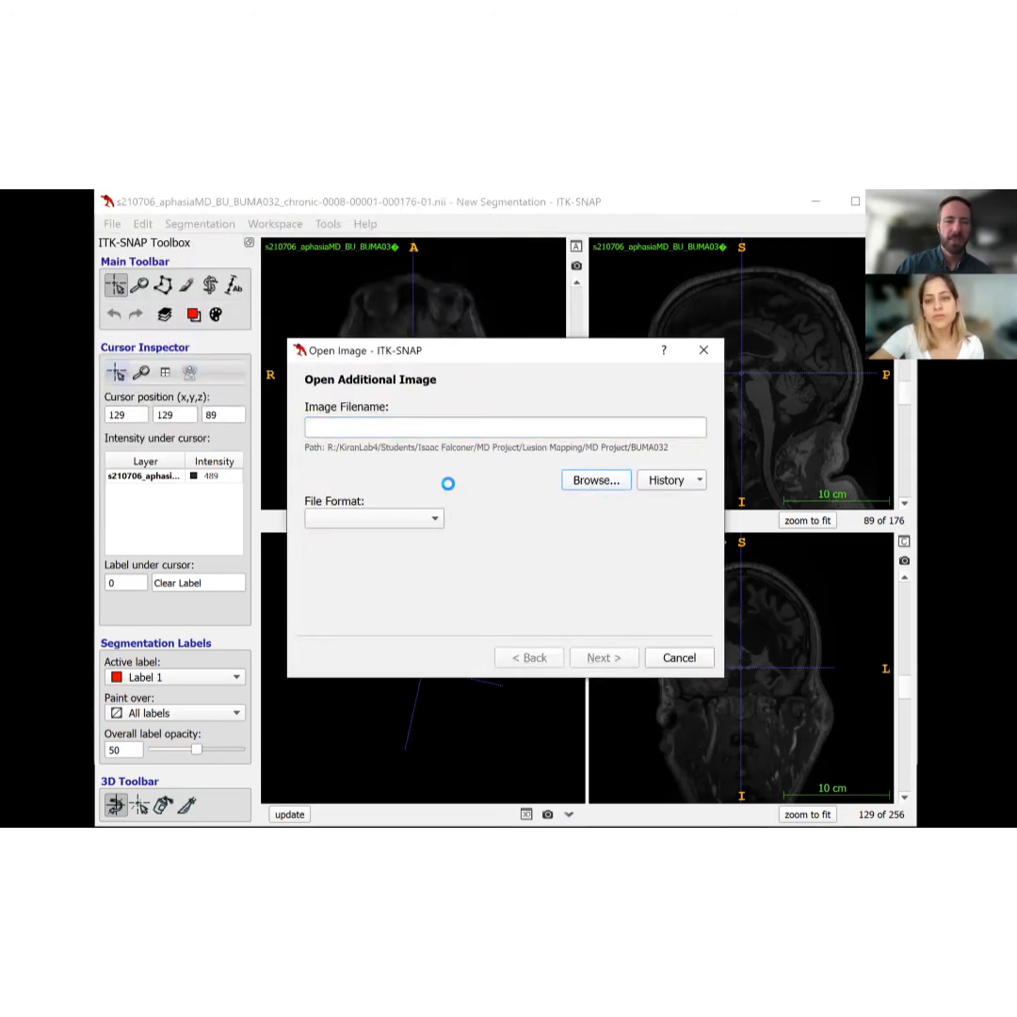
click(565, 559)
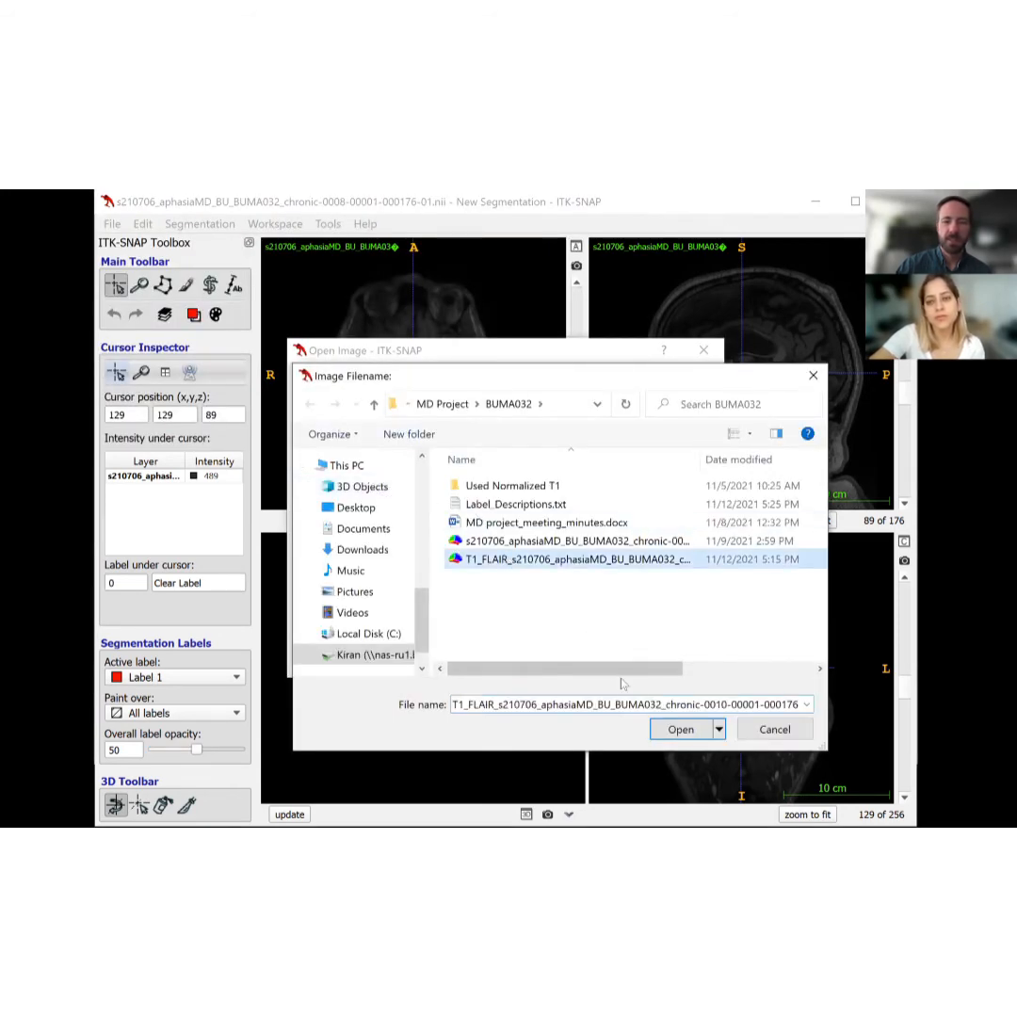
click(680, 731)
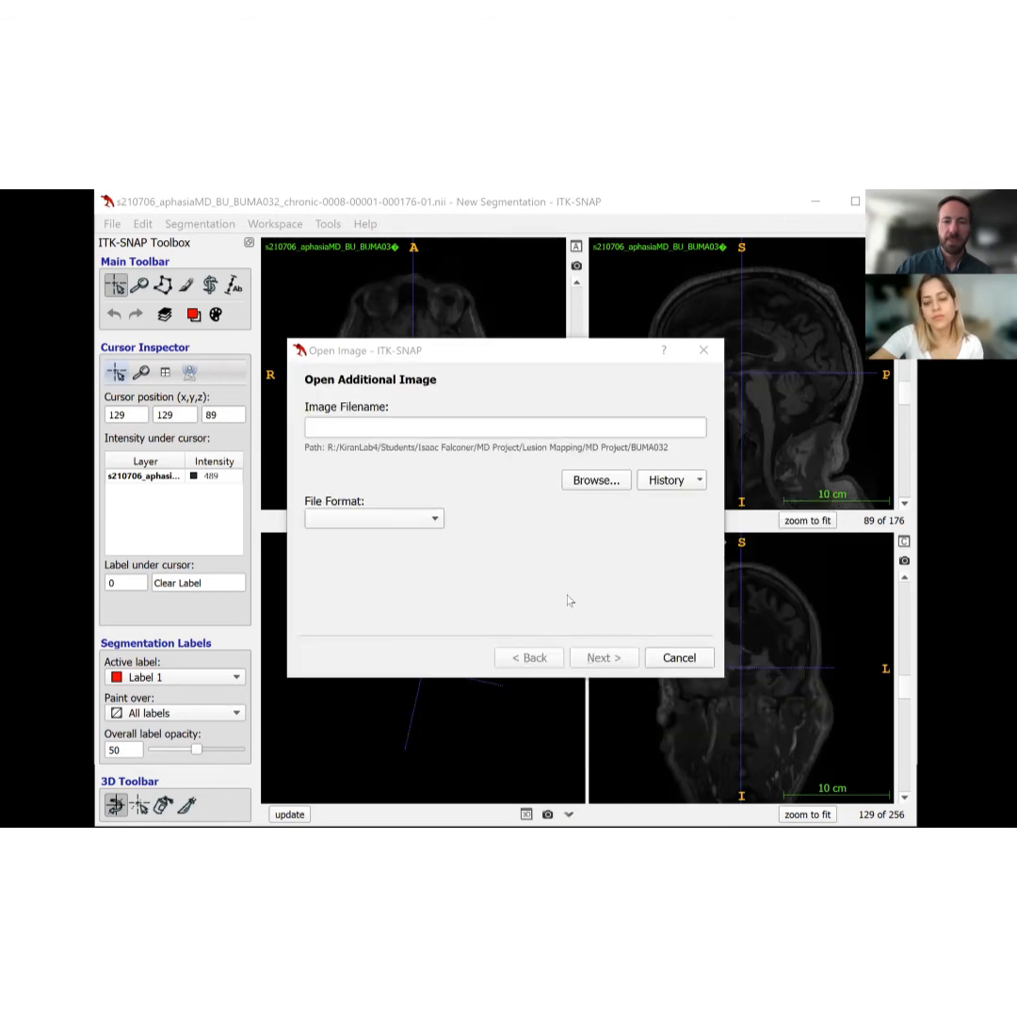
click(607, 658)
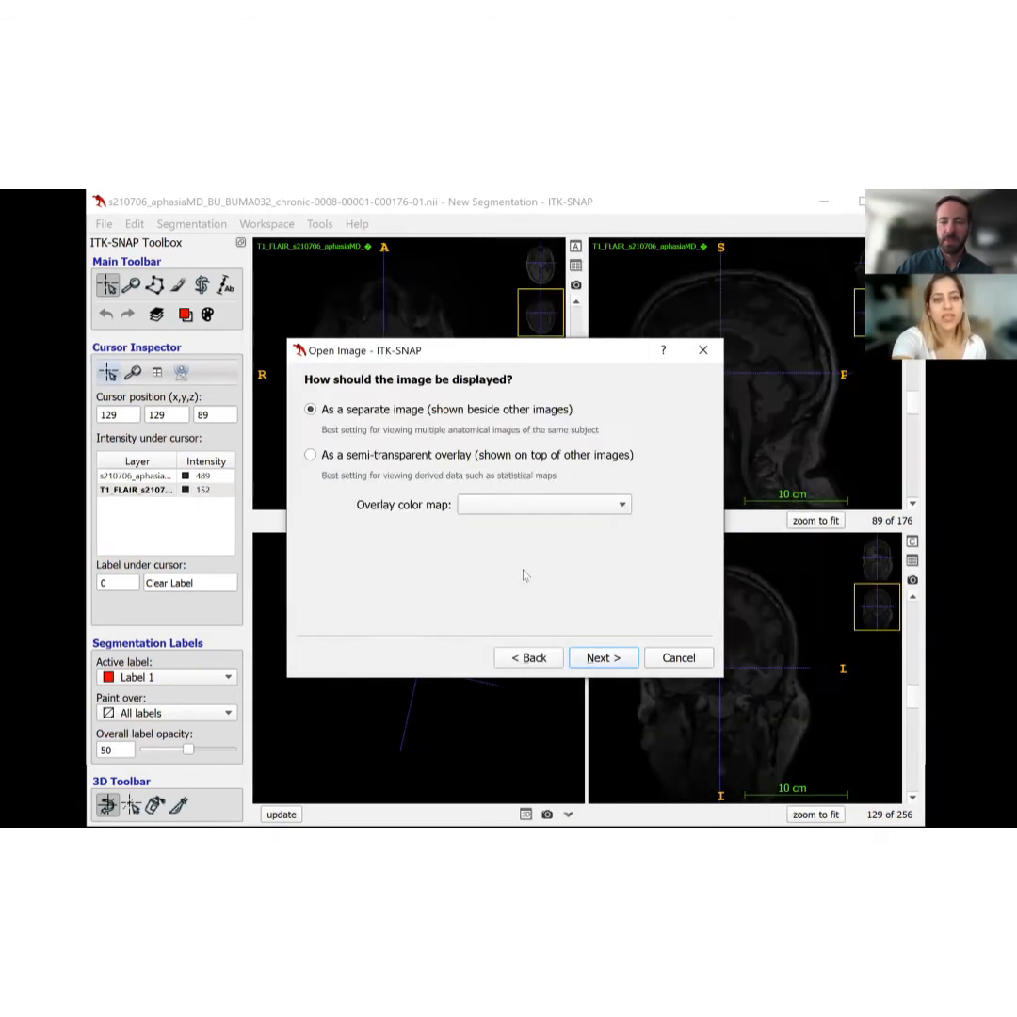
click(595, 659)
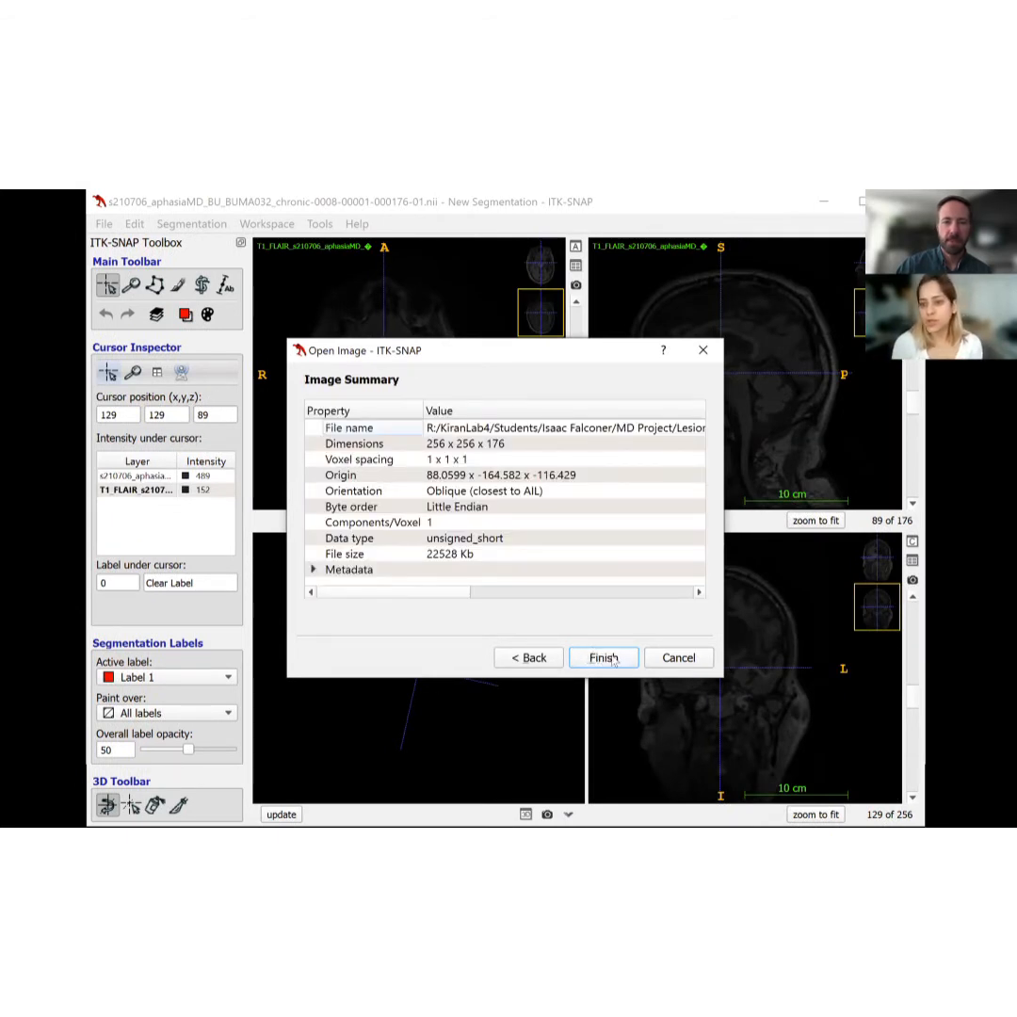
click(613, 659)
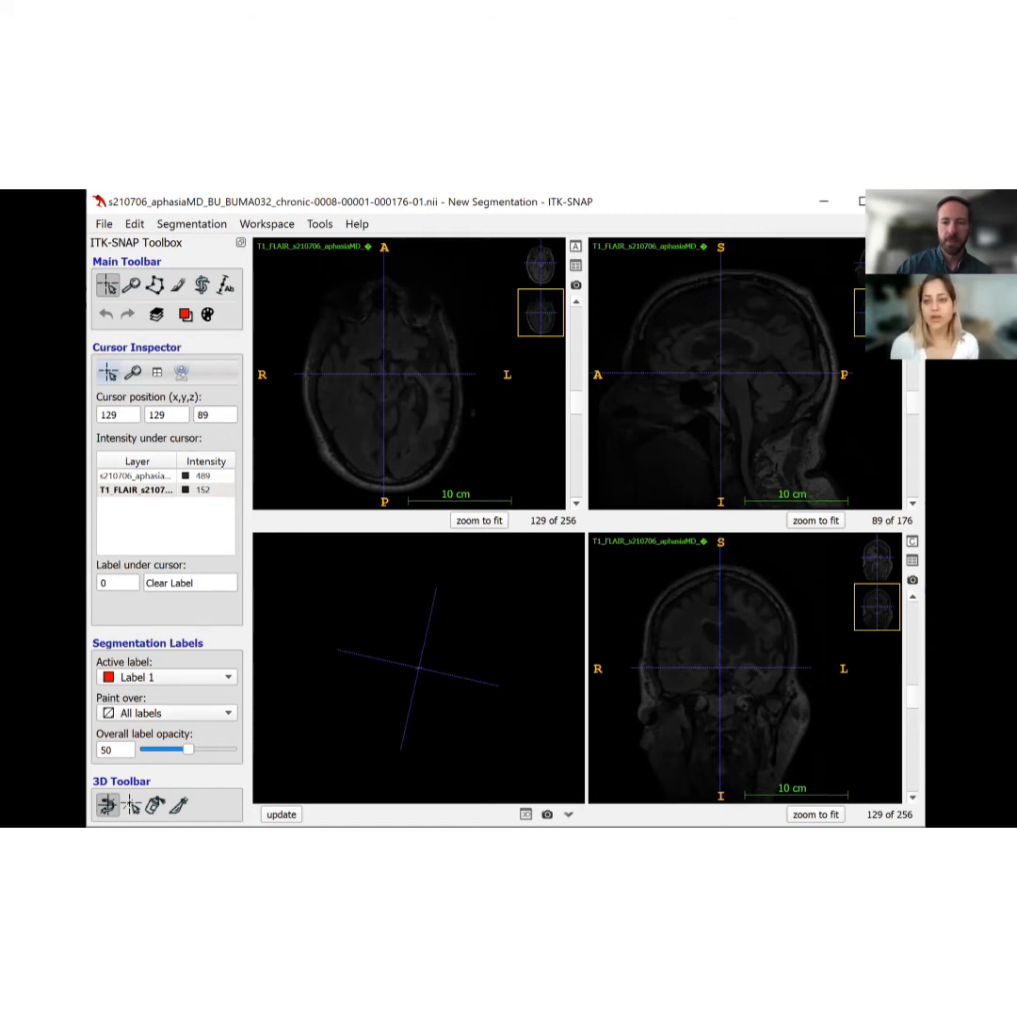
- Enlarge the program window and auto-adjust the contrast of both loaded images
drag(924, 827, 1016, 1011)
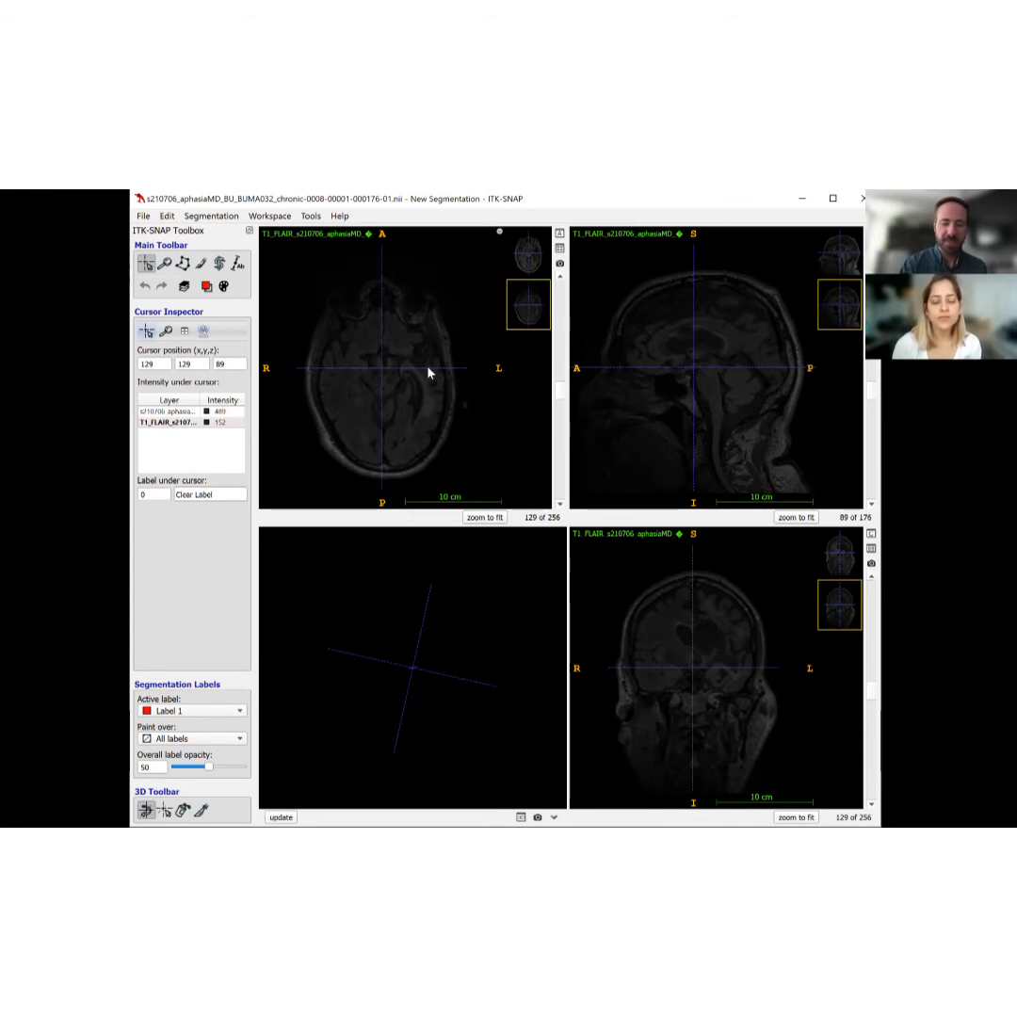
key(ctrl+j)
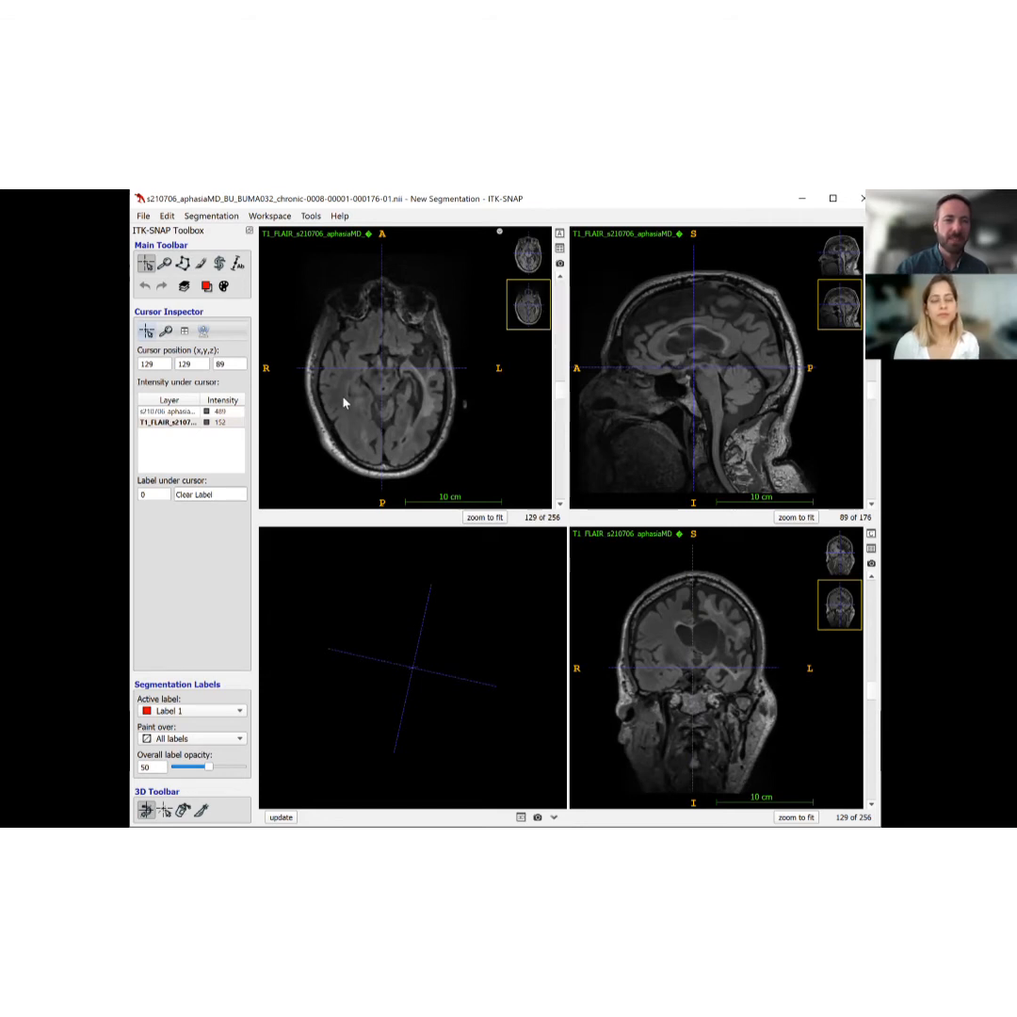
- Start a 3D active contour (snake) segmentation using the full-image region of interest
click(200, 264)
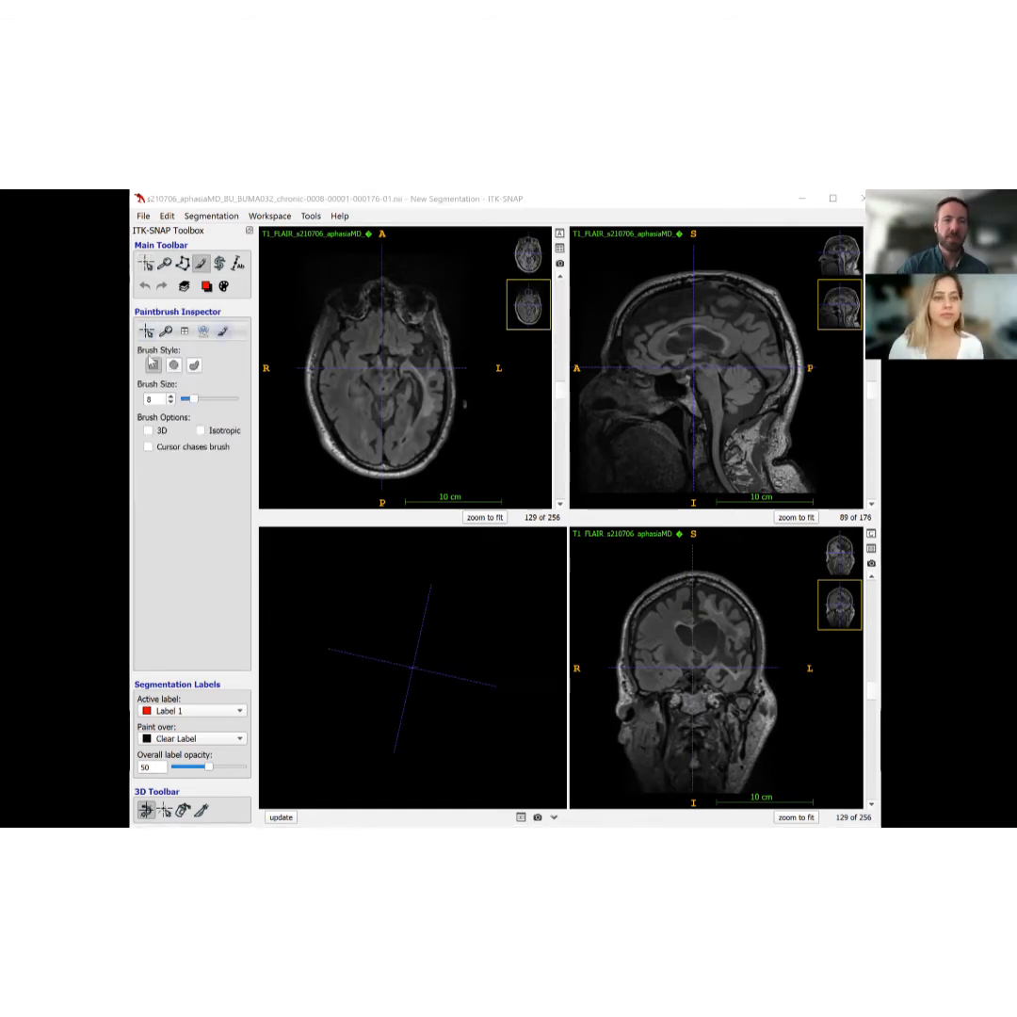
click(219, 265)
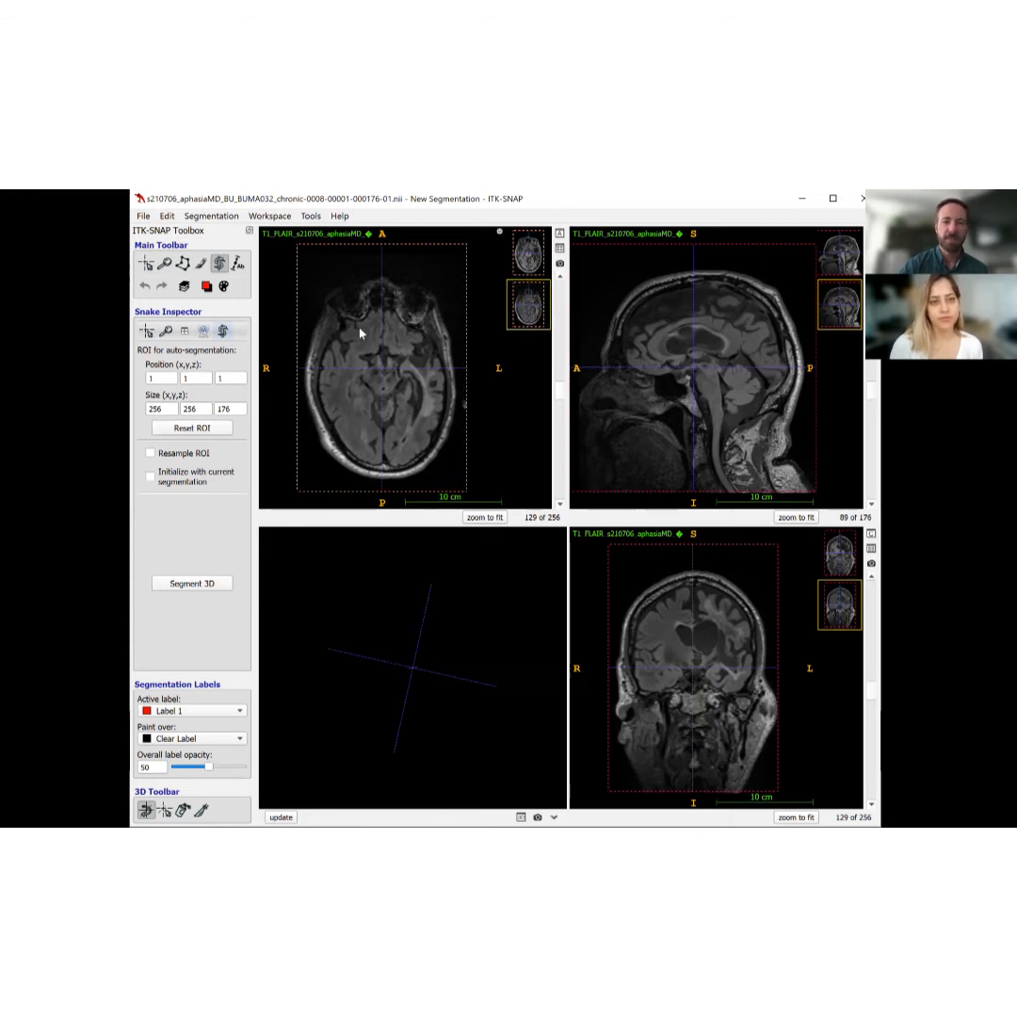
click(192, 584)
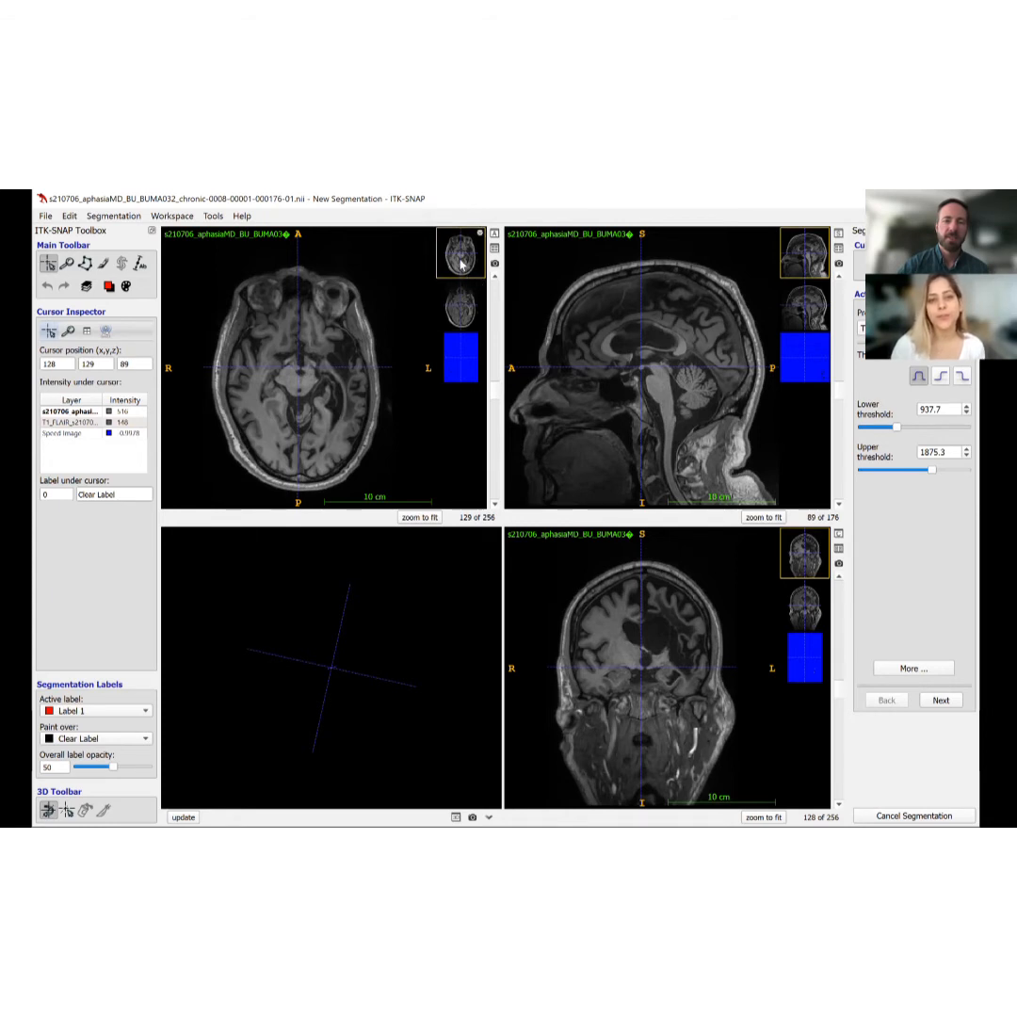
- Review the FLAIR and speed image layers, return to the main image, and set the presegmentation mode to Classification
click(462, 304)
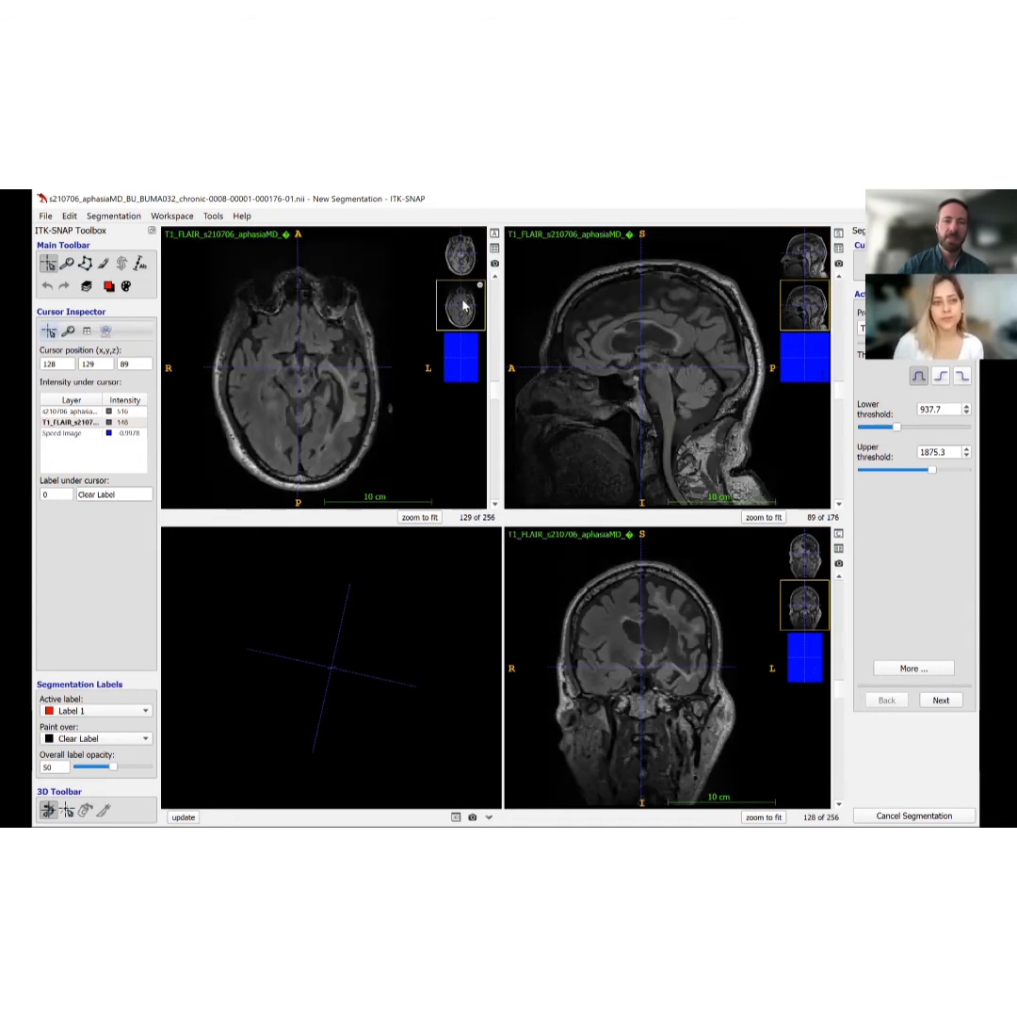
click(463, 354)
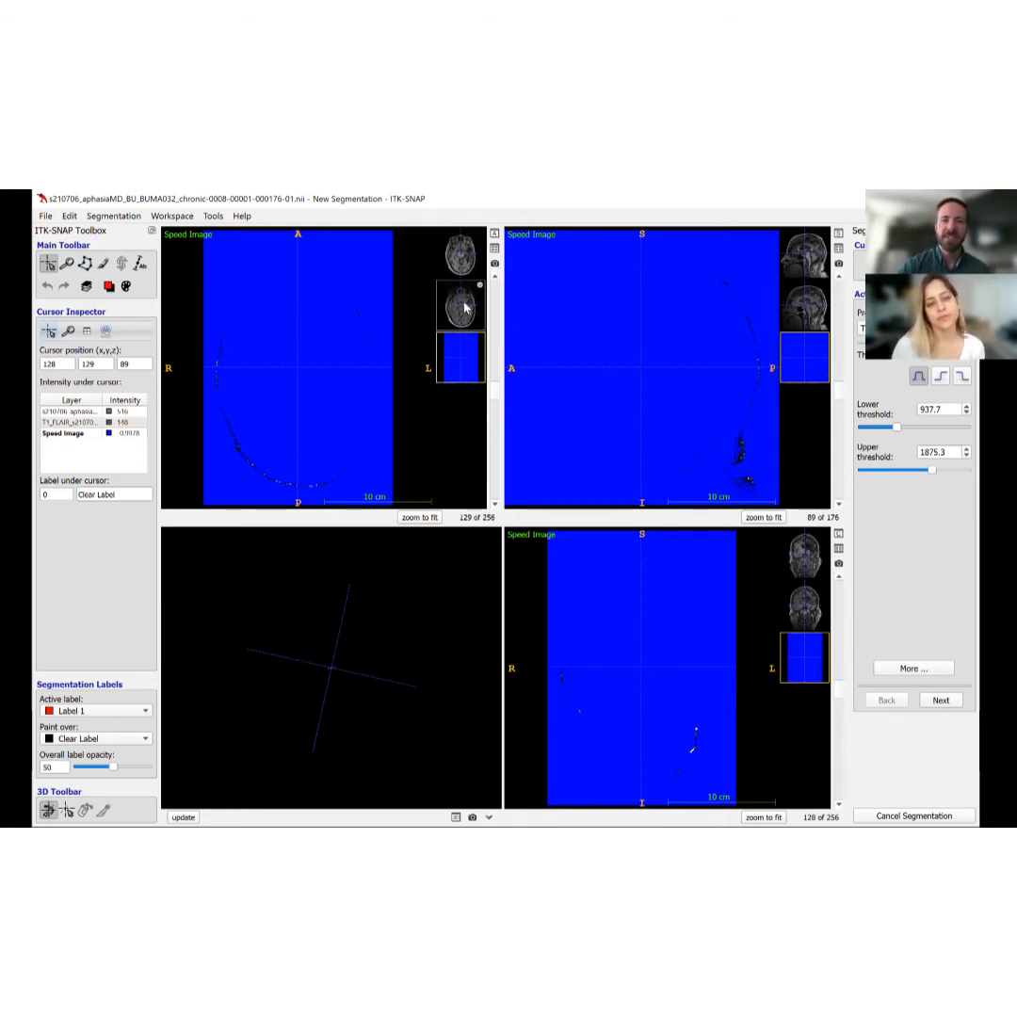
click(463, 273)
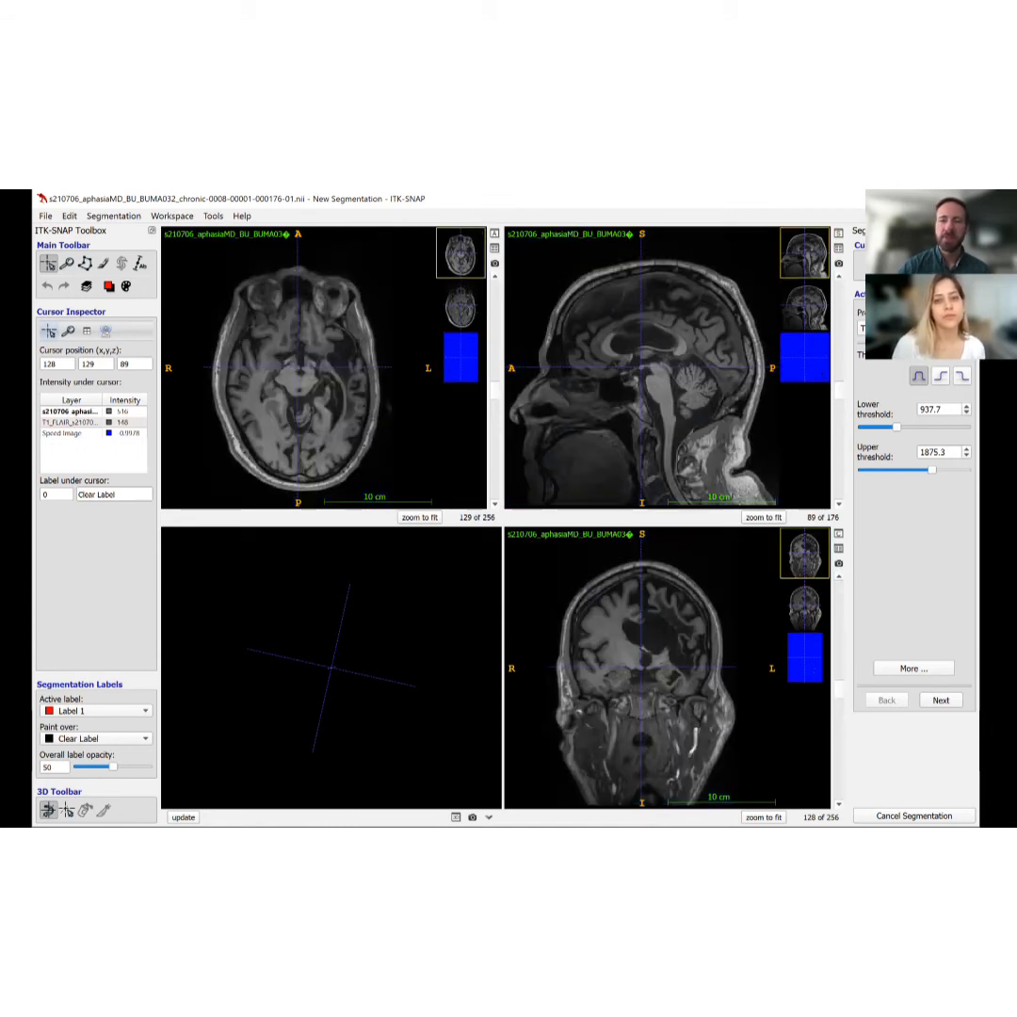
click(905, 328)
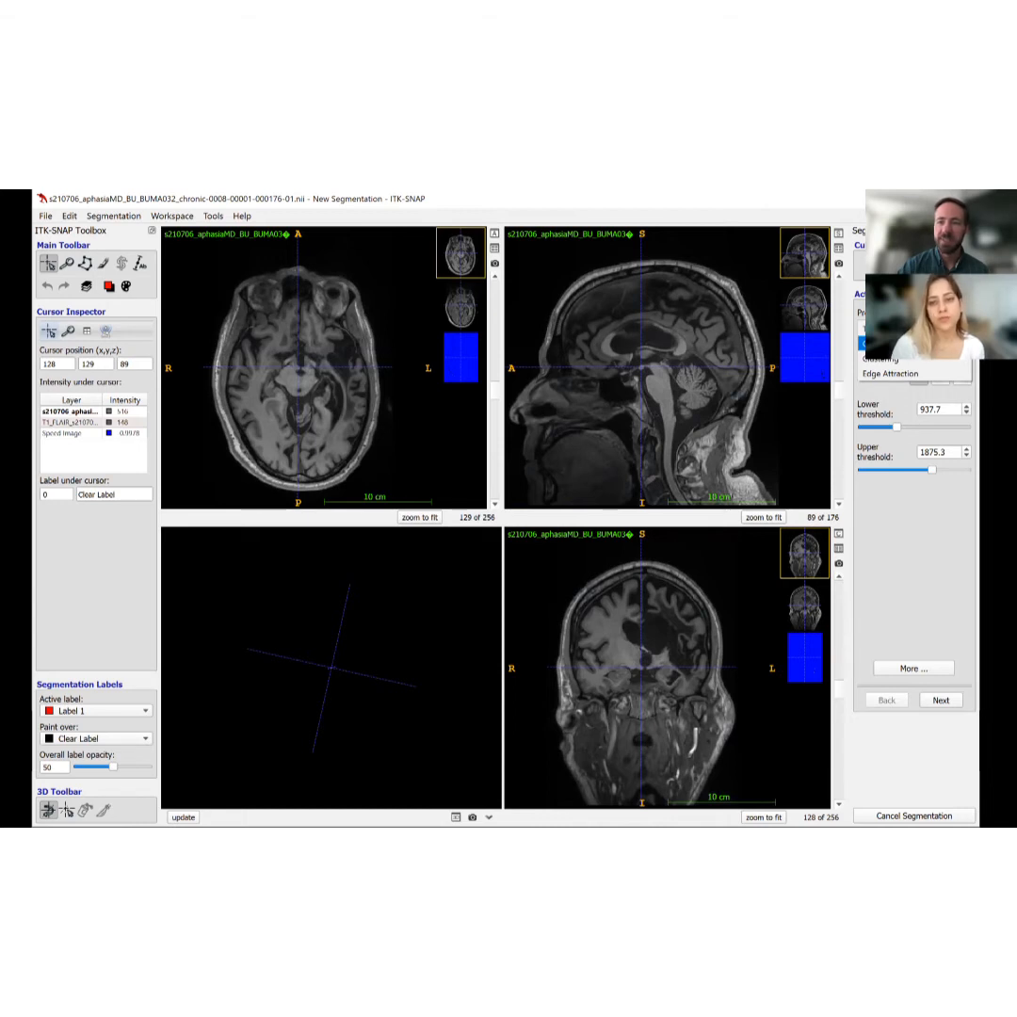
click(902, 344)
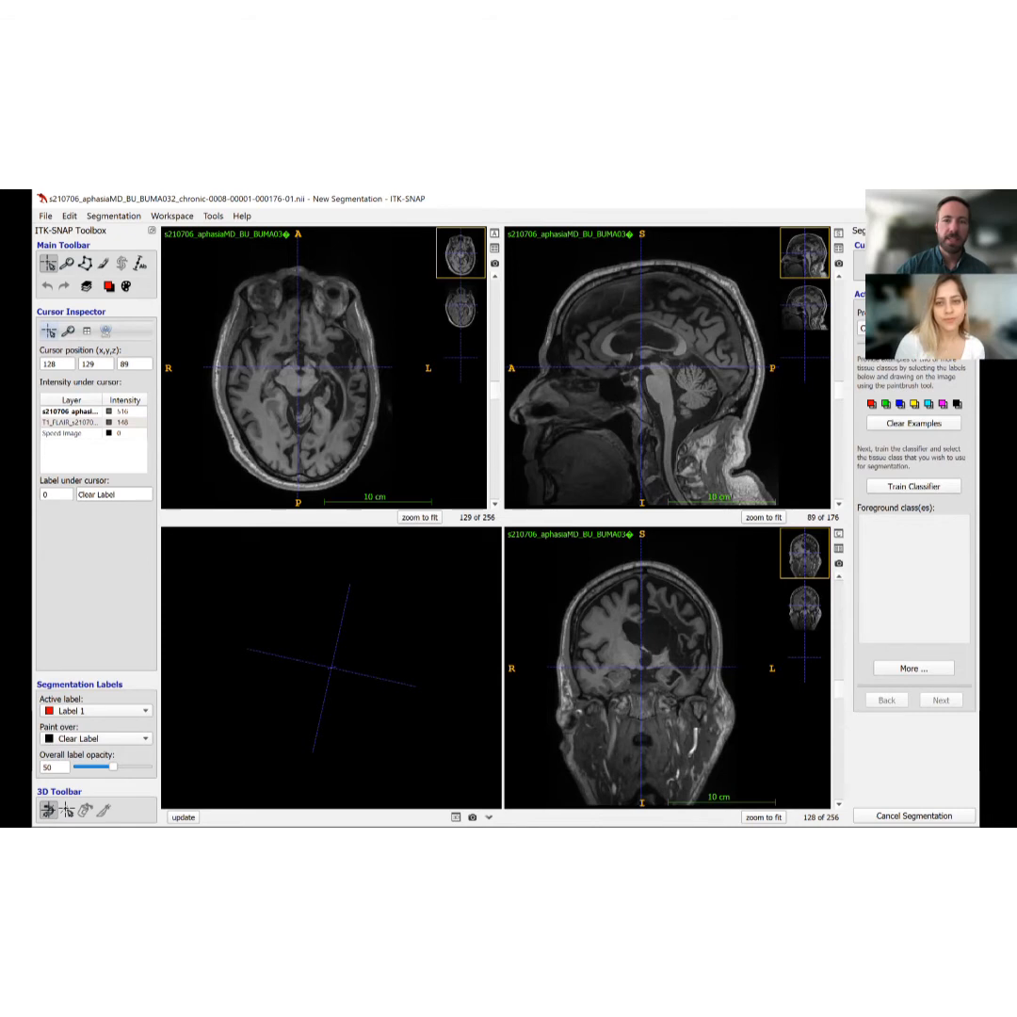
- Rename segmentation label 1 as "Lesion 1" and label 2 as "Lesion 2" in the label editor
click(125, 287)
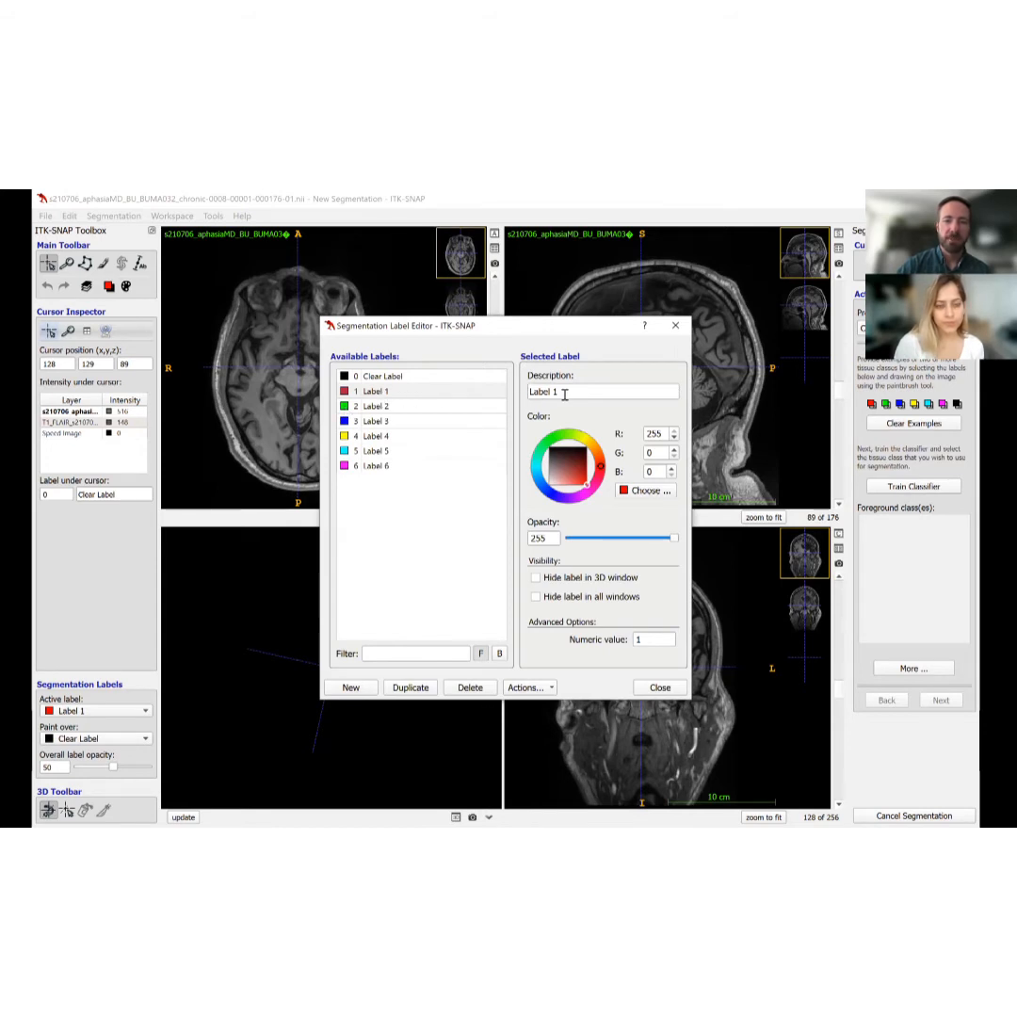
drag(570, 393, 513, 394)
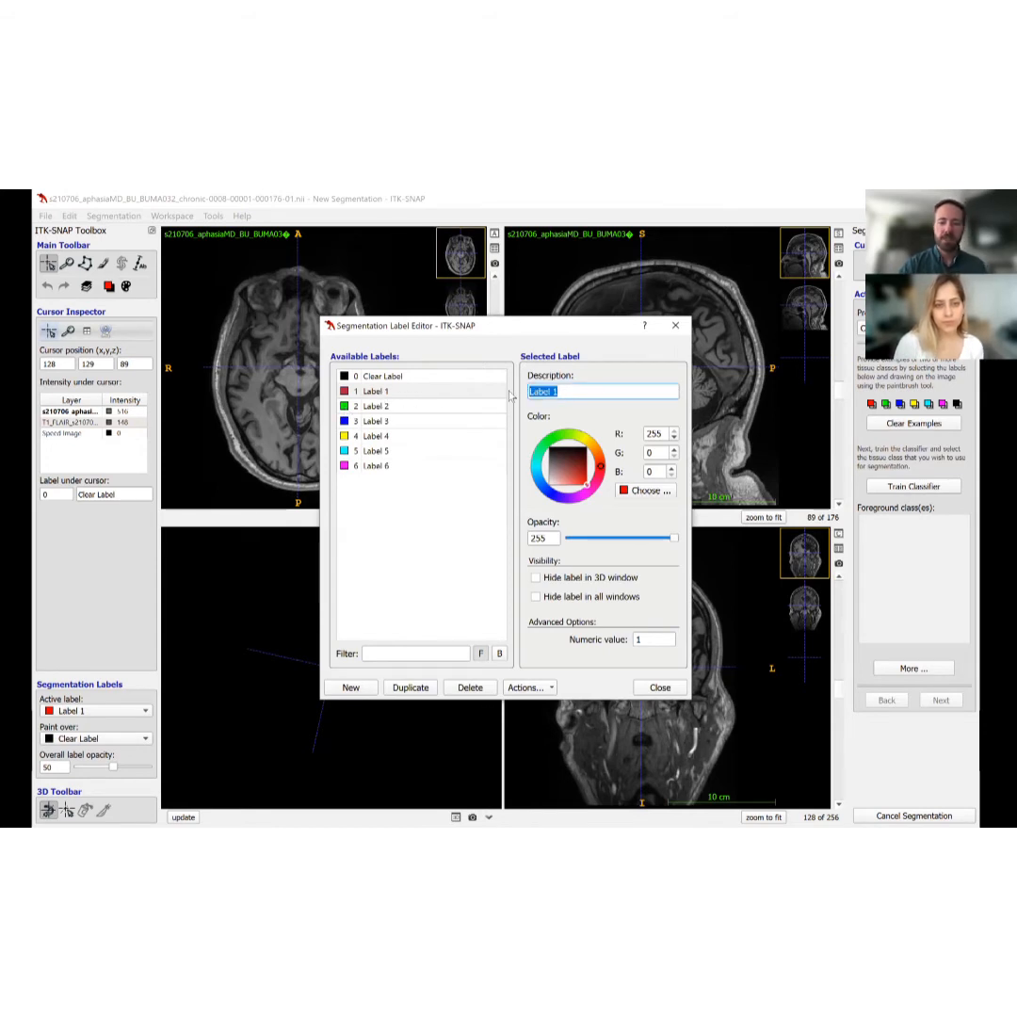
text(Lesion)
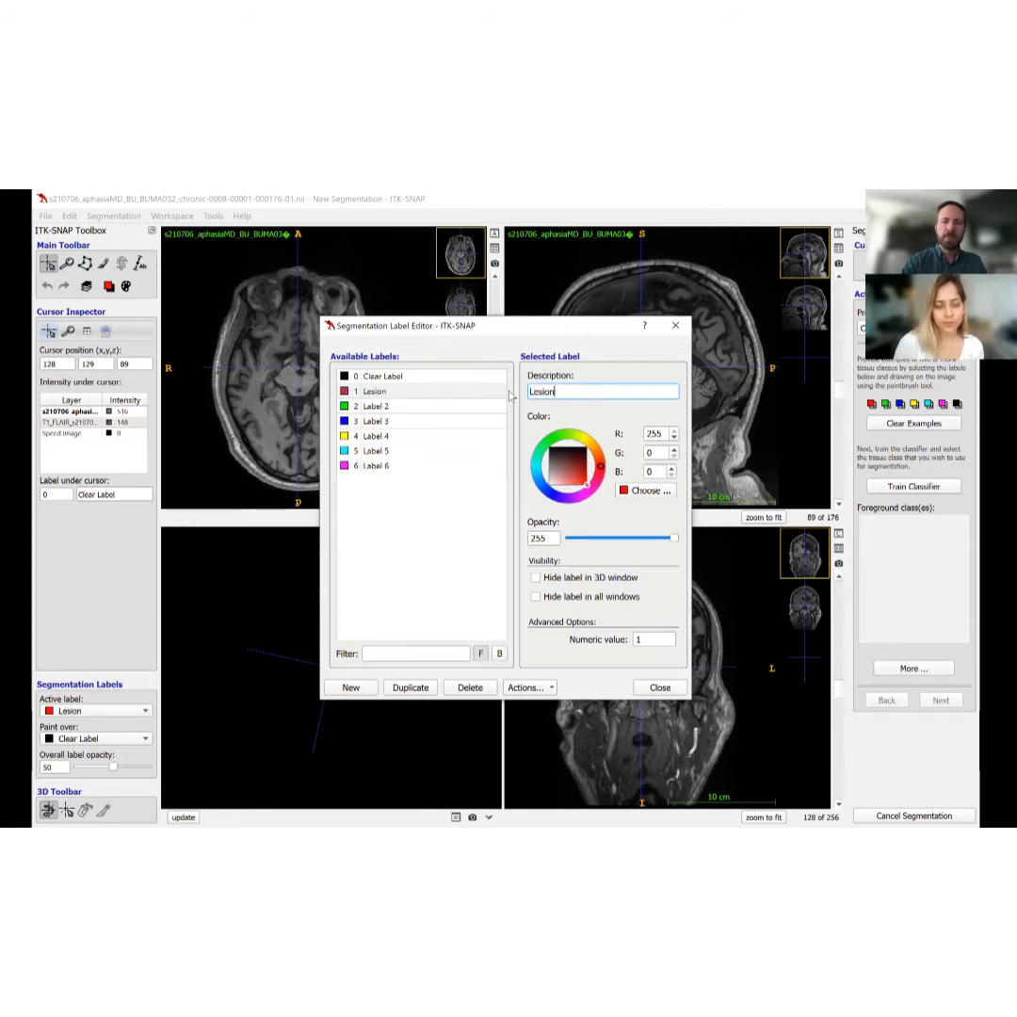
text( 1)
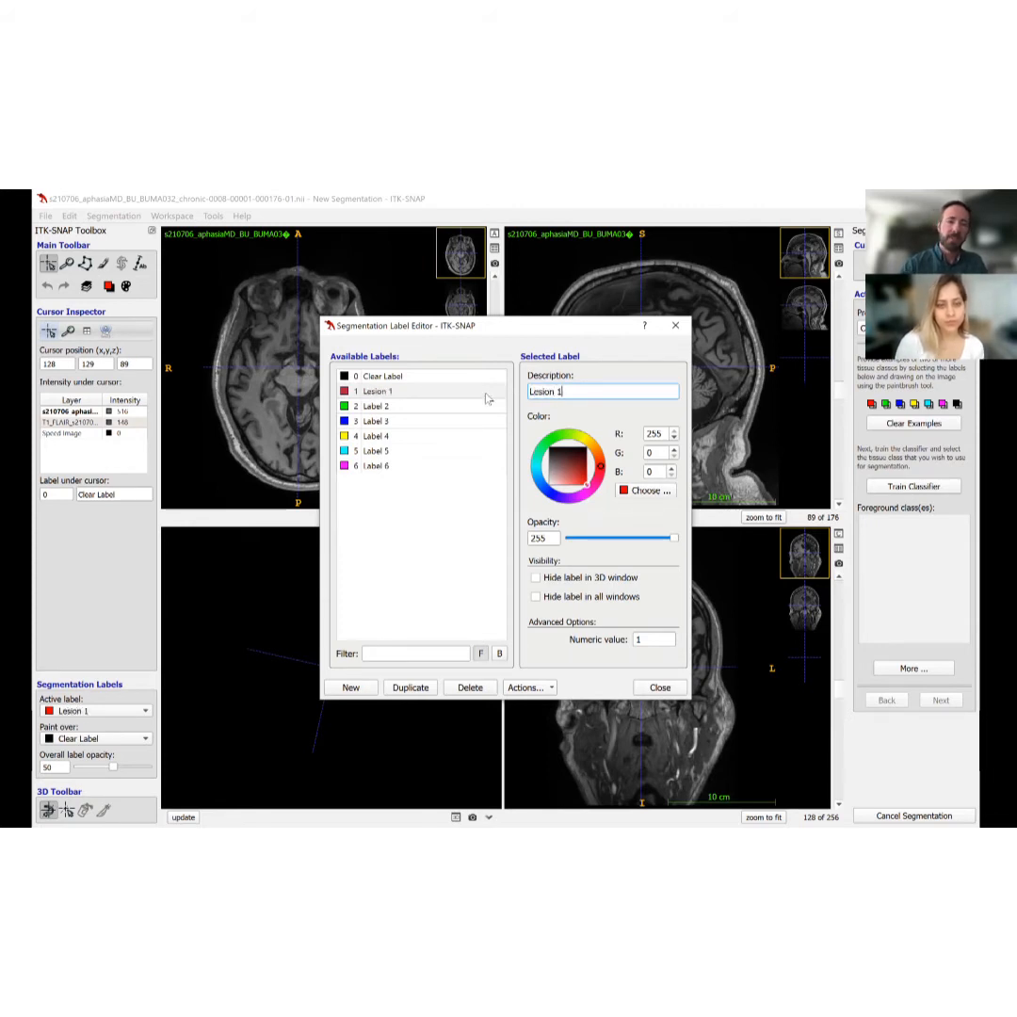
click(412, 408)
drag(579, 393, 482, 389)
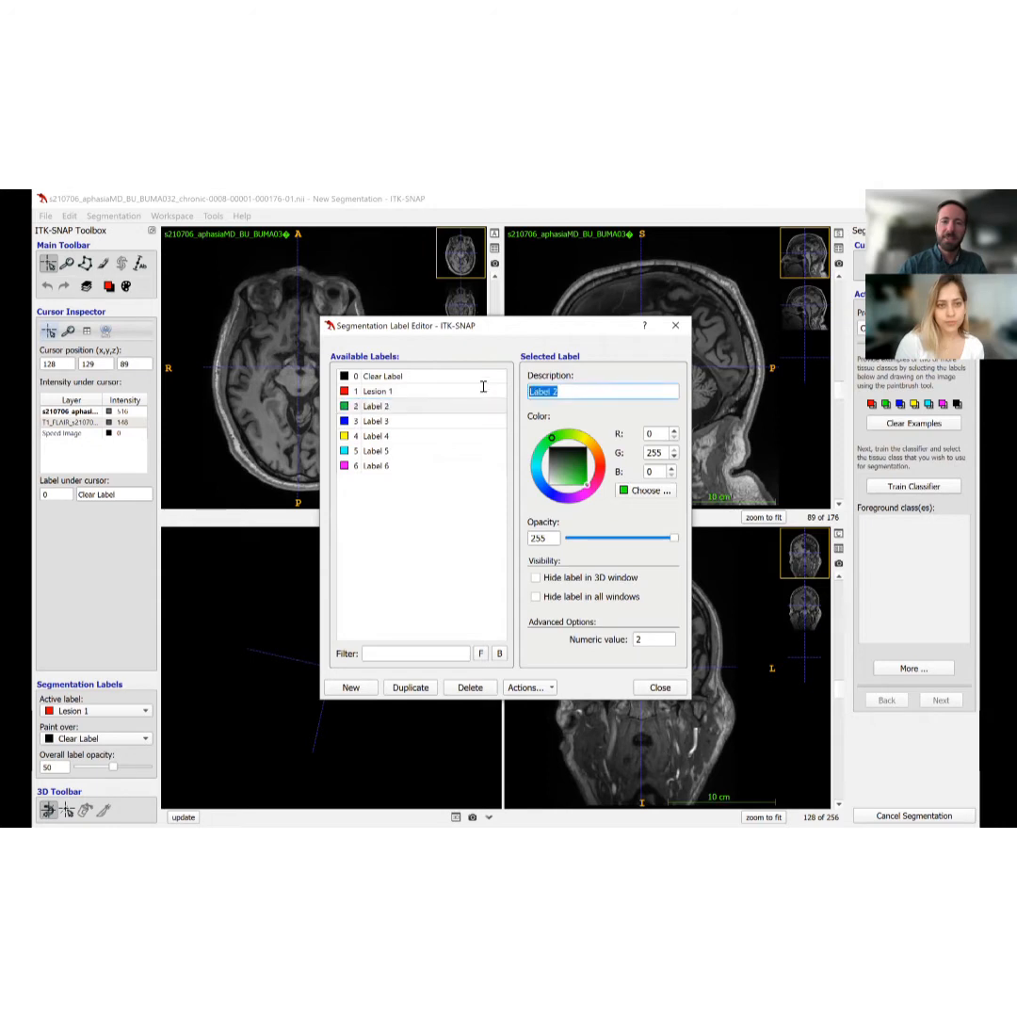
text(Lesion 2)
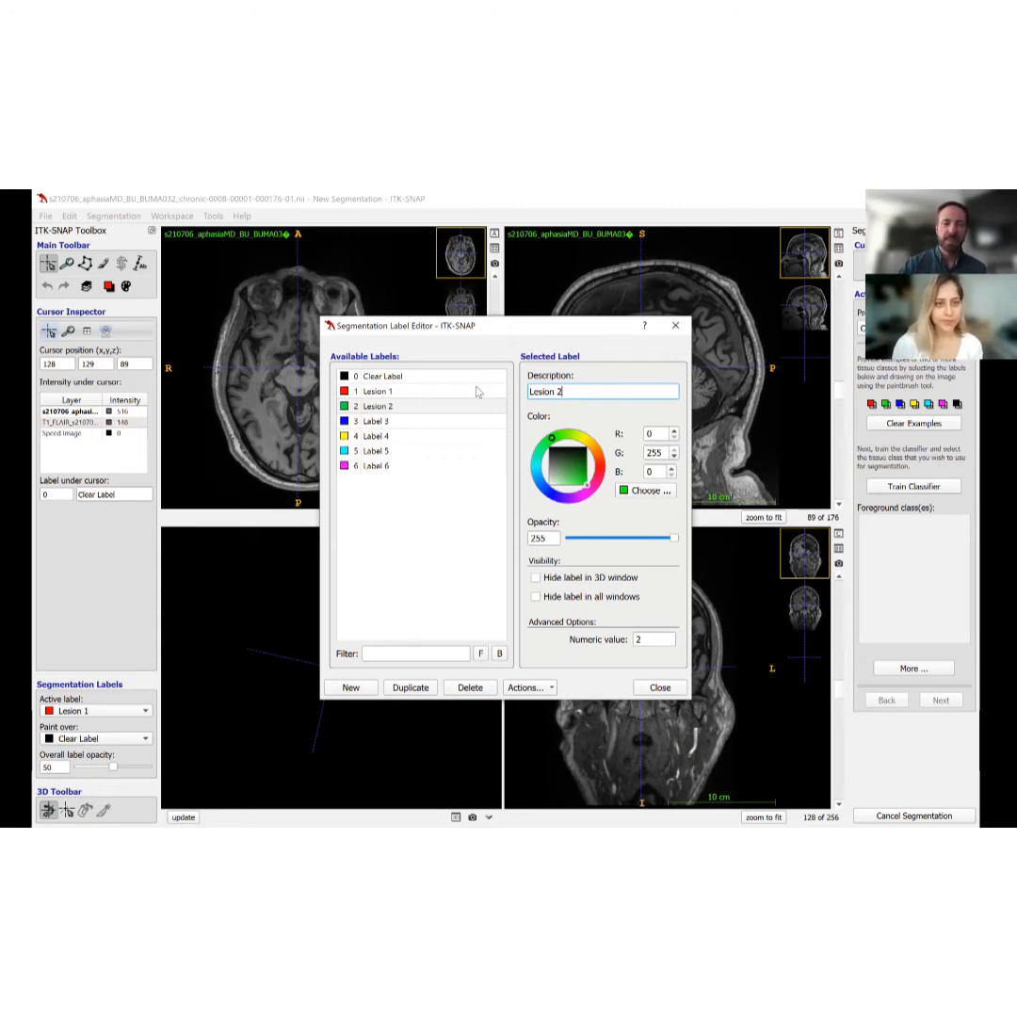
- Rename the blue segmentation label 3 as "Gray Matter"
click(461, 421)
triple_click(583, 391)
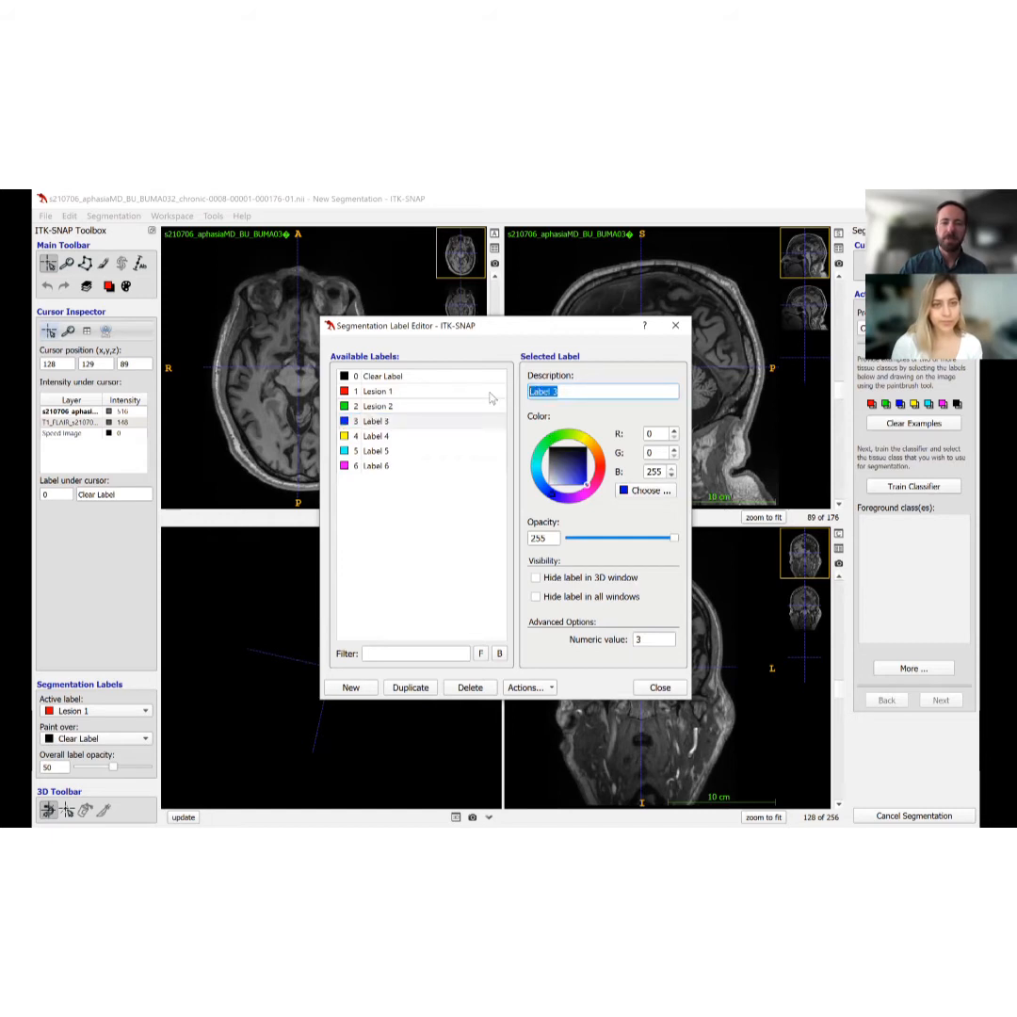
text(Gray Matter)
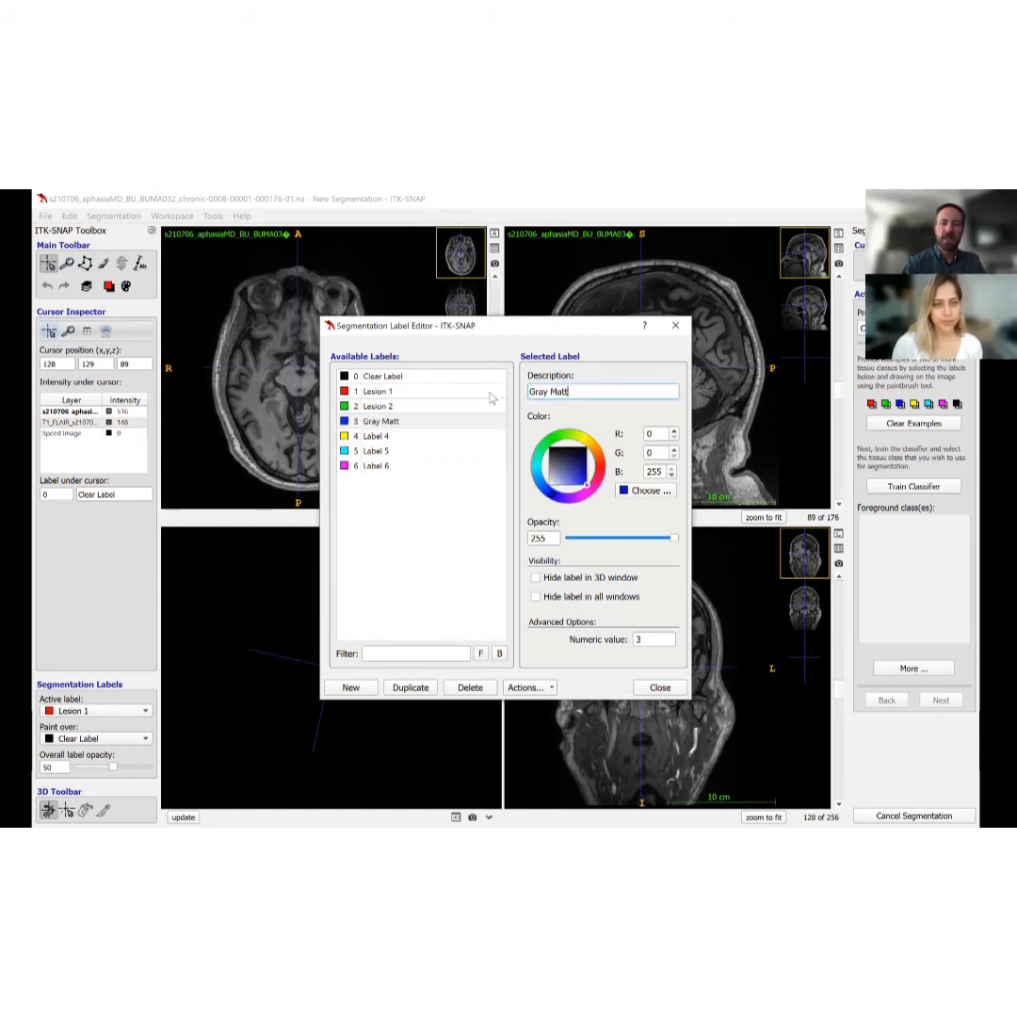
- Rename the yellow segmentation label 4 as "White Matter" and the cyan label 5 as "CSF"
click(429, 438)
triple_click(566, 391)
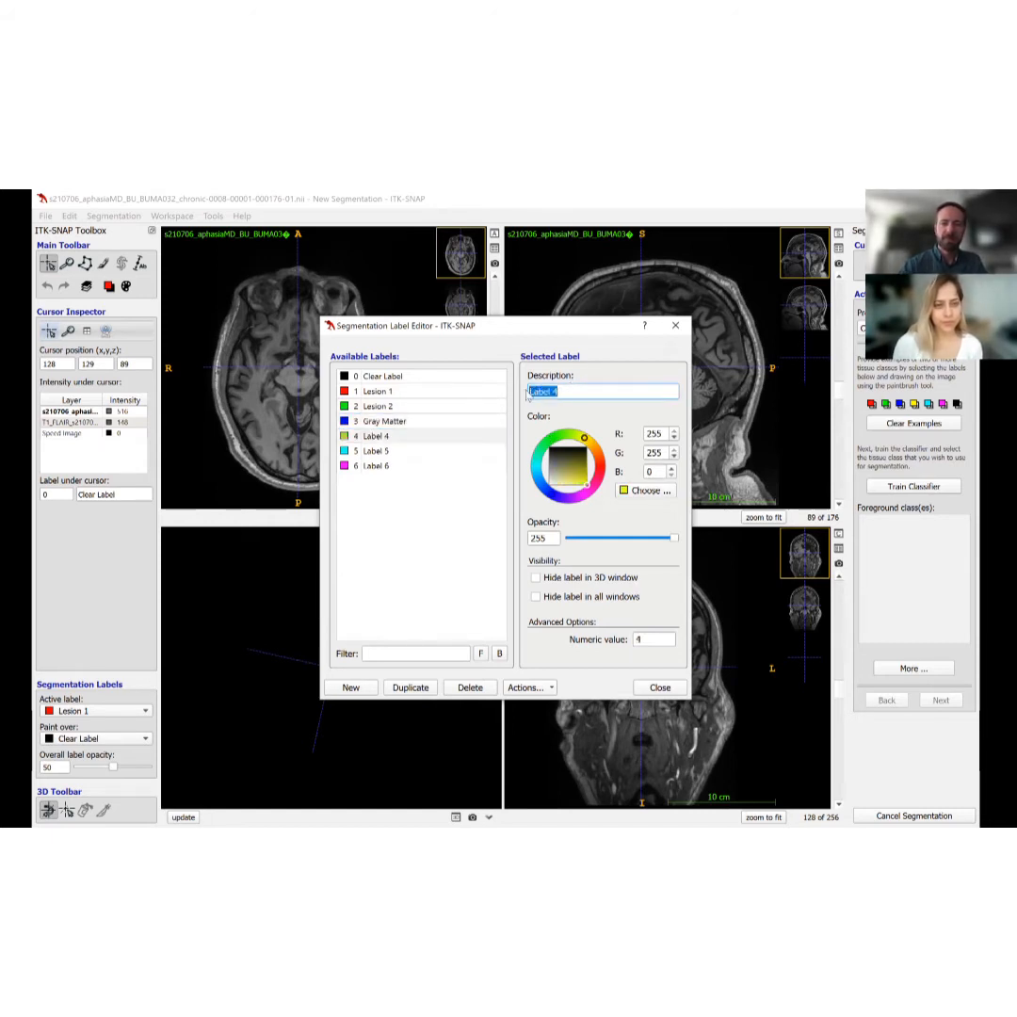
text(White Matter)
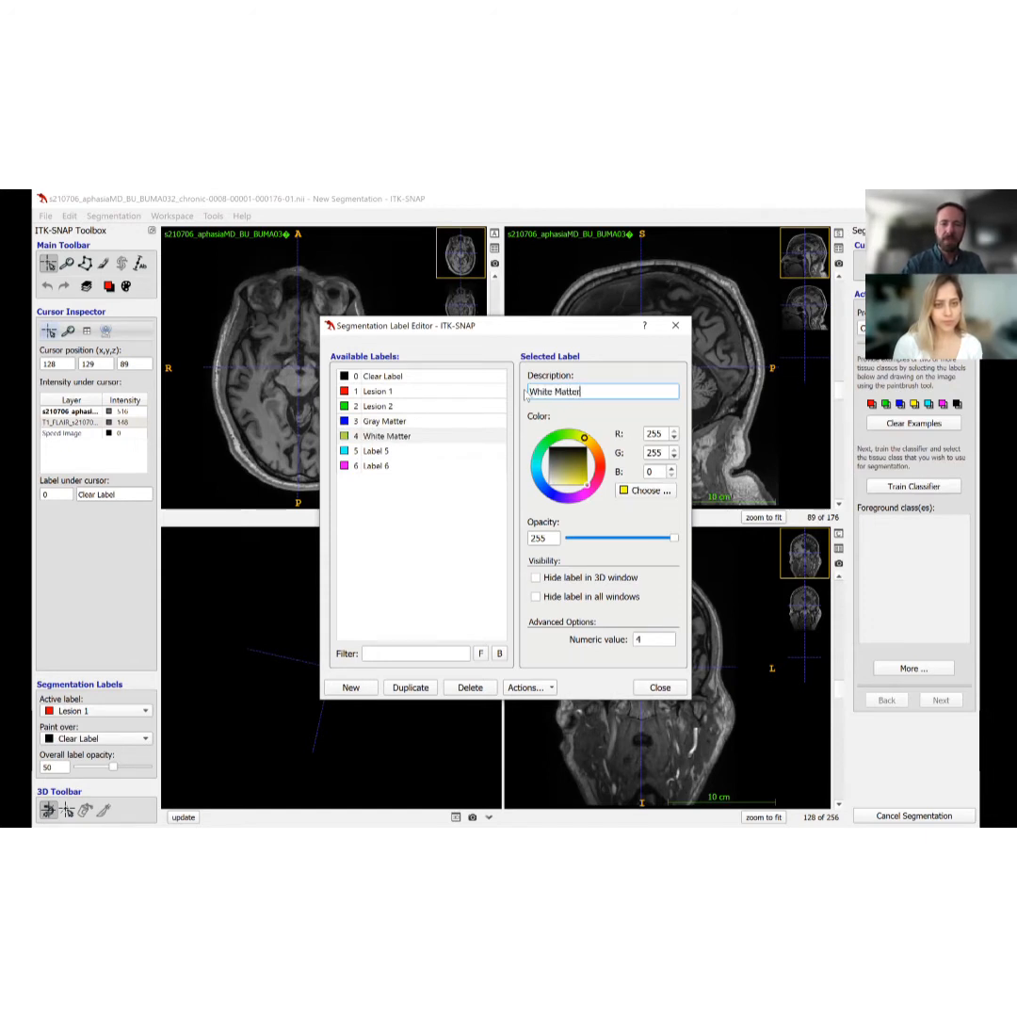
click(377, 451)
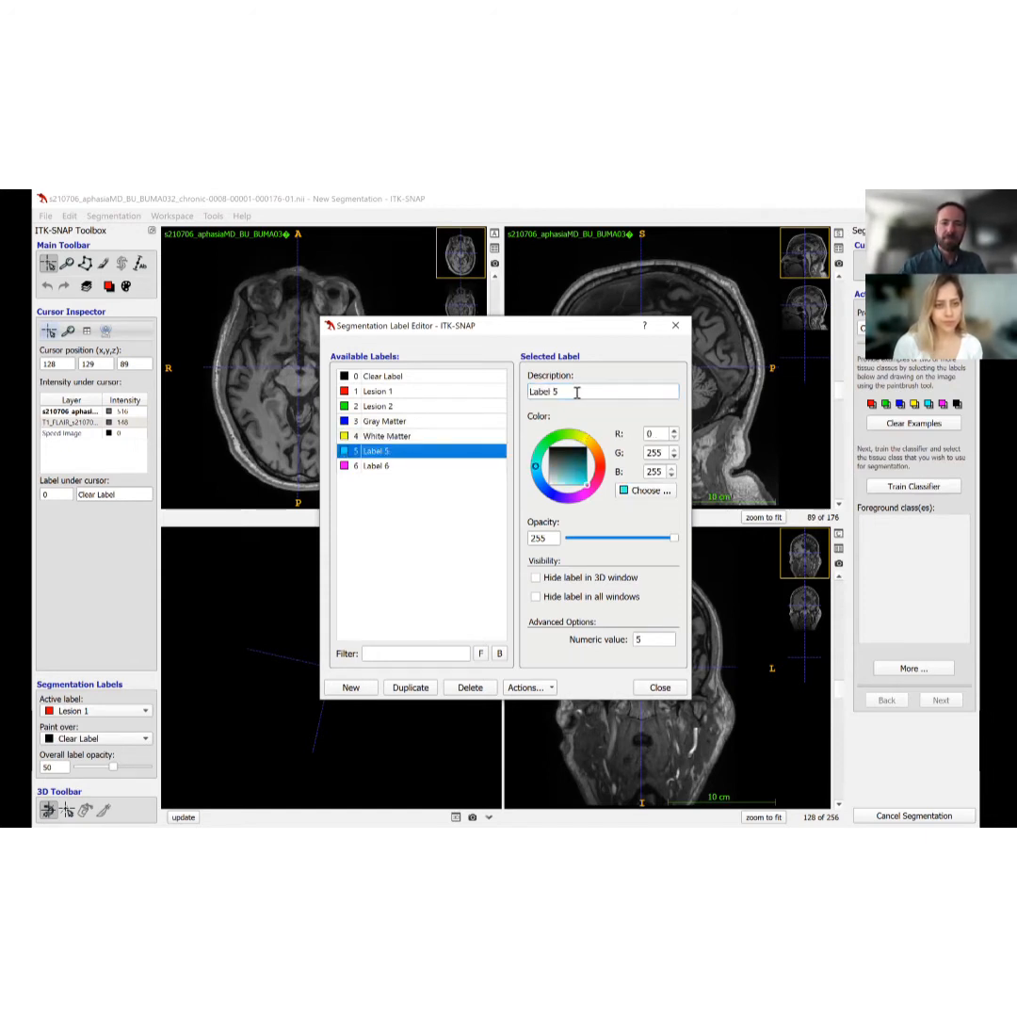
triple_click(574, 391)
text(CSF)
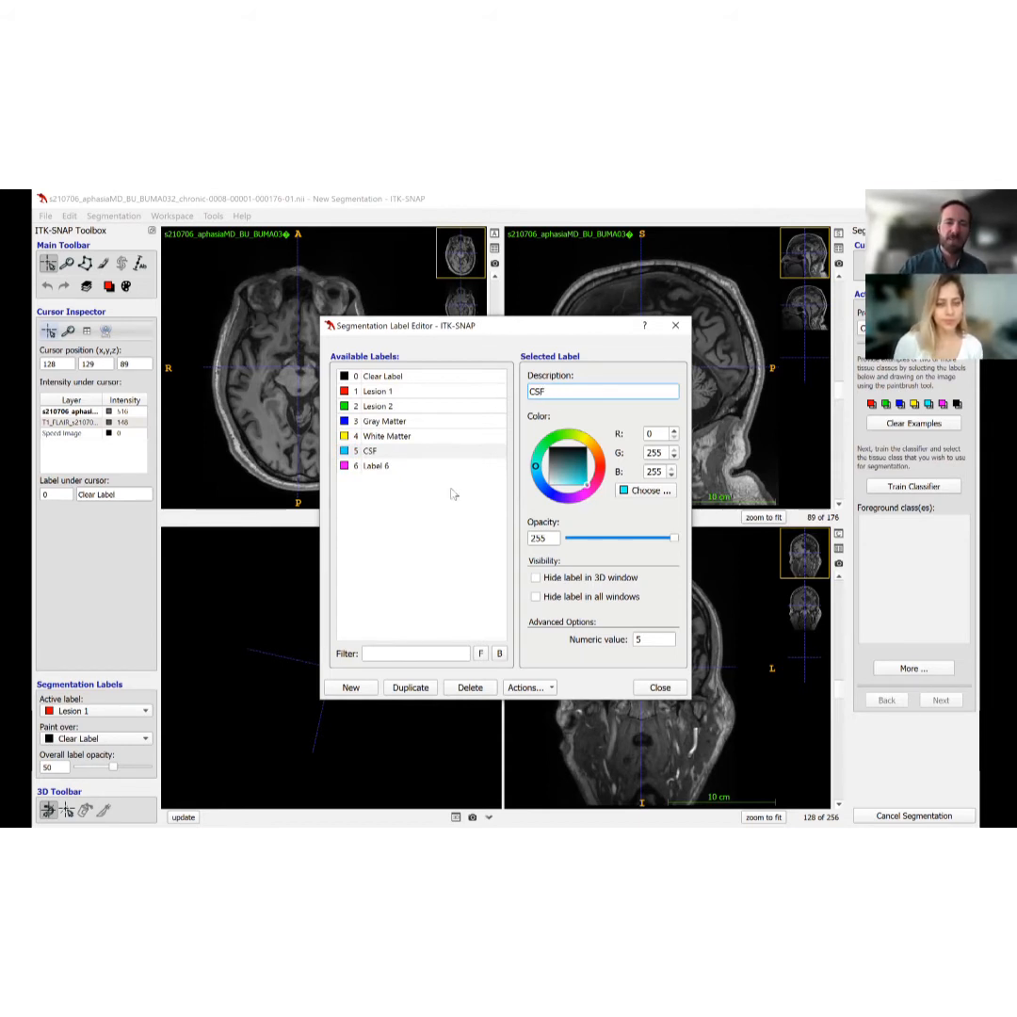
- Delete the unused magenta label 6 and close the label editor
click(378, 468)
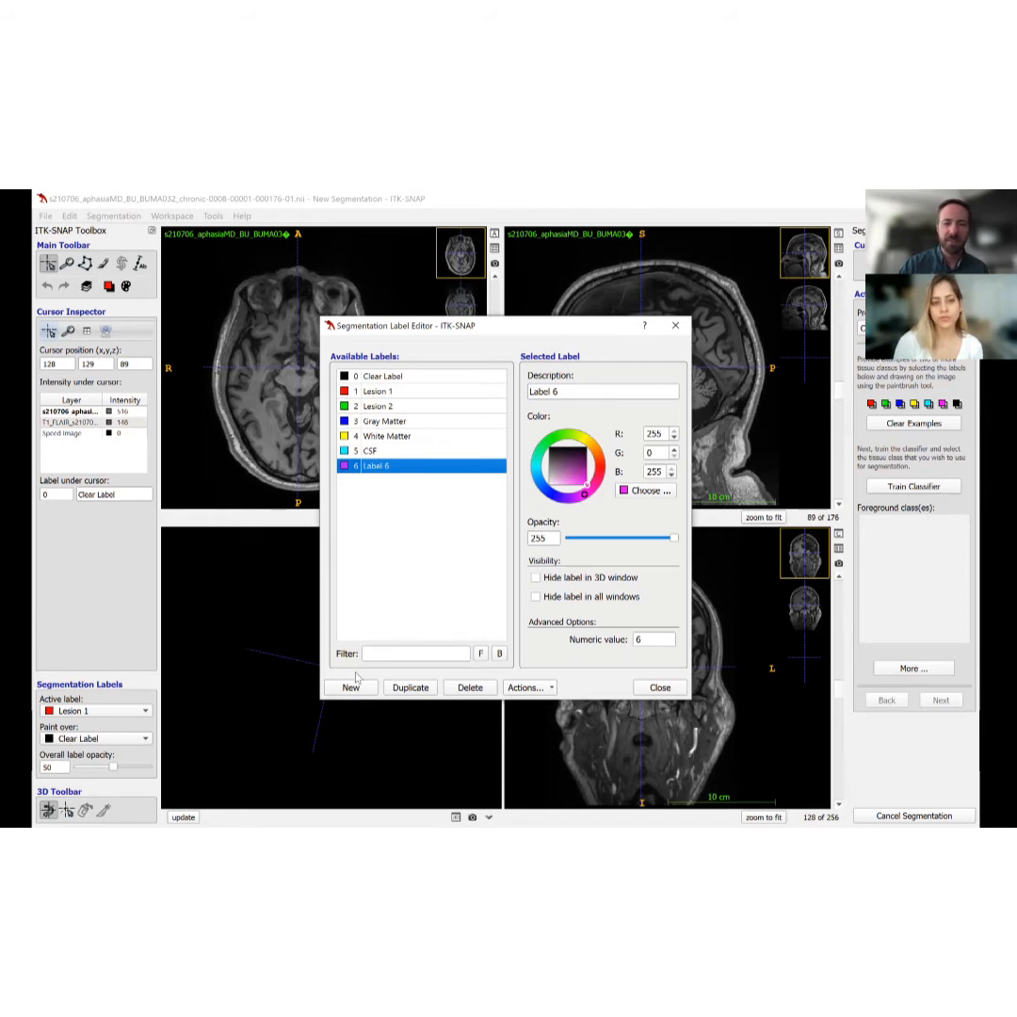
key(Delete)
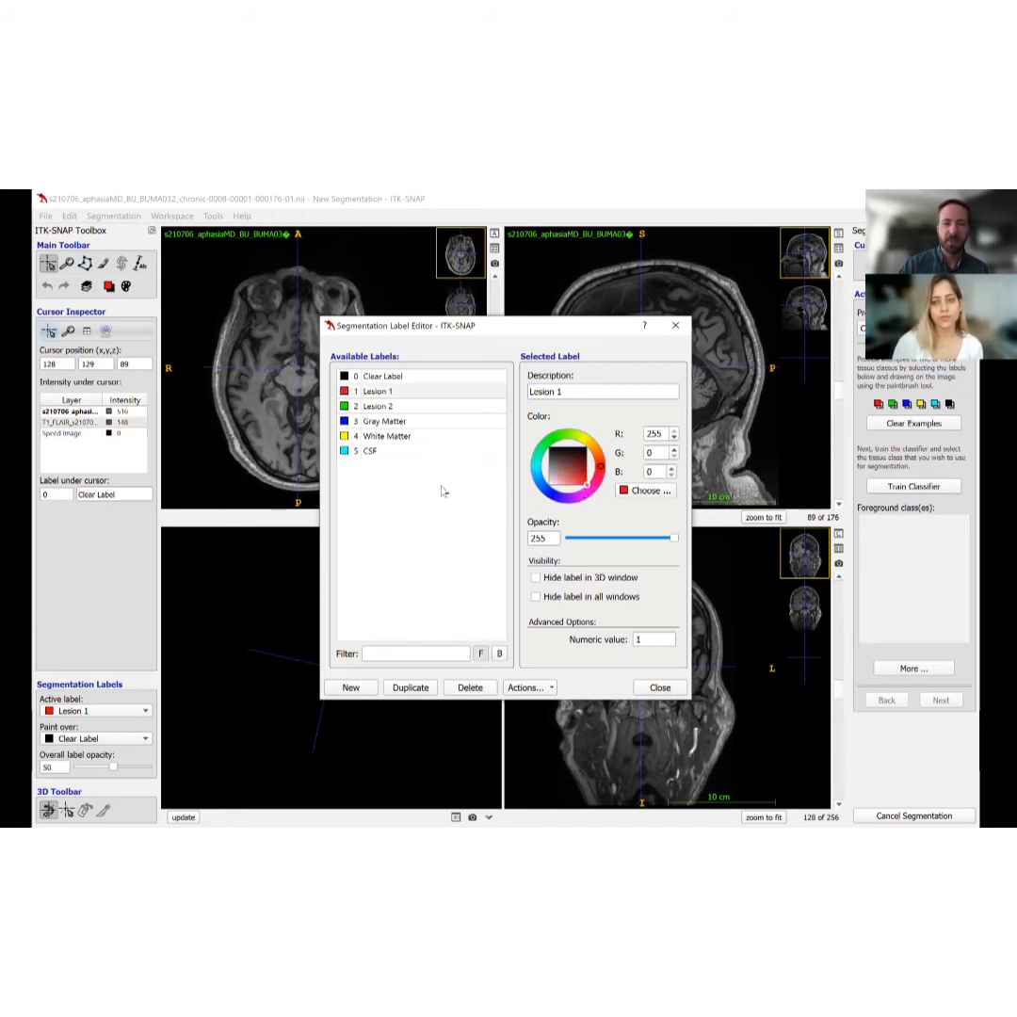
click(662, 690)
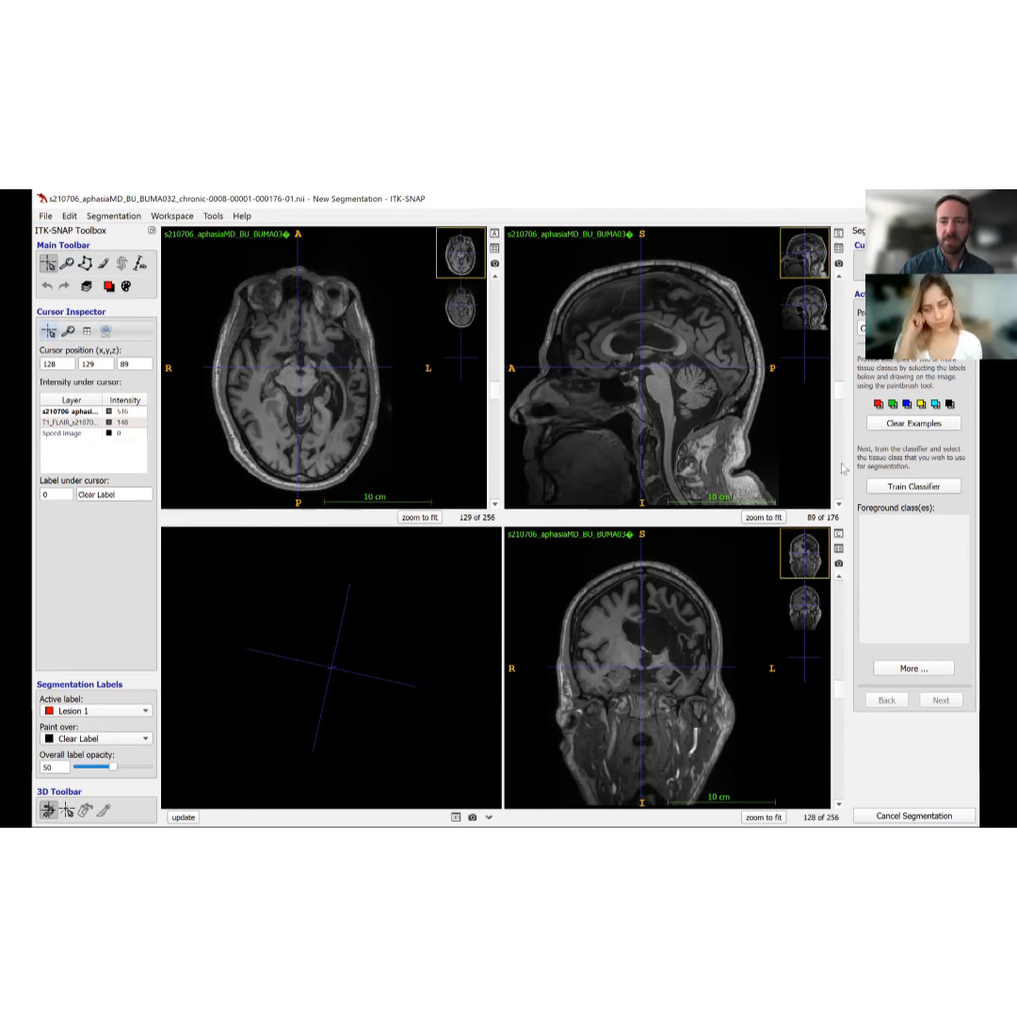
- Enlarge the axial view to fill the viewing area and set up a square 3D paintbrush of size 4
click(495, 234)
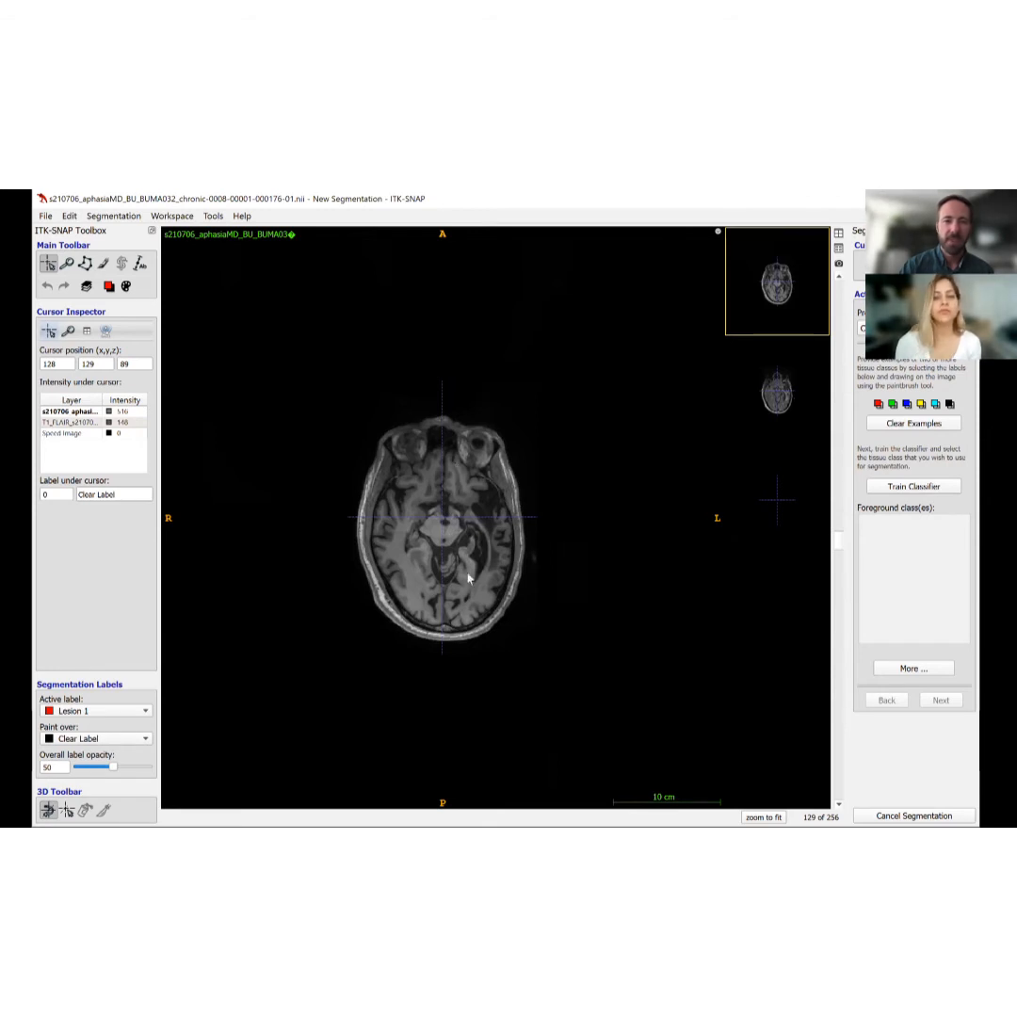
mouse_move(498, 584)
right_down()
mouse_move(482, 586)
mouse_move(479, 571)
right_up()
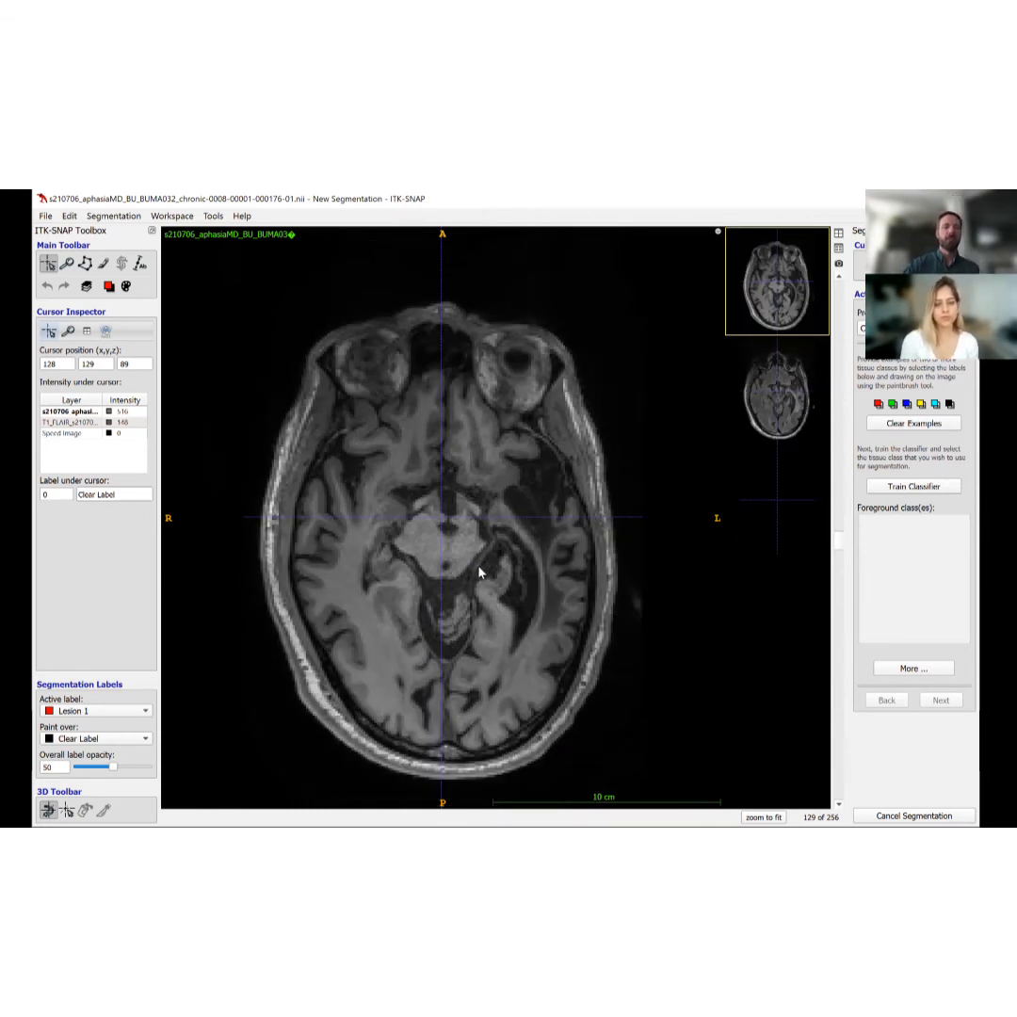
click(104, 265)
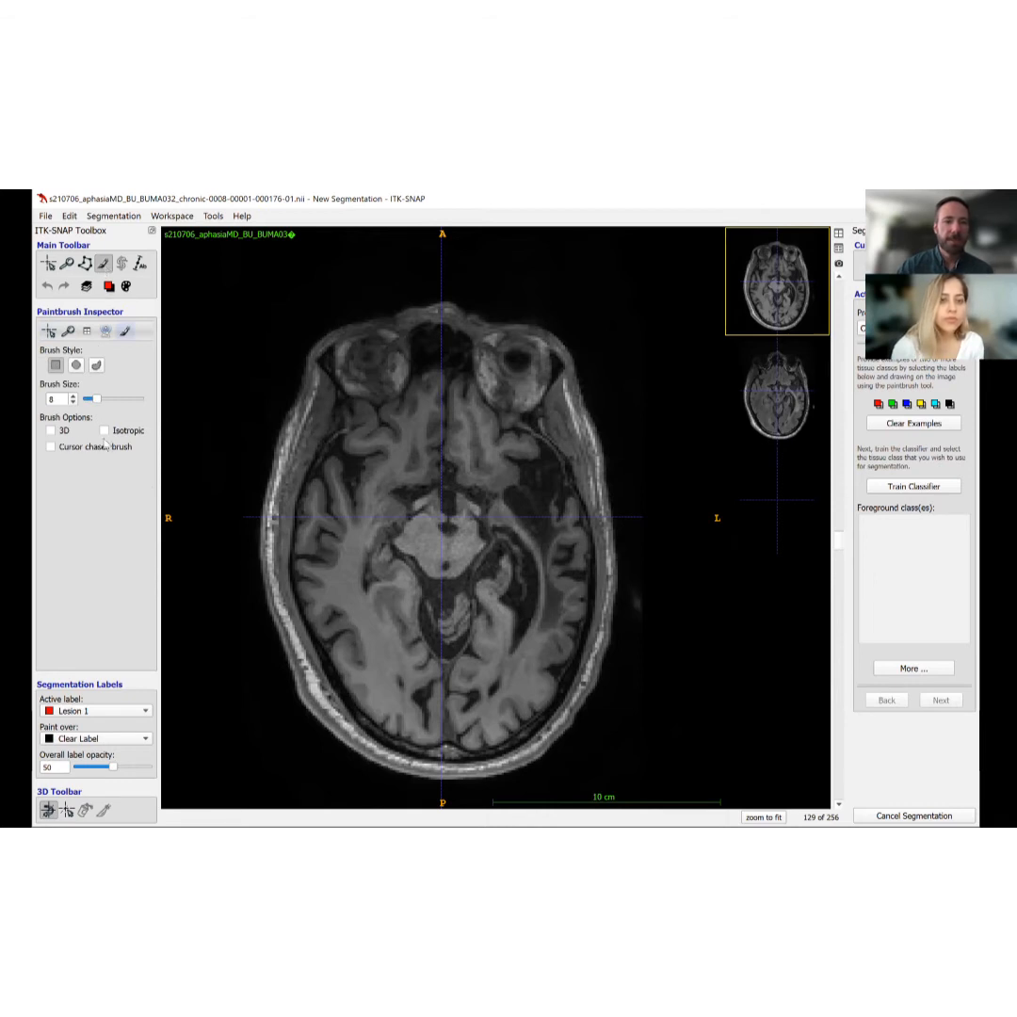
click(50, 430)
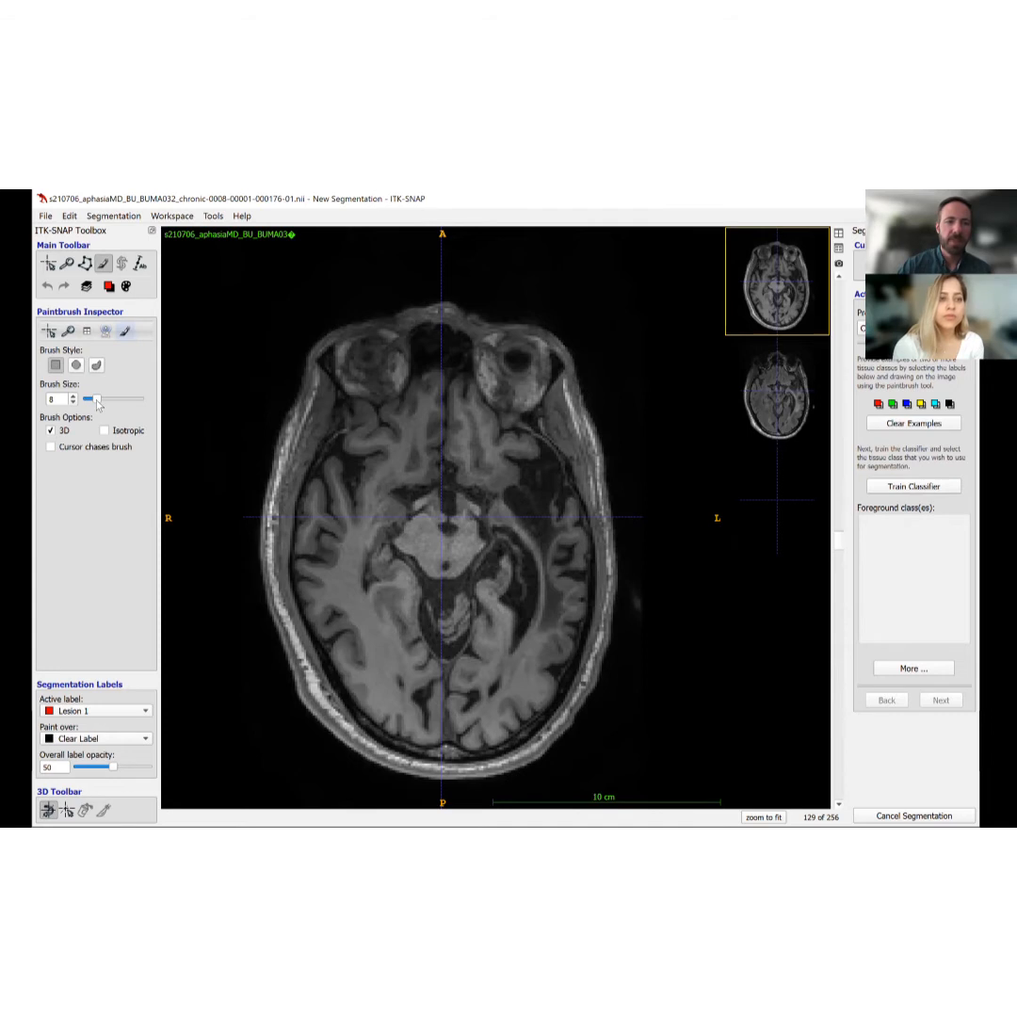
scroll(95, 403, down, 3)
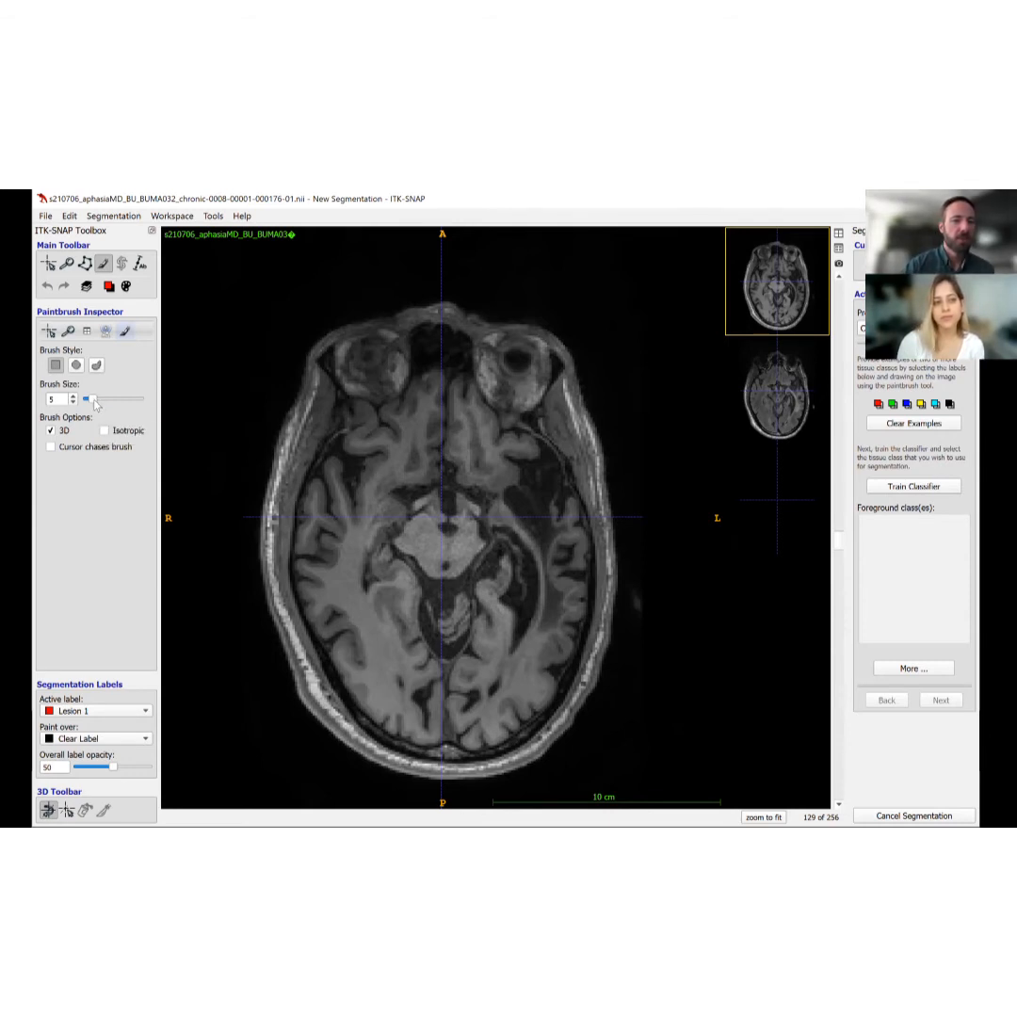
drag(93, 402, 91, 402)
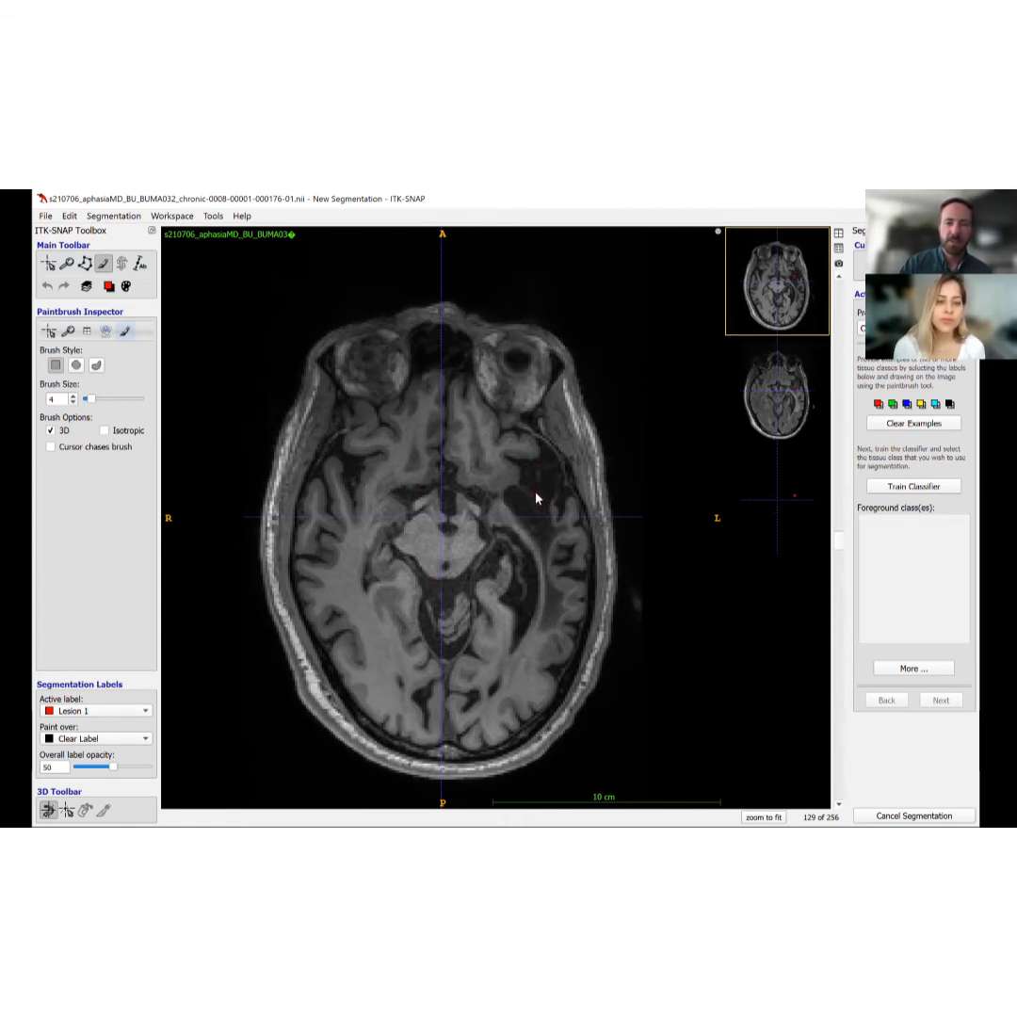
- Paint small Lesion 1 example patches inside the dark left-hemisphere lesion on upper axial slices, working down to slice 159
scroll(536, 499, up, 6)
scroll(536, 516, up, 17)
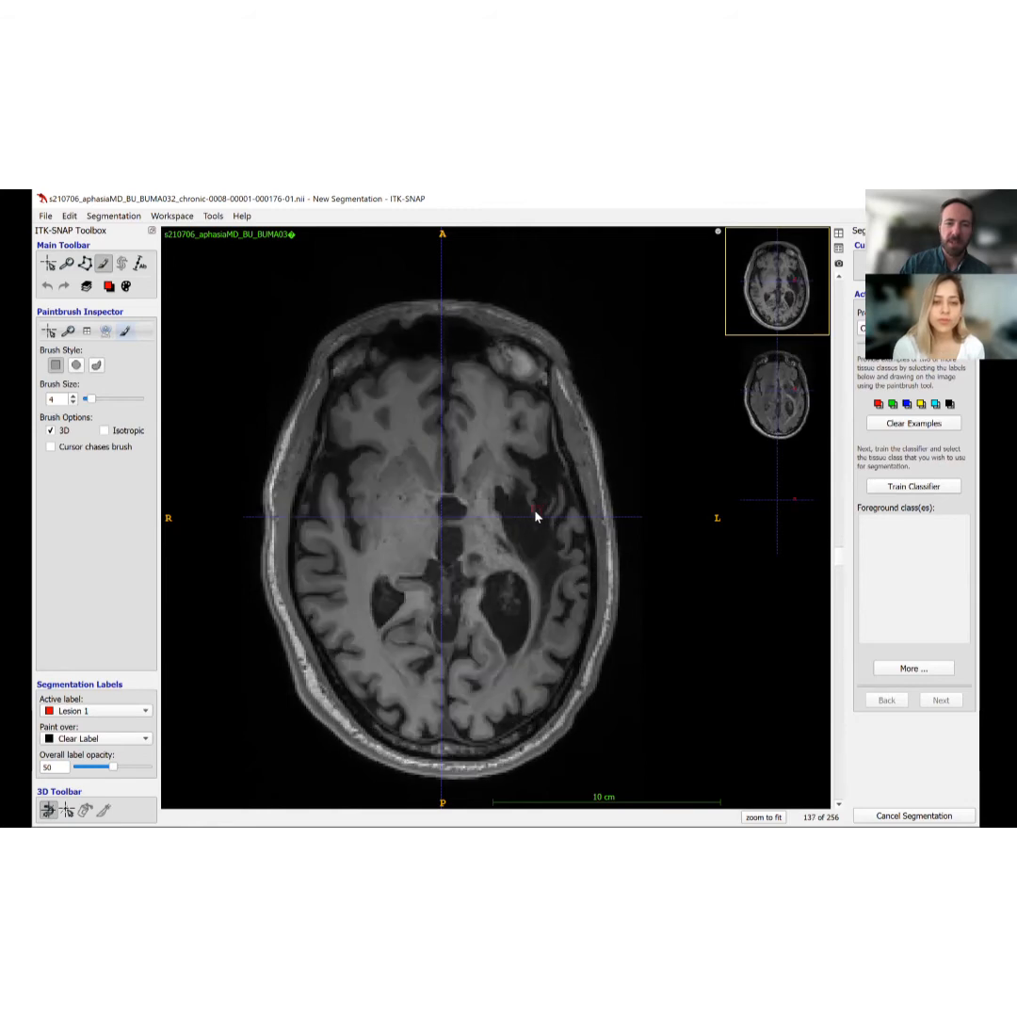
scroll(534, 577, up, 20)
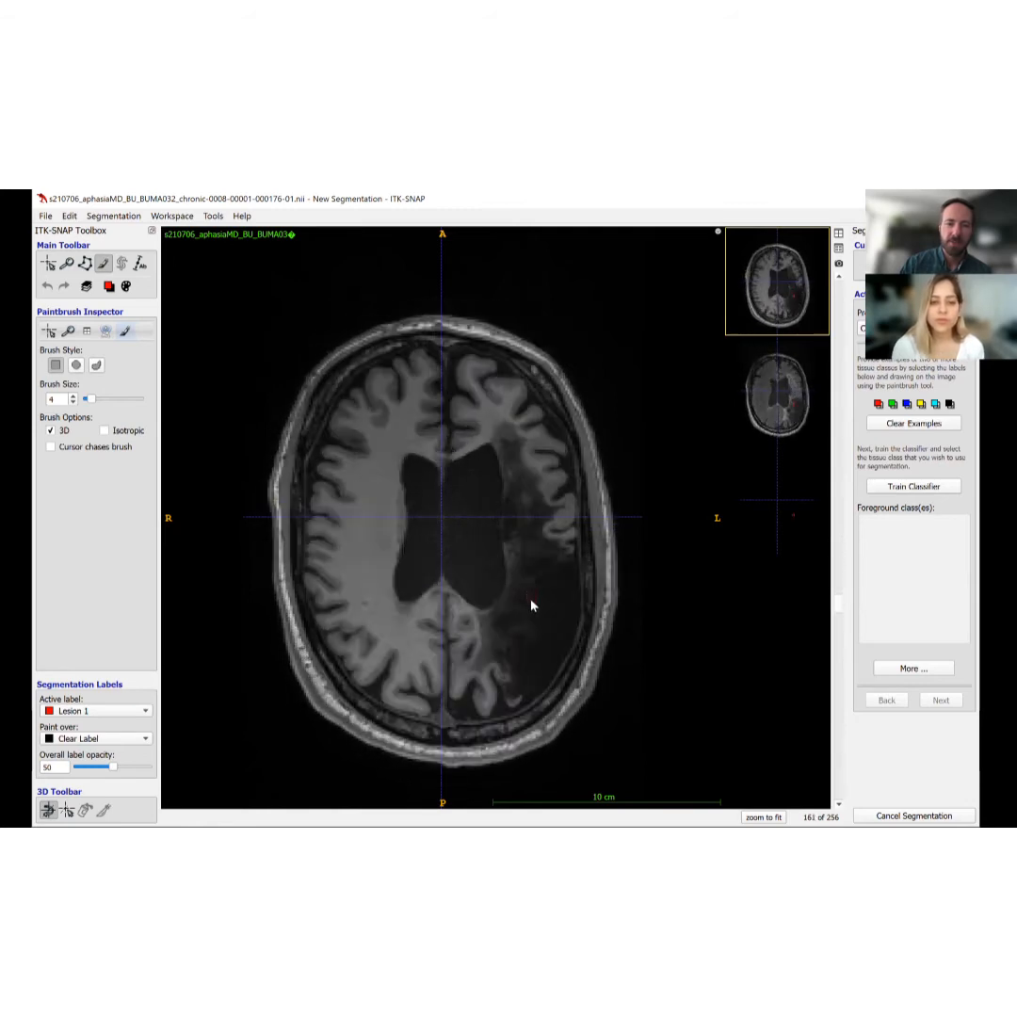
scroll(490, 613, up, 9)
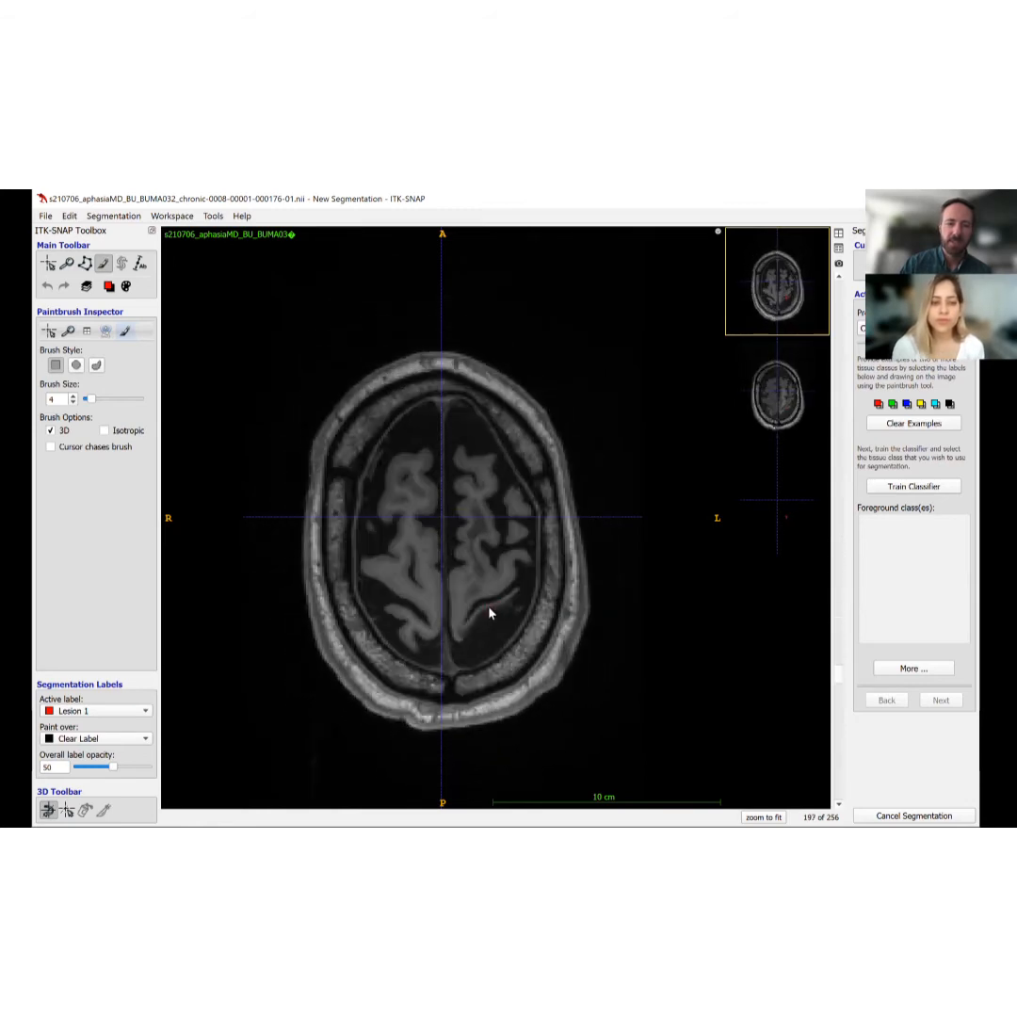
scroll(477, 613, down, 13)
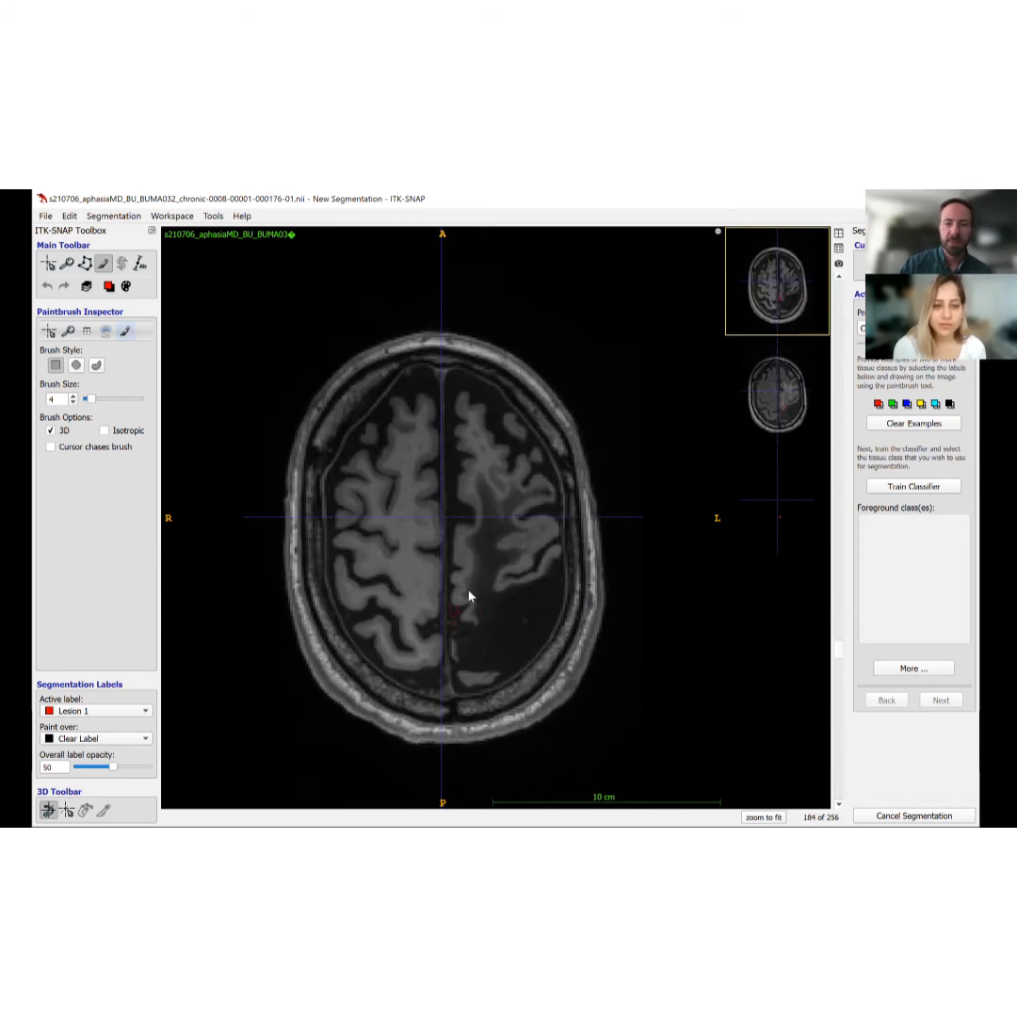
scroll(518, 631, down, 2)
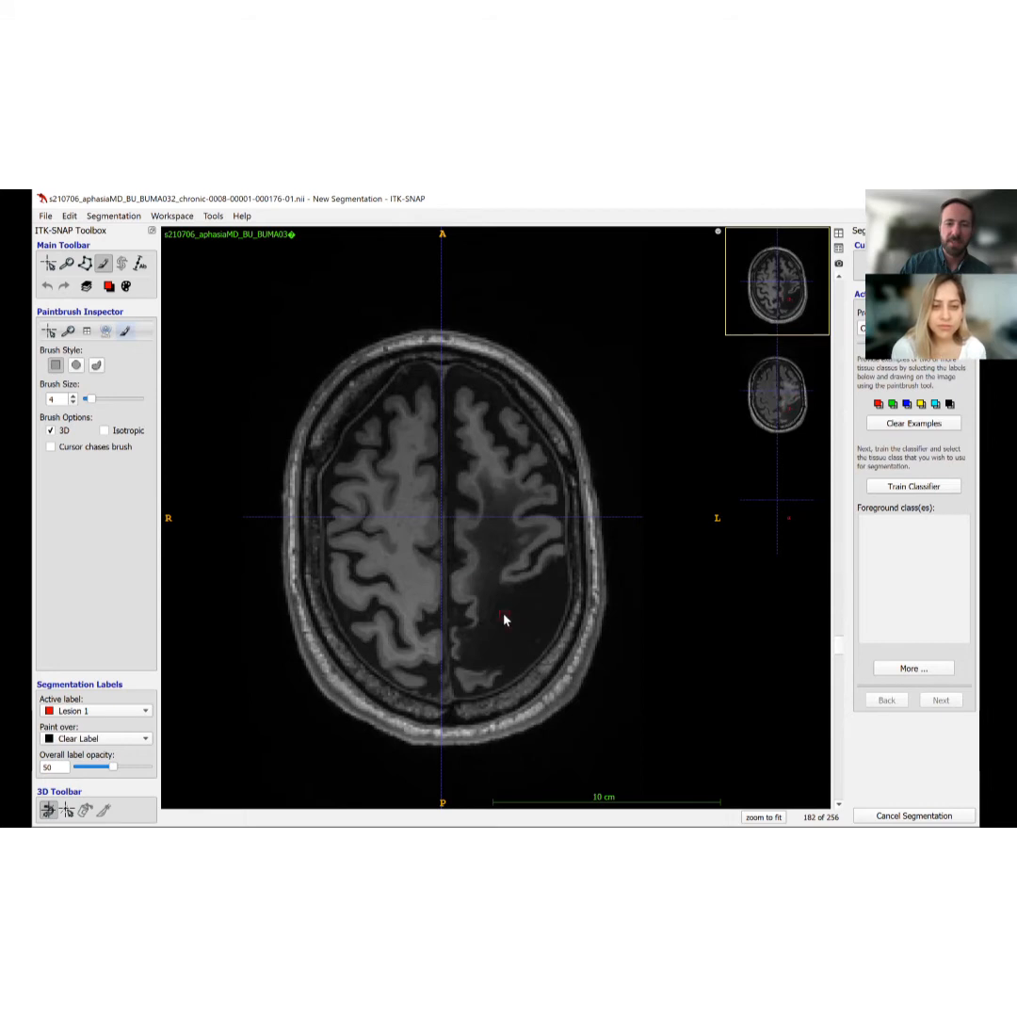
scroll(505, 617, down, 3)
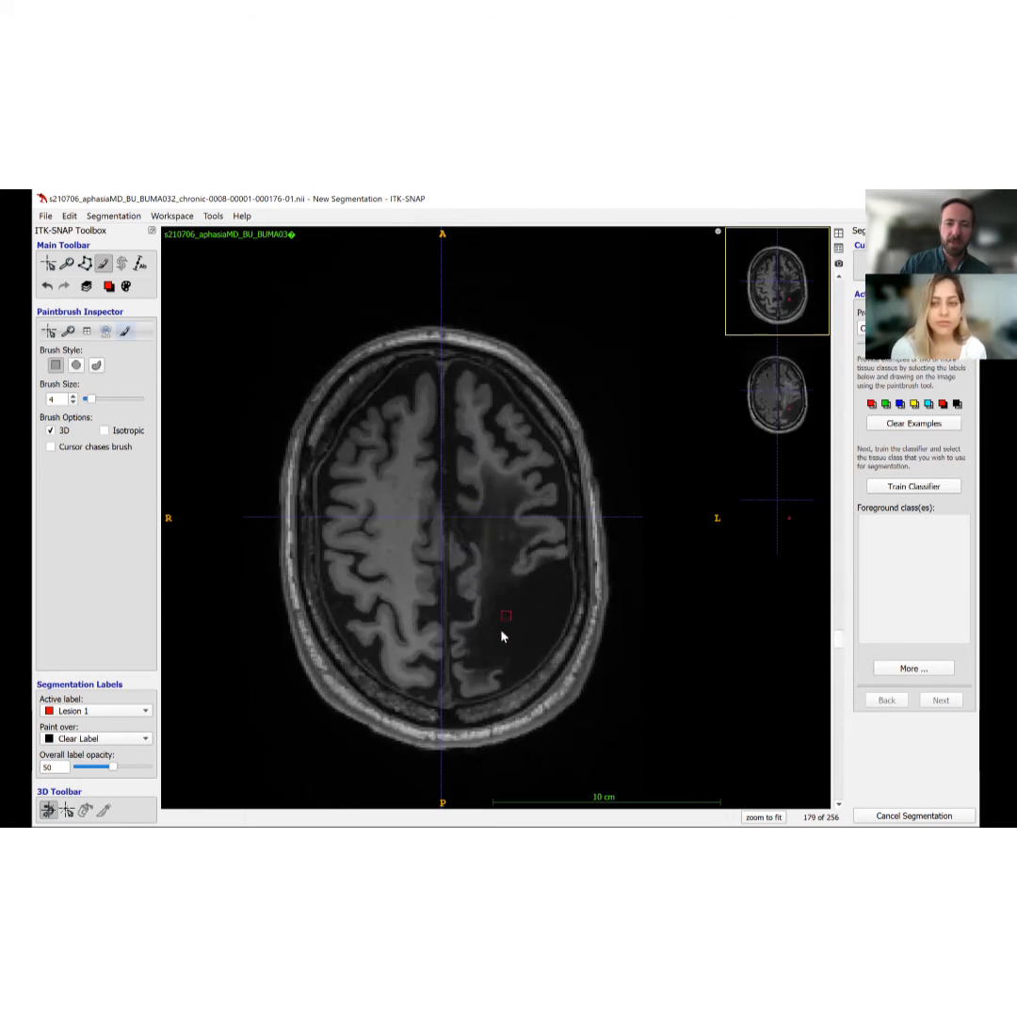
scroll(500, 625, down, 9)
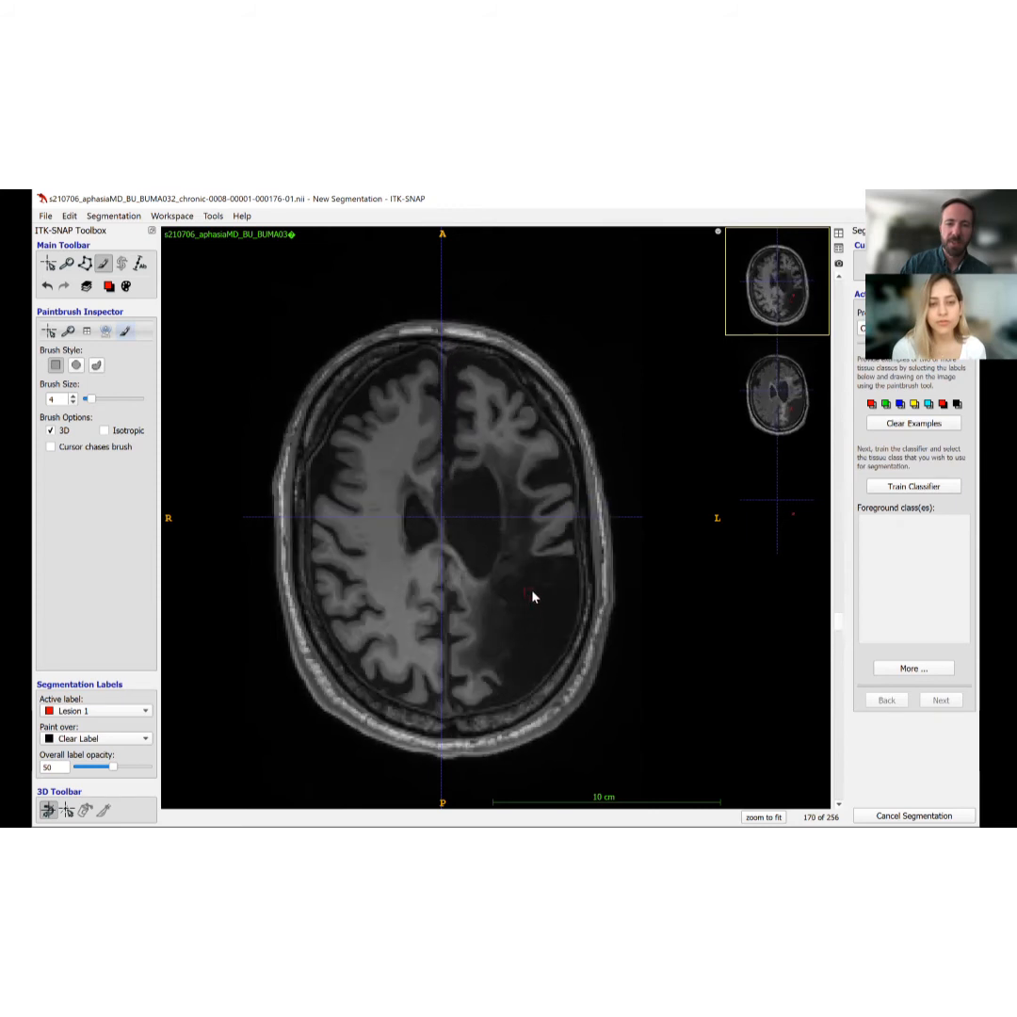
scroll(537, 603, down, 5)
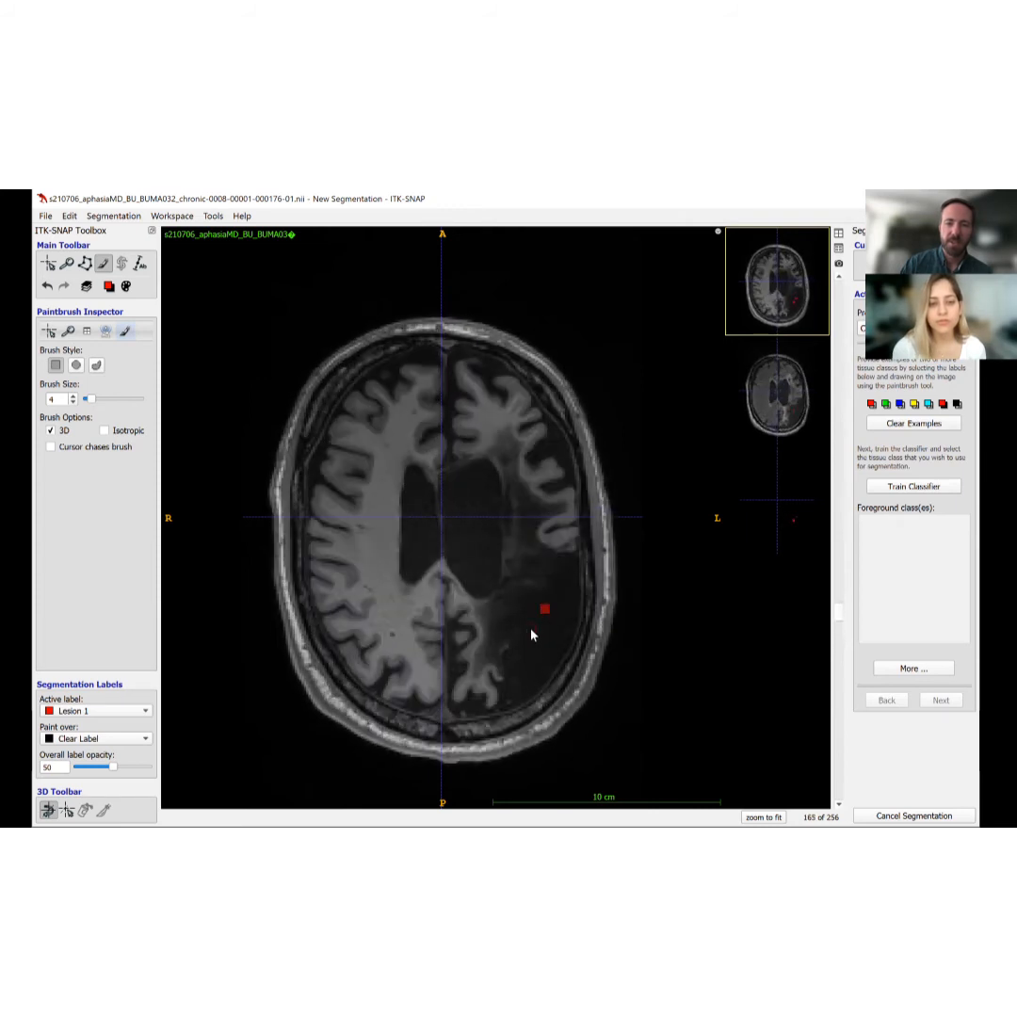
scroll(536, 615, down, 6)
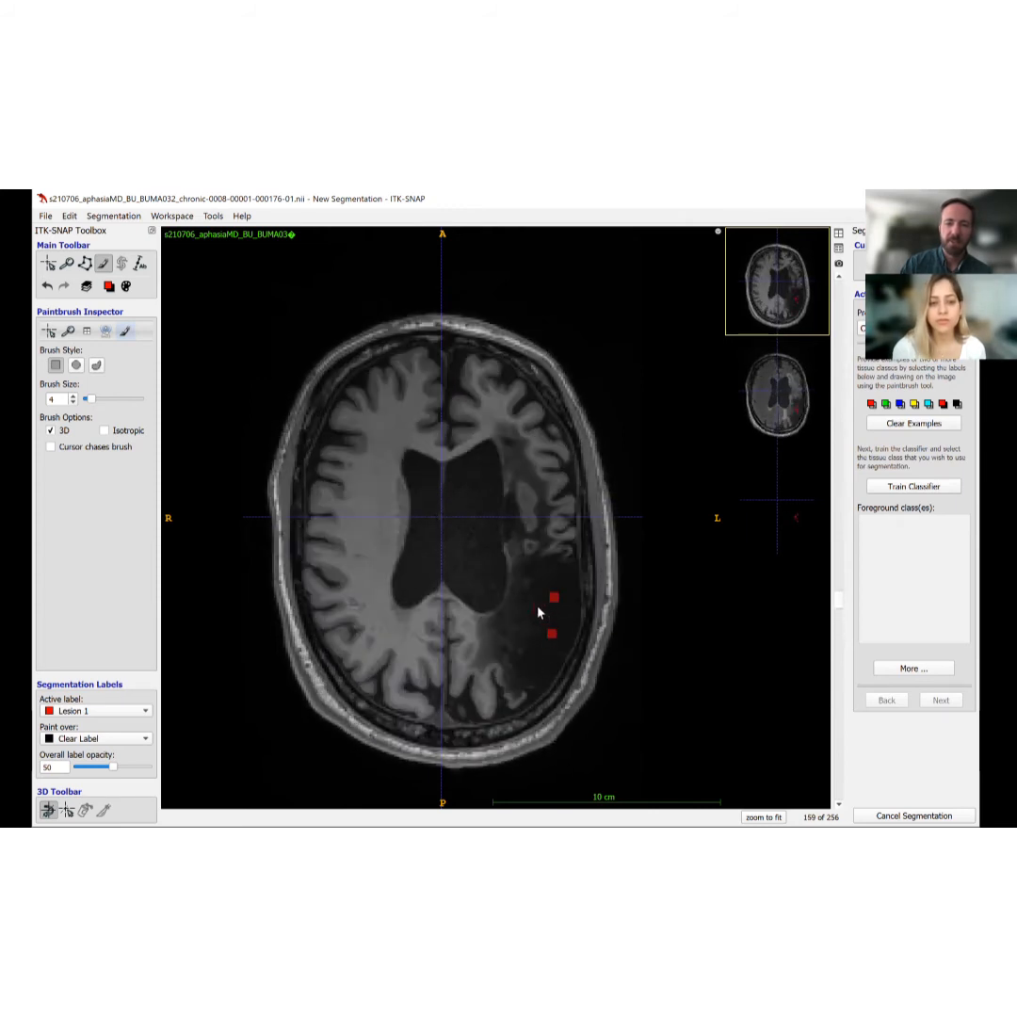
- Paint more Lesion 1 example patches in the left-hemisphere lesion on axial slices 148 and 142
scroll(542, 611, down, 6)
scroll(548, 634, down, 5)
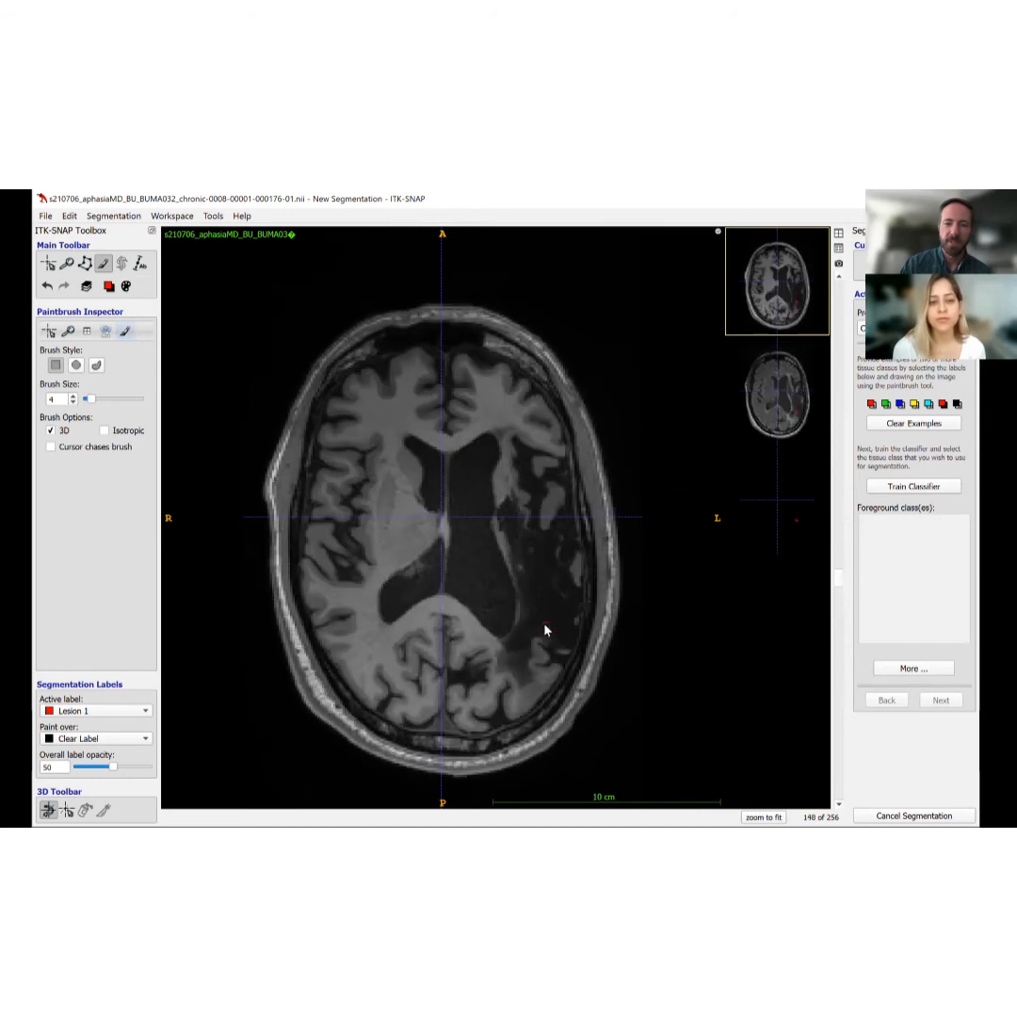
click(543, 560)
click(544, 595)
scroll(543, 585, down, 4)
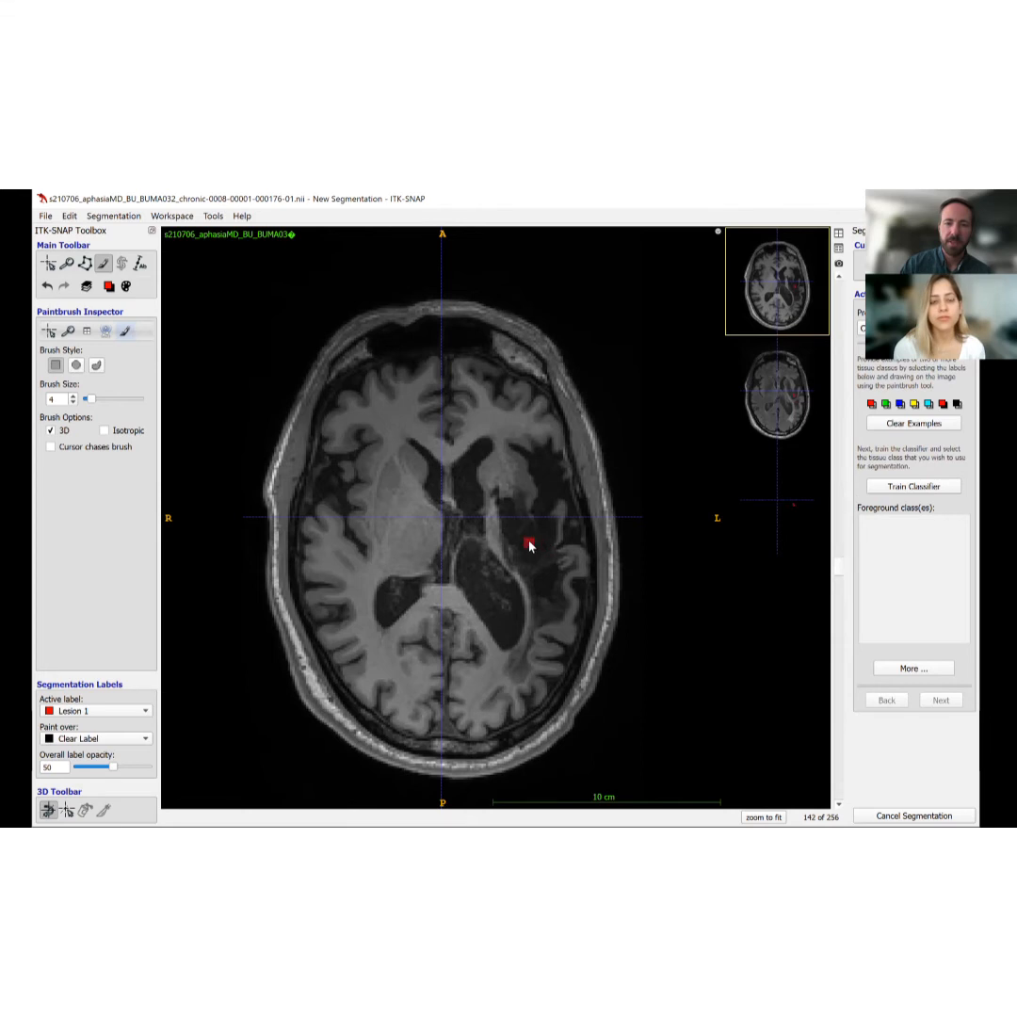
- Reduce the brush size to 2 and paint Lesion 1 examples in the narrower lesion area on lower axial slices down to 122
click(74, 403)
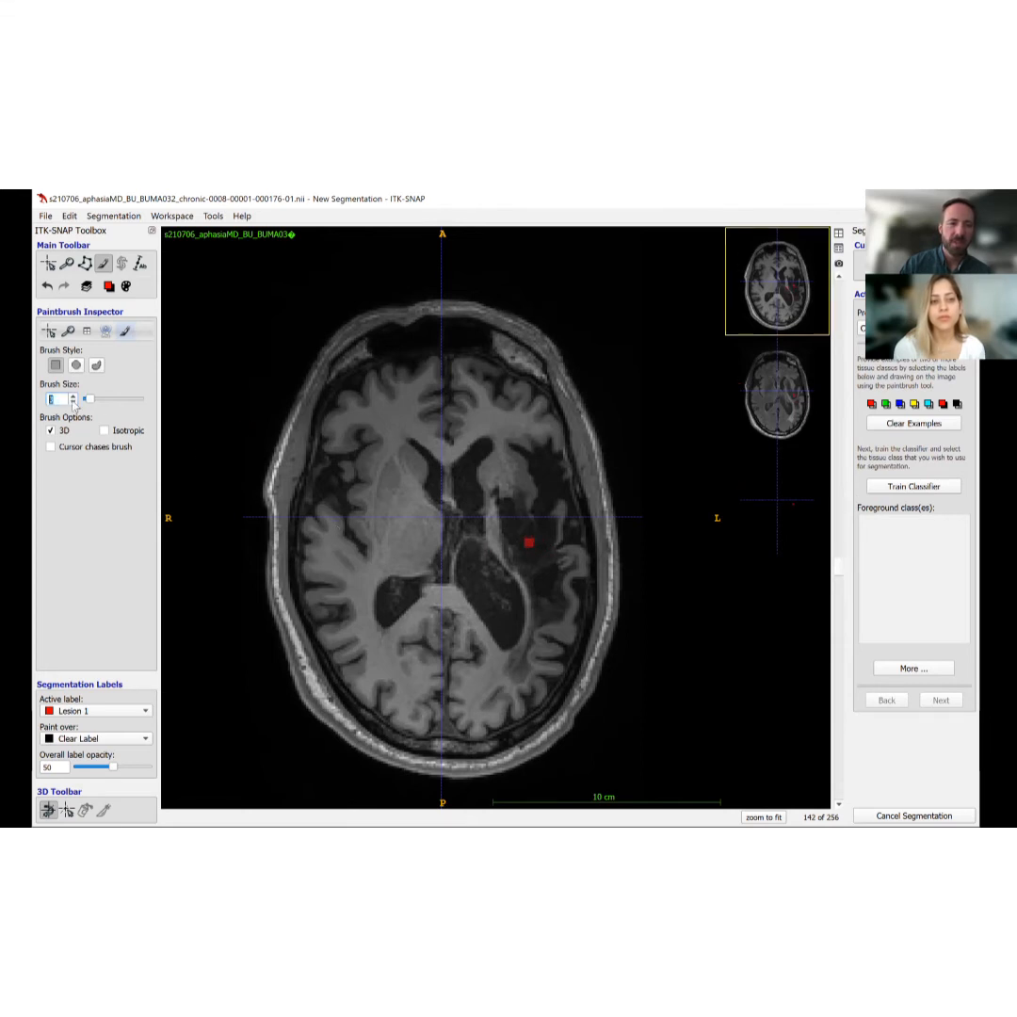
scroll(524, 540, down, 2)
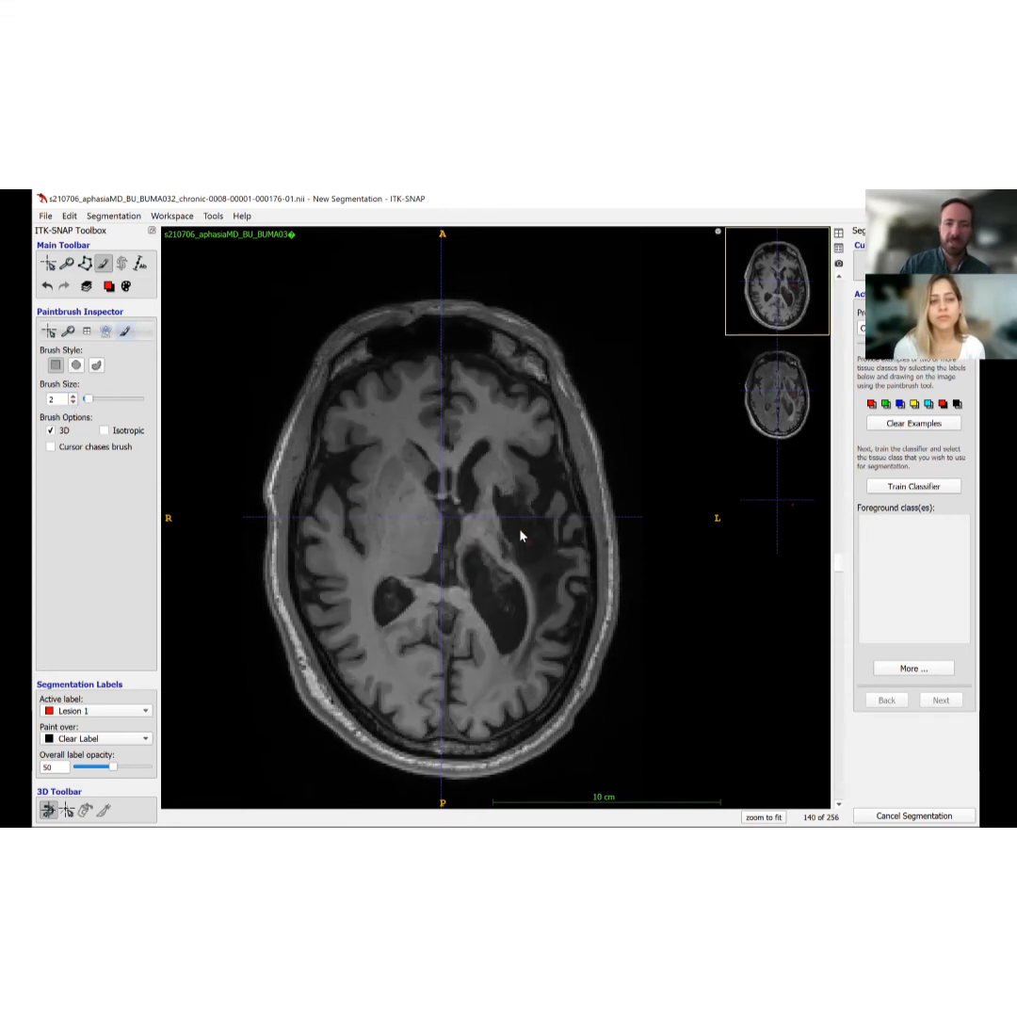
scroll(531, 561, down, 3)
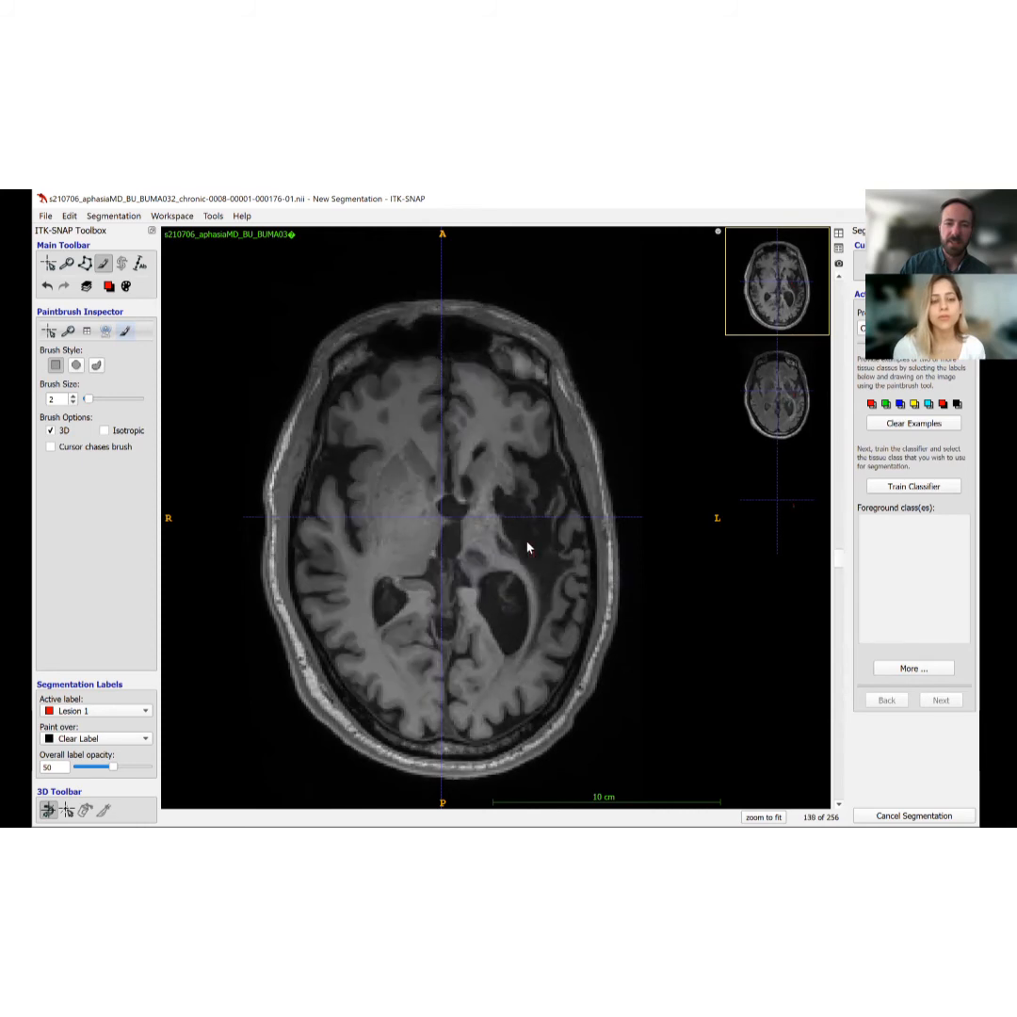
scroll(546, 553, down, 3)
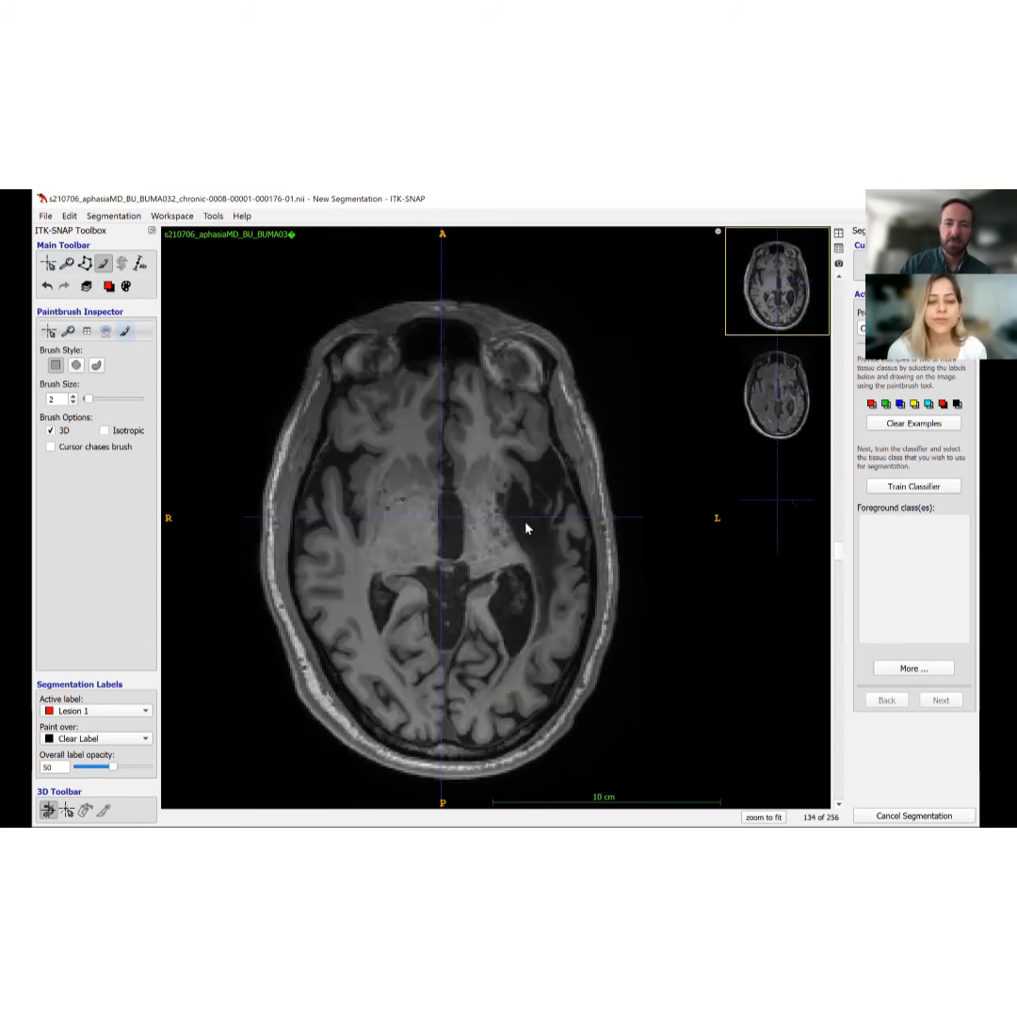
scroll(543, 543, down, 4)
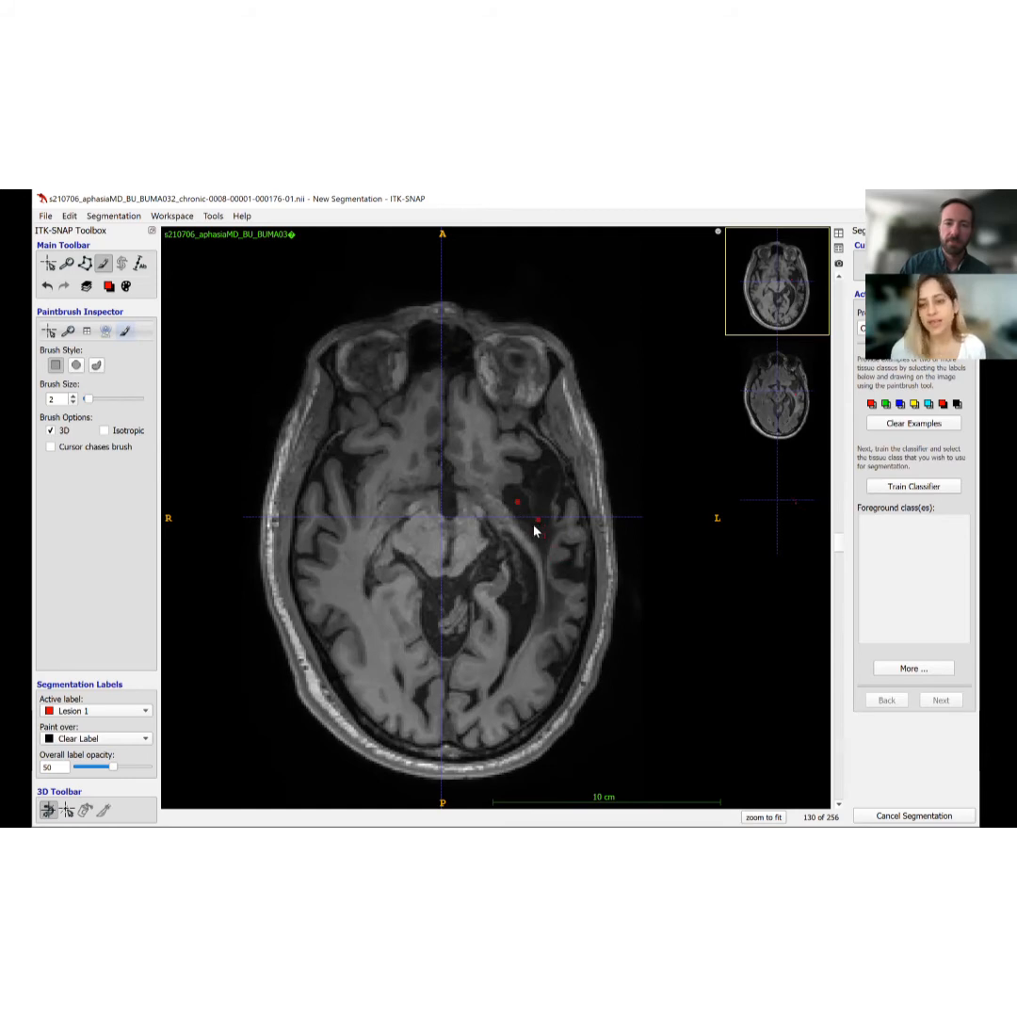
scroll(533, 530, down, 5)
click(578, 528)
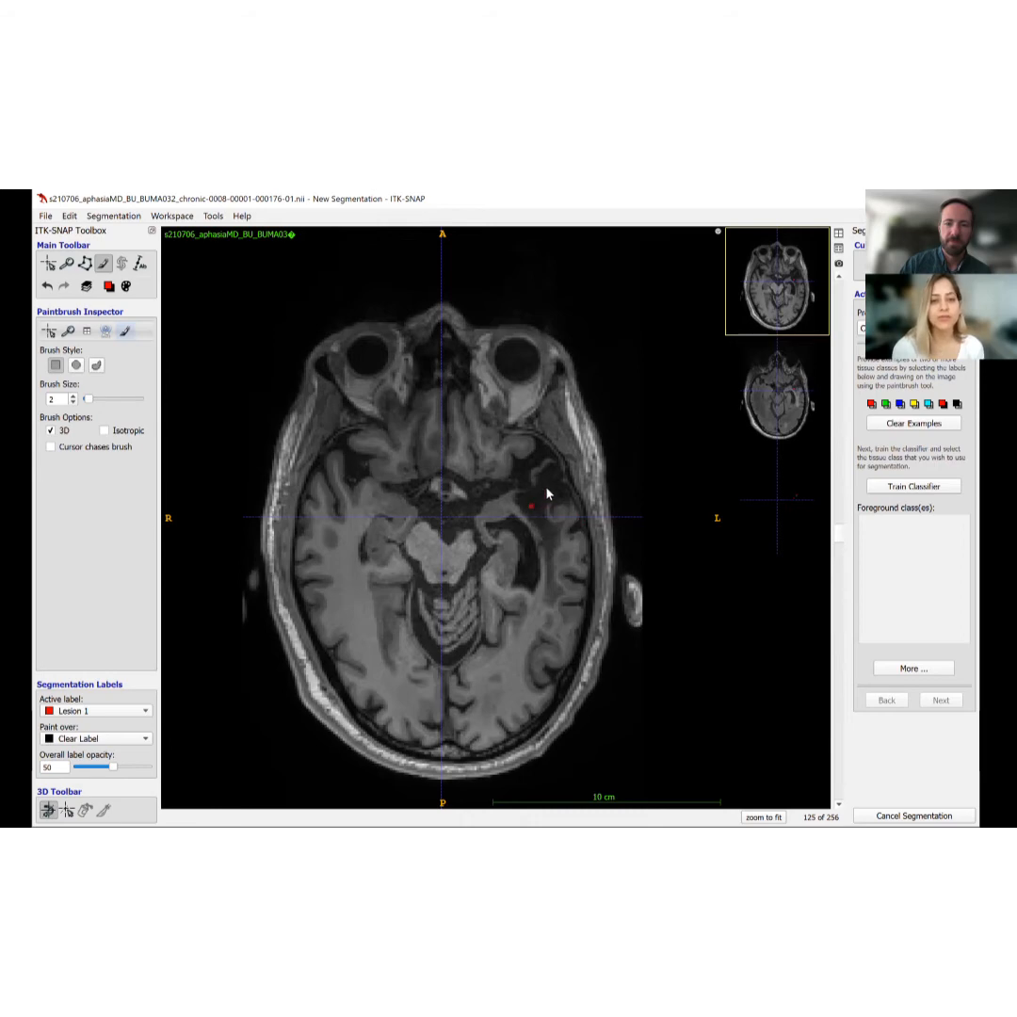
scroll(541, 527, down, 3)
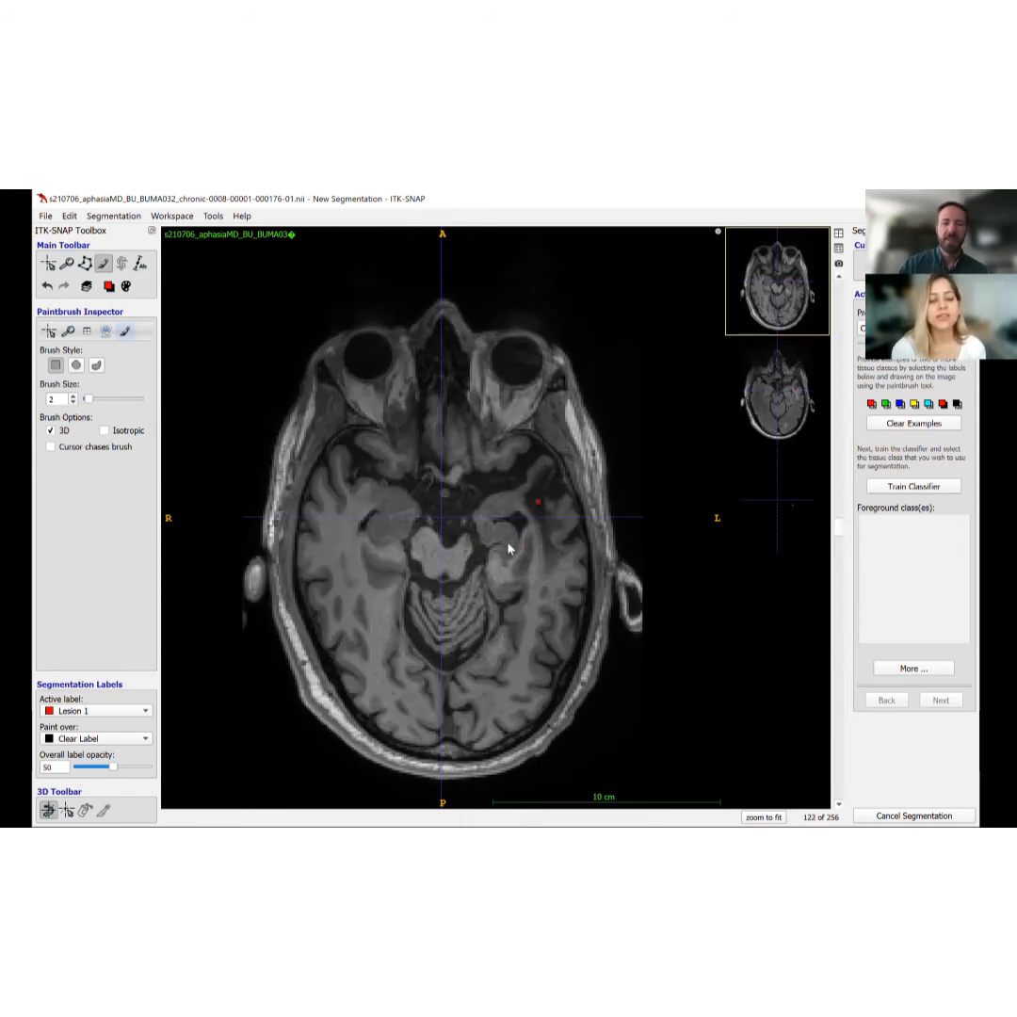
- Check the painted Lesion 1 examples from the lower axial slices back up to slice 200
scroll(506, 550, up, 9)
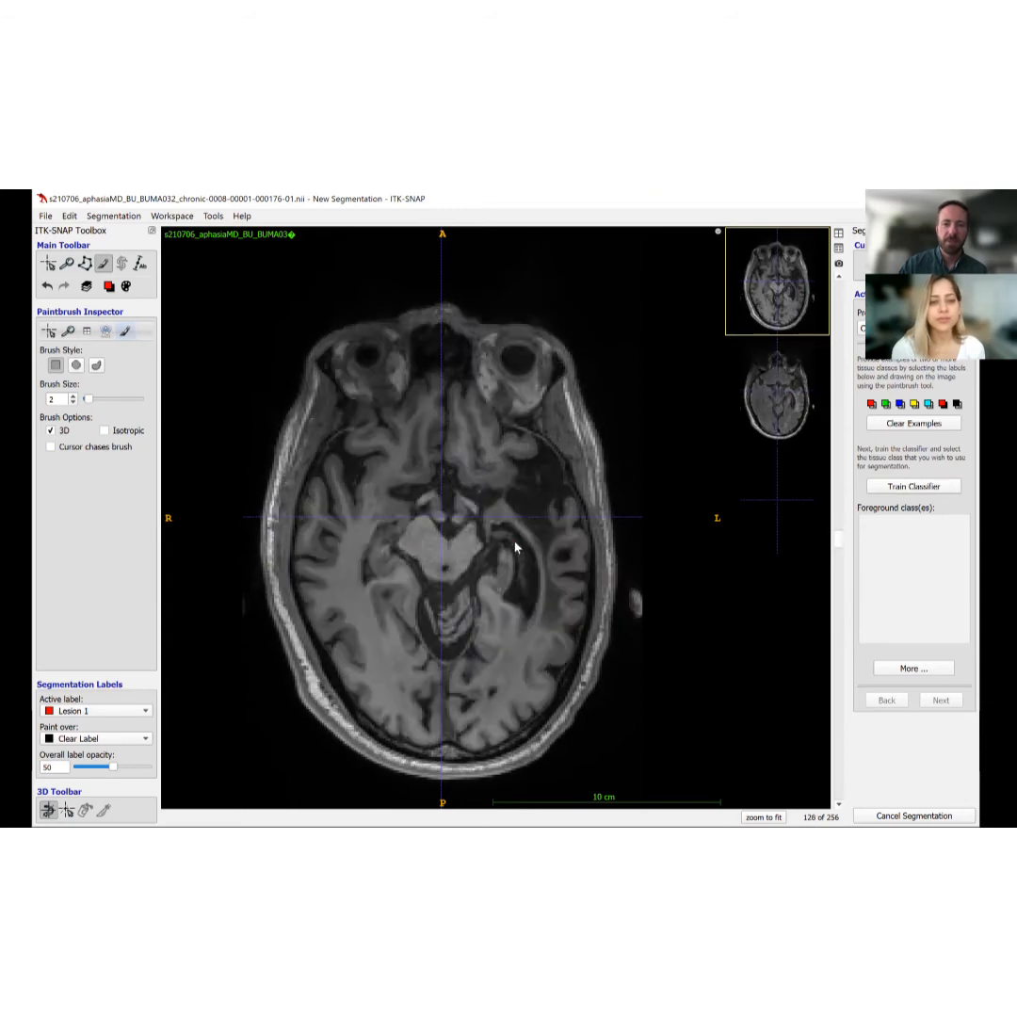
scroll(517, 548, up, 20)
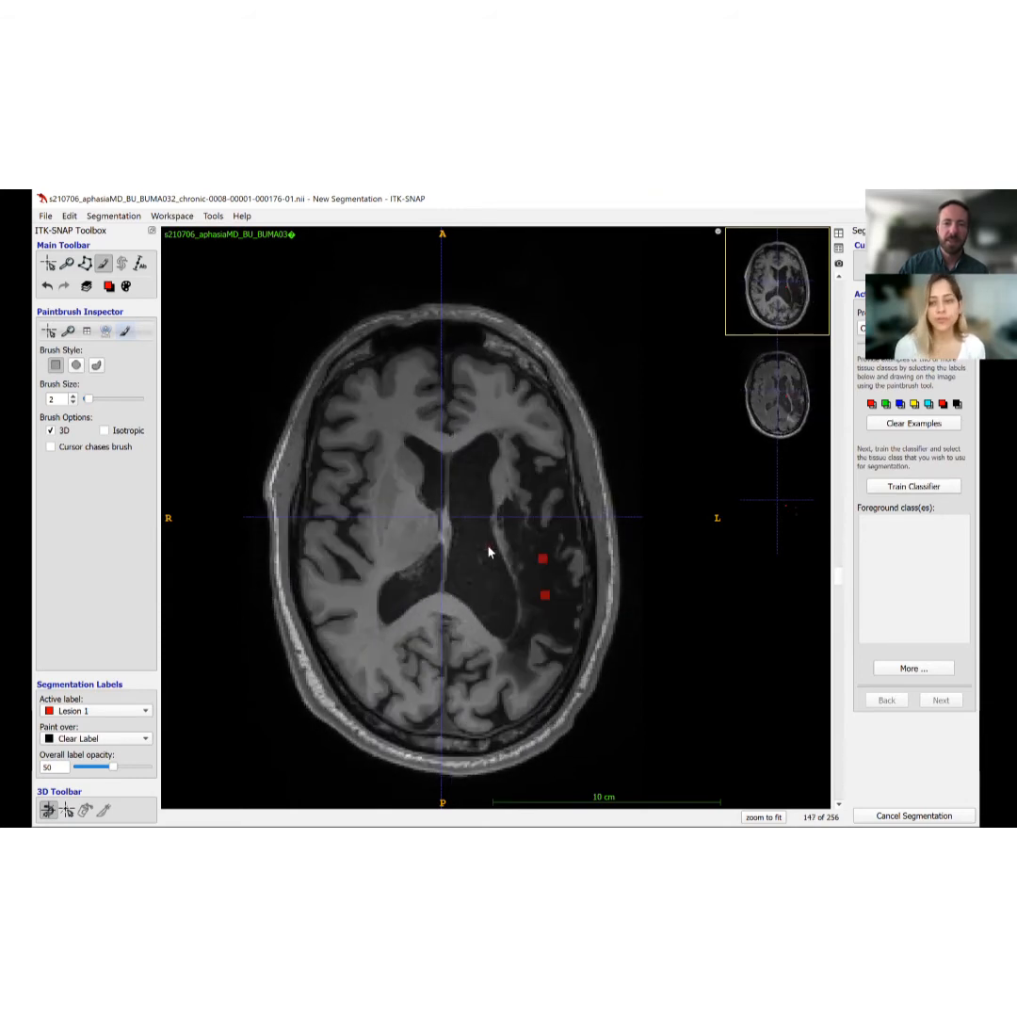
scroll(489, 553, up, 20)
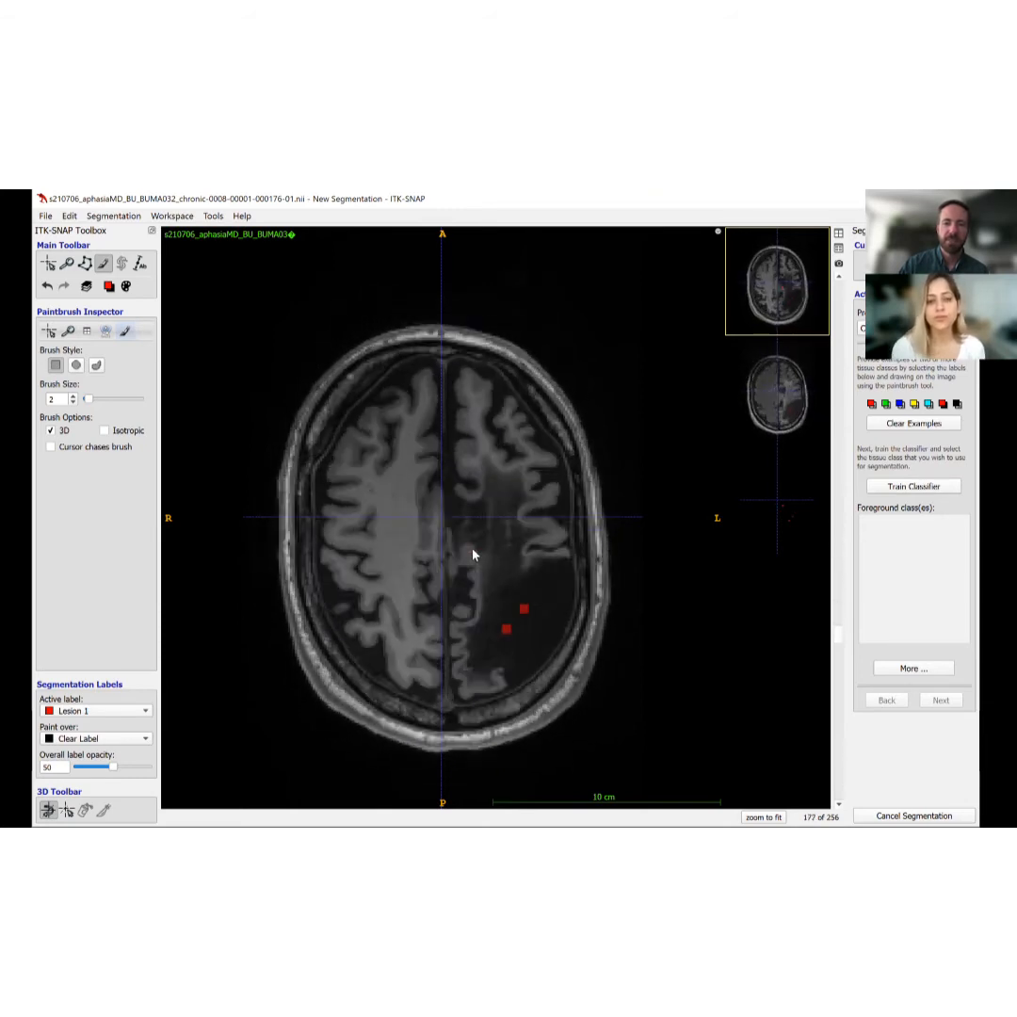
scroll(473, 554, up, 13)
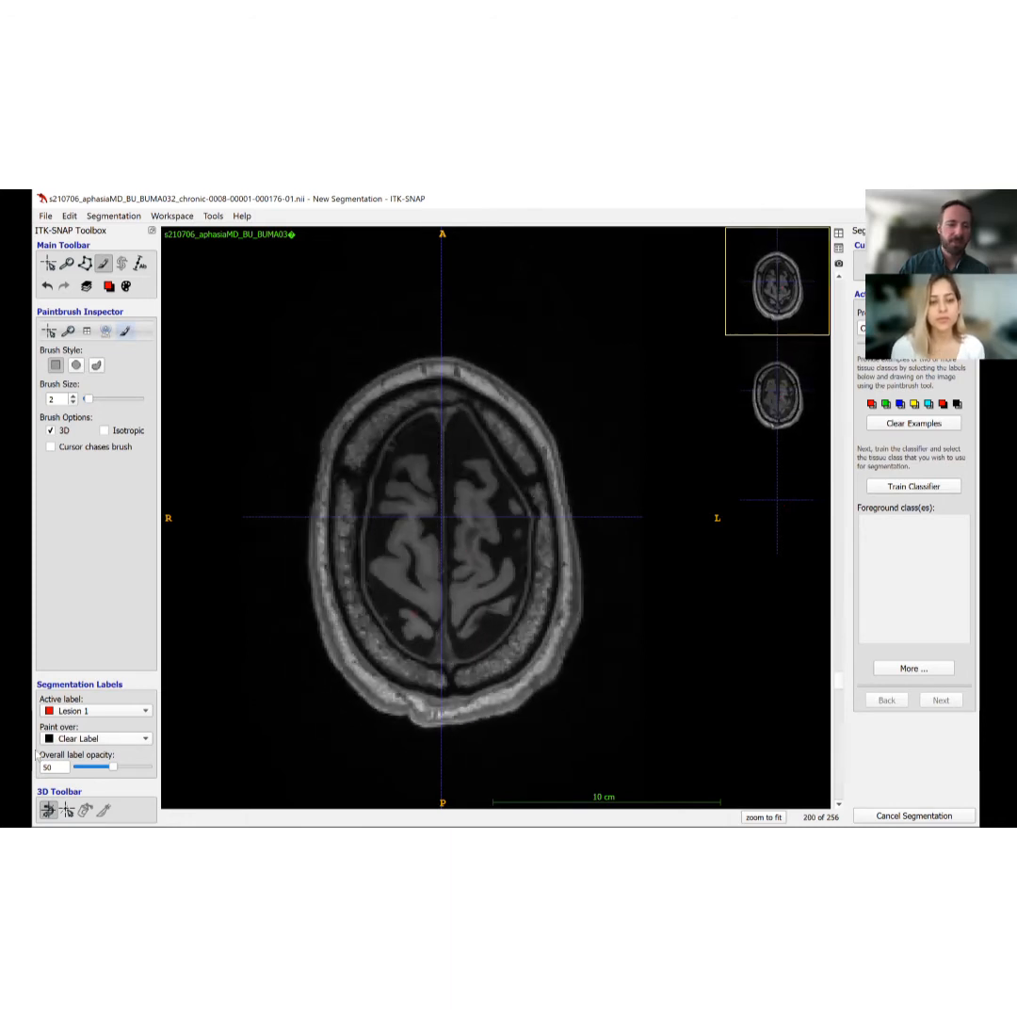
- Make Lesion 2 the active label and paint its examples in the left-hemisphere tissue bordering the lesion on axial slices 190, 183 and 181
click(83, 711)
click(85, 741)
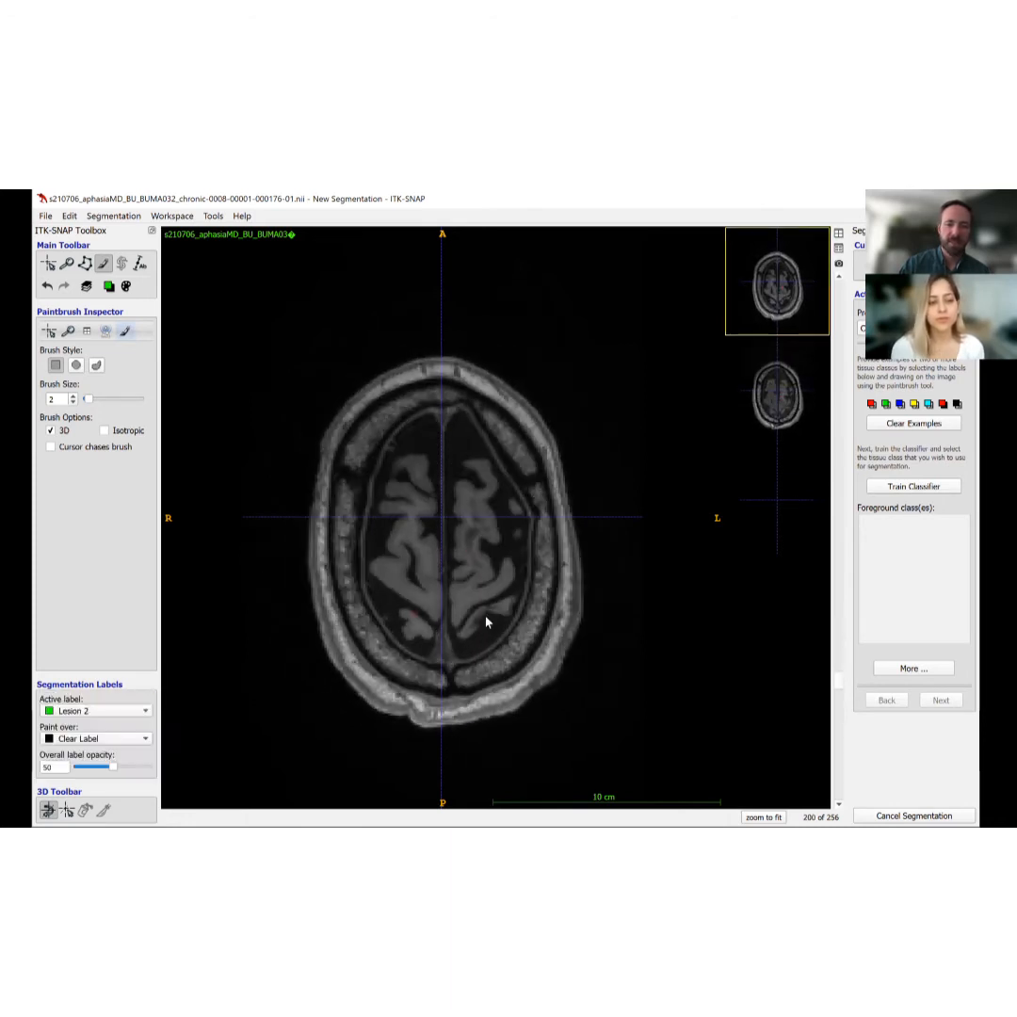
scroll(501, 584, down, 3)
scroll(501, 584, down, 7)
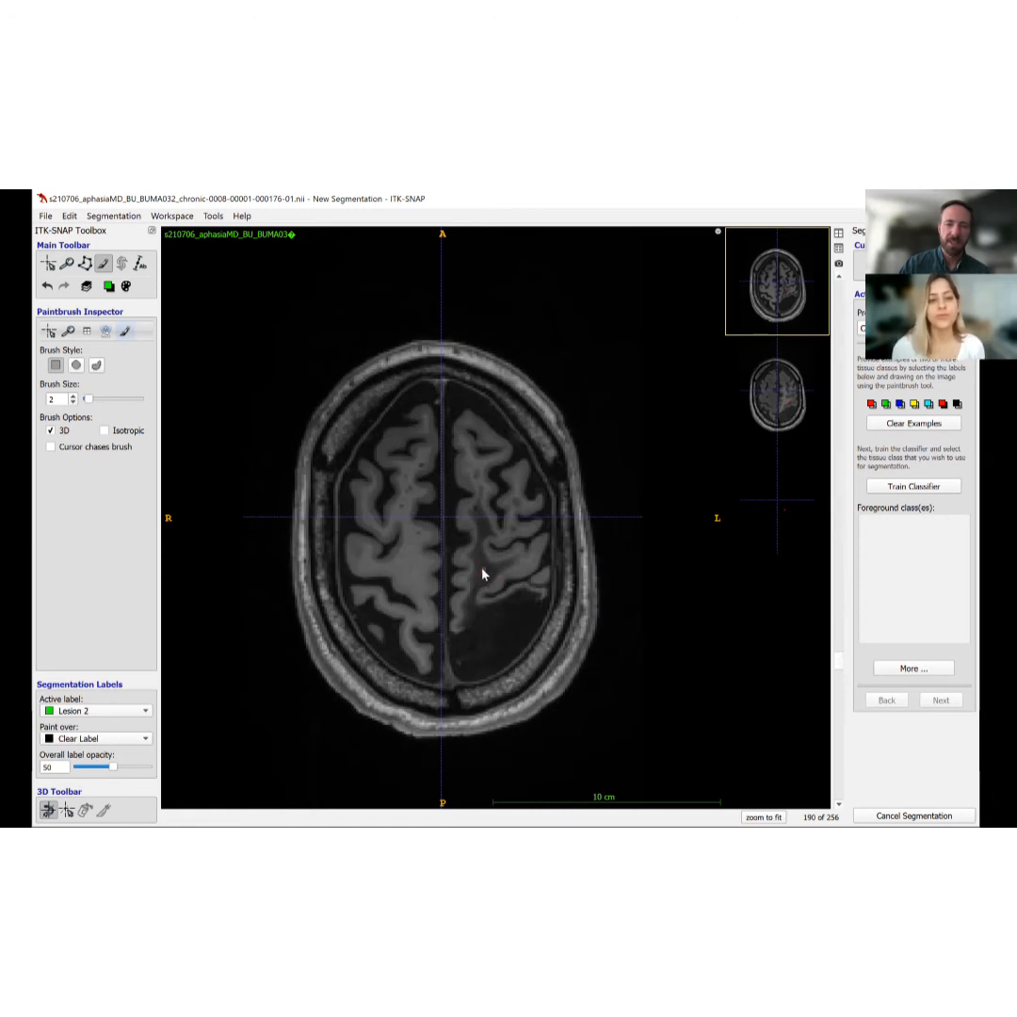
click(483, 571)
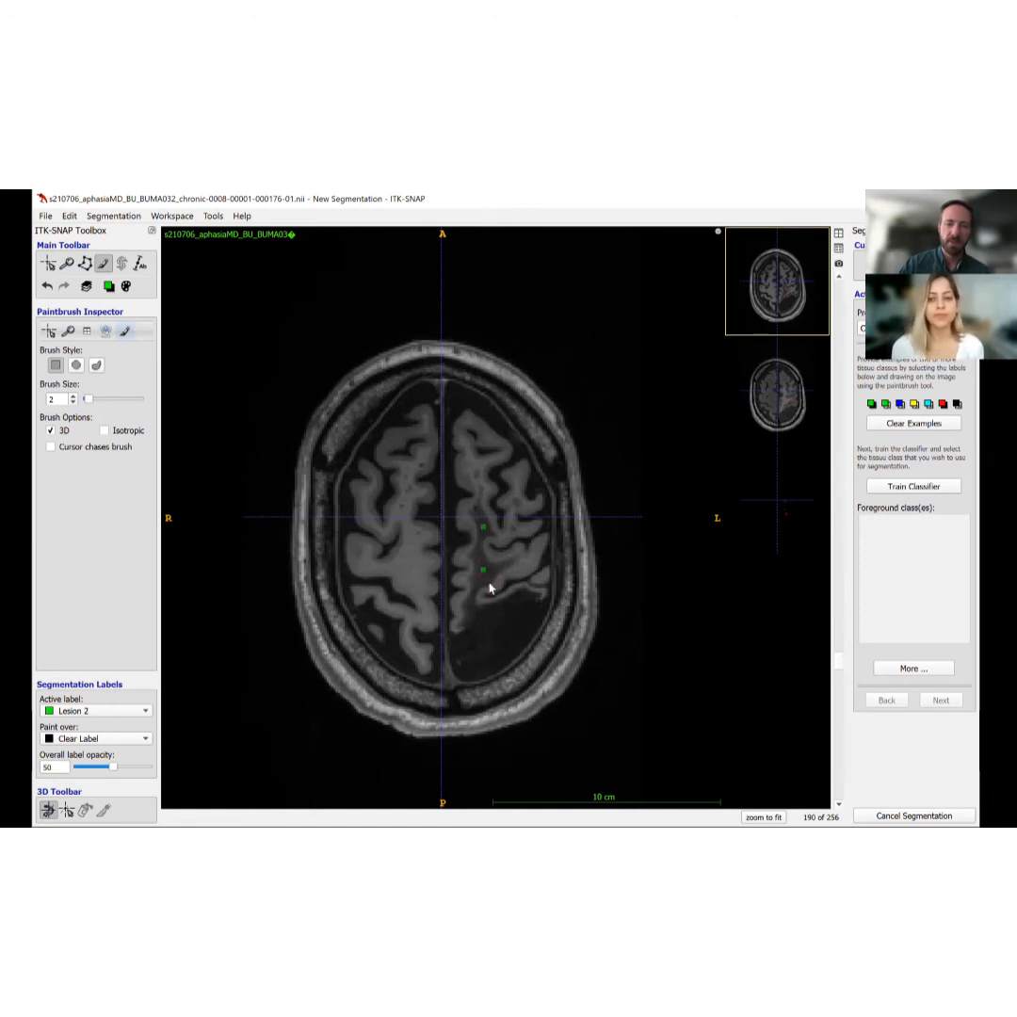
scroll(490, 586, down, 1)
scroll(490, 586, down, 6)
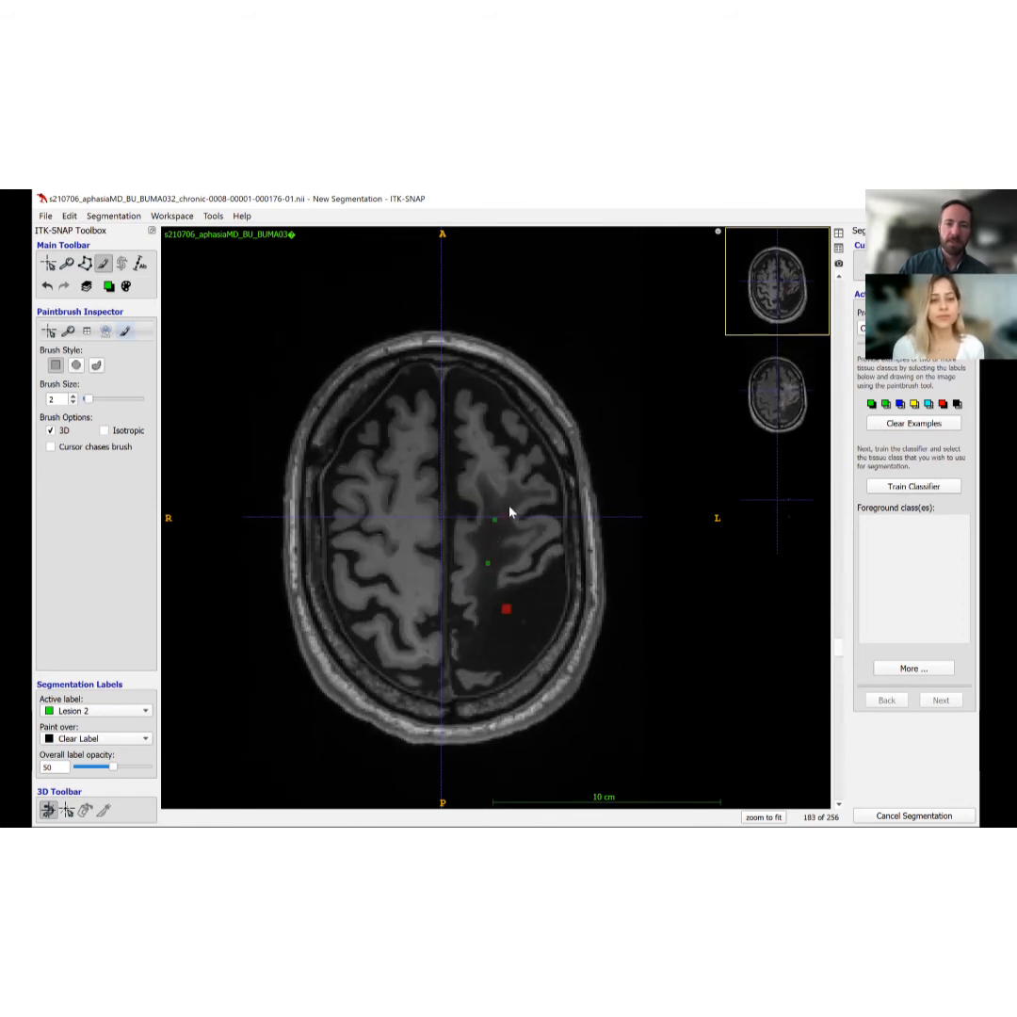
scroll(516, 576, down, 2)
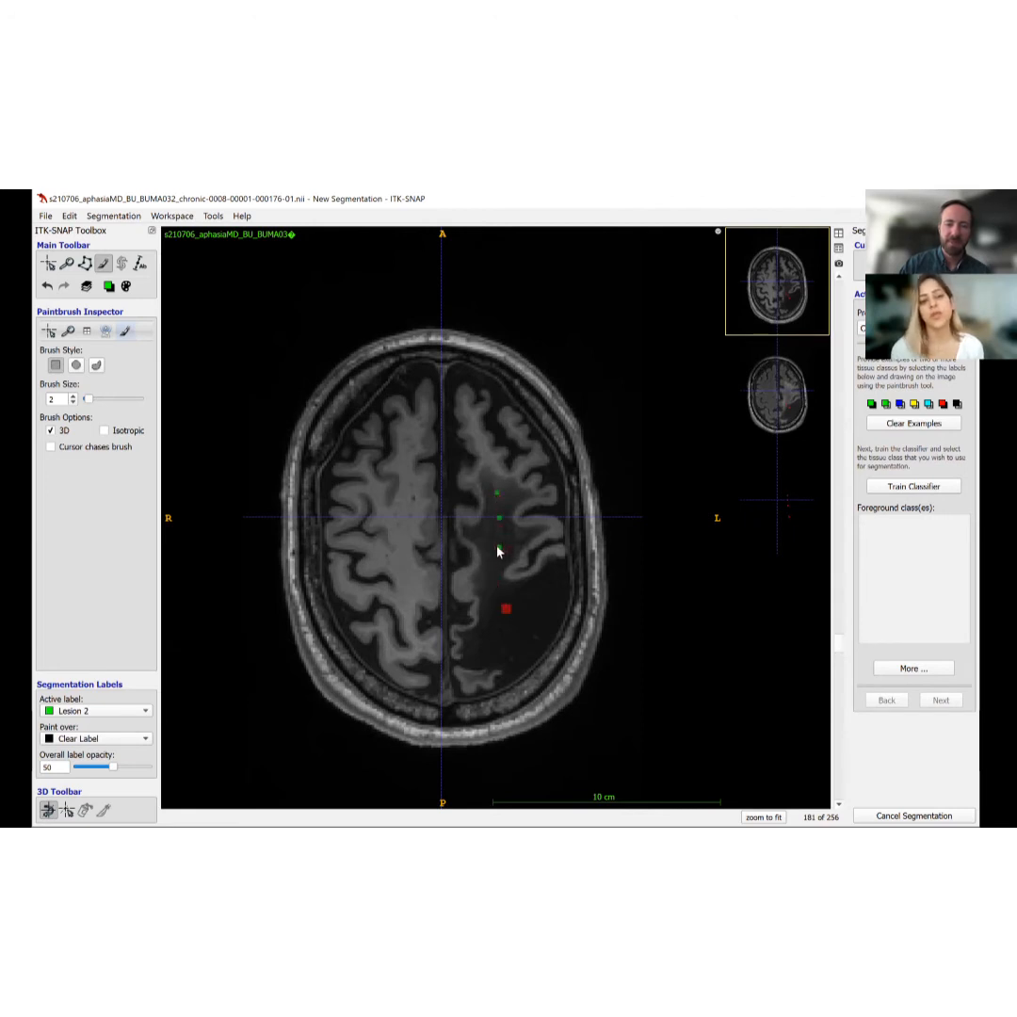
- Paint more Lesion 2 example patches in the darkened left-hemisphere tissue around the lesion on axial slices 177 and 174
scroll(499, 528, down, 4)
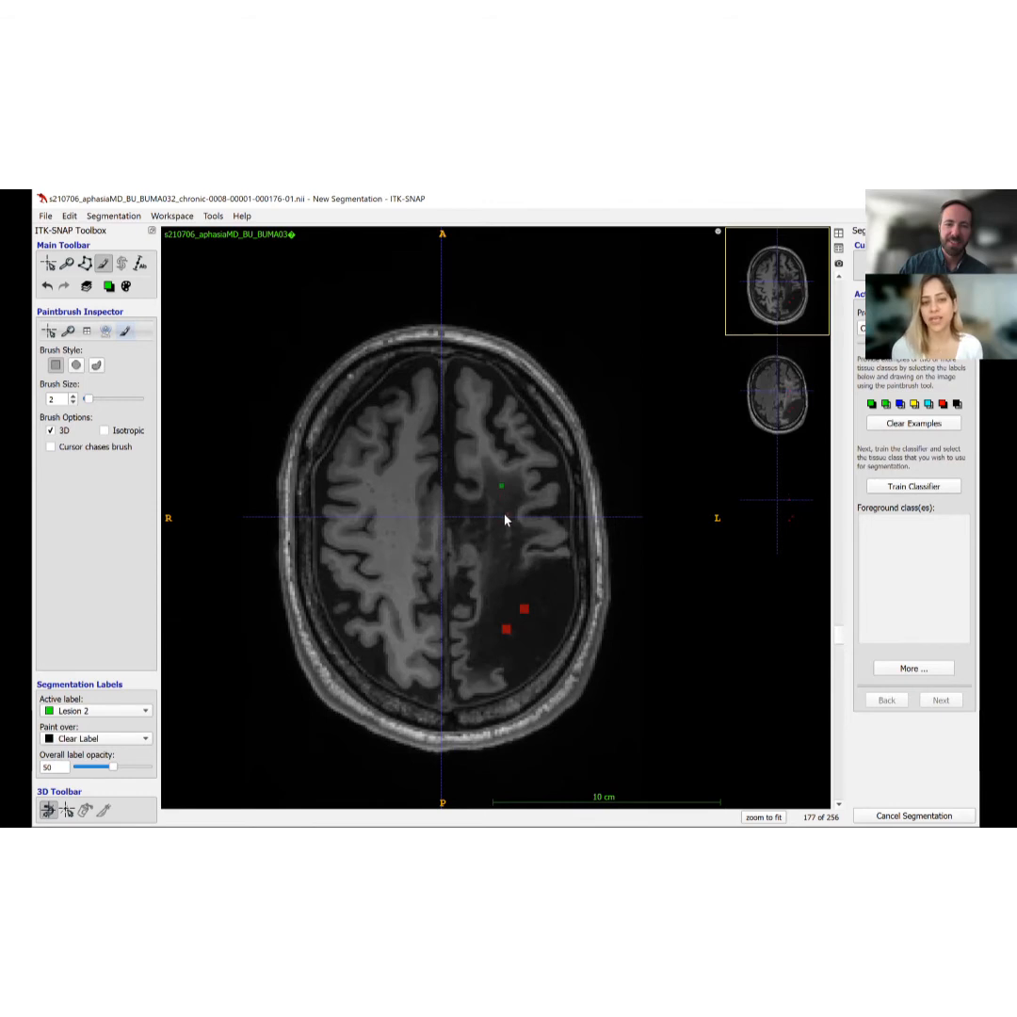
click(506, 518)
scroll(504, 501, down, 3)
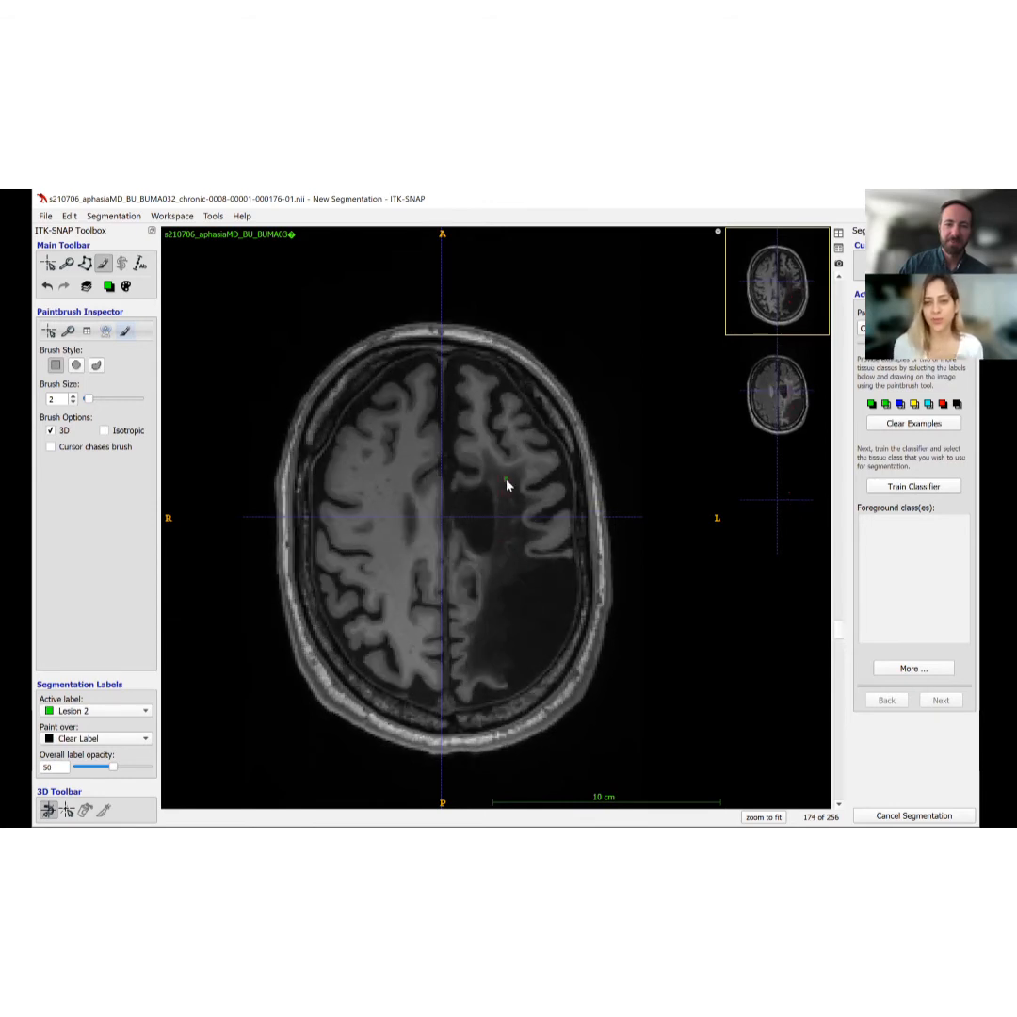
click(507, 481)
click(509, 514)
click(507, 548)
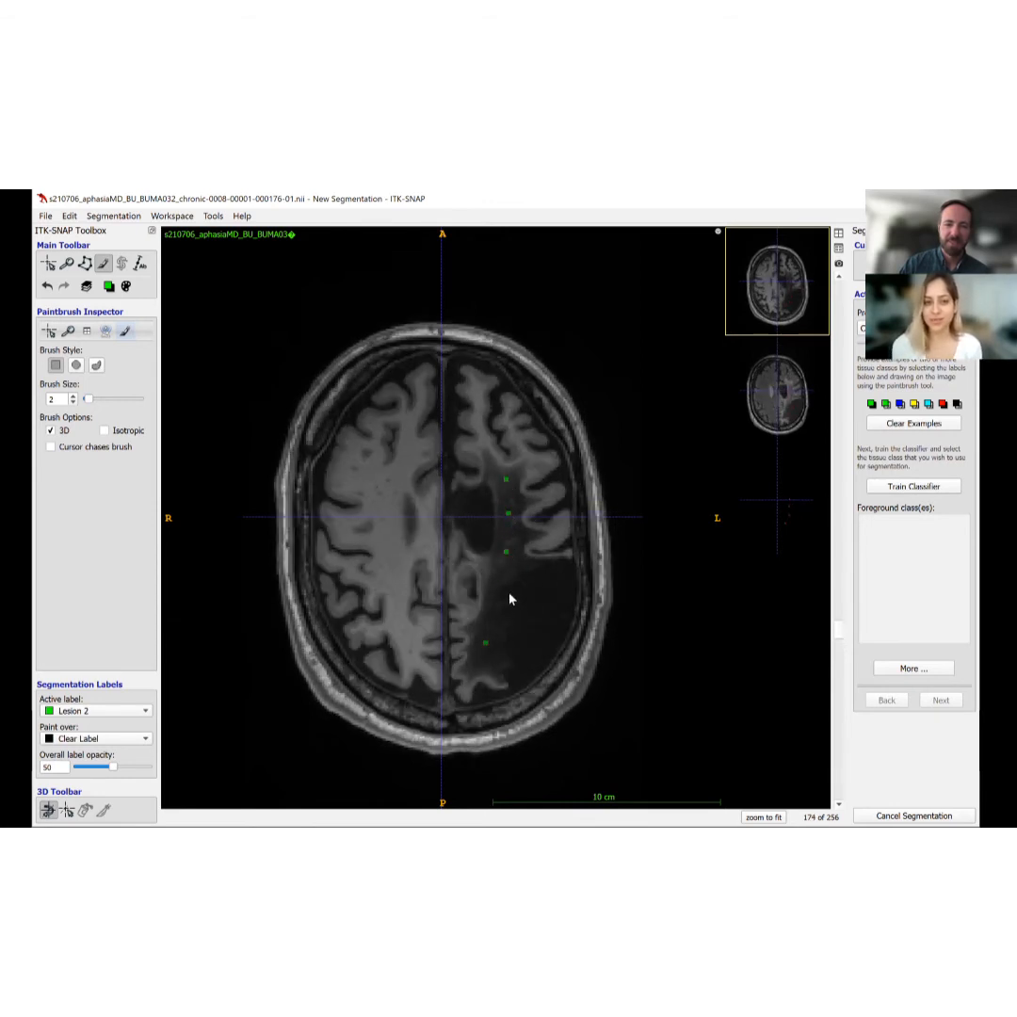
- Paint Lesion 2 examples in the tissue between the enlarged left ventricle and the lesion on axial slices 170, 166, 162 and 157
scroll(507, 595, down, 4)
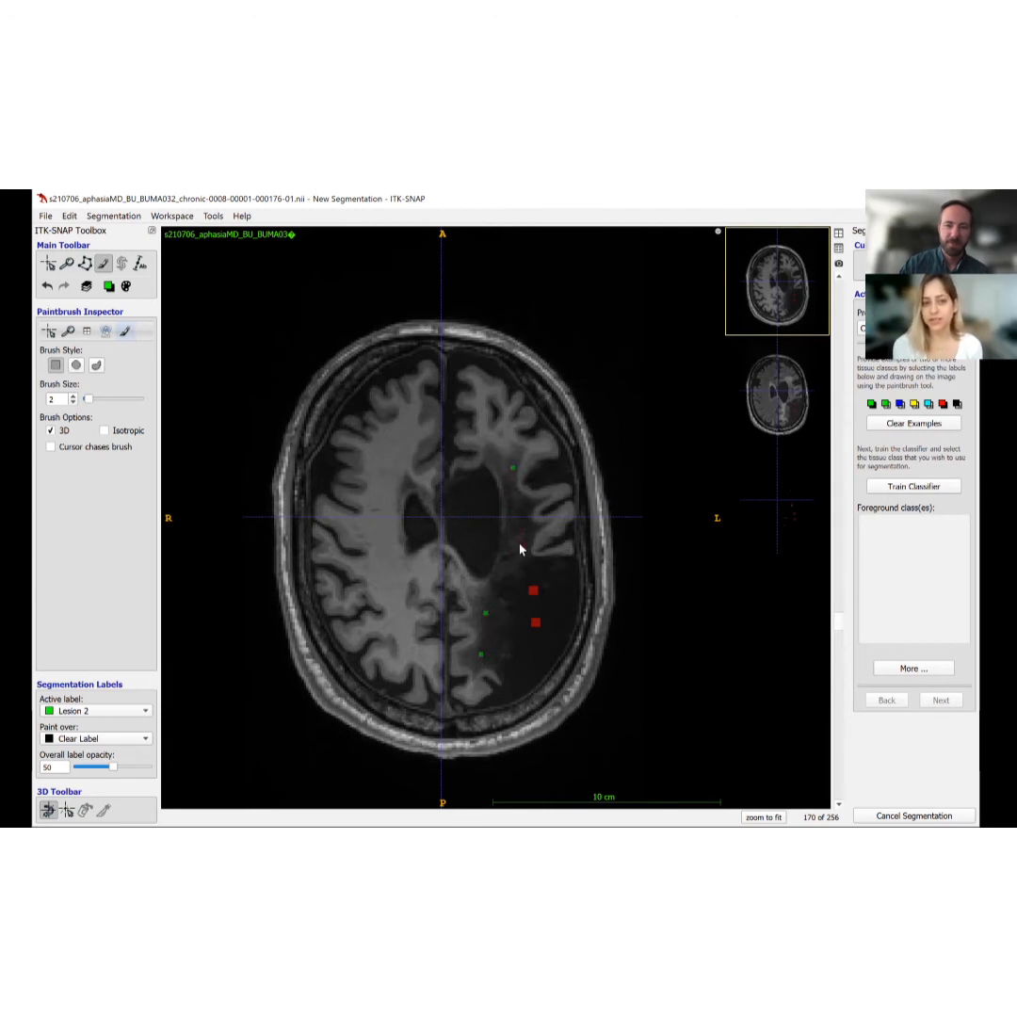
scroll(514, 488, down, 4)
click(507, 452)
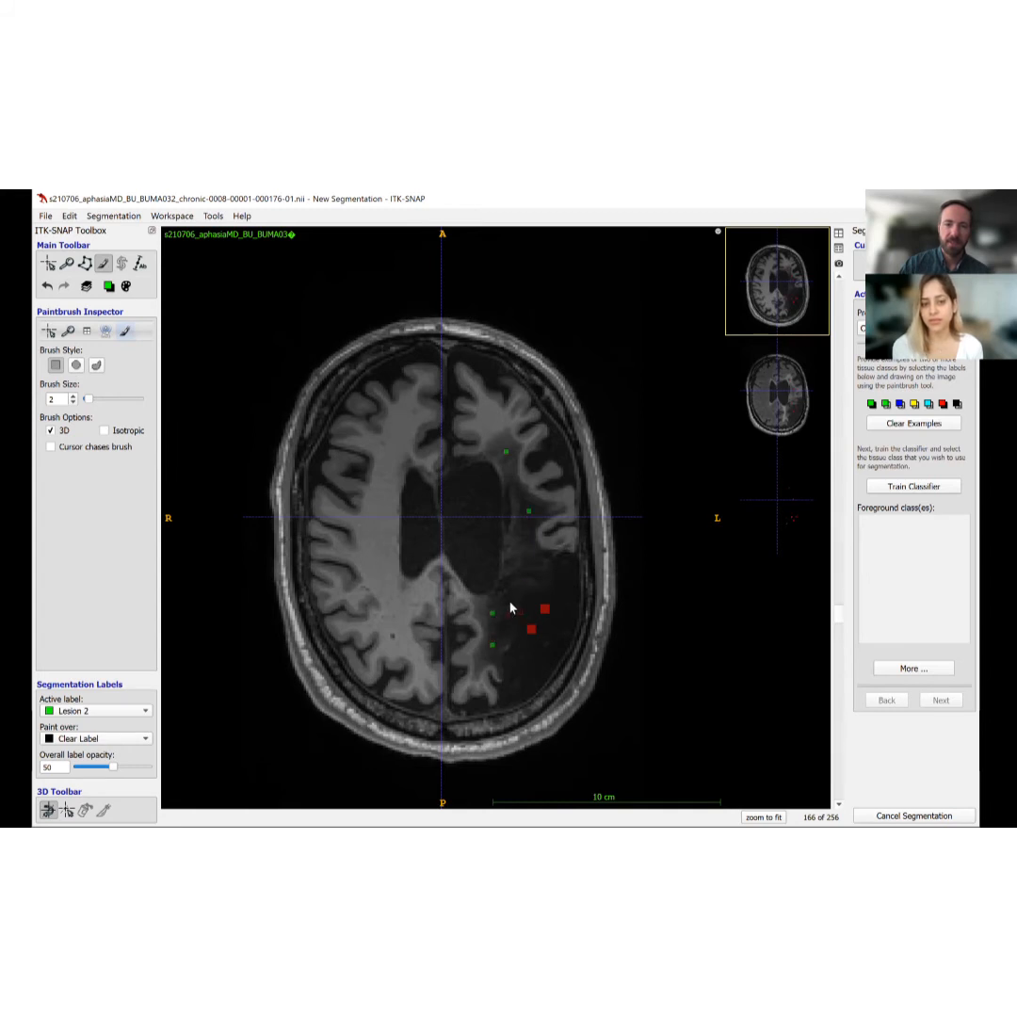
scroll(511, 607, down, 4)
click(491, 627)
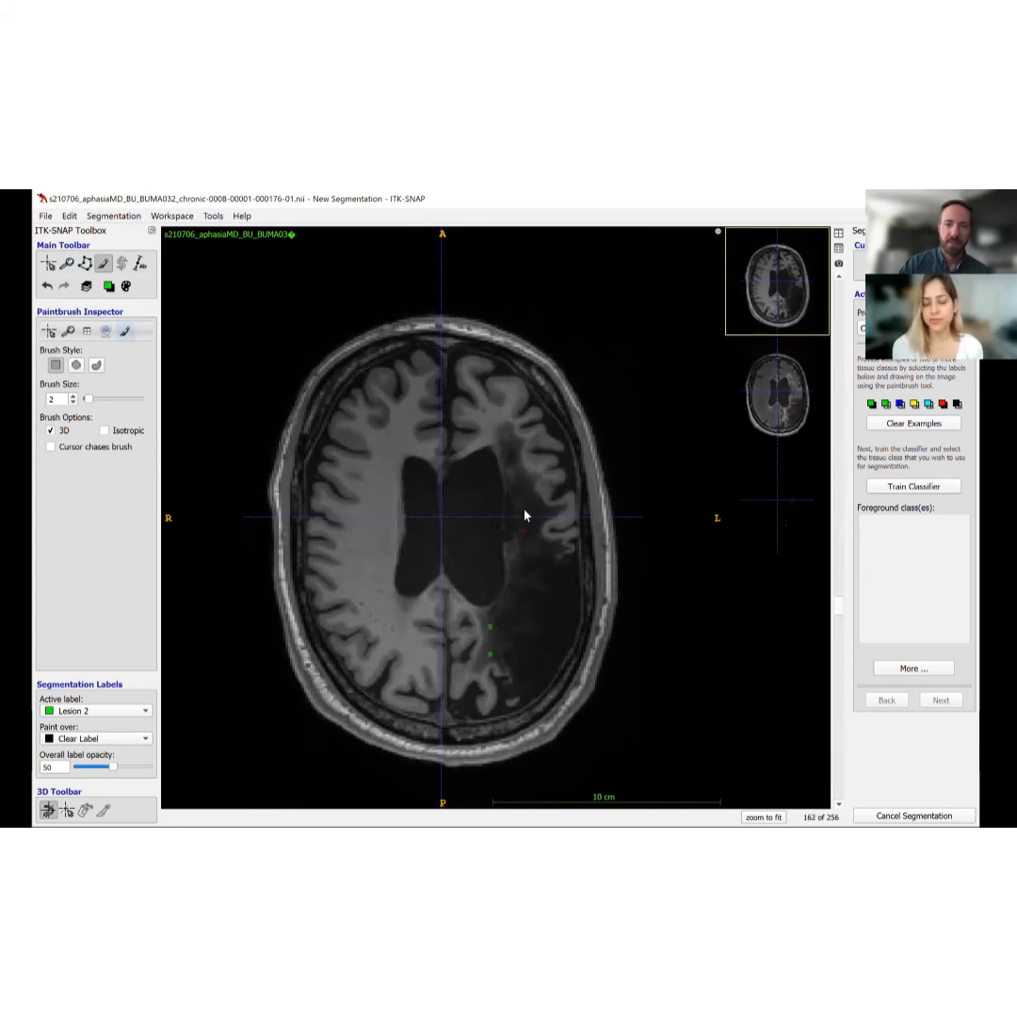
scroll(530, 613, down, 5)
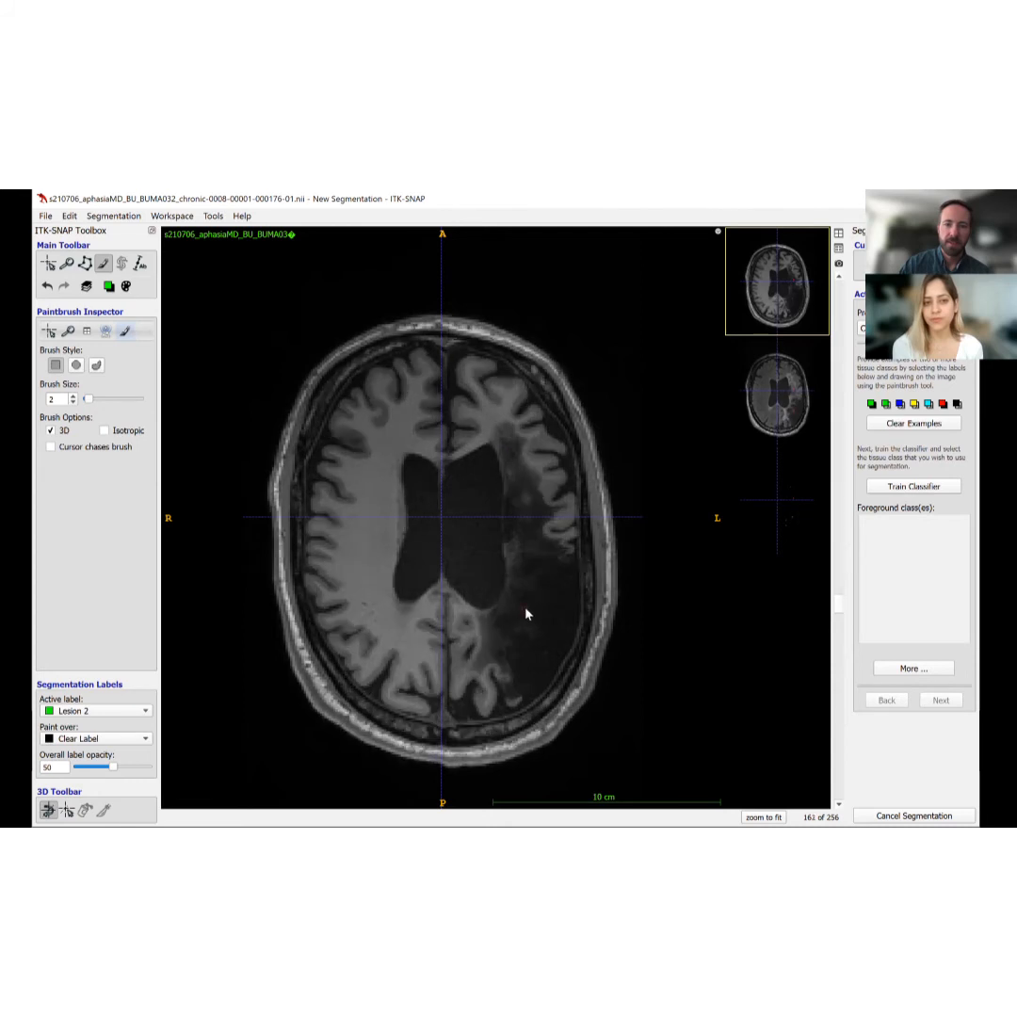
click(486, 649)
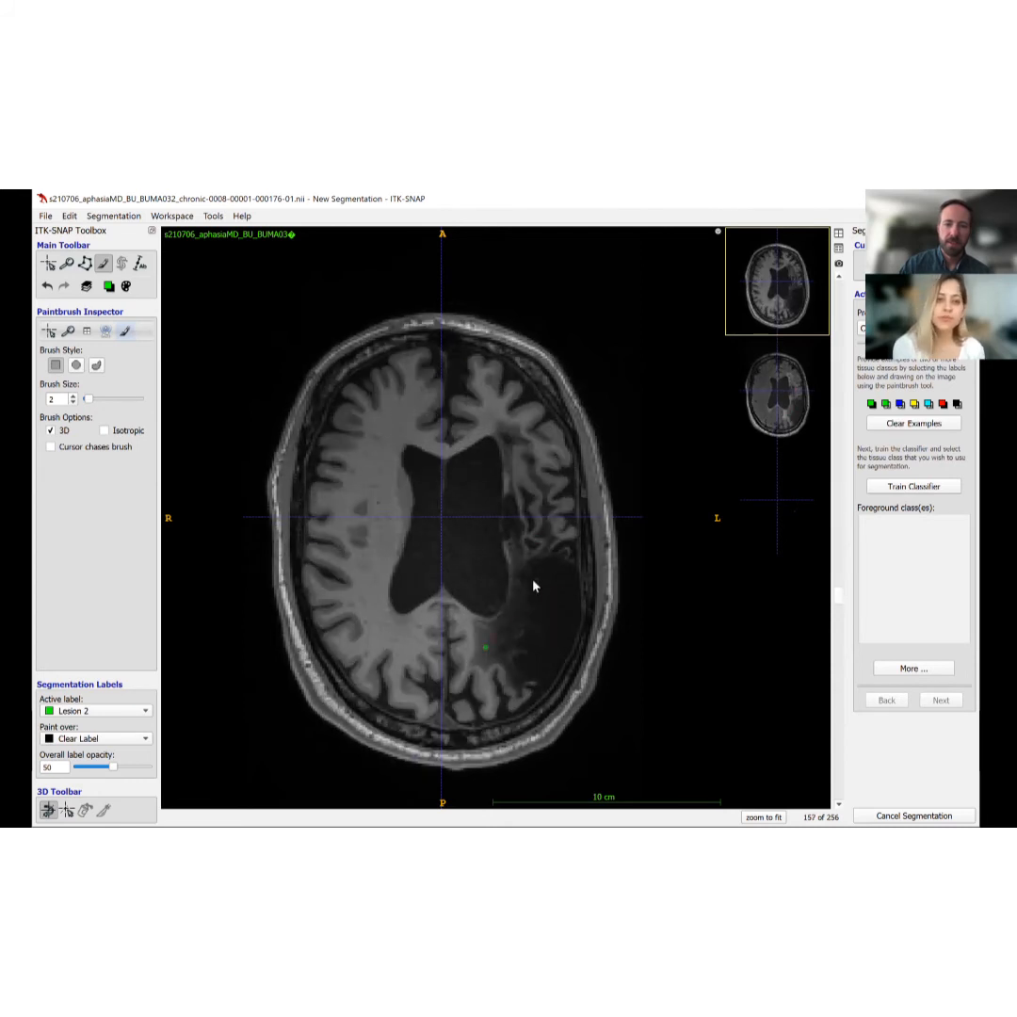
- Paint Lesion 2 examples along the posterior edge of the lesion on axial slices 153, 149 and 136
scroll(526, 608, down, 2)
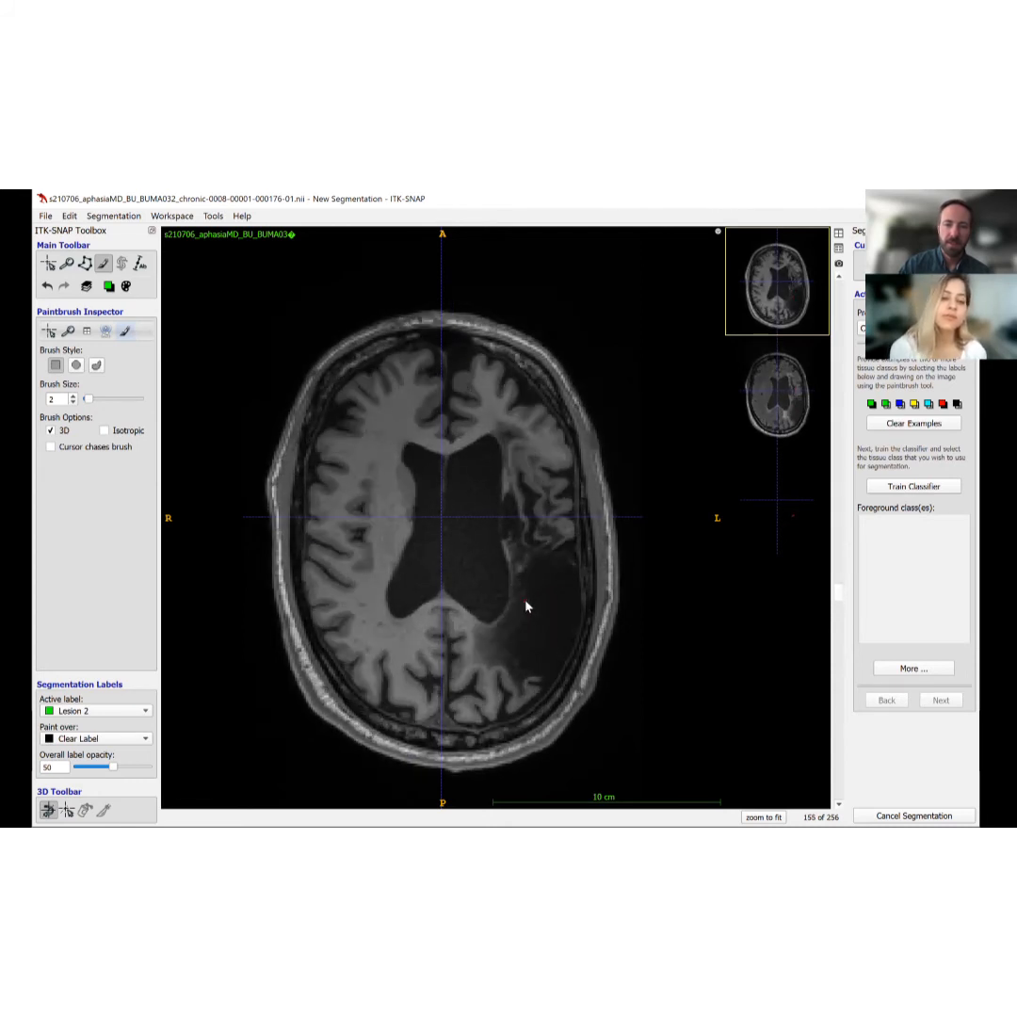
scroll(526, 608, down, 2)
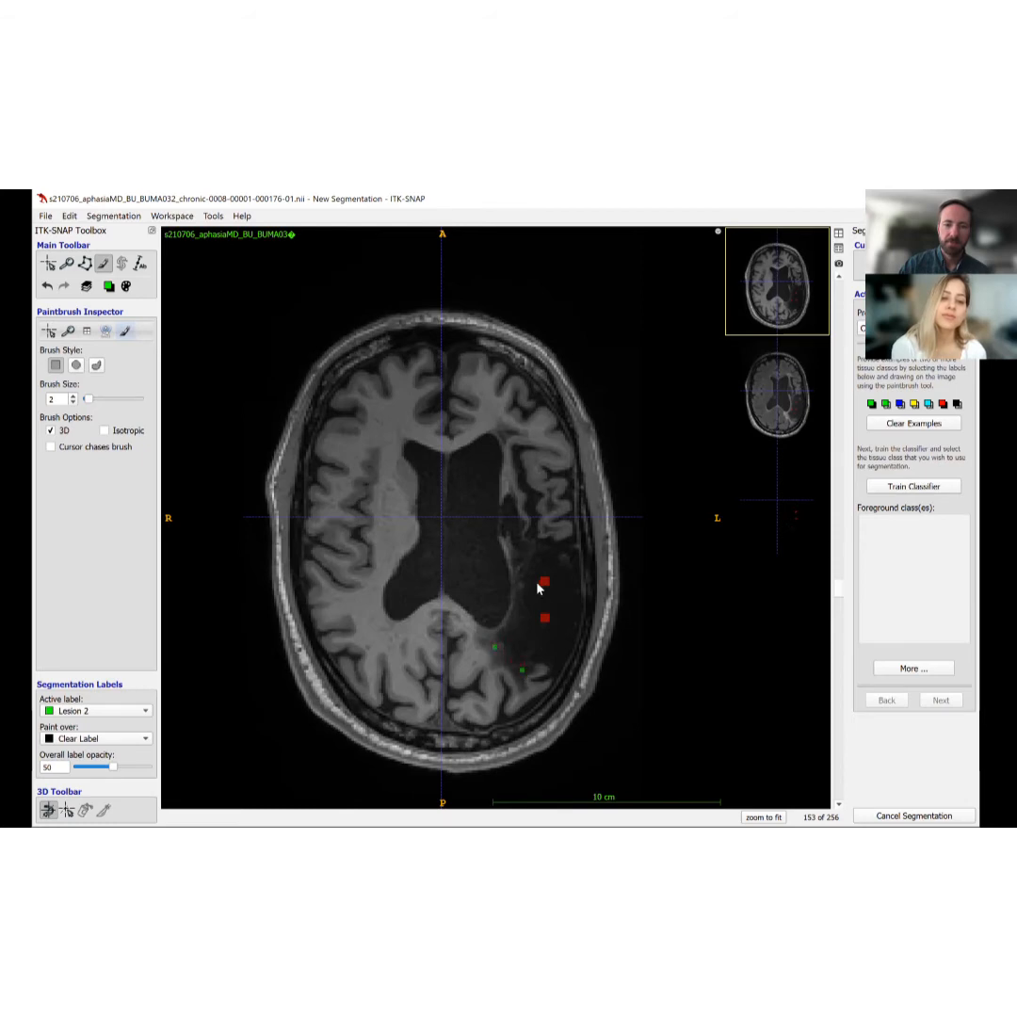
scroll(561, 576, down, 4)
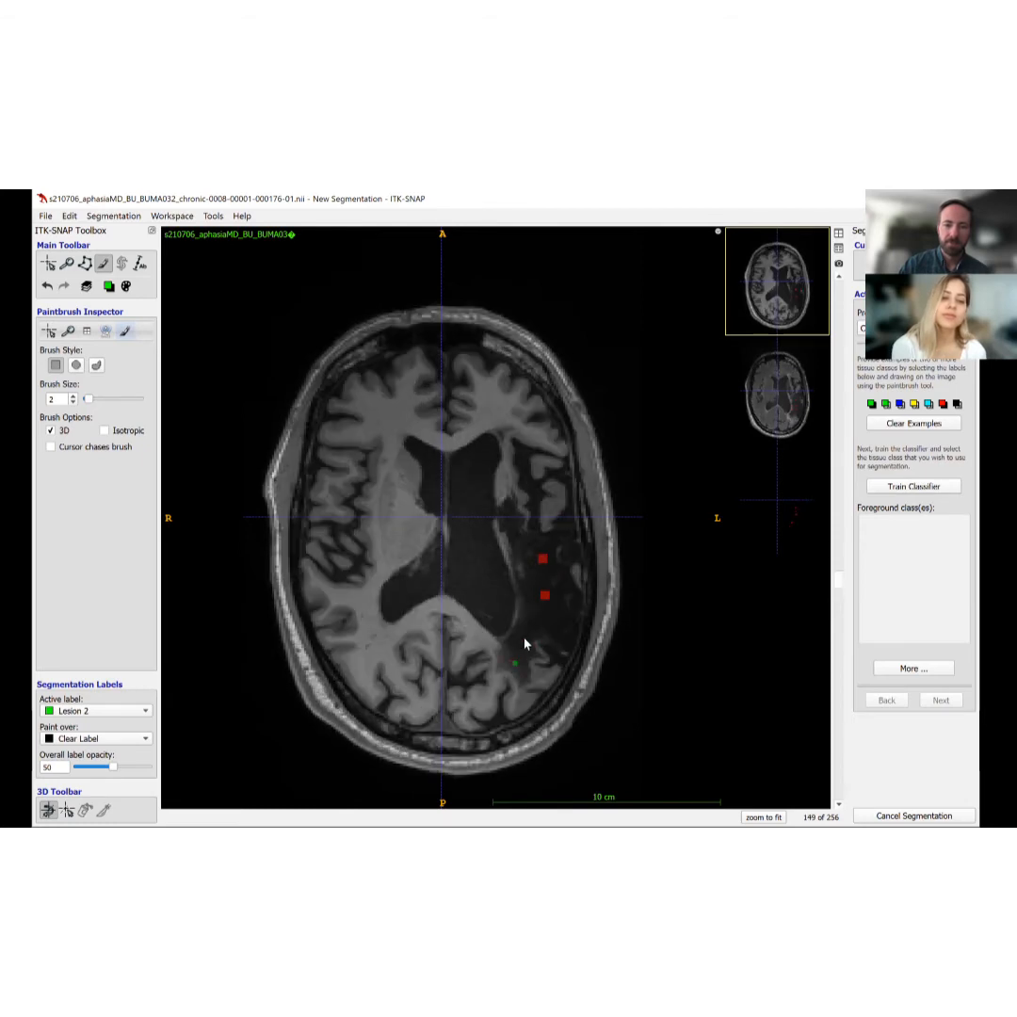
scroll(518, 659, down, 5)
scroll(535, 648, down, 7)
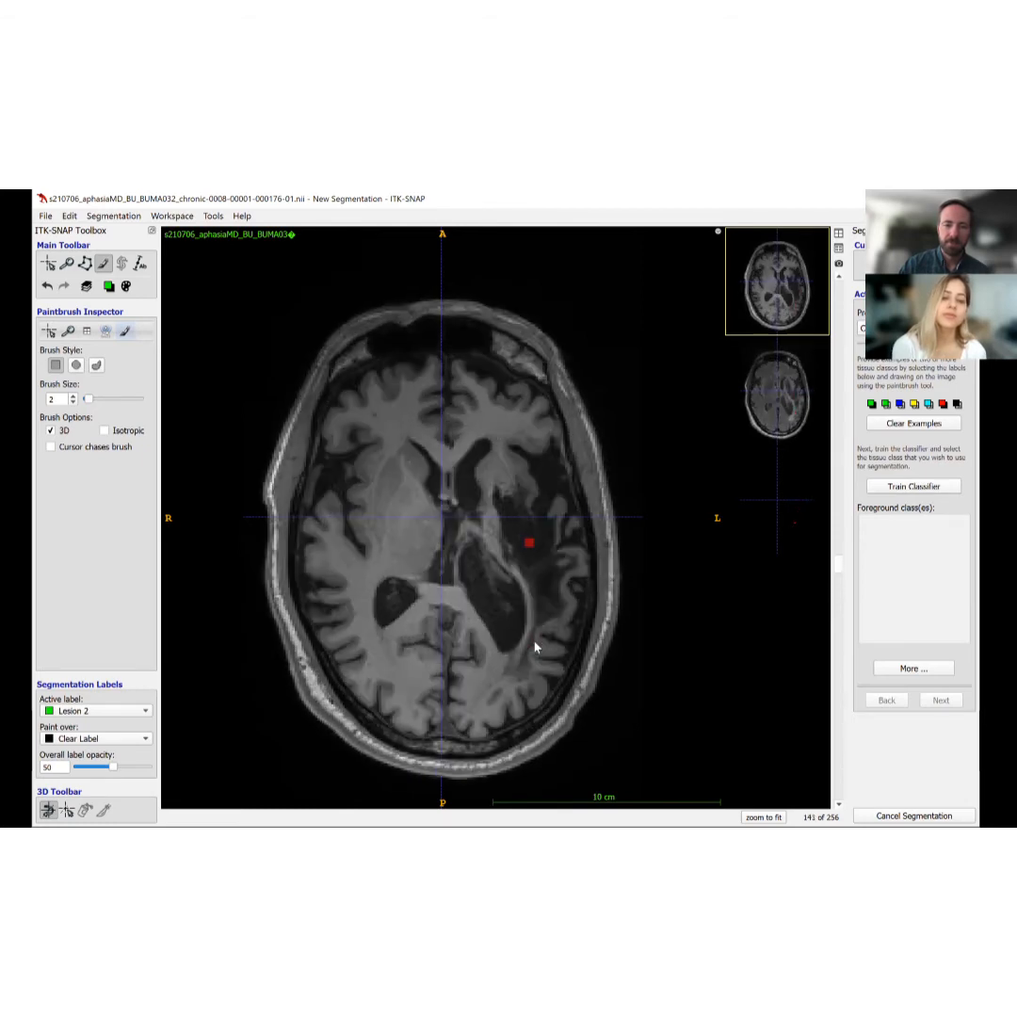
scroll(553, 581, down, 5)
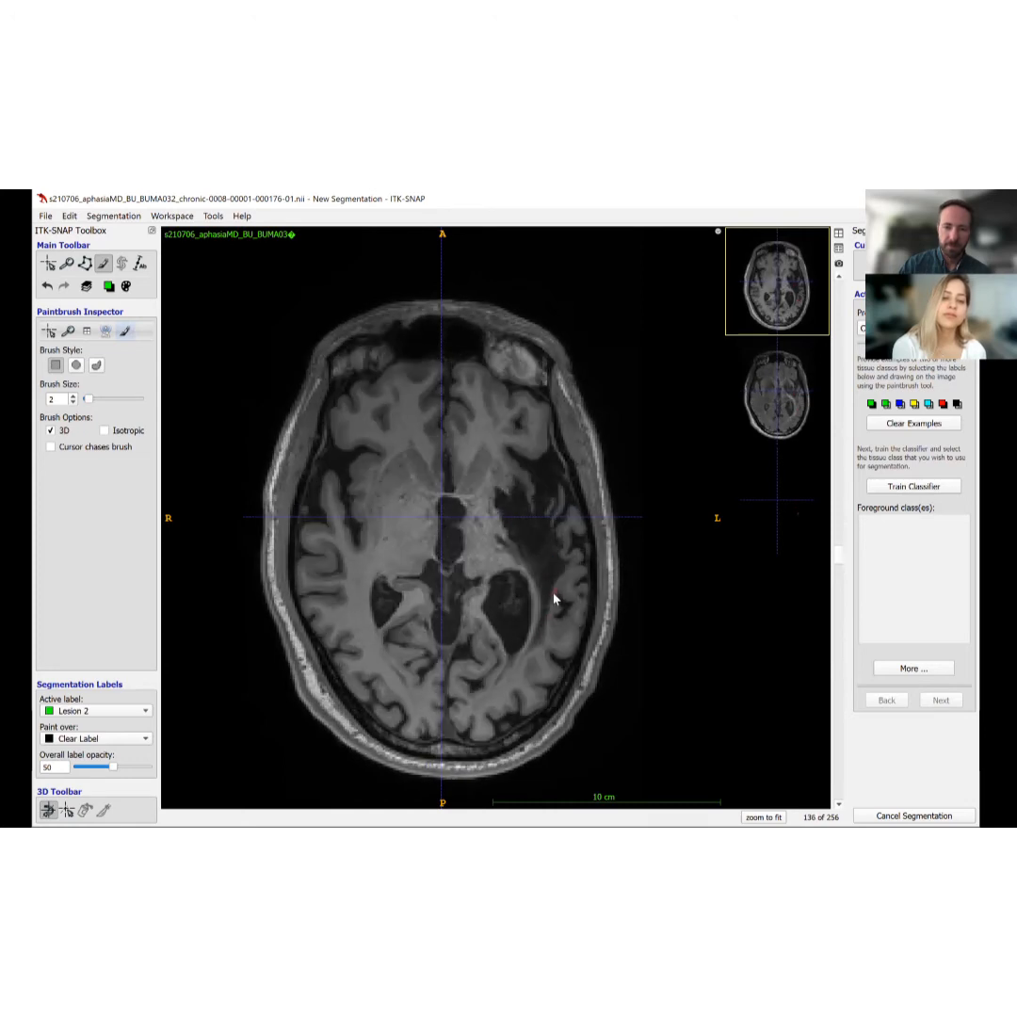
- Examine the lower axial slices down to 115 for further Lesion 2 tissue, and review the painted examples back up to slice 202
scroll(565, 622, down, 1)
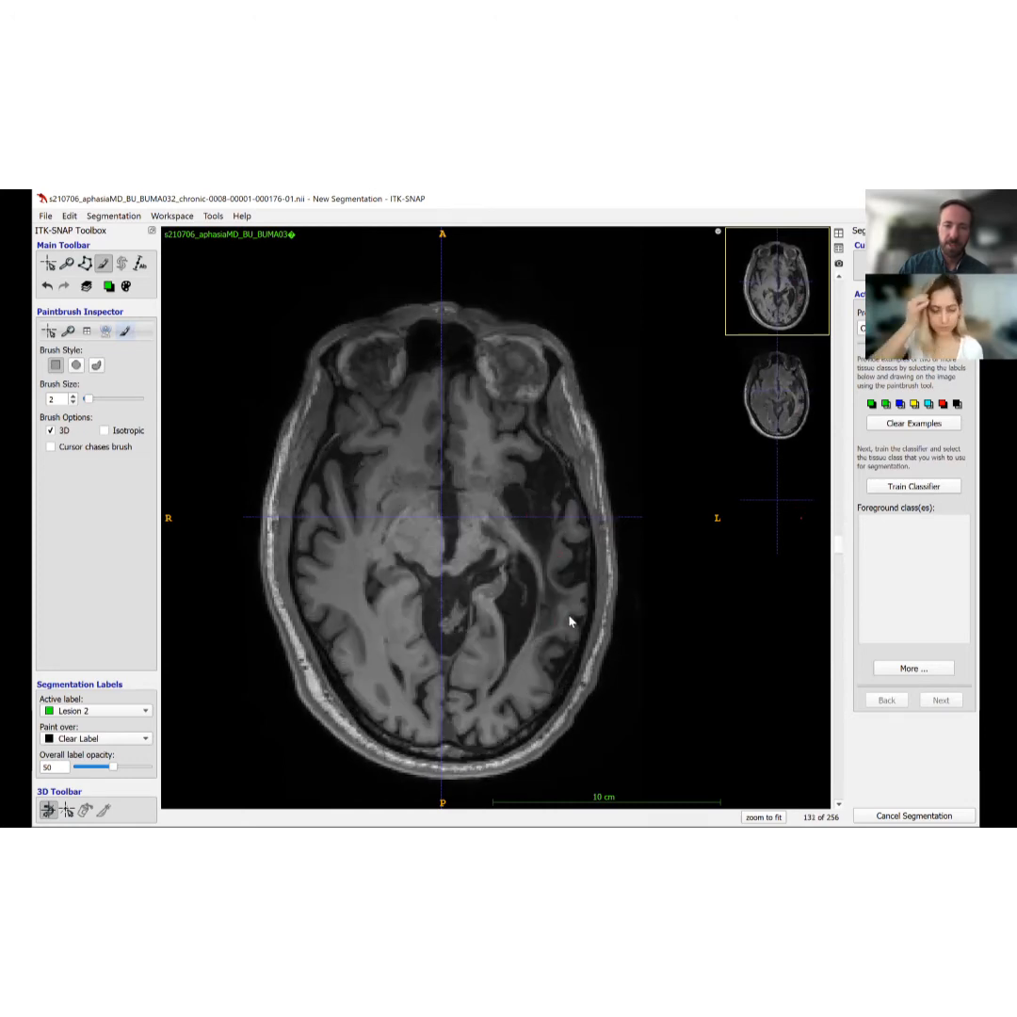
scroll(555, 613, down, 1)
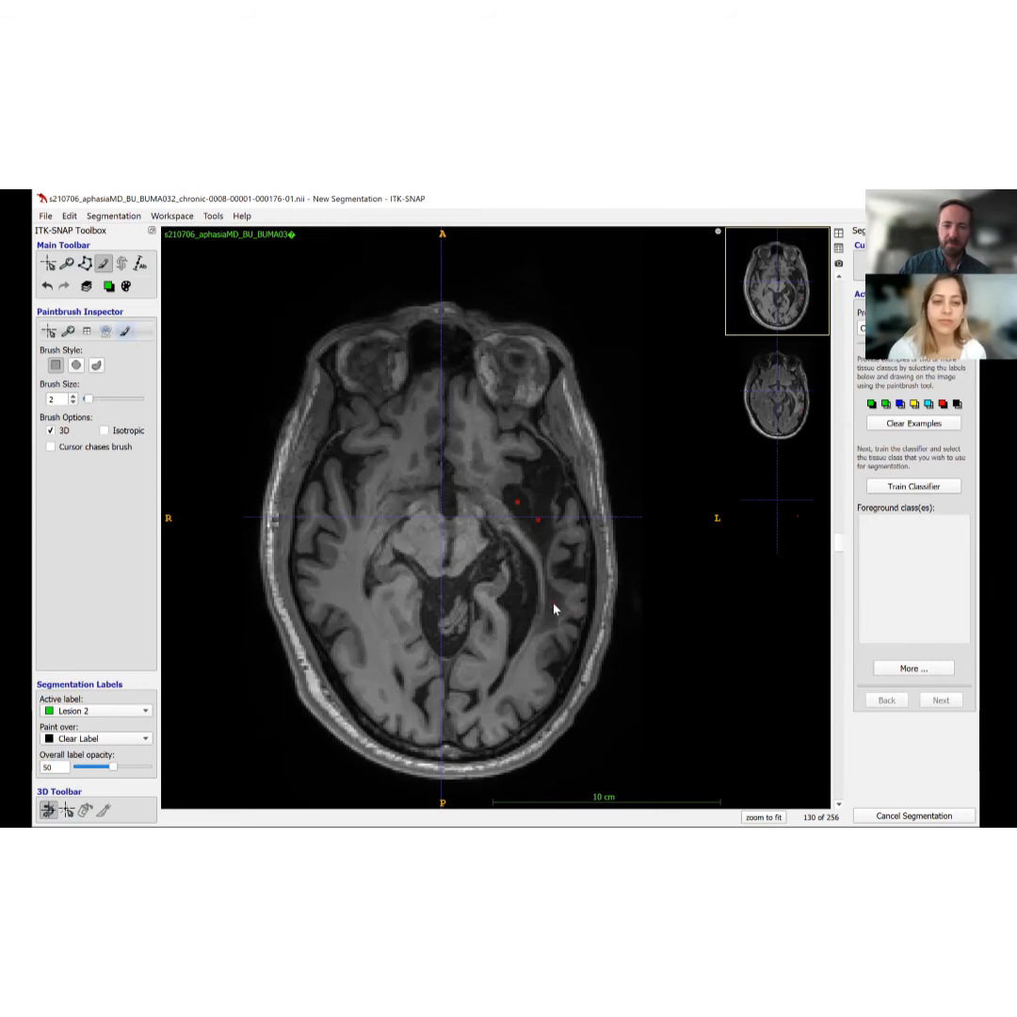
scroll(544, 587, down, 2)
scroll(550, 603, down, 1)
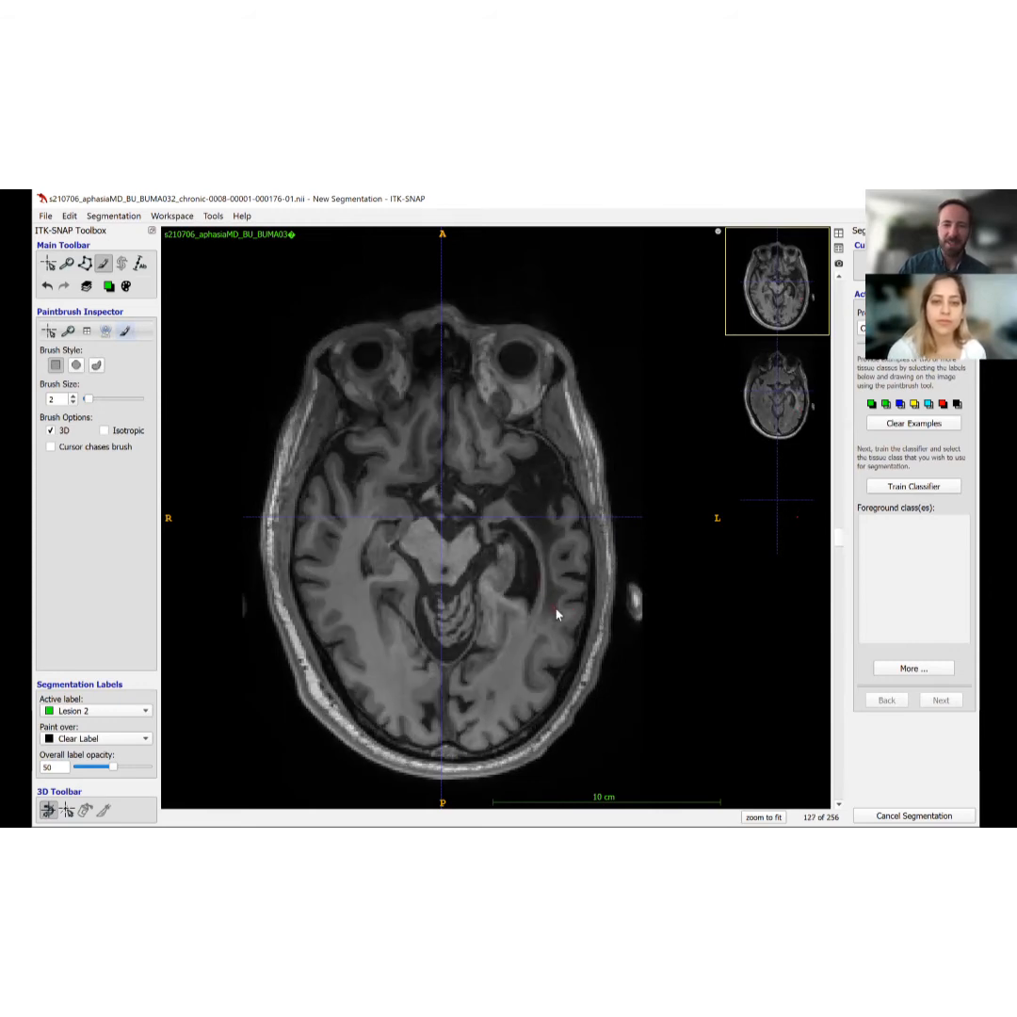
scroll(544, 588, down, 5)
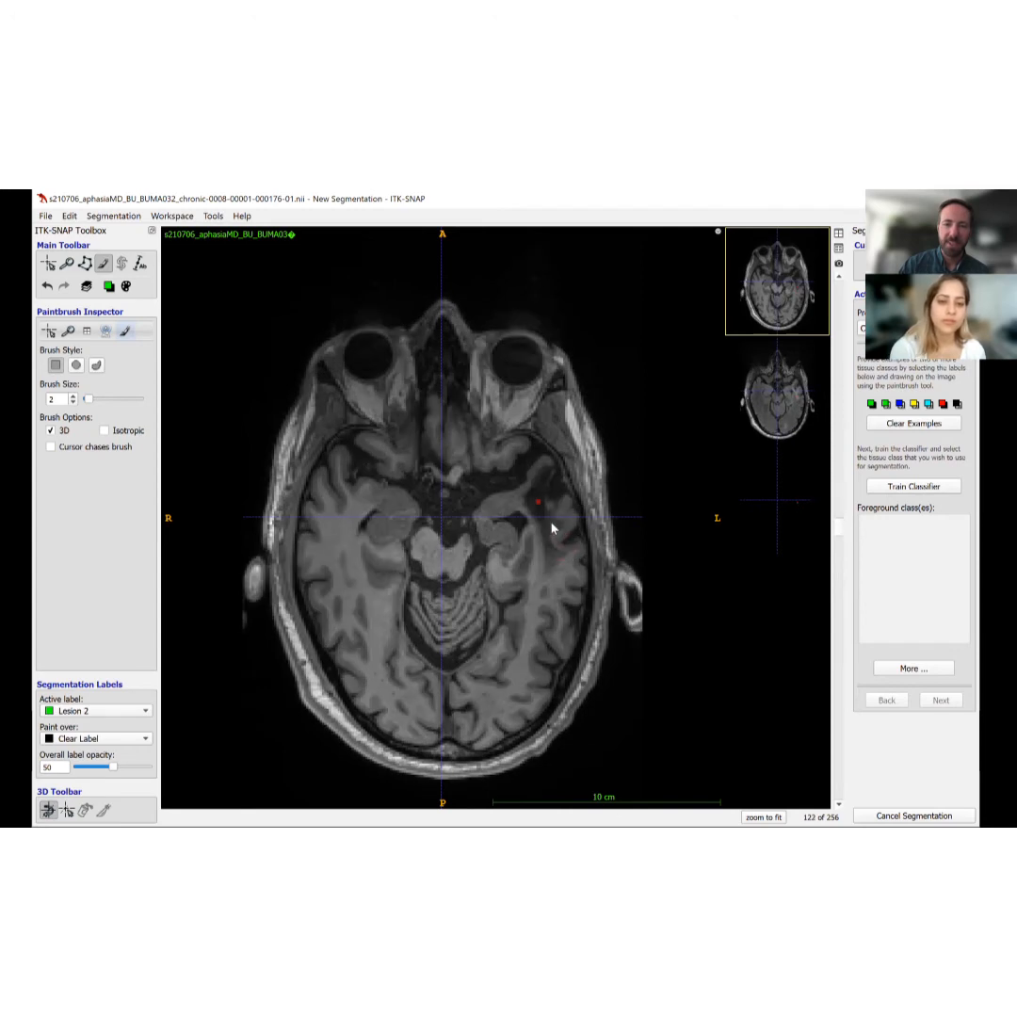
scroll(549, 533, down, 2)
scroll(546, 526, down, 4)
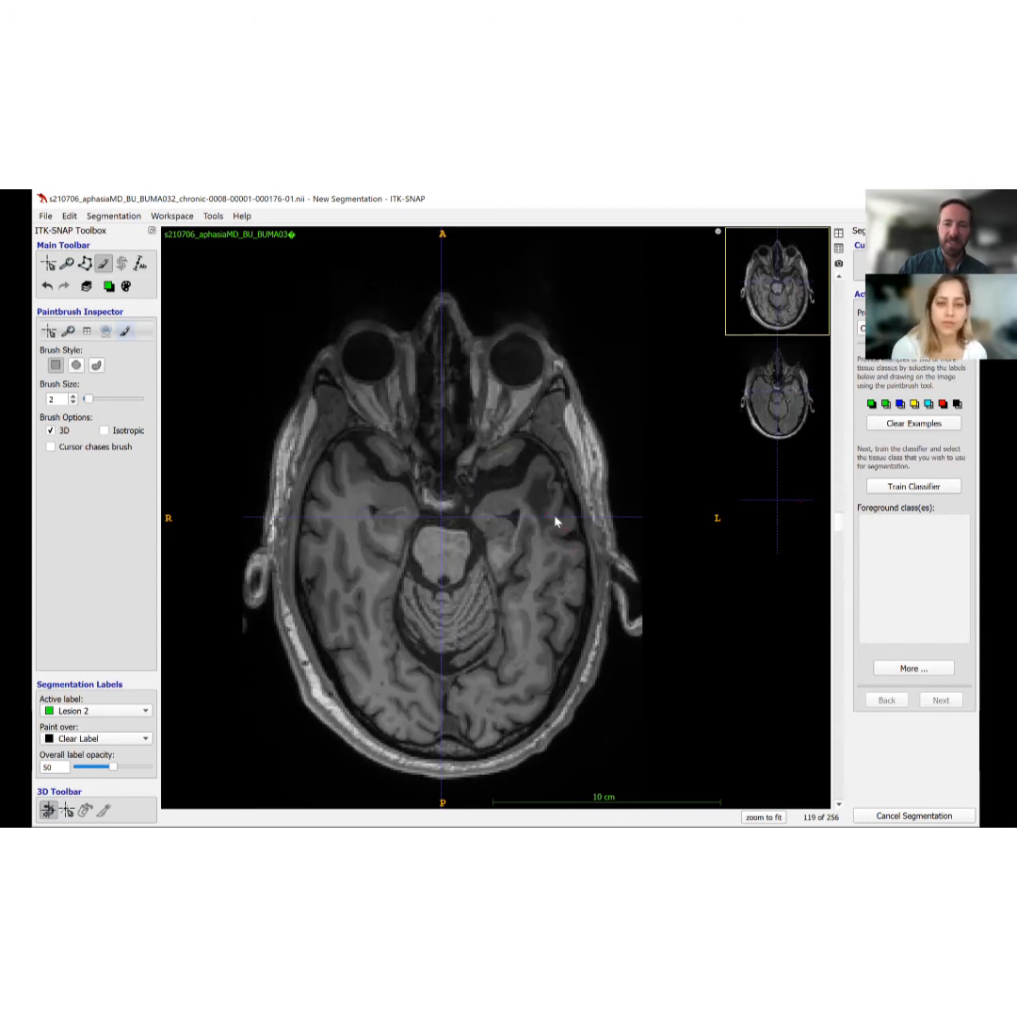
scroll(546, 525, up, 12)
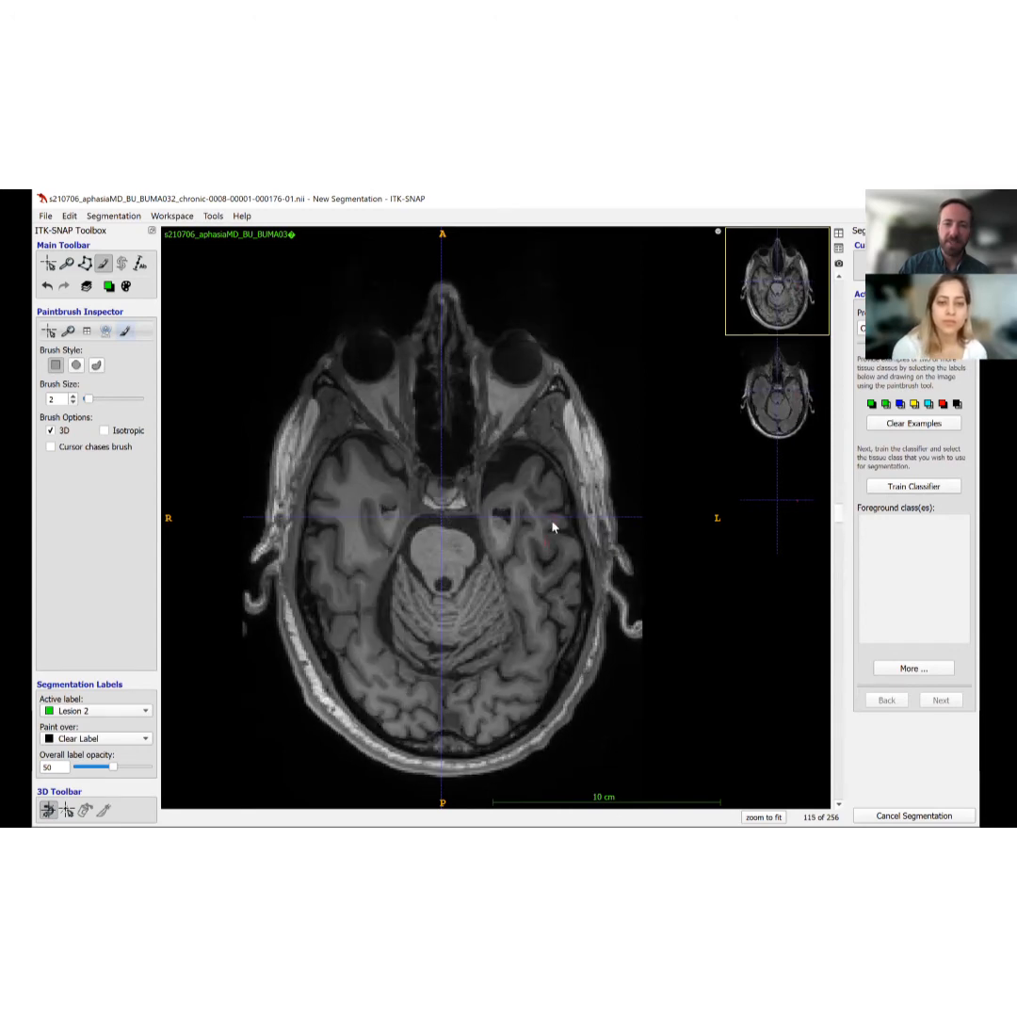
scroll(527, 529, up, 20)
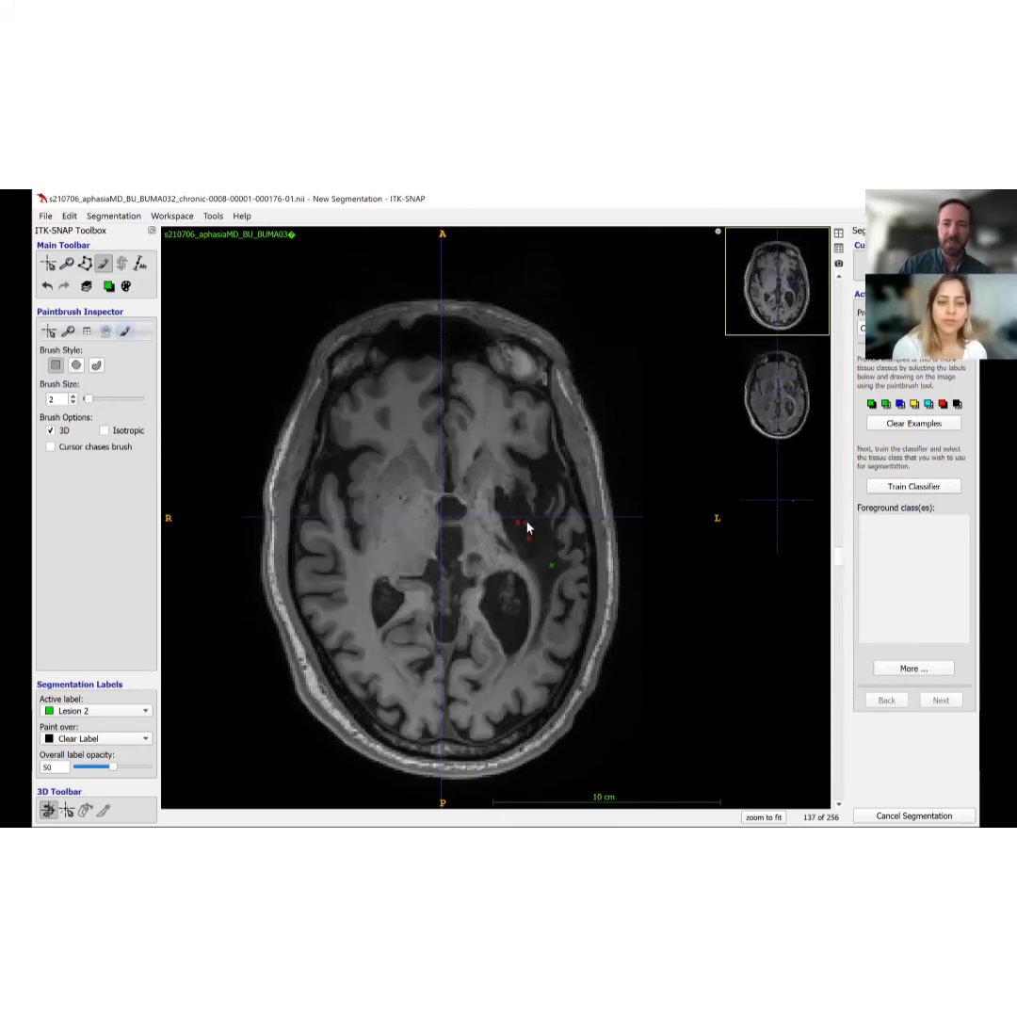
scroll(496, 557, up, 20)
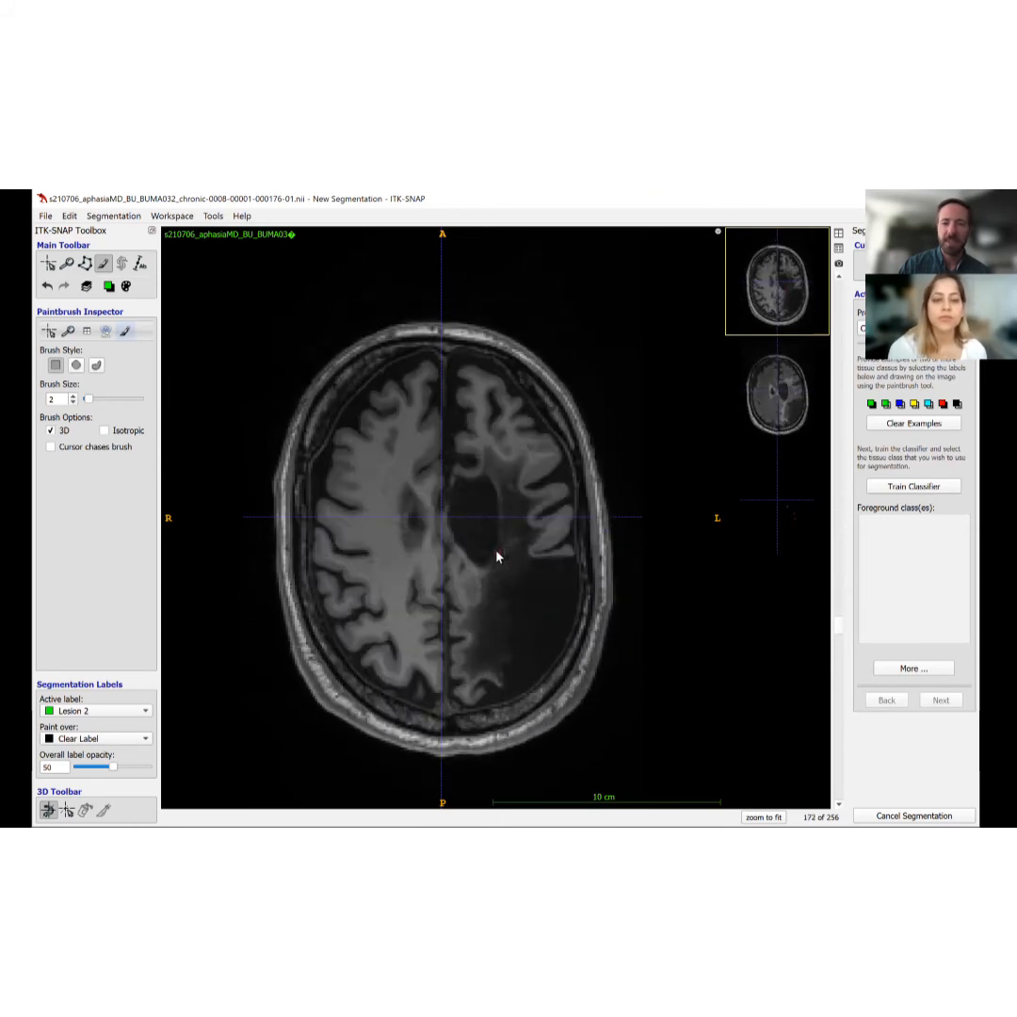
scroll(496, 557, up, 4)
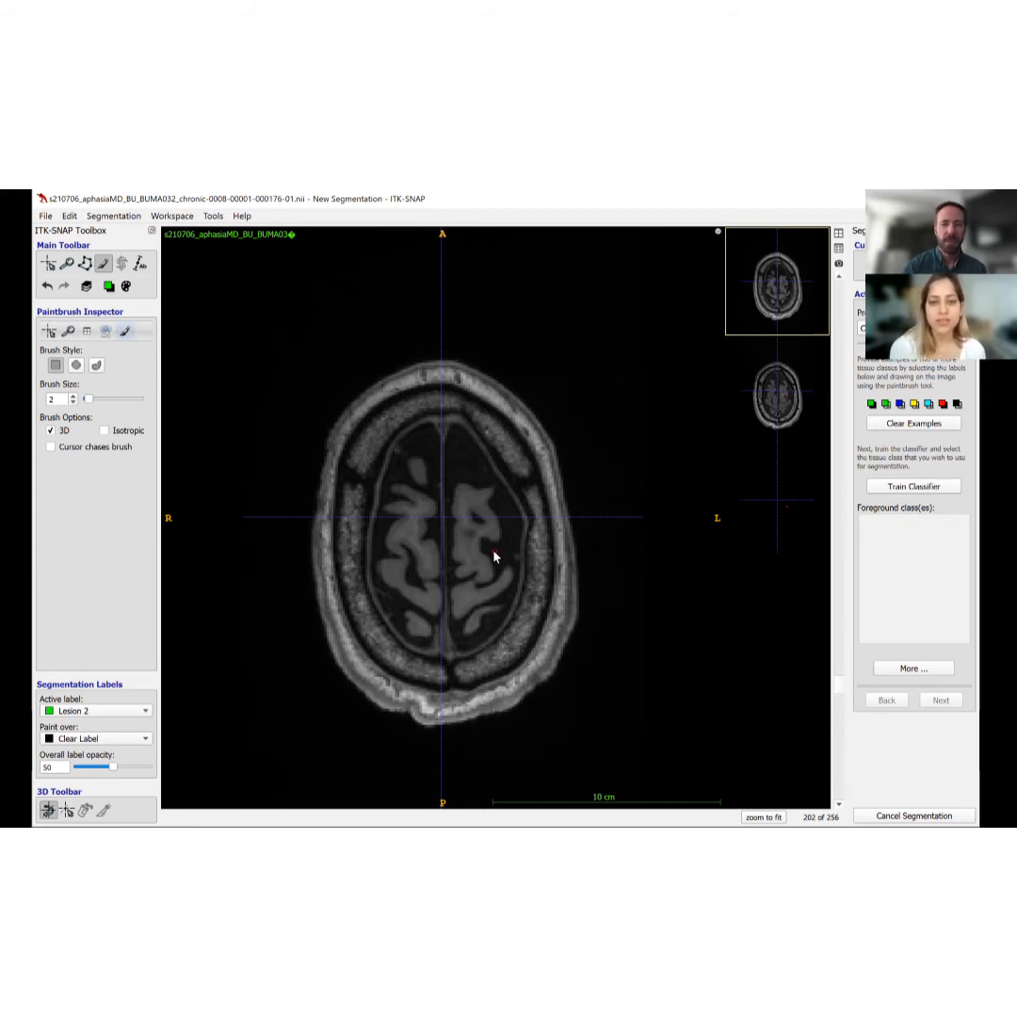
- Switch the main view to the T1_FLAIR image and compare the painted examples with the bright lesion border from slice 202 down to 162
click(788, 399)
scroll(473, 599, down, 2)
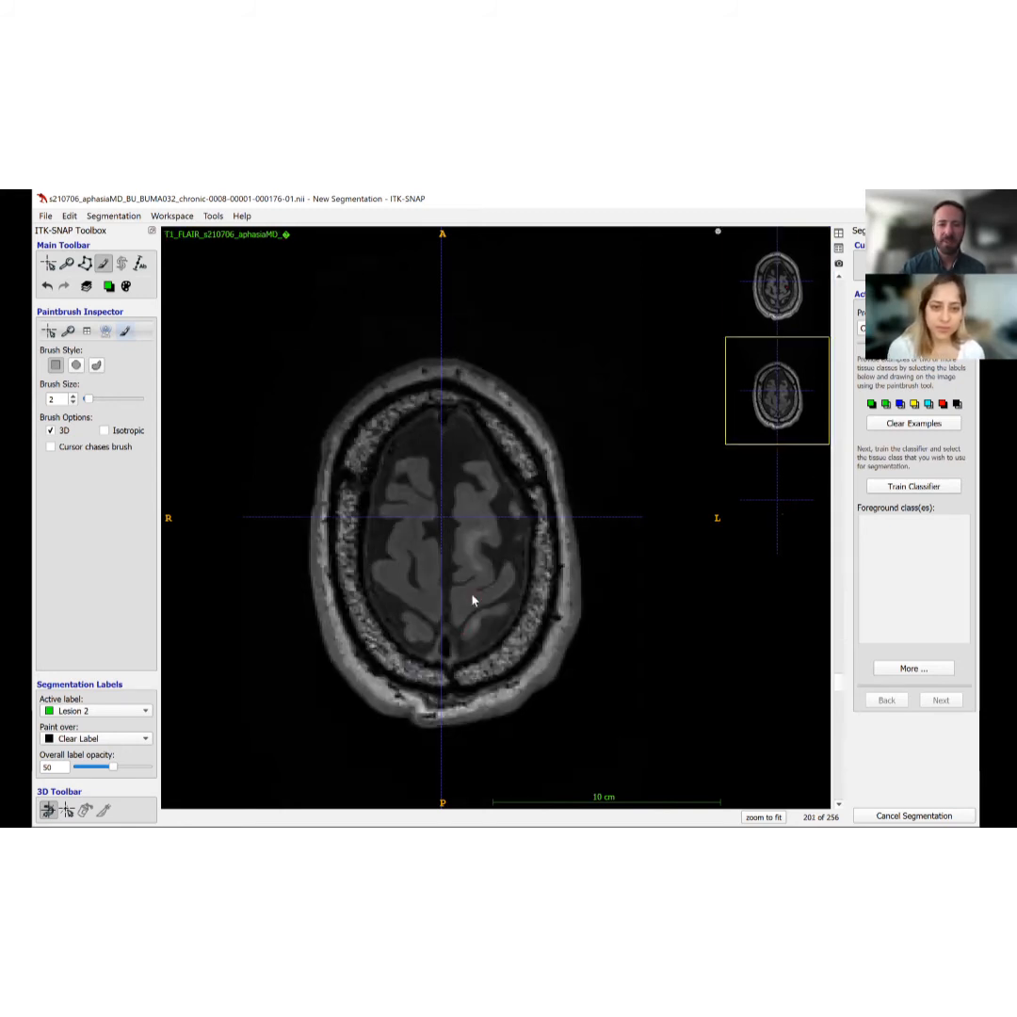
scroll(471, 603, down, 14)
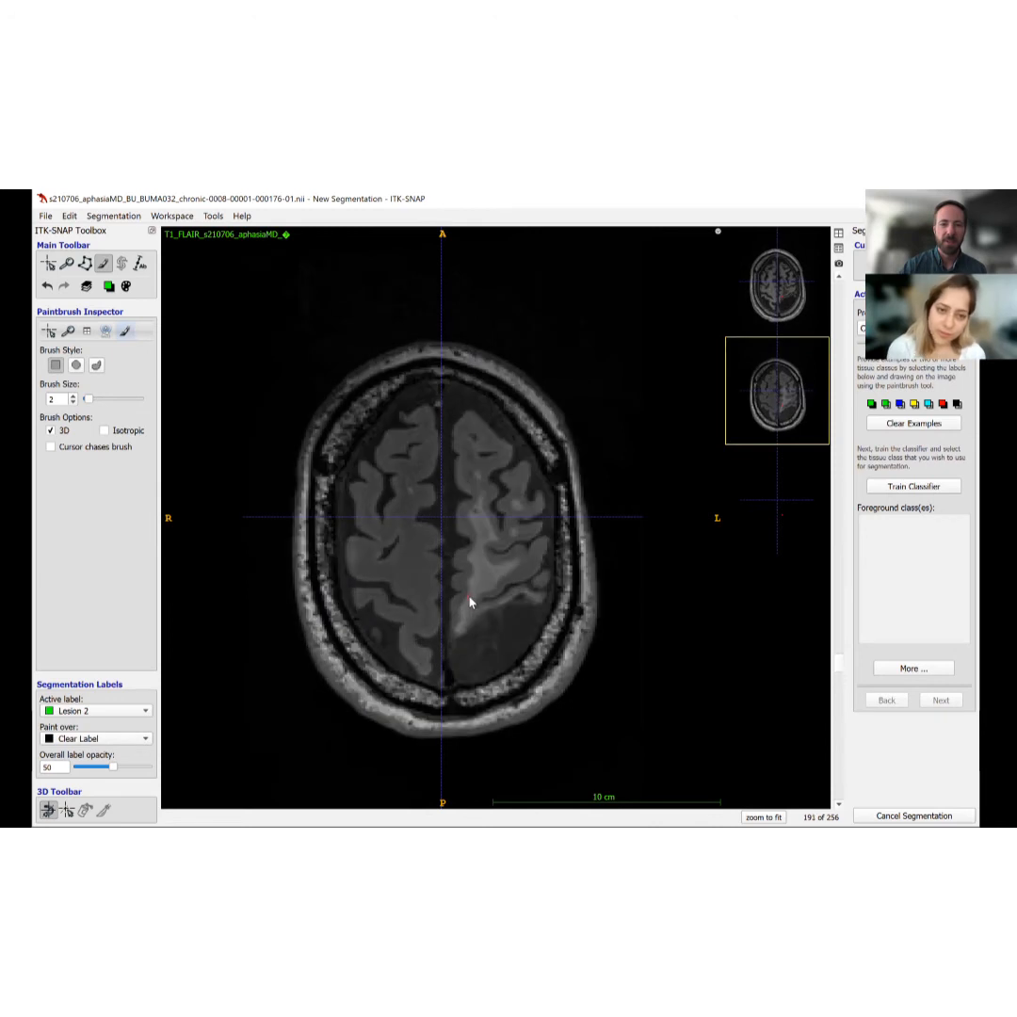
scroll(466, 604, down, 3)
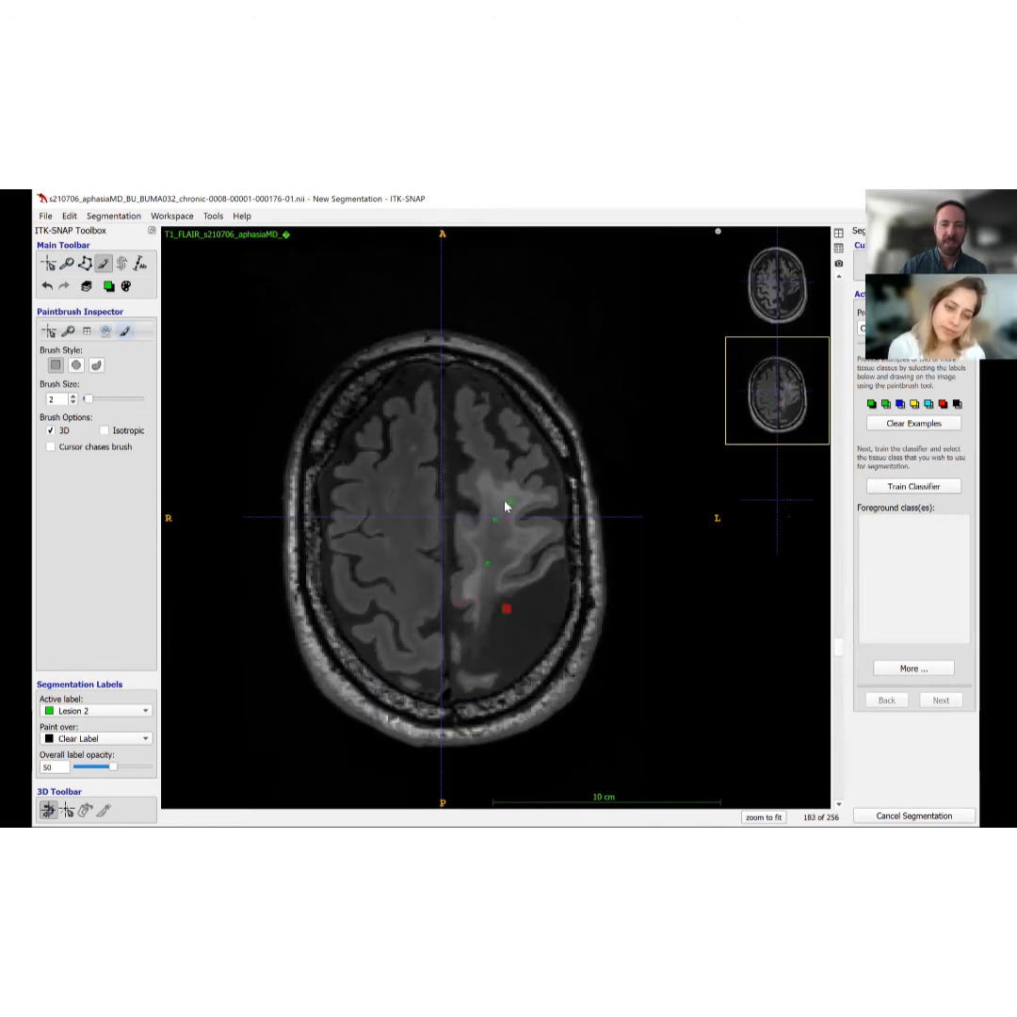
scroll(492, 561, down, 2)
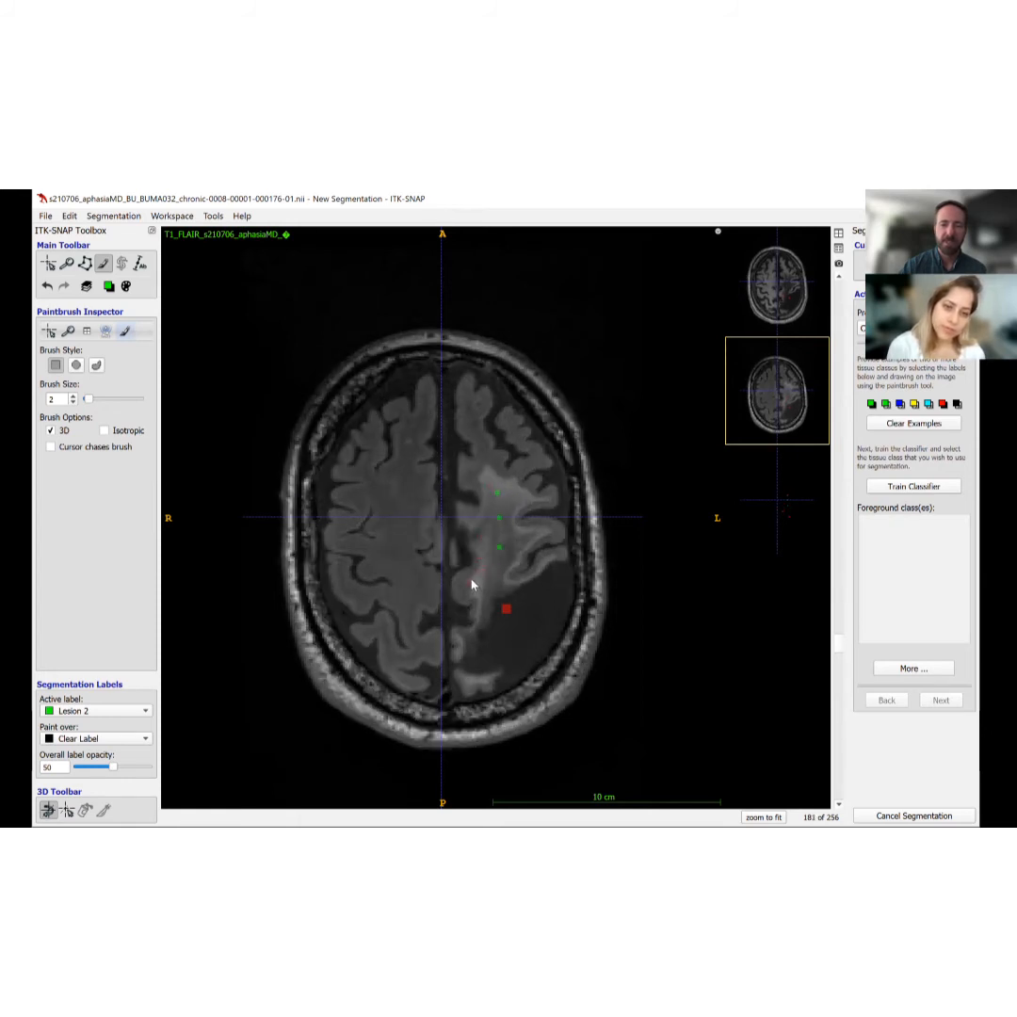
scroll(473, 585, down, 2)
scroll(473, 585, down, 6)
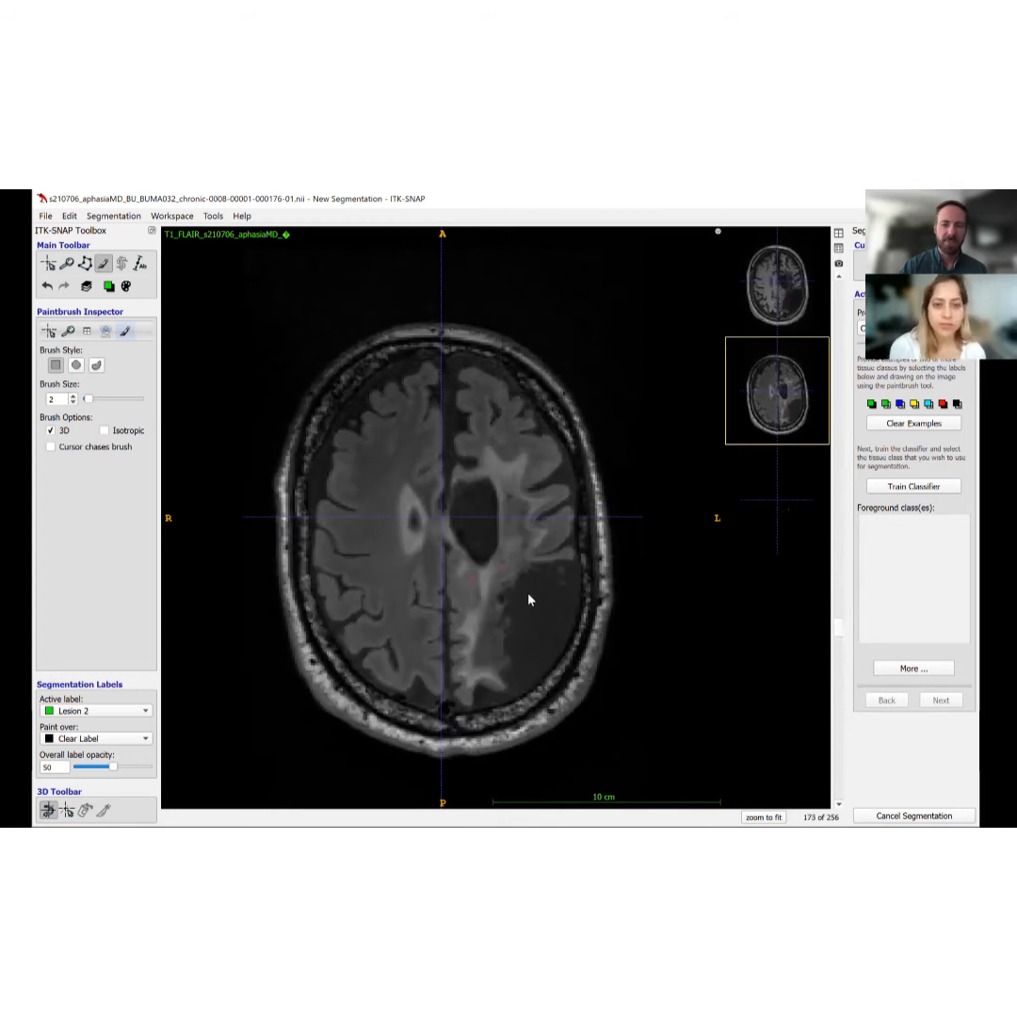
scroll(499, 587, down, 3)
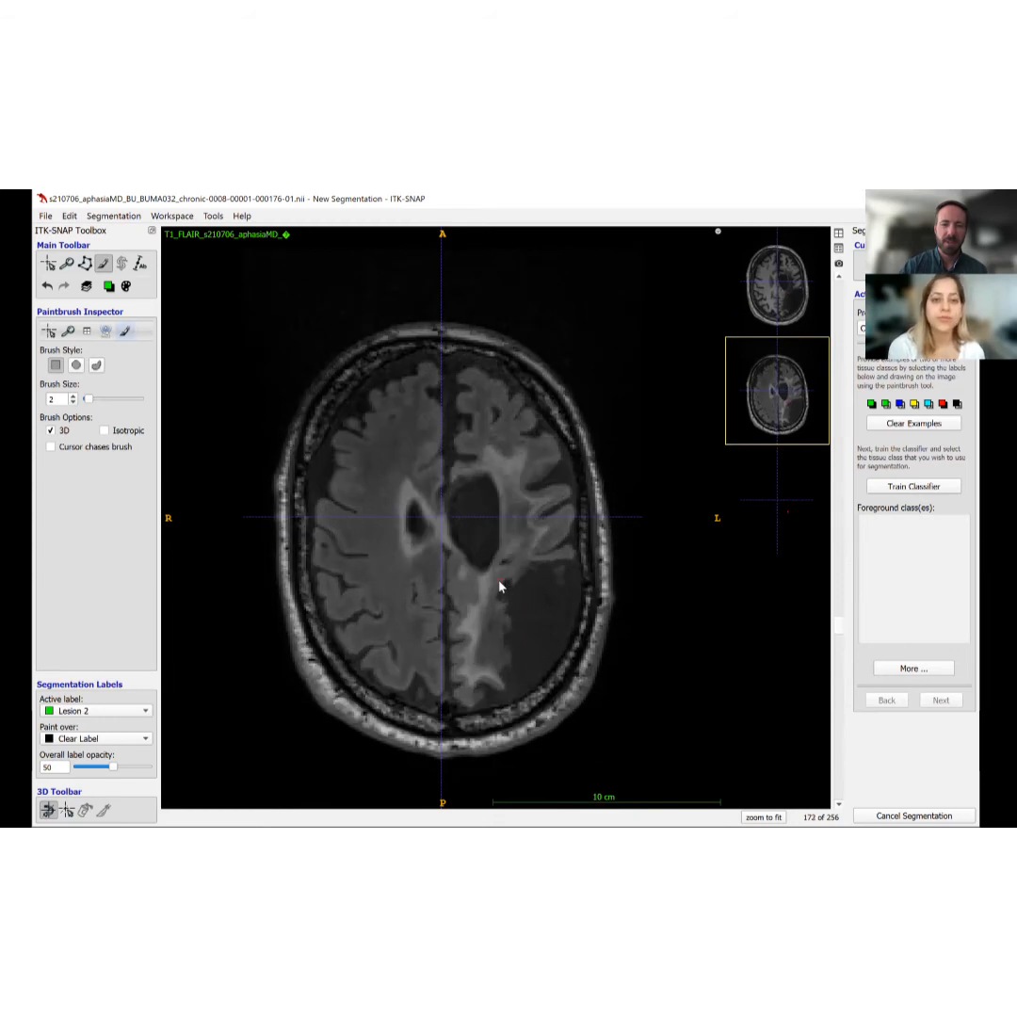
scroll(500, 587, down, 4)
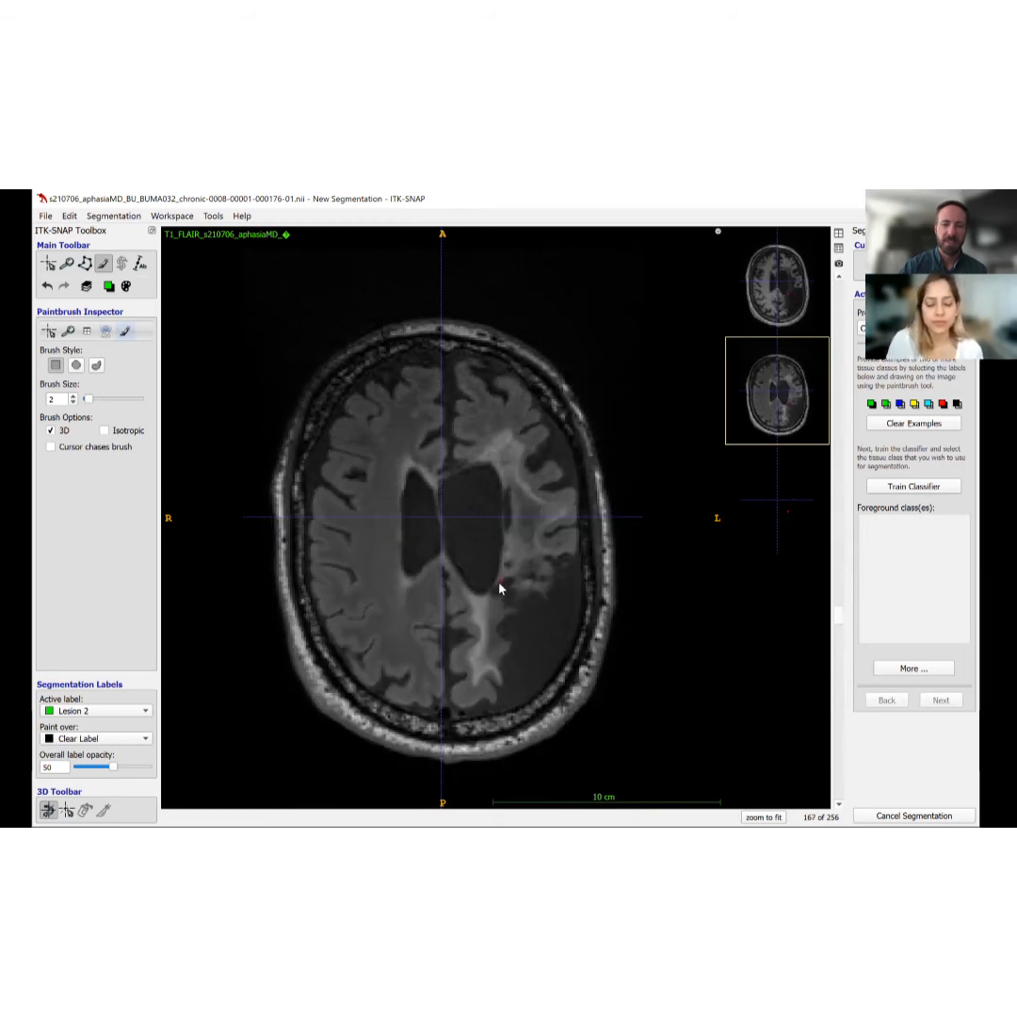
scroll(499, 589, down, 5)
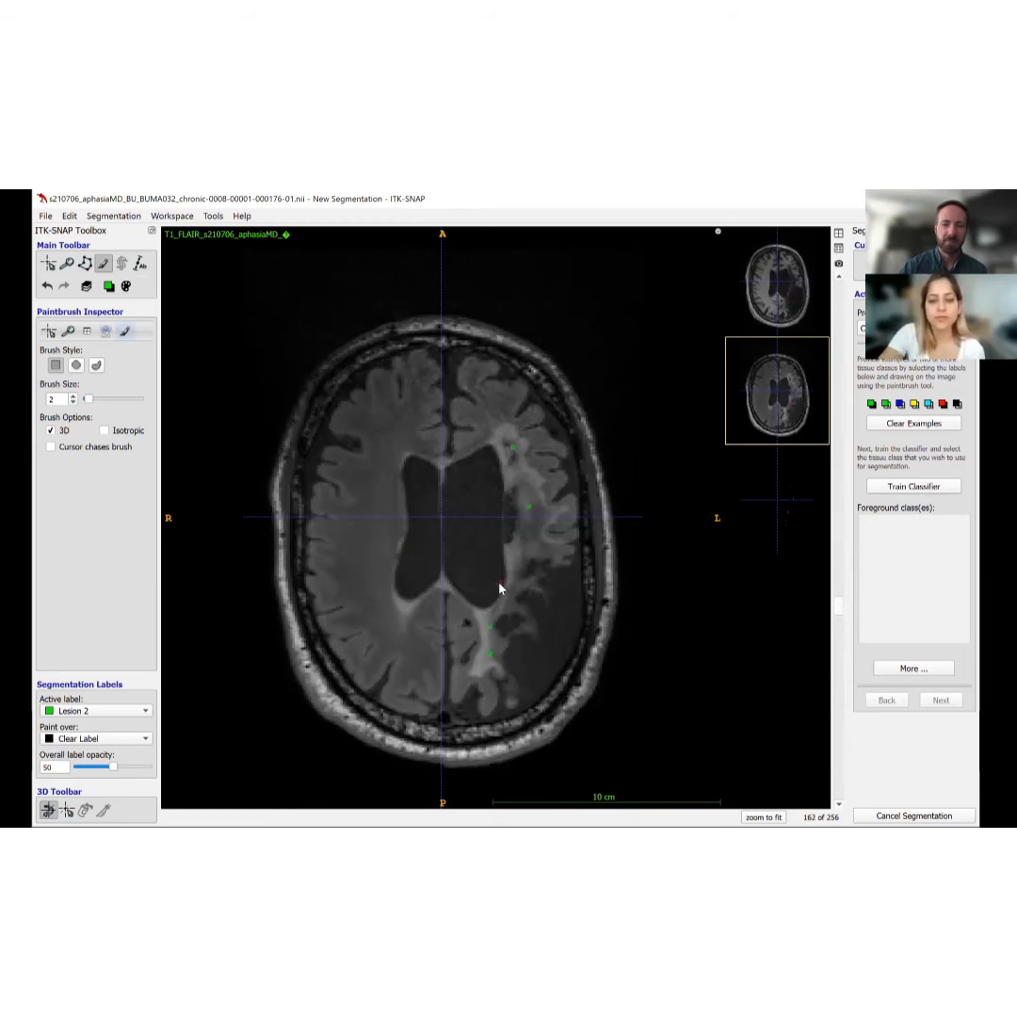
- Examine the bright lesion border in the T1_FLAIR image on the axial slices below 162
scroll(500, 591, down, 8)
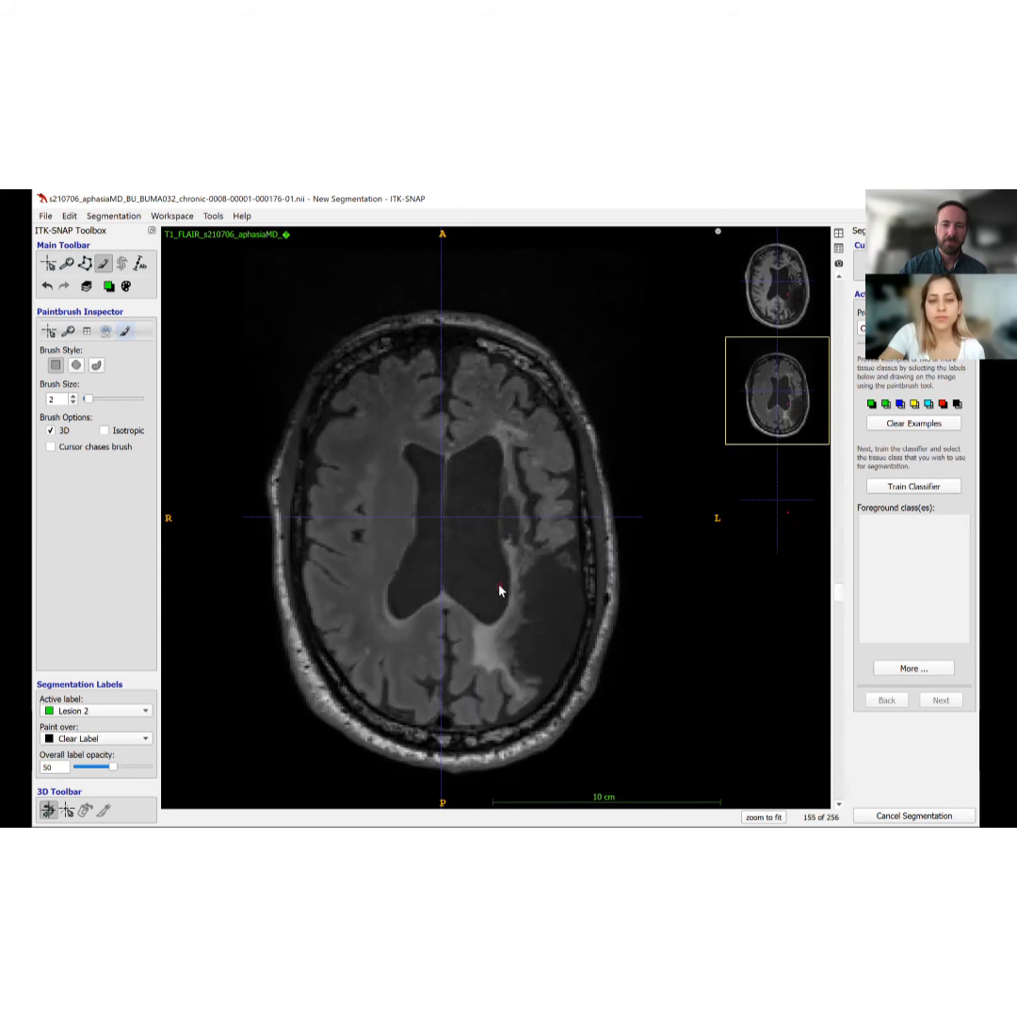
scroll(499, 591, down, 5)
scroll(499, 590, down, 5)
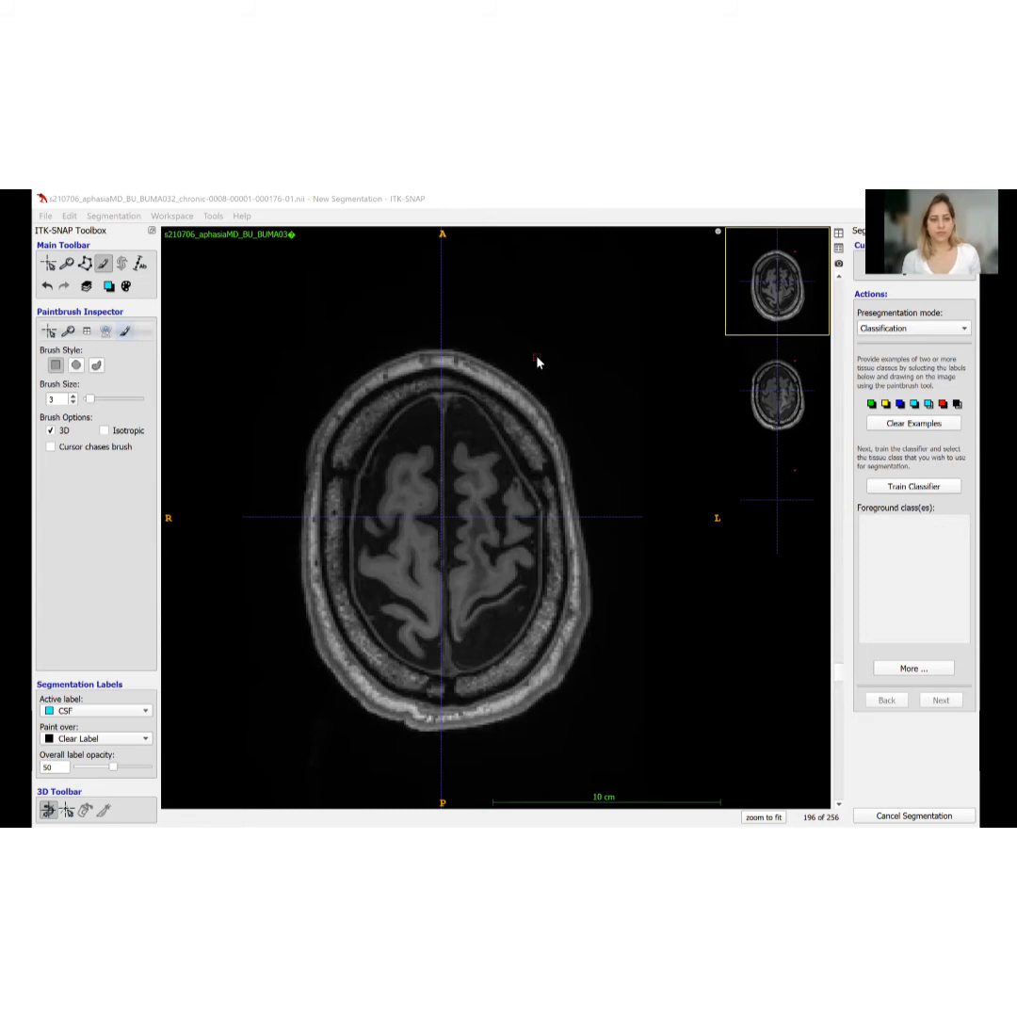
- Review the painted tissue examples on the T1 image from axial slice 196 down to 122 and back up to slice 144
scroll(456, 547, down, 2)
scroll(456, 547, up, 2)
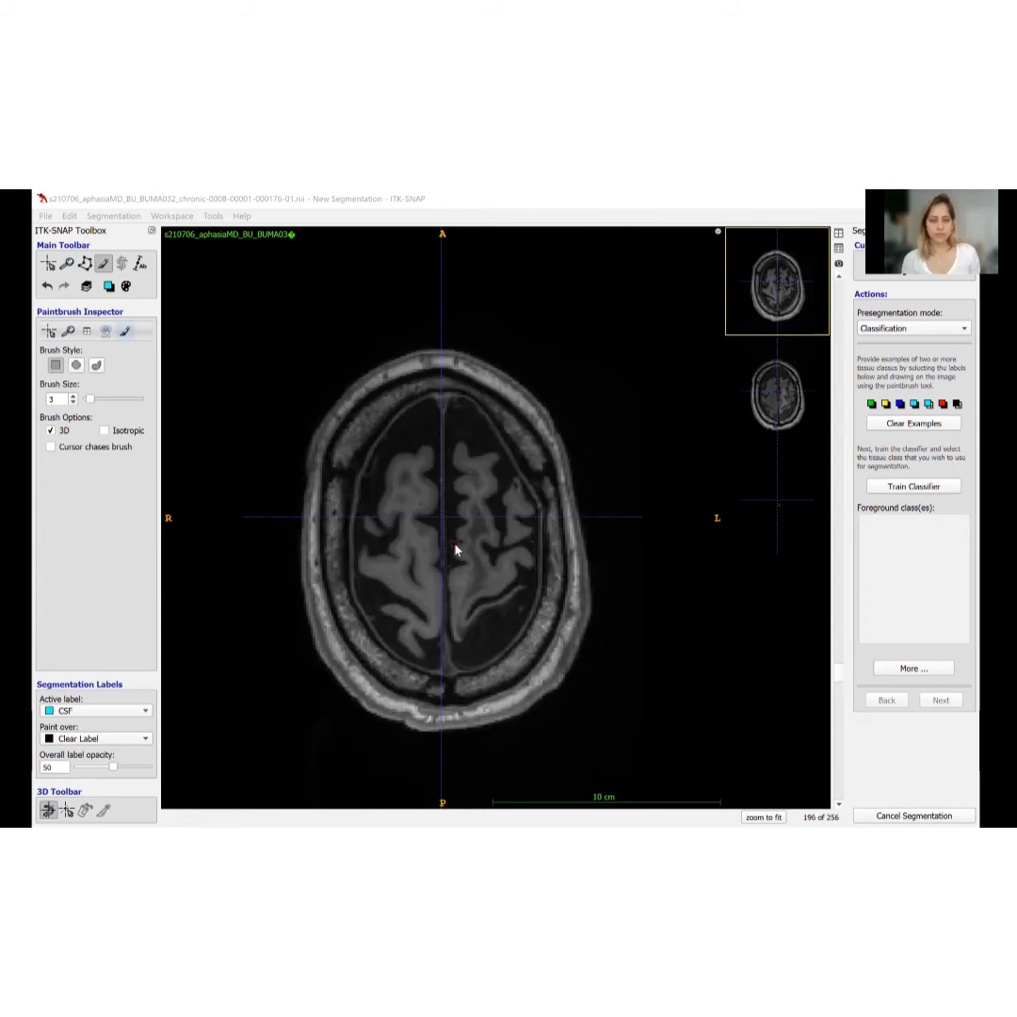
scroll(456, 551, down, 20)
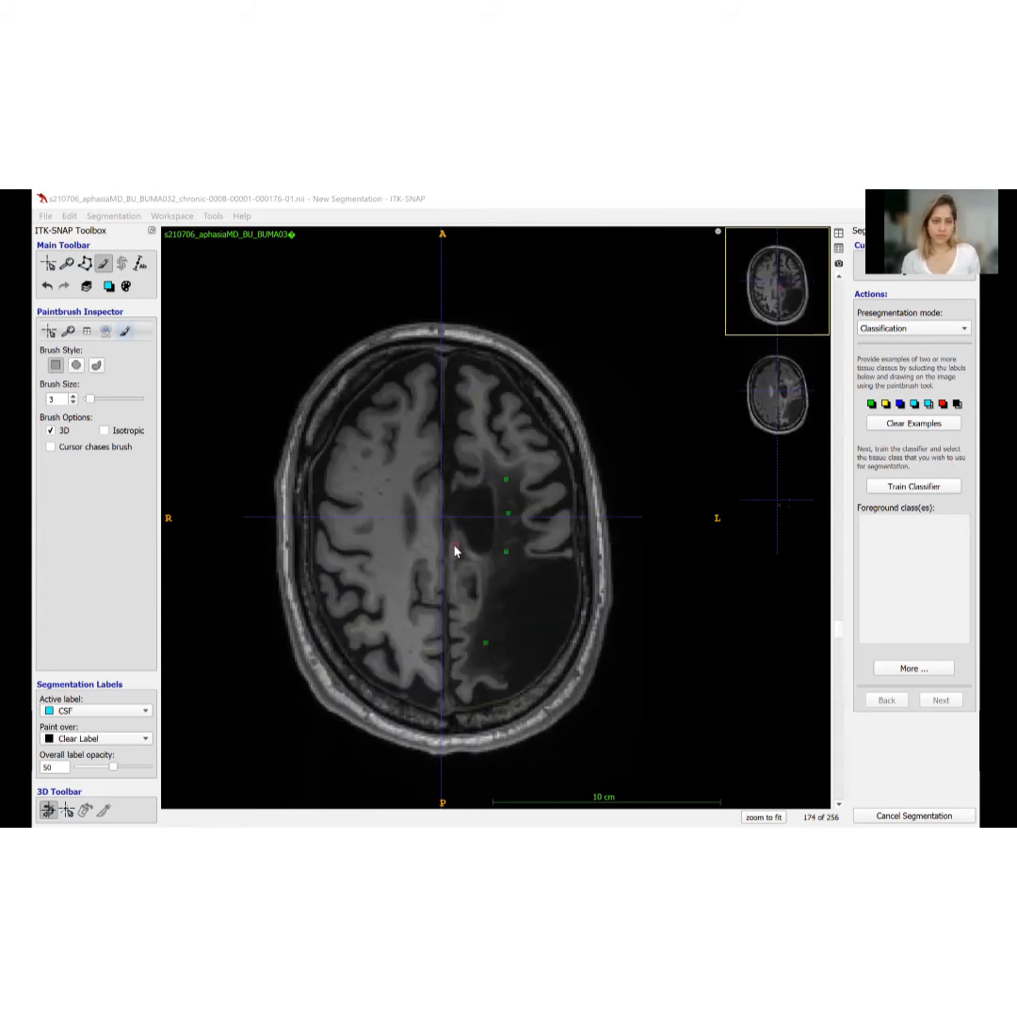
scroll(456, 551, down, 20)
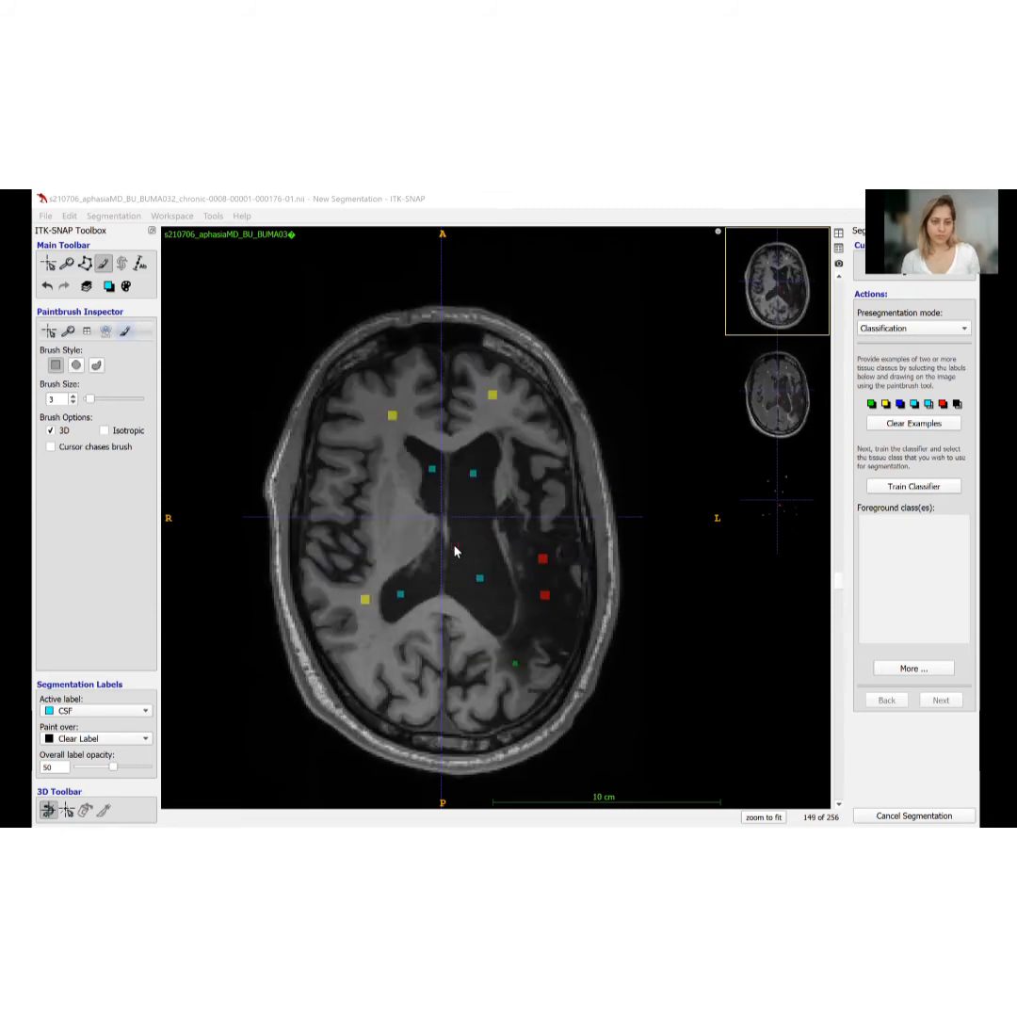
scroll(455, 552, down, 15)
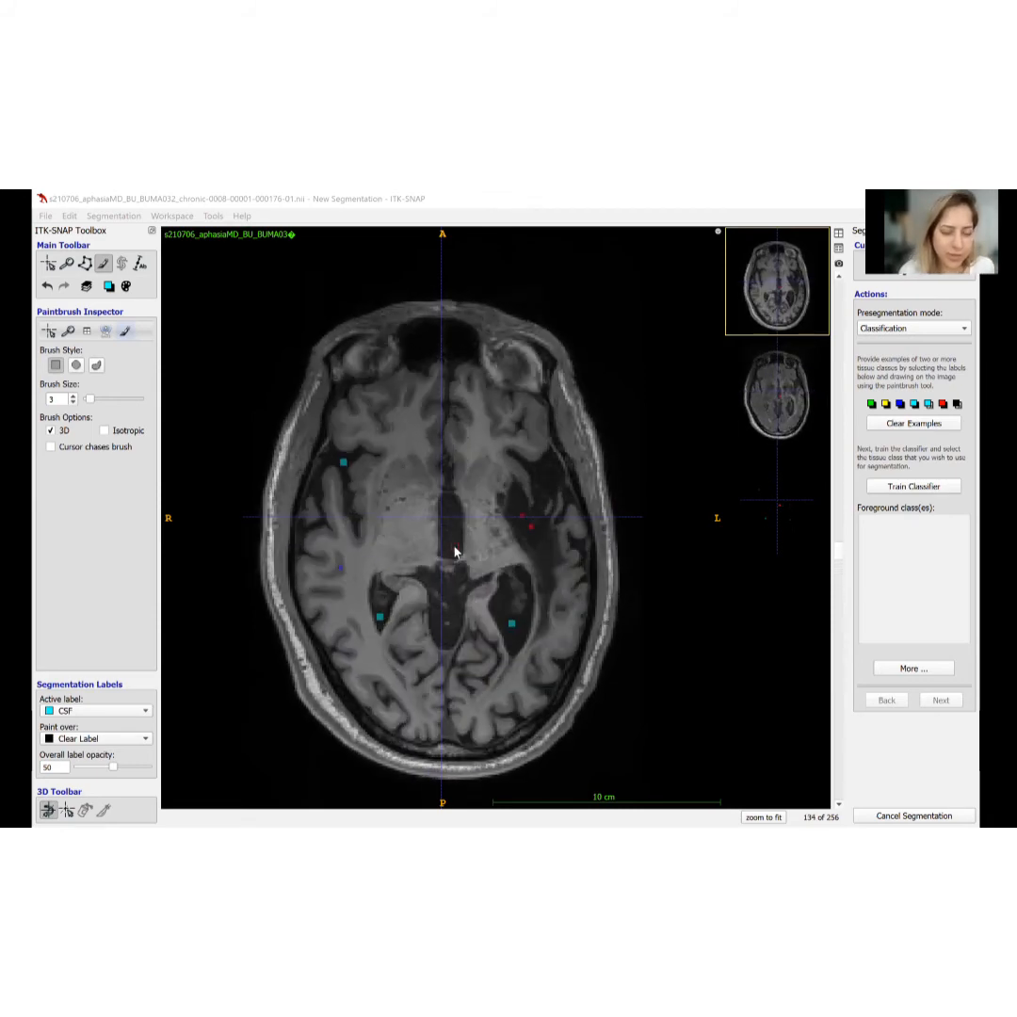
scroll(455, 552, down, 12)
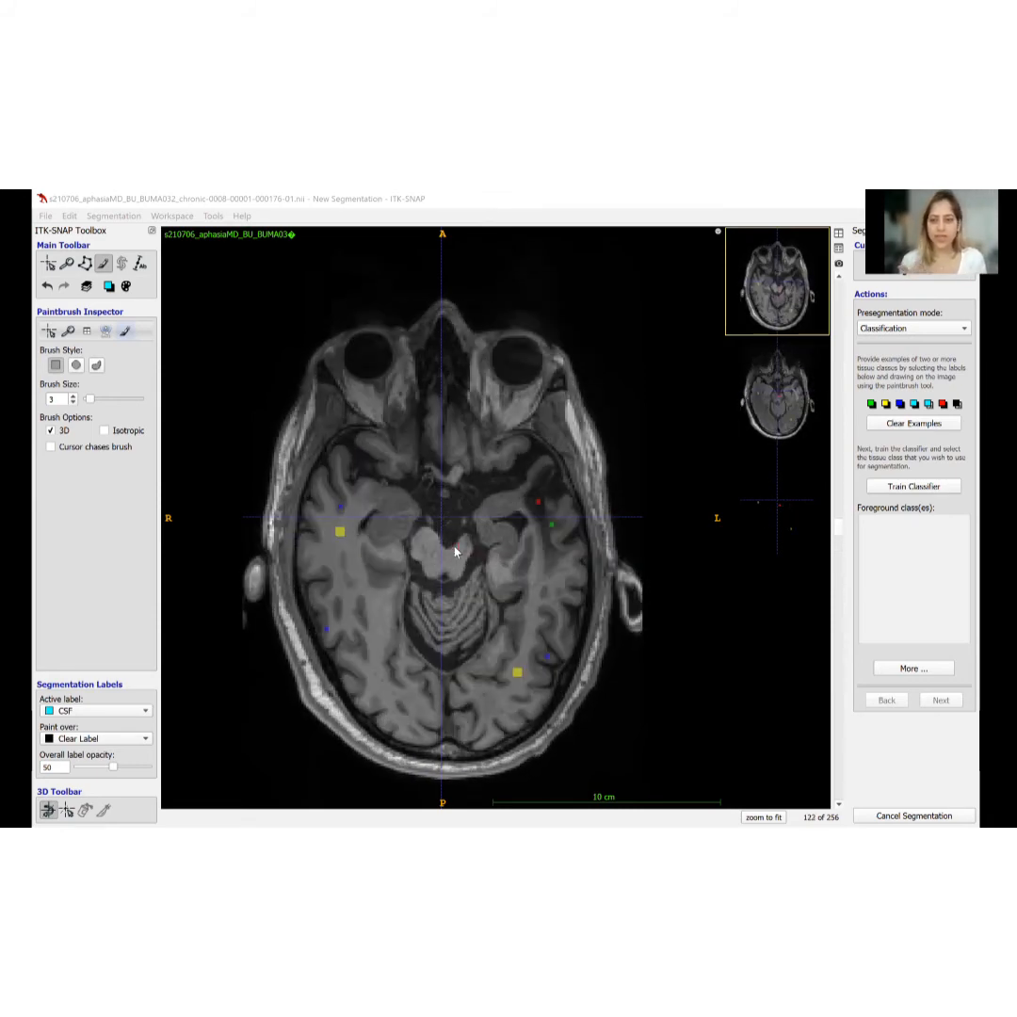
scroll(455, 552, up, 8)
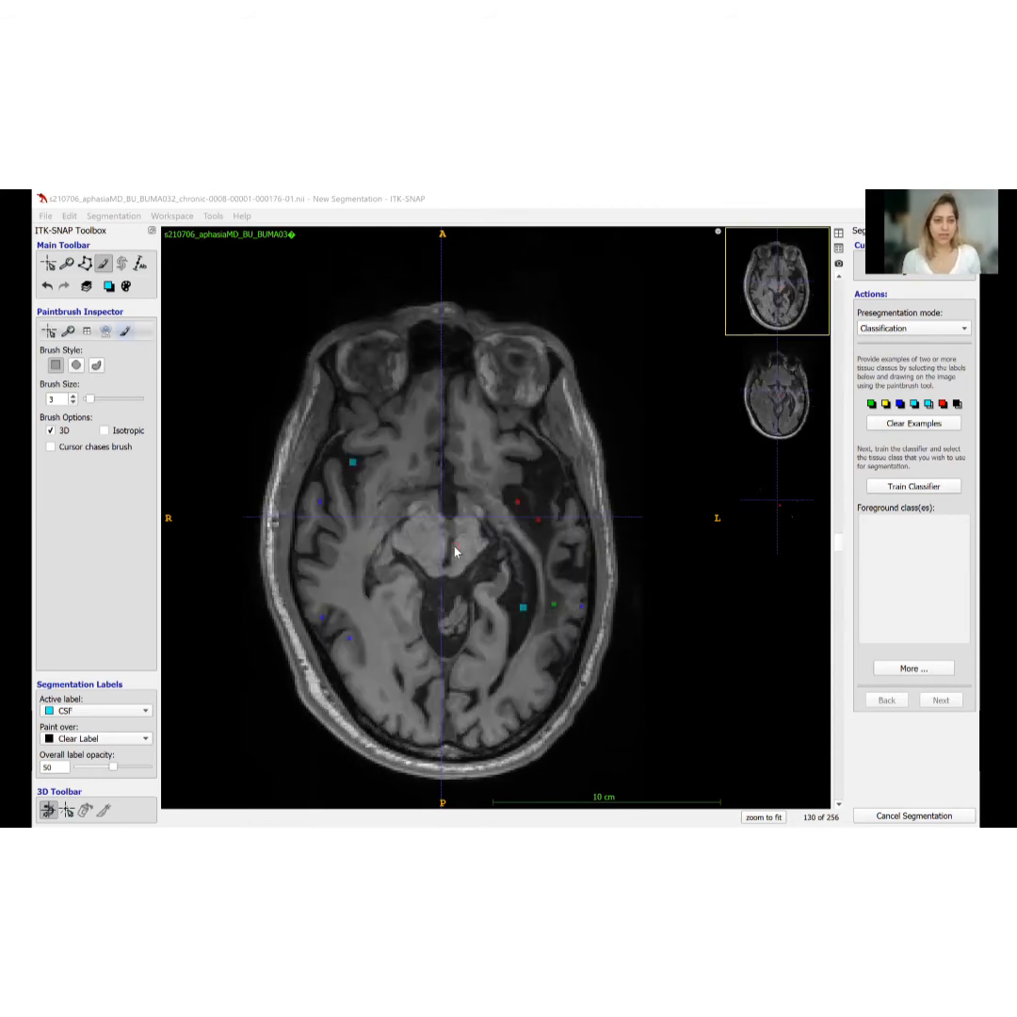
scroll(455, 552, up, 5)
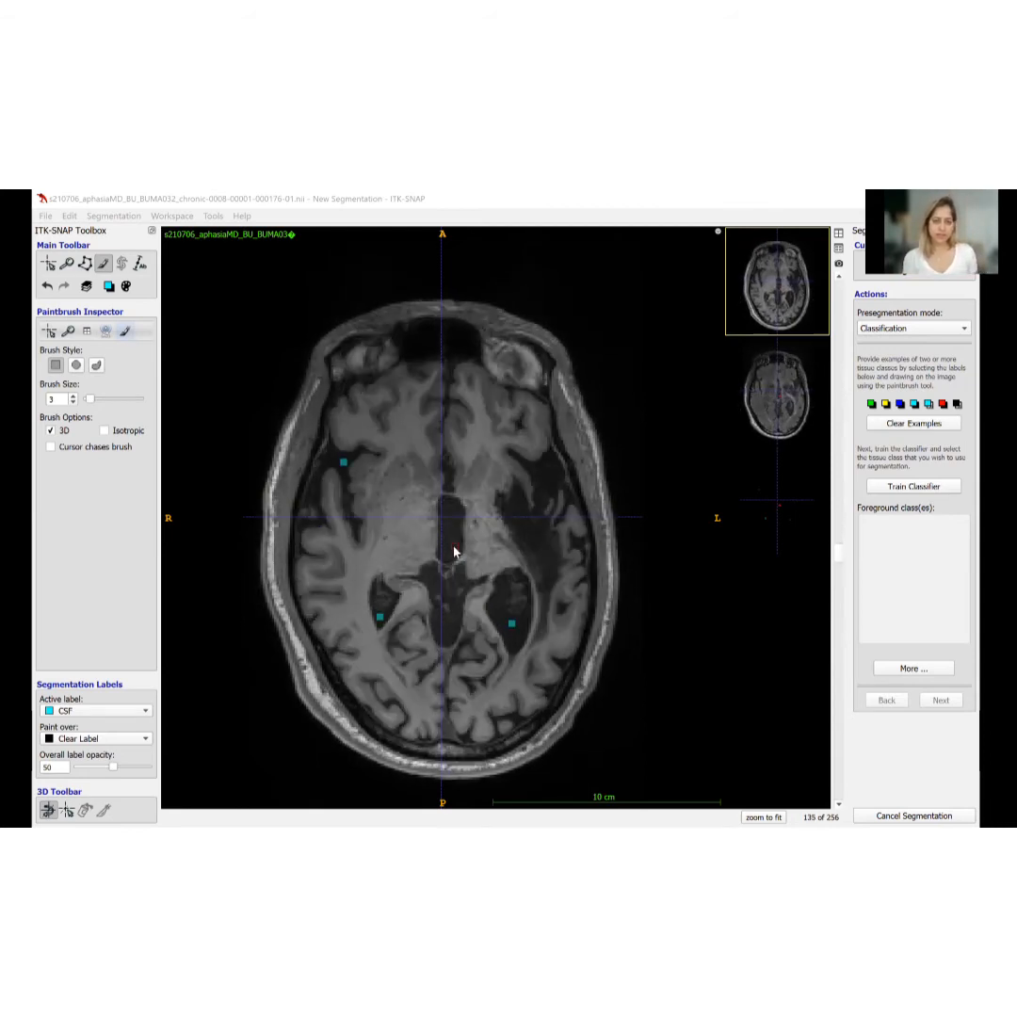
scroll(455, 552, up, 2)
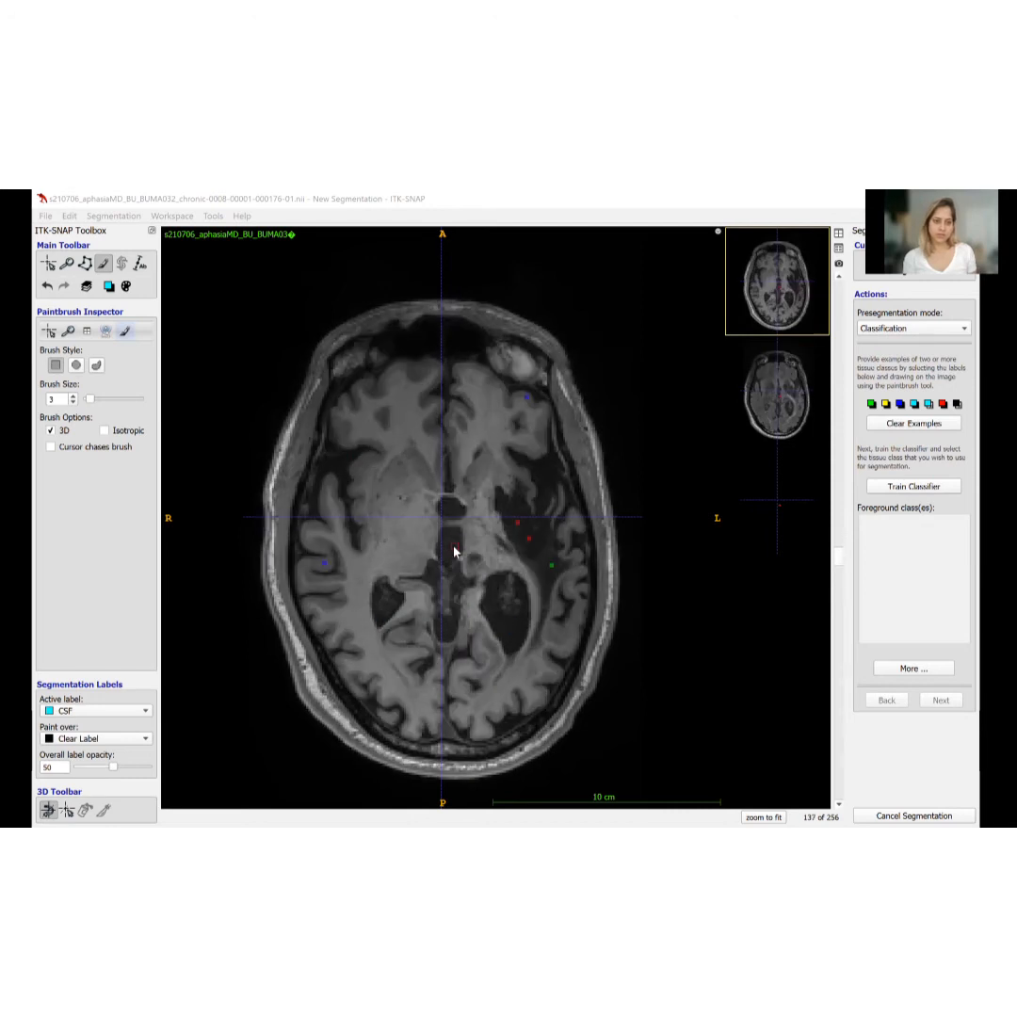
scroll(455, 552, up, 6)
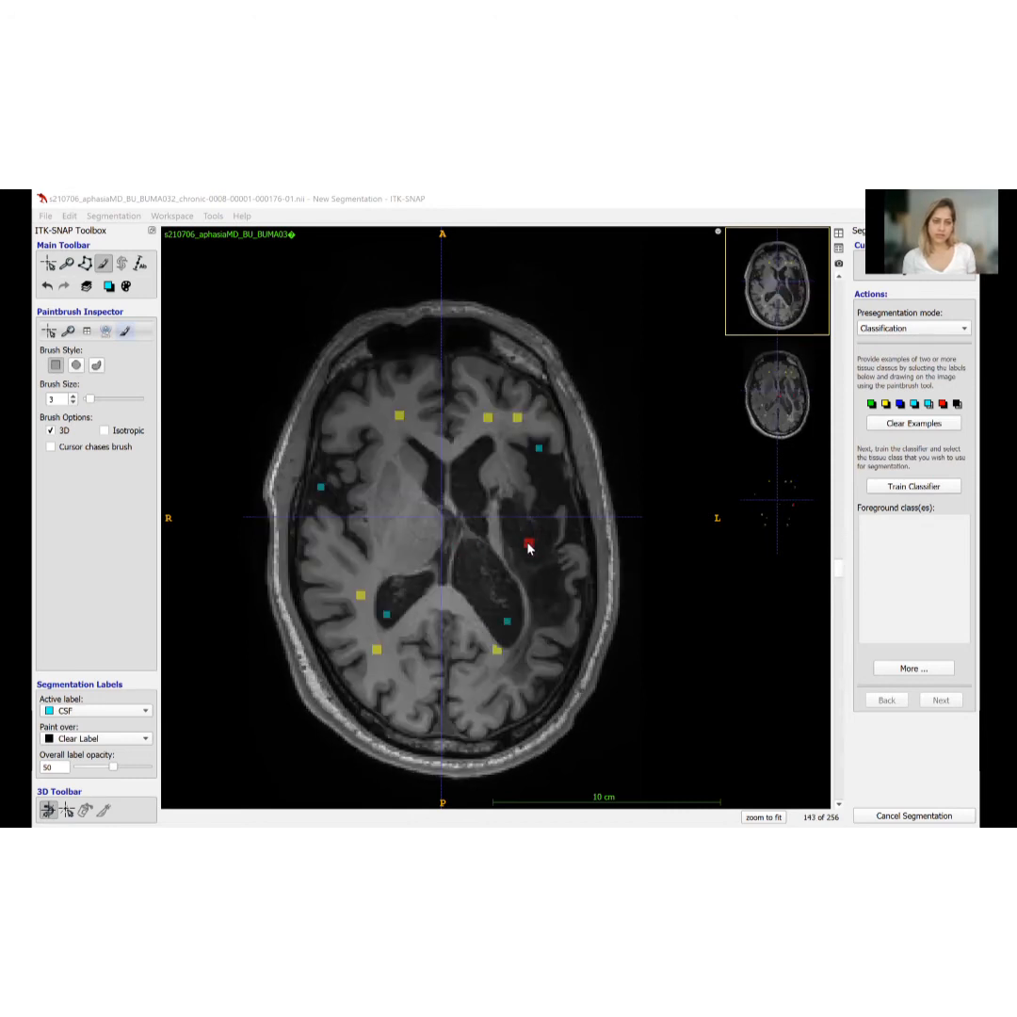
scroll(523, 604, up, 2)
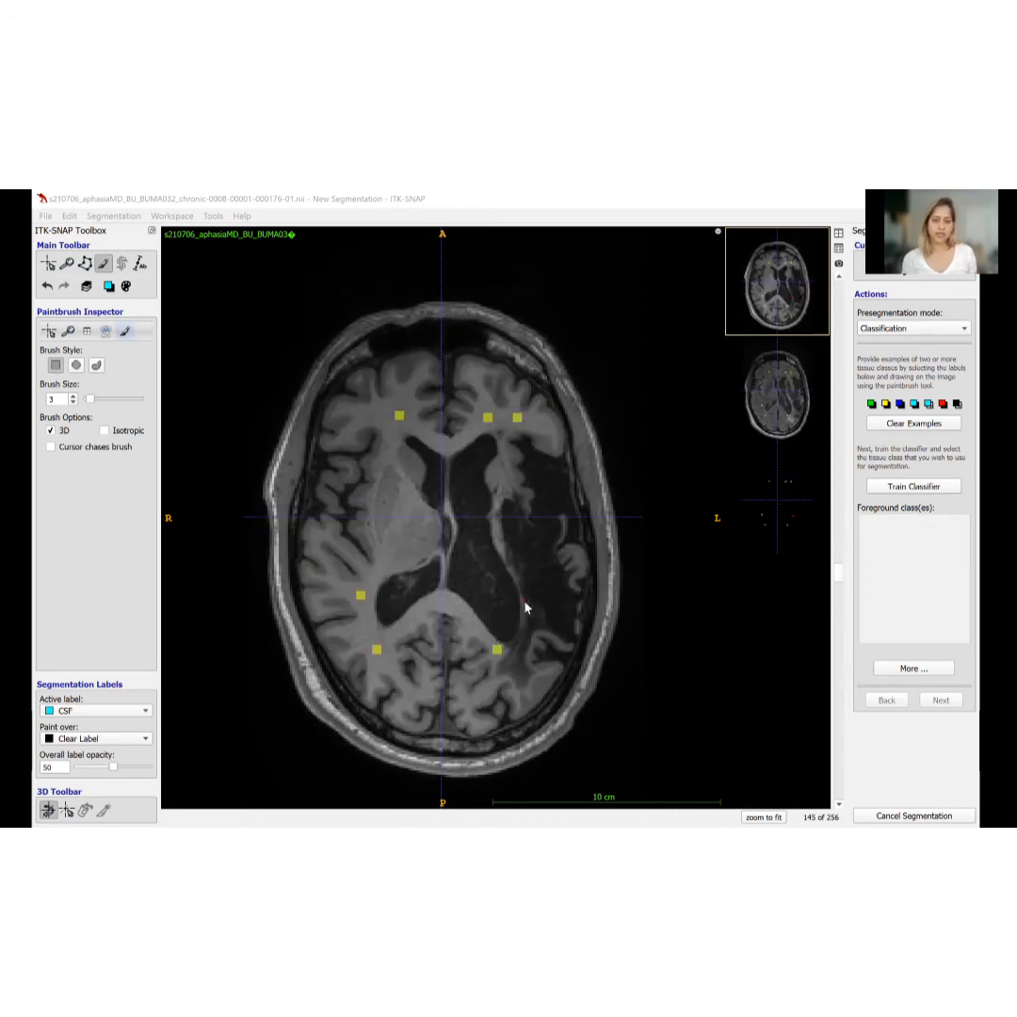
scroll(520, 671, down, 1)
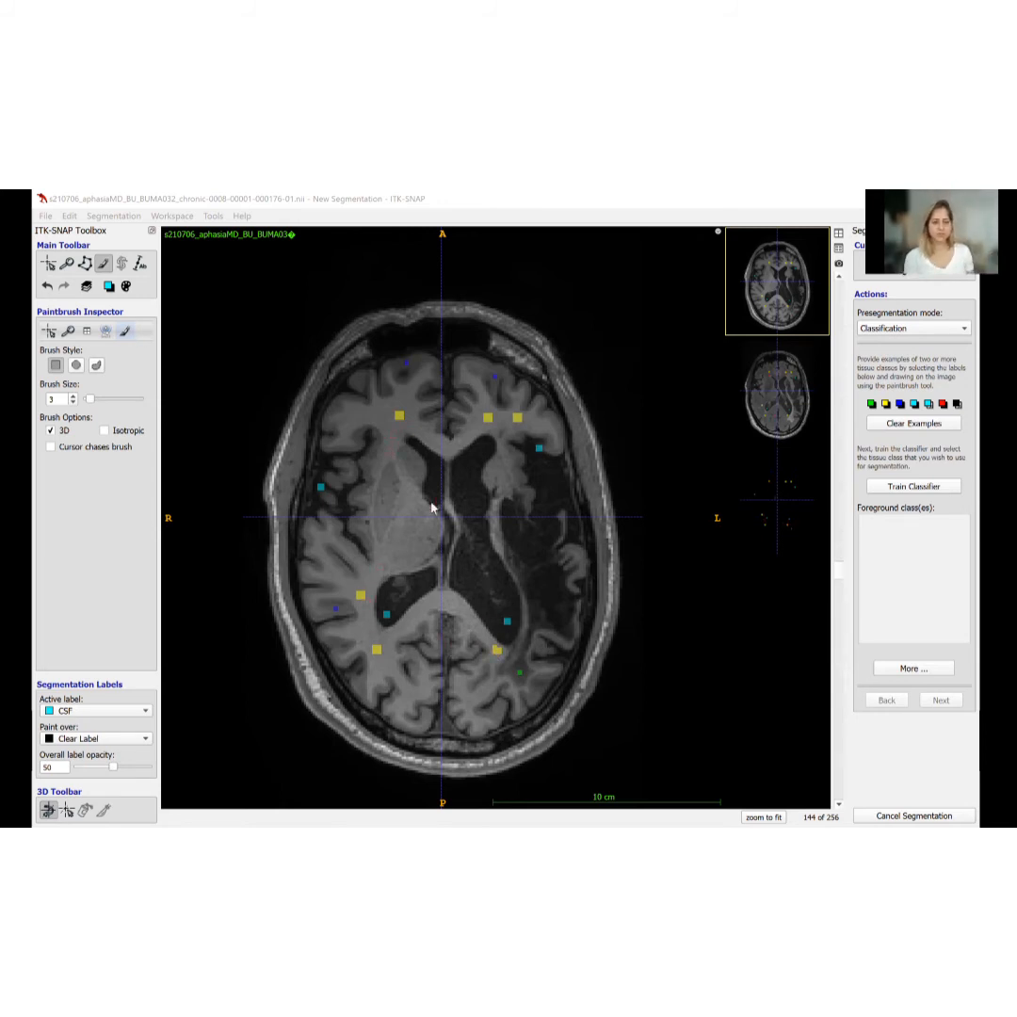
- On slice 144, paint a White Matter example in the right frontal lobe and a Gray Matter example in the right frontal cortex with brush size 2
click(144, 713)
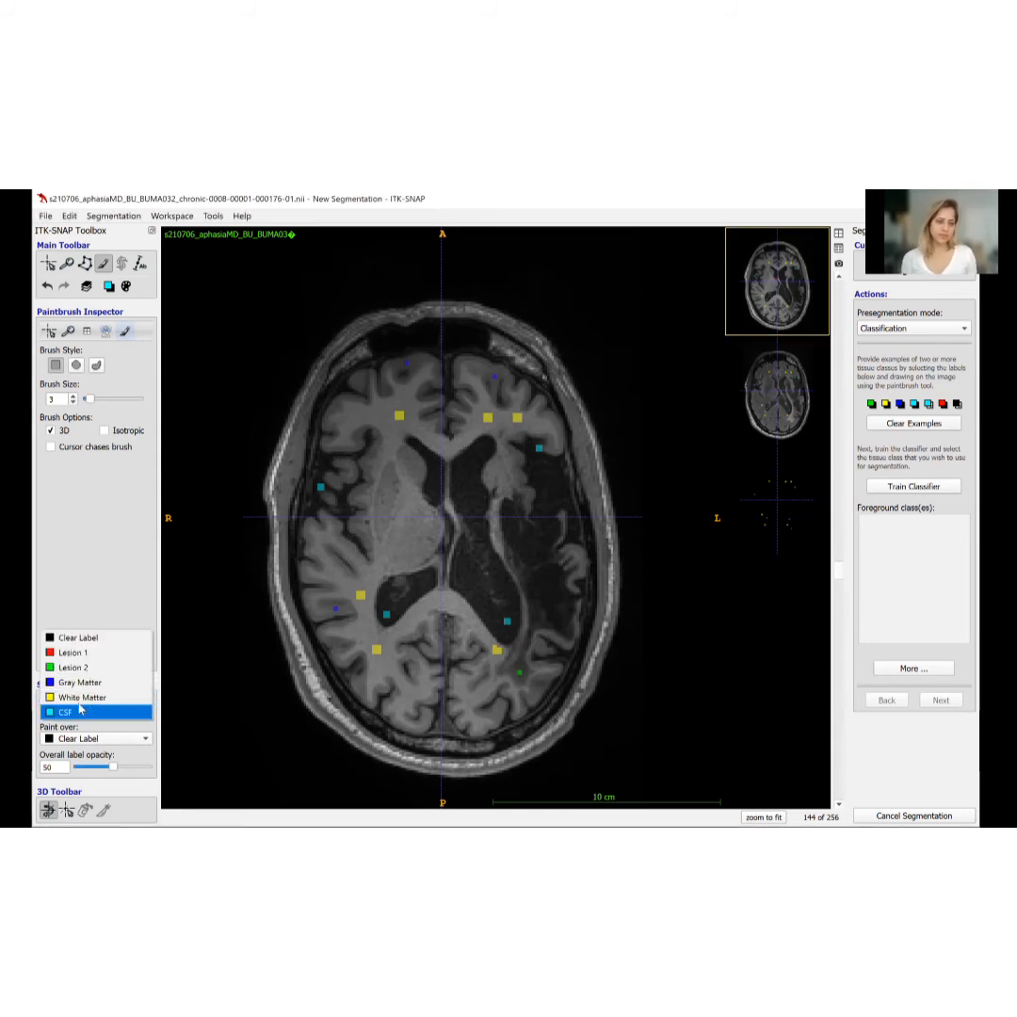
click(77, 698)
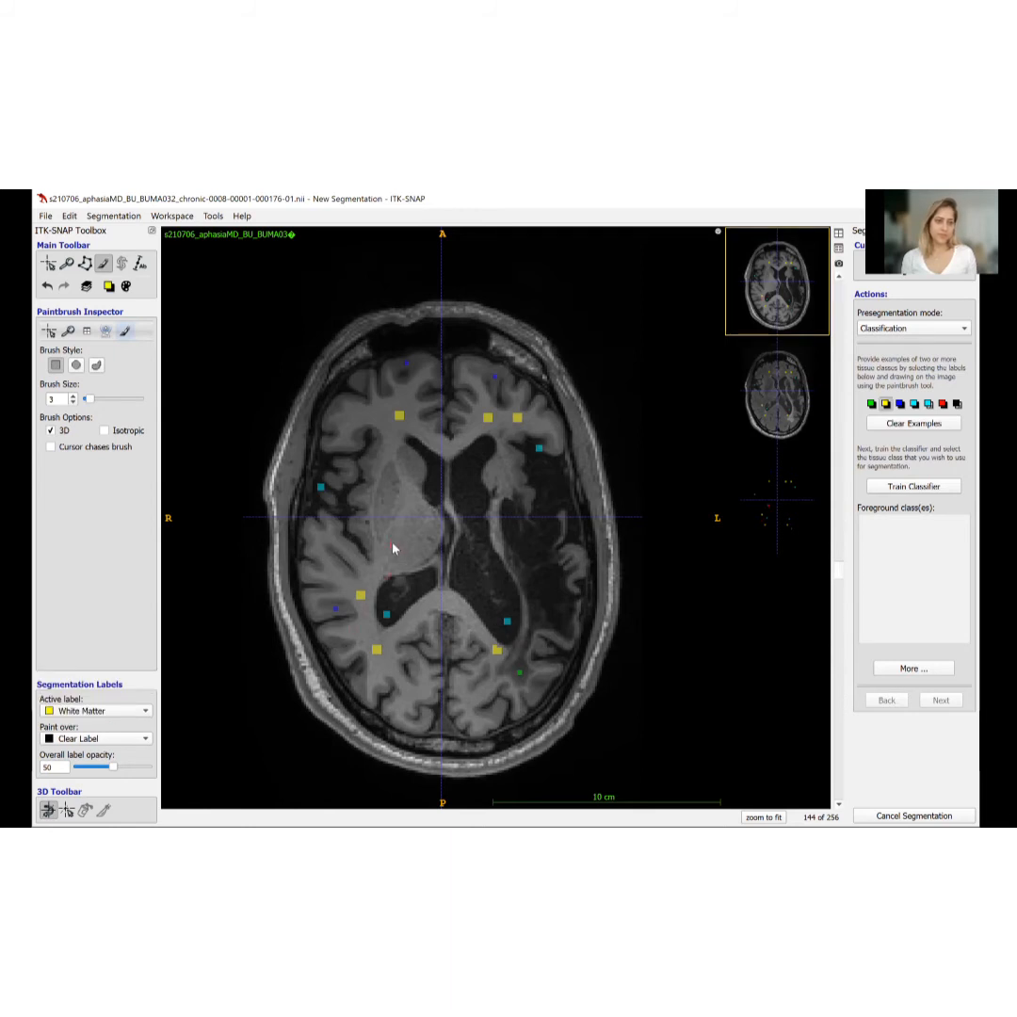
click(382, 415)
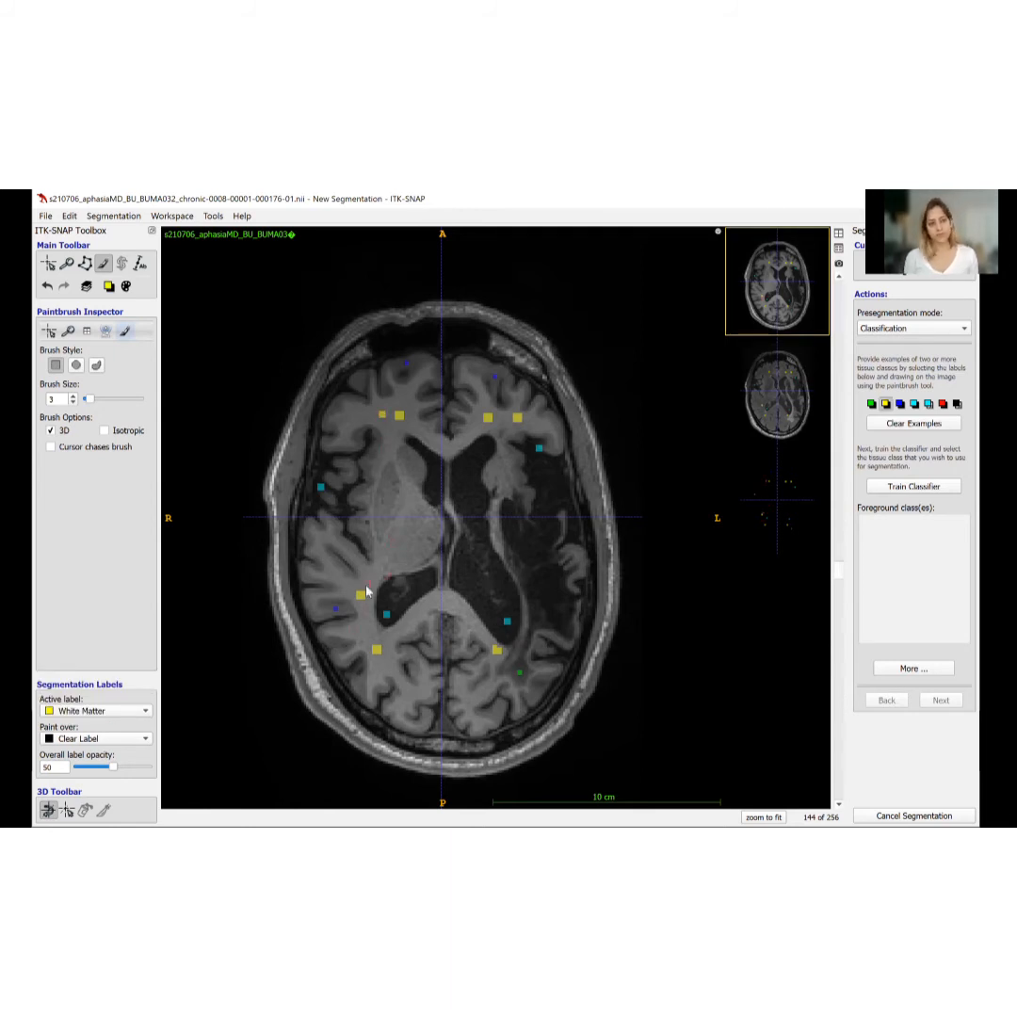
click(92, 711)
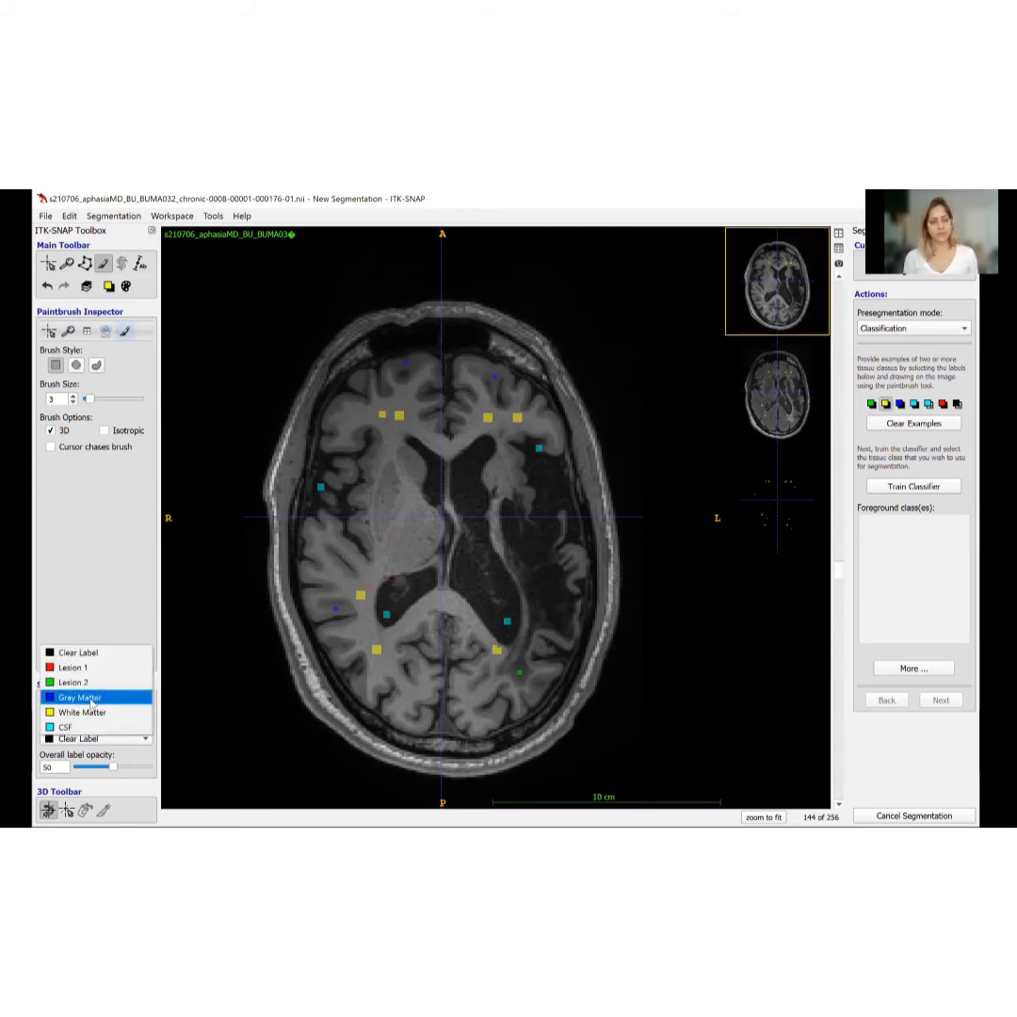
click(91, 699)
key(minus)
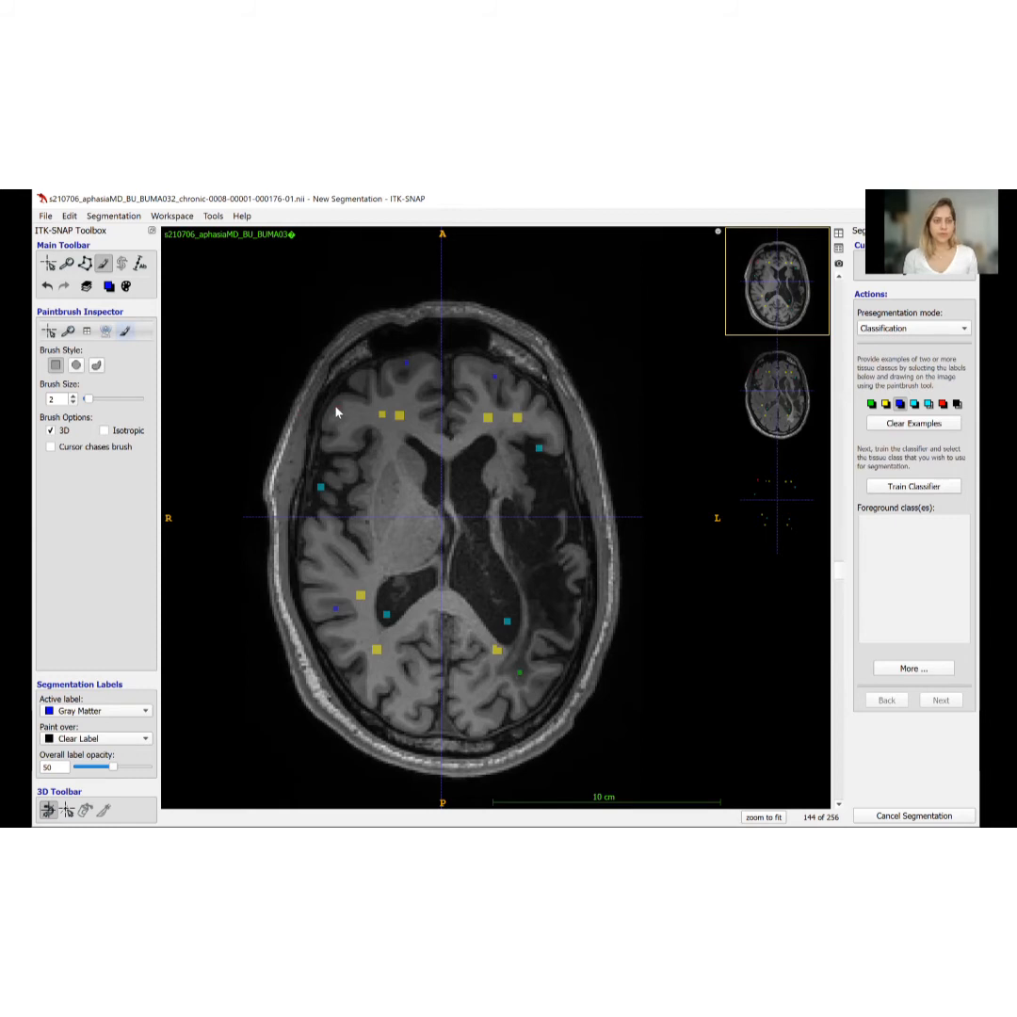
- Paint a CSF example with brush size 3 in the anterior part of the left ventricle on slice 144
click(95, 715)
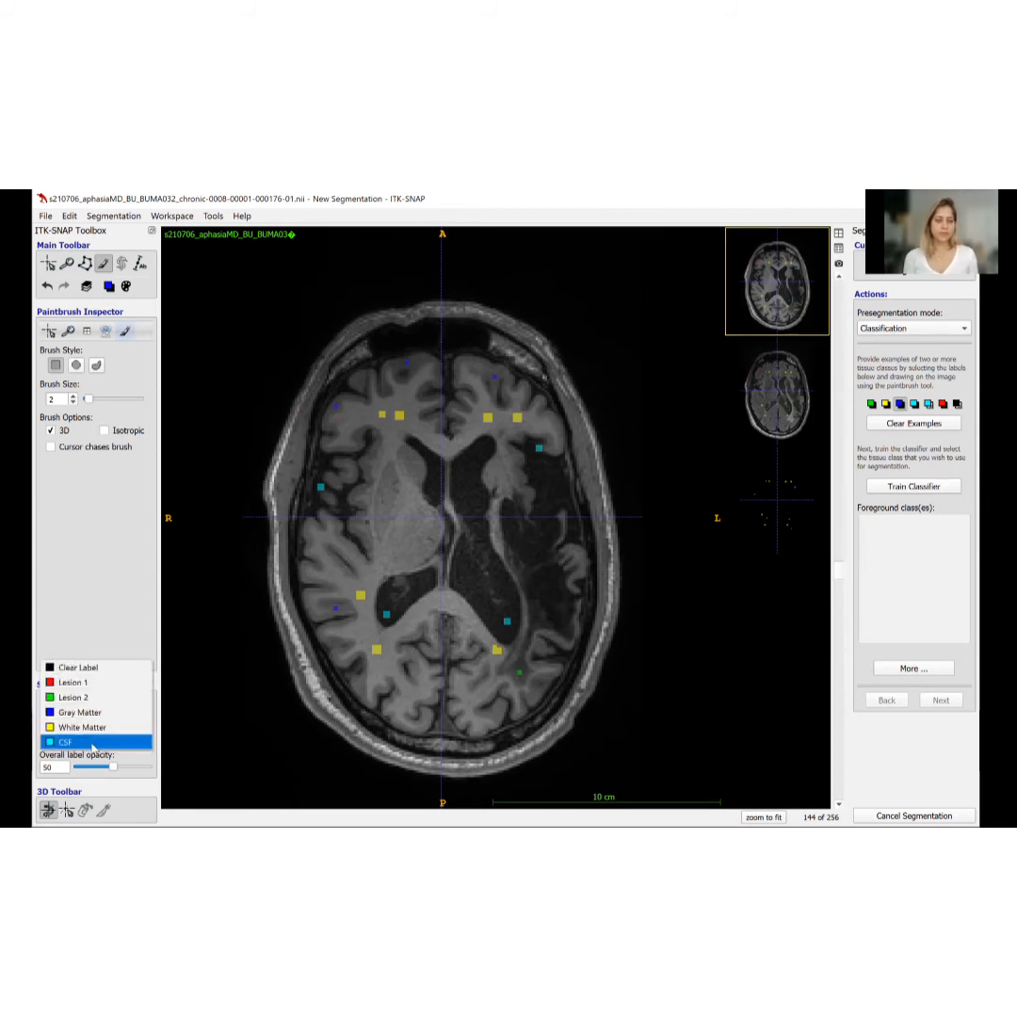
click(93, 743)
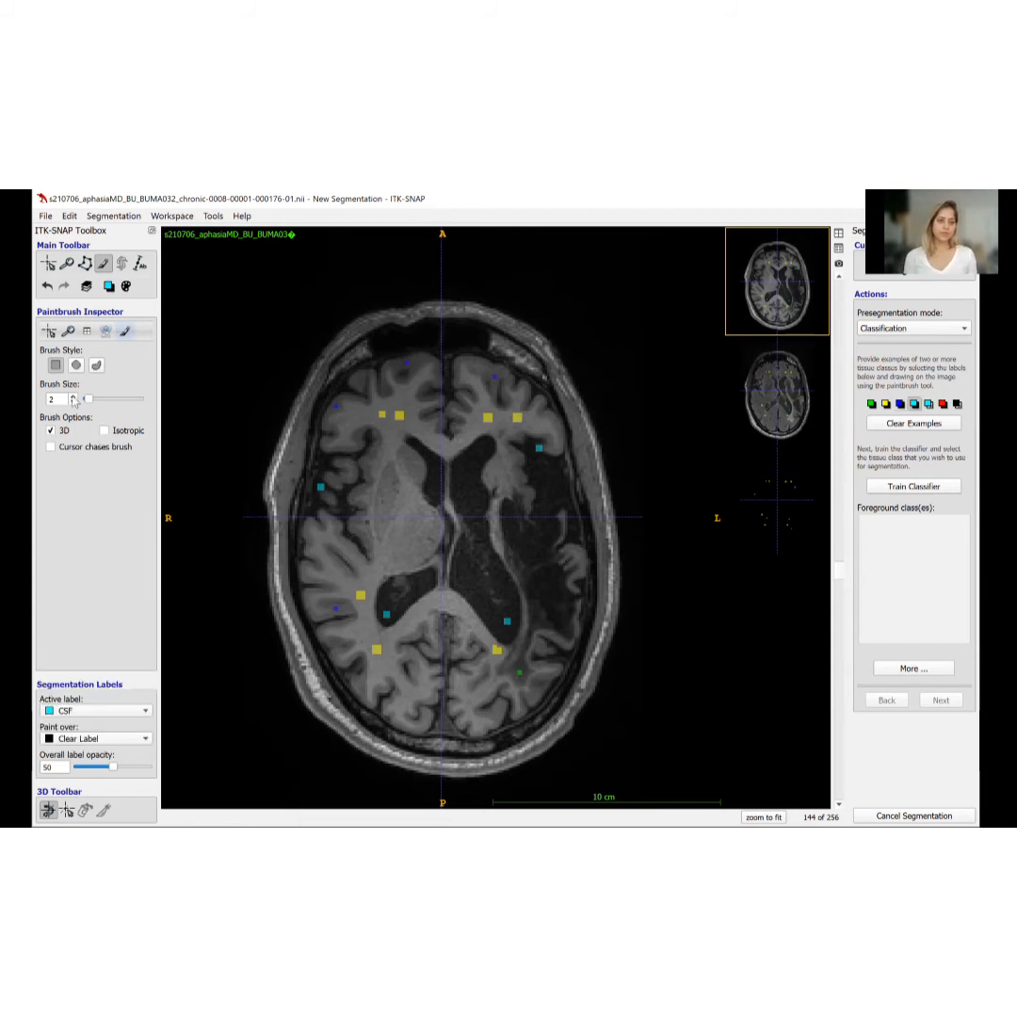
key(plus)
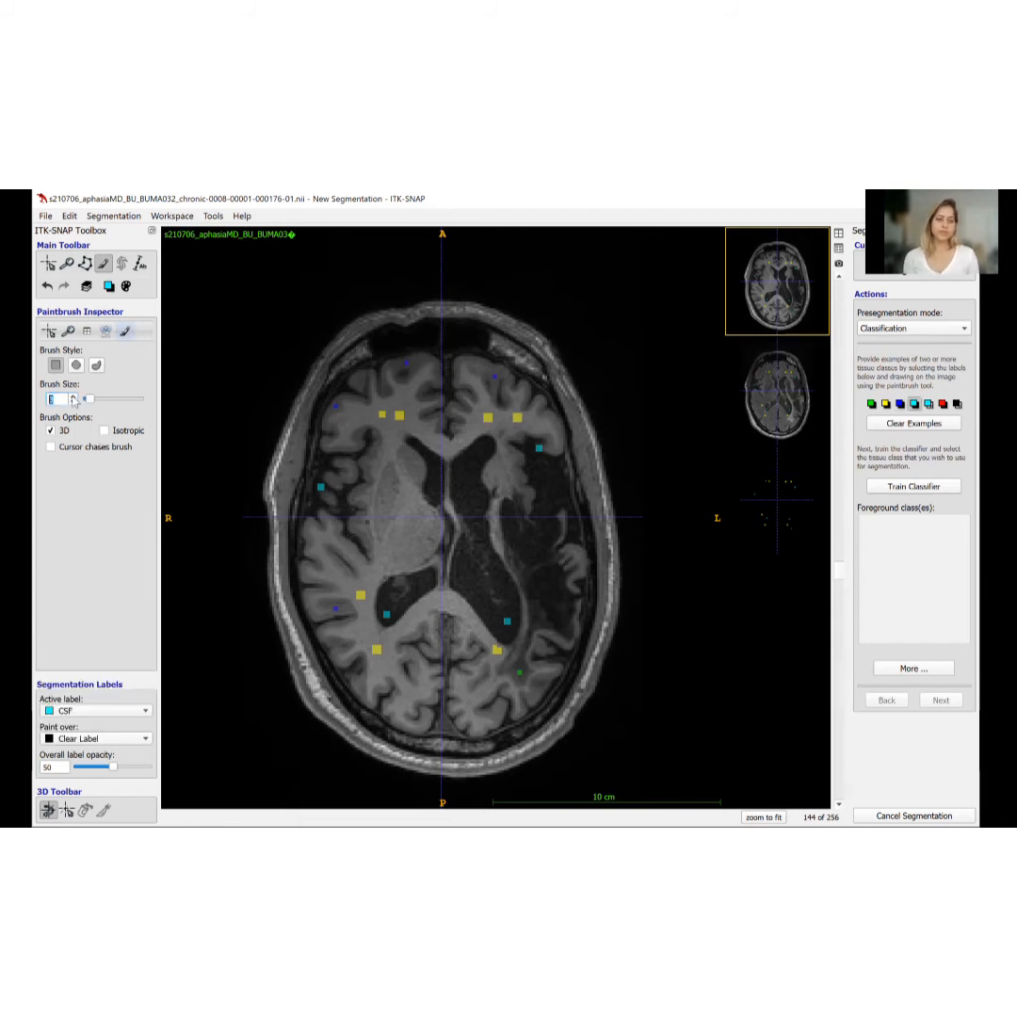
click(469, 471)
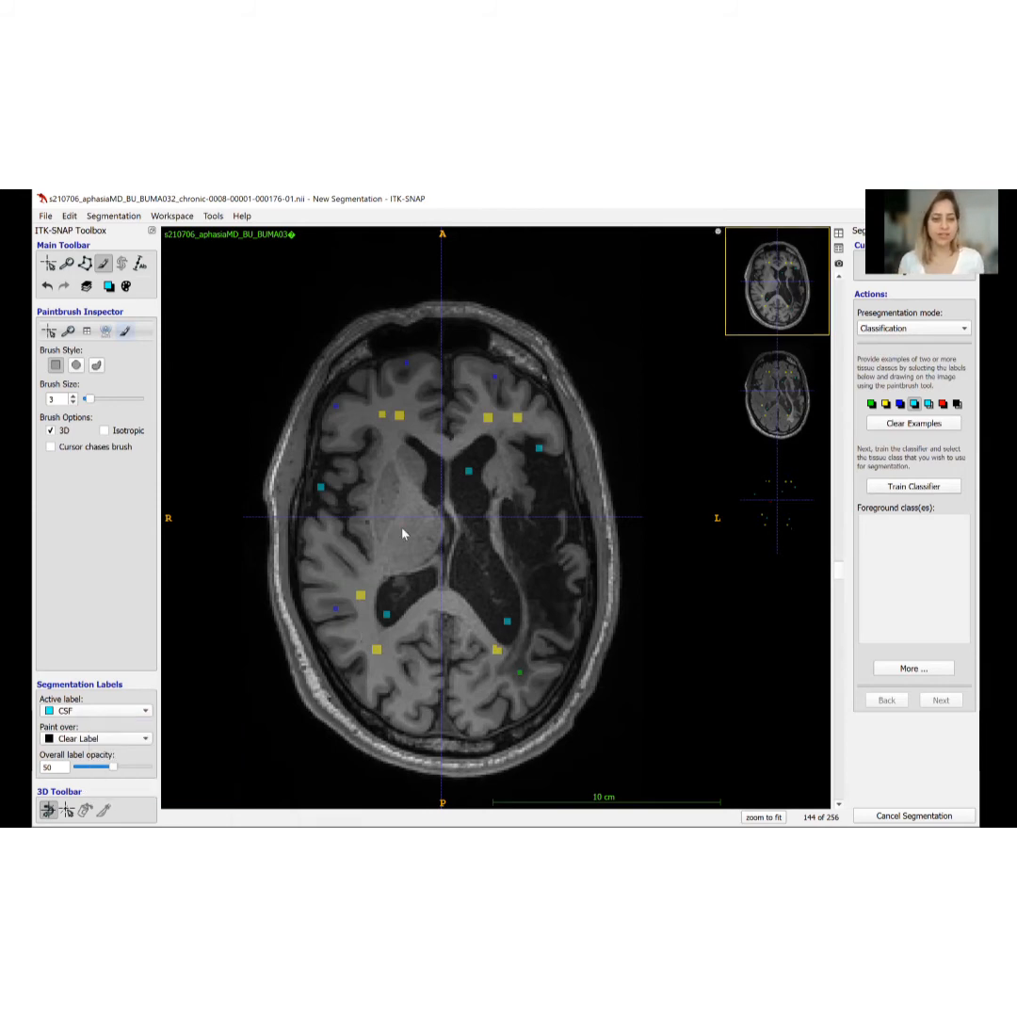
- Check the distribution of all painted tissue examples on the axial slices between 123 and 180, ending on slice 165
scroll(402, 536, down, 8)
scroll(401, 536, down, 13)
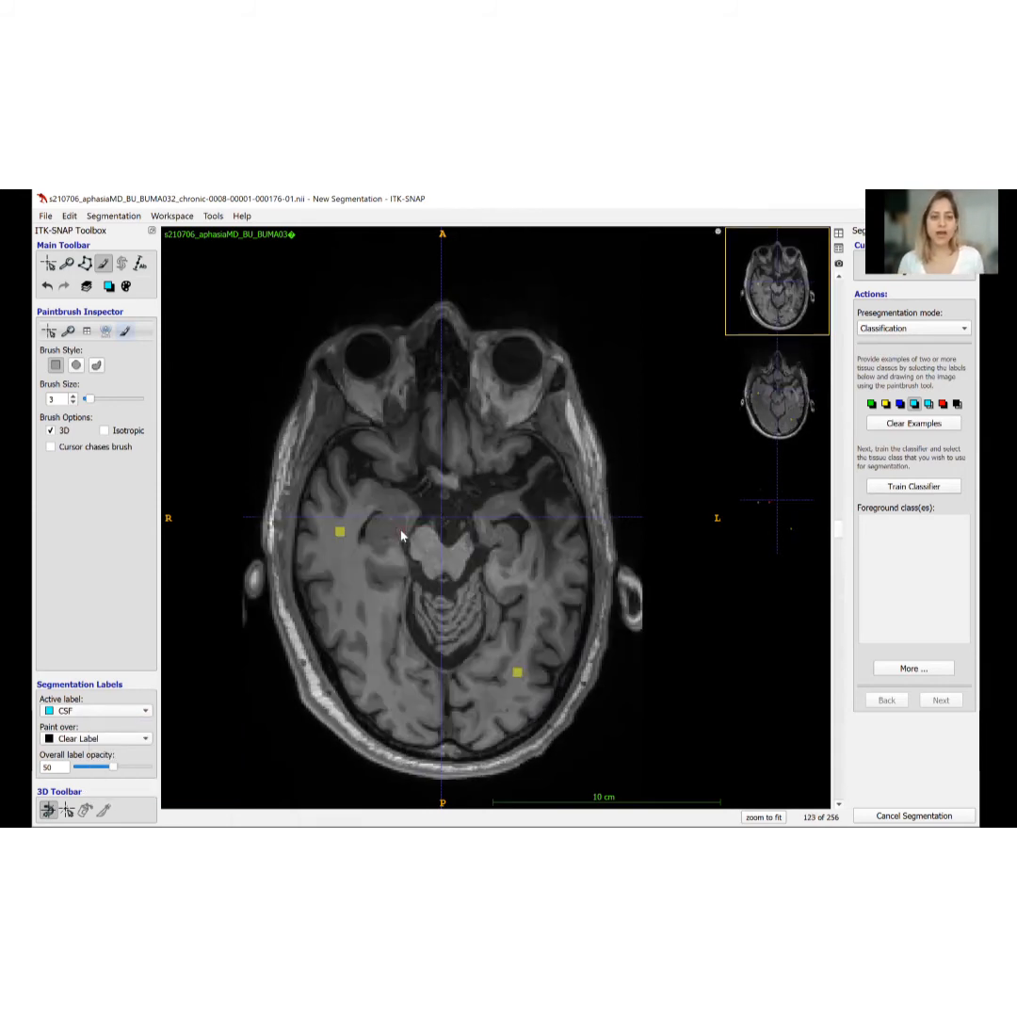
scroll(402, 536, up, 20)
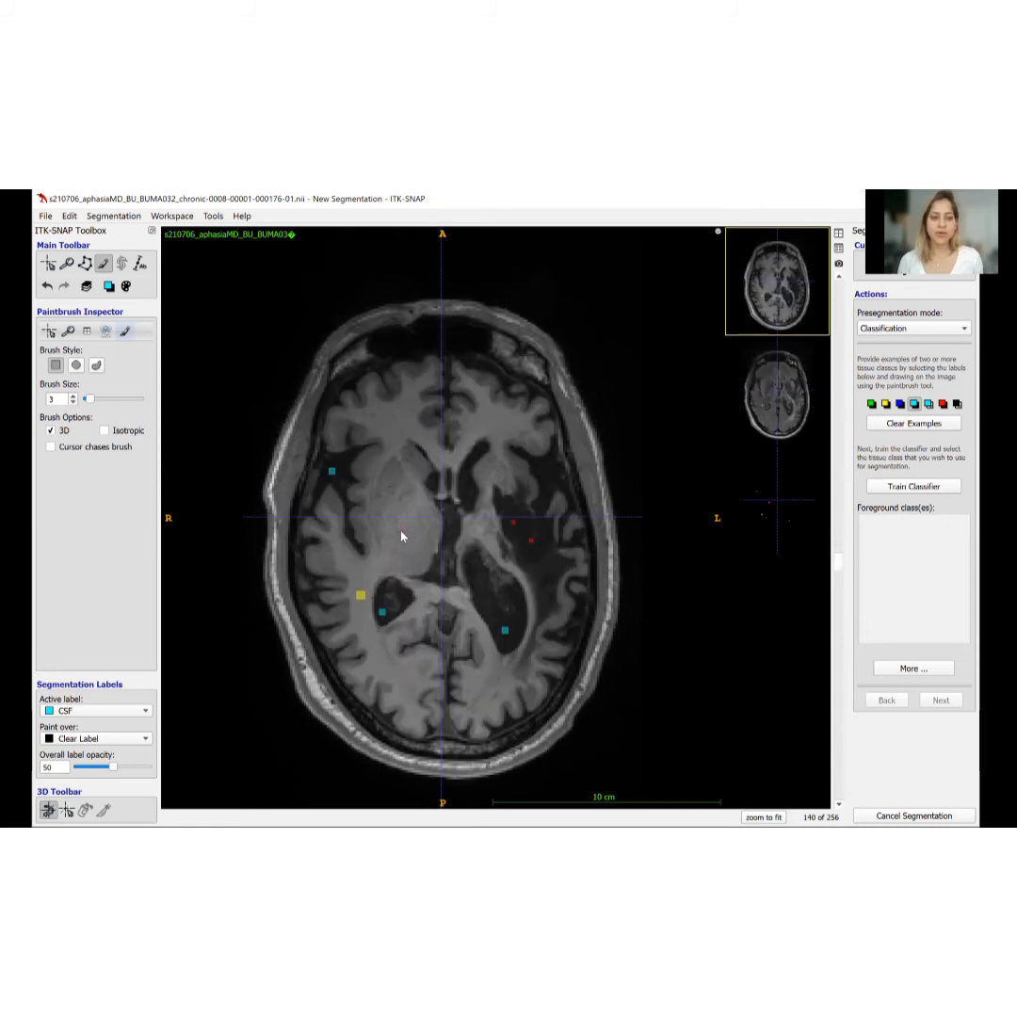
scroll(401, 536, up, 17)
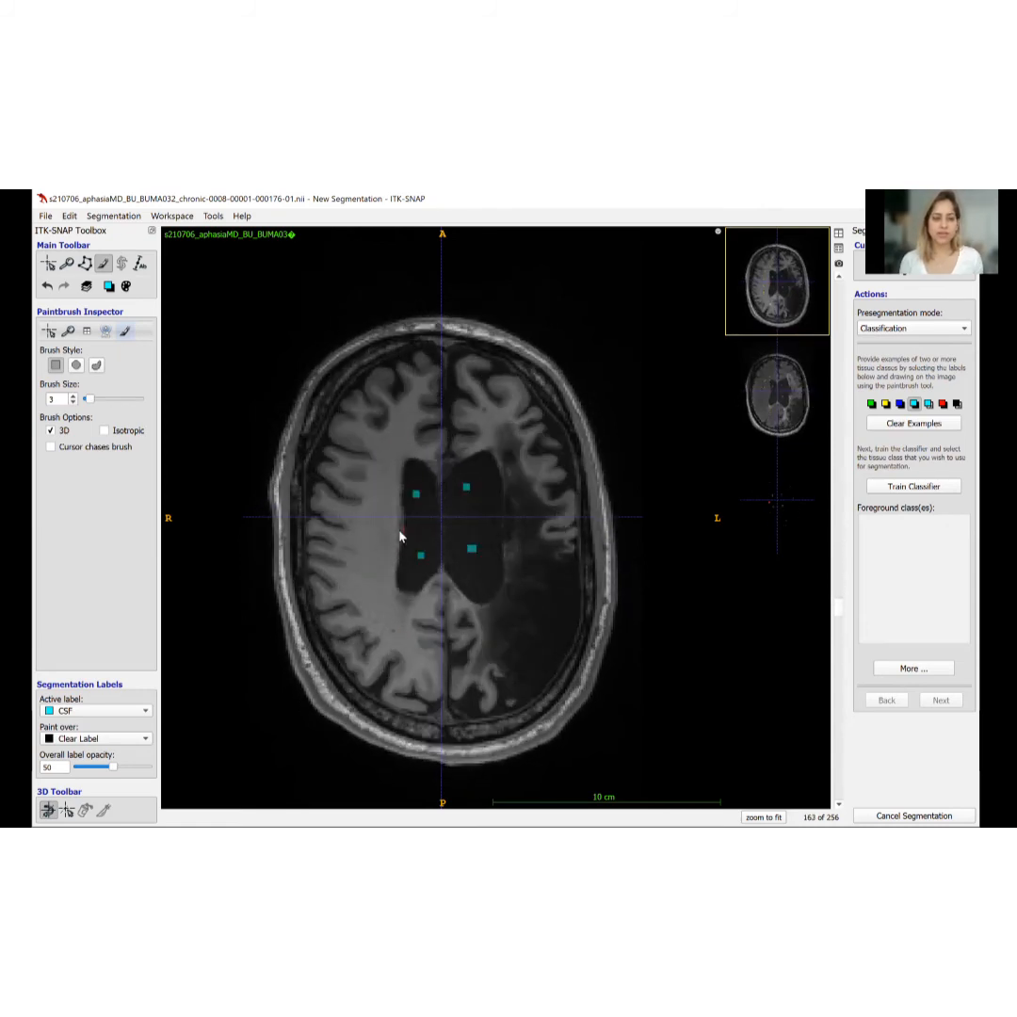
scroll(400, 534, up, 17)
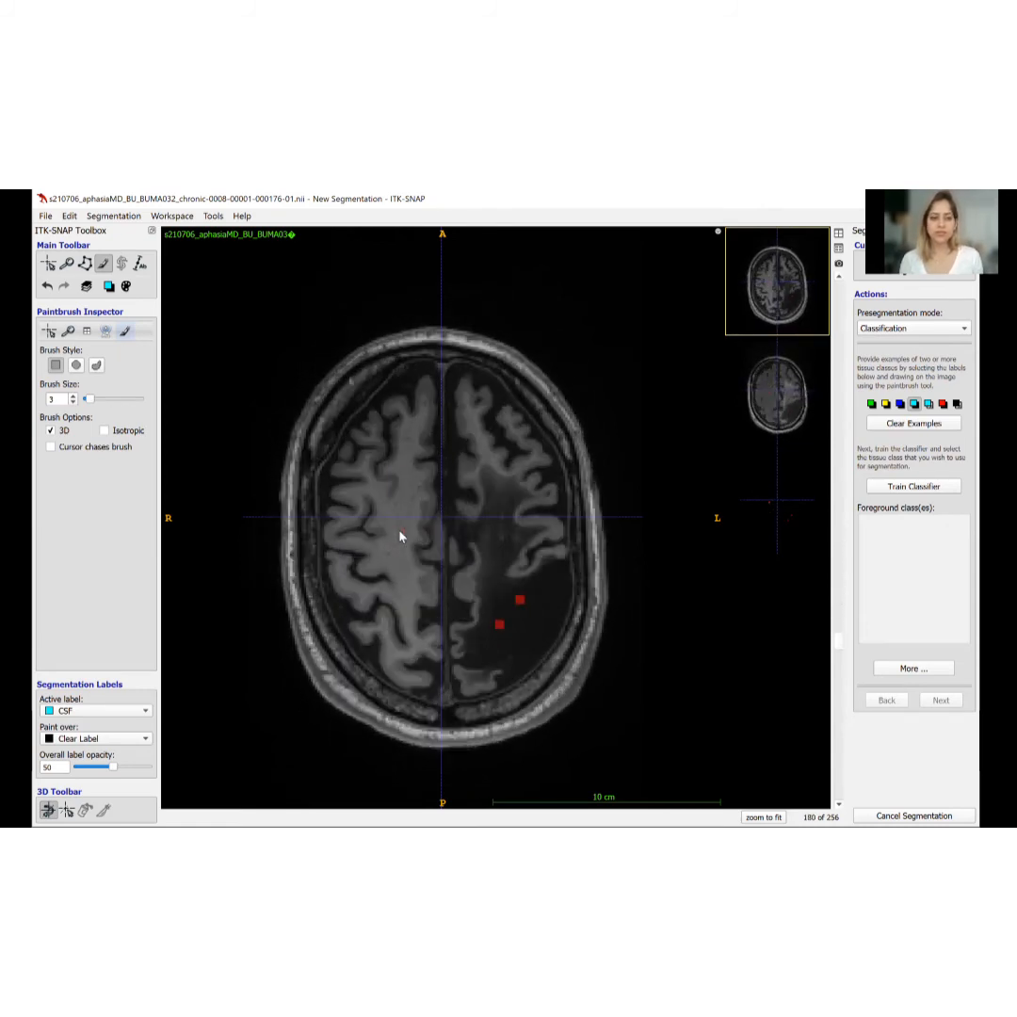
scroll(400, 536, down, 10)
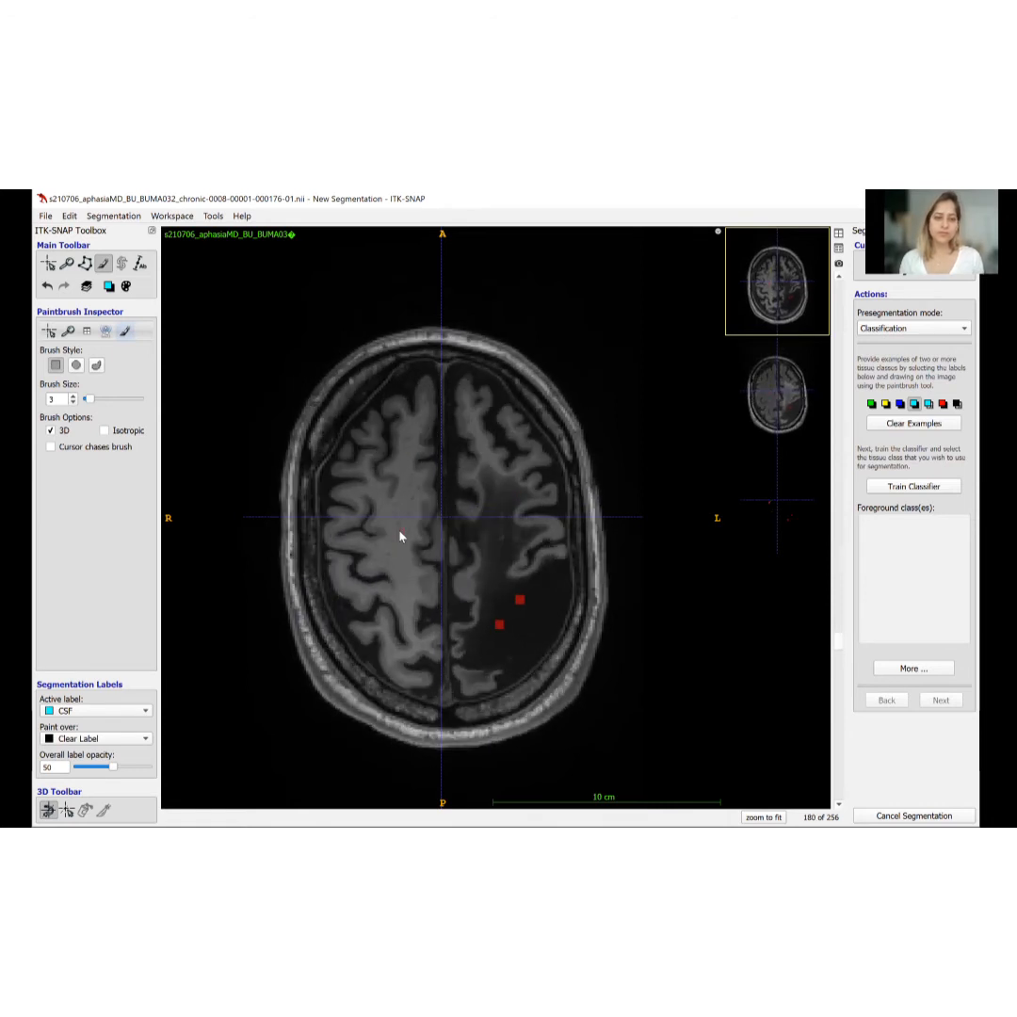
scroll(400, 536, down, 7)
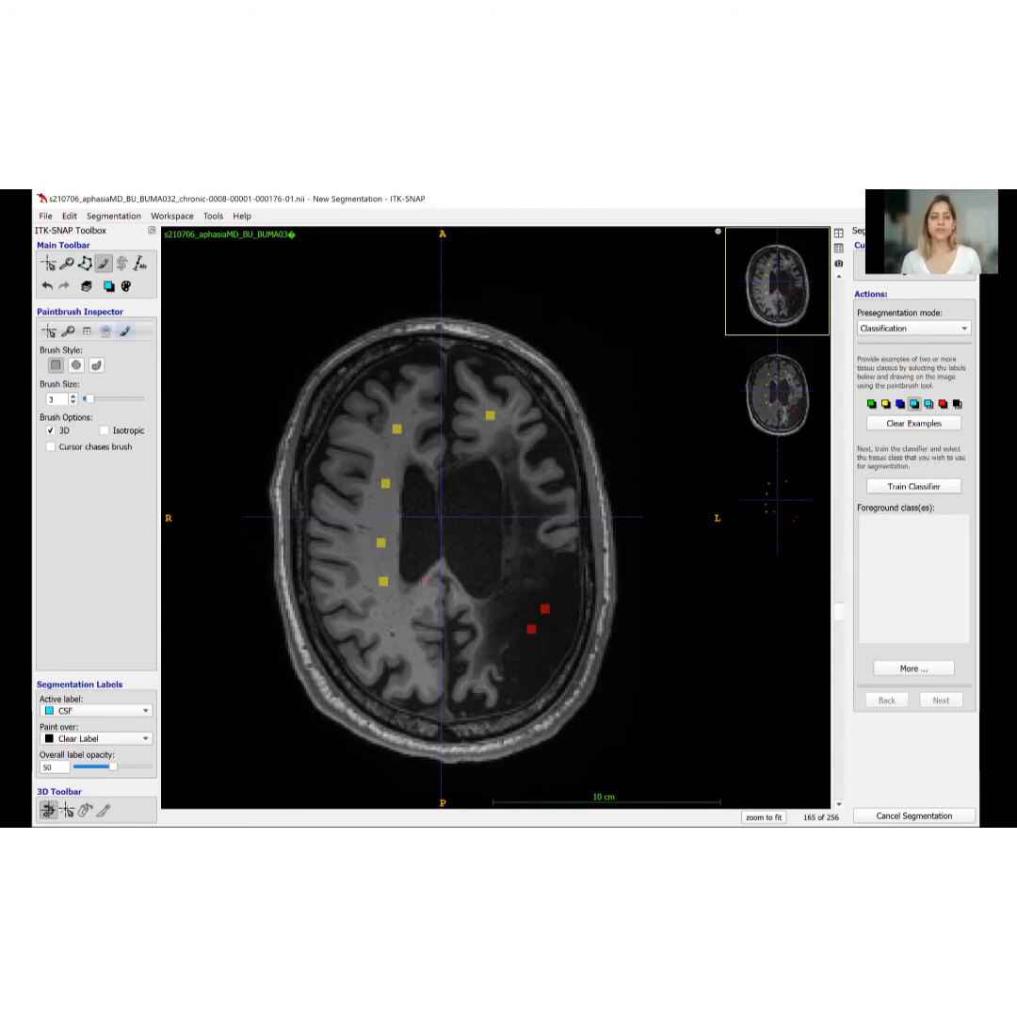
- In the additional classification settings, include the voxels' coordinates and the neighbors' intensities as features, with a neighborhood size of 2
click(892, 671)
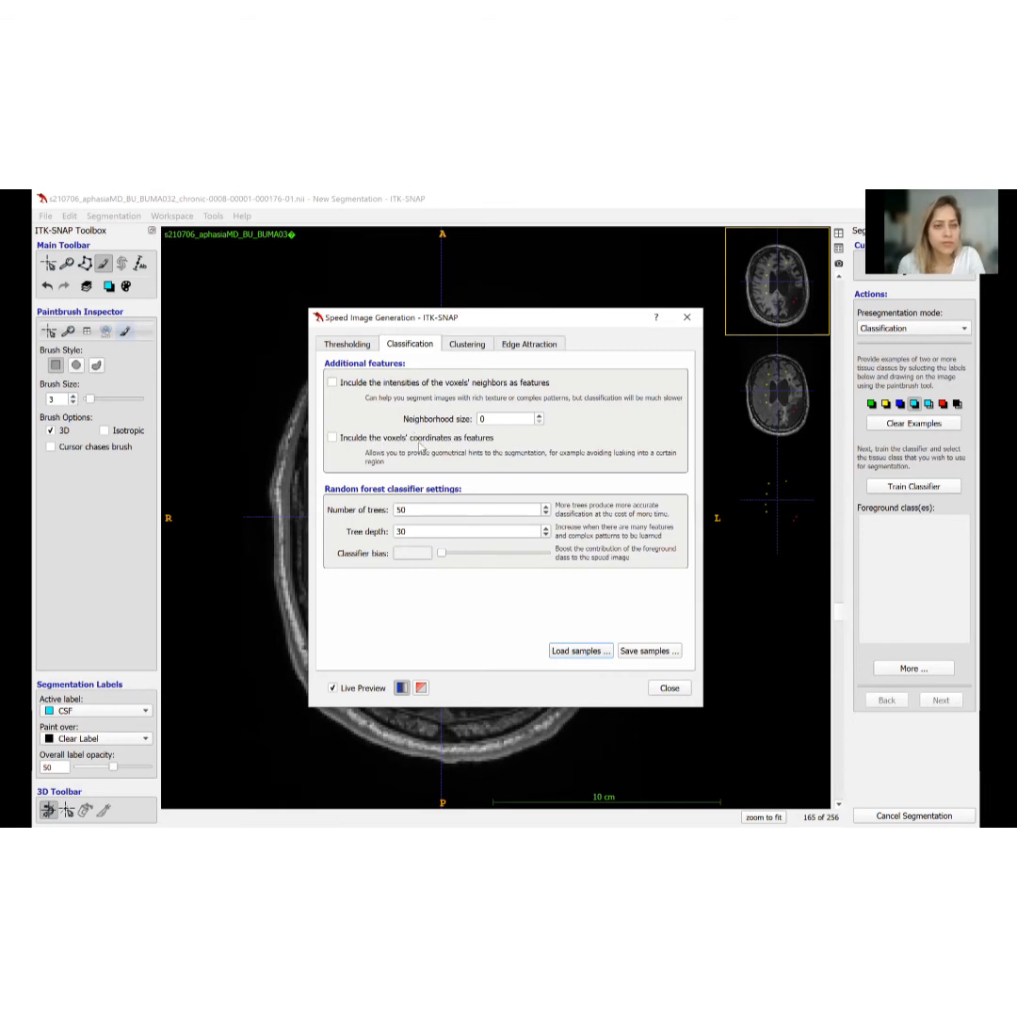
click(333, 438)
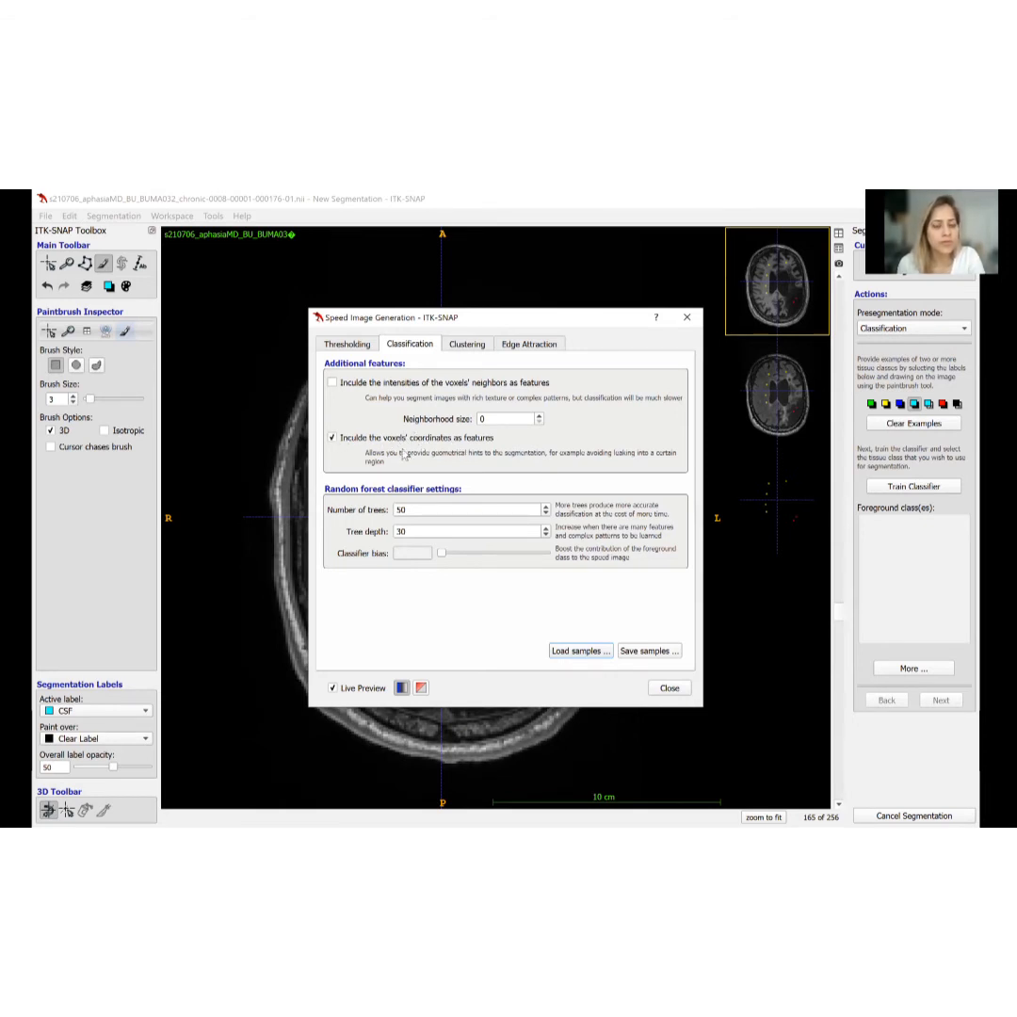
click(331, 383)
click(538, 415)
click(539, 415)
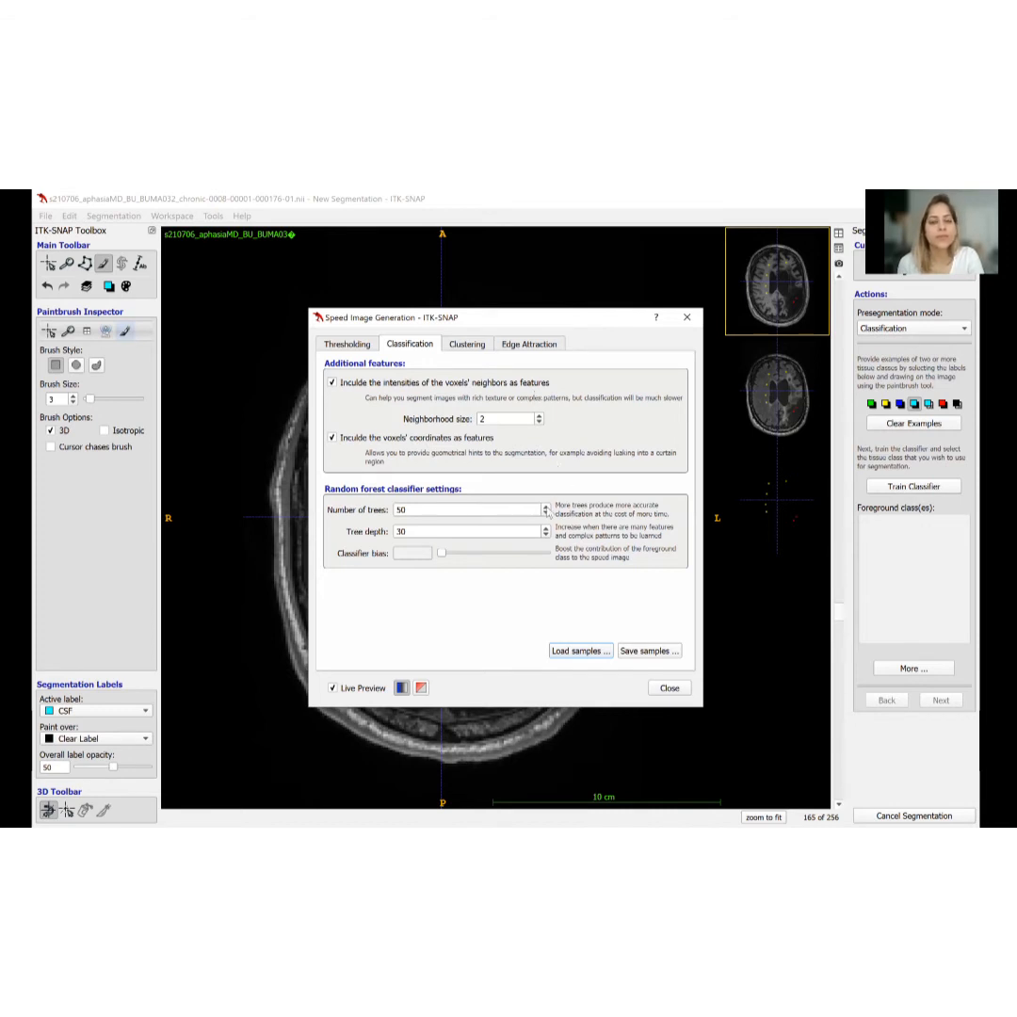
- Set the random forest classifier to 70 trees with a tree depth of 50
click(545, 507)
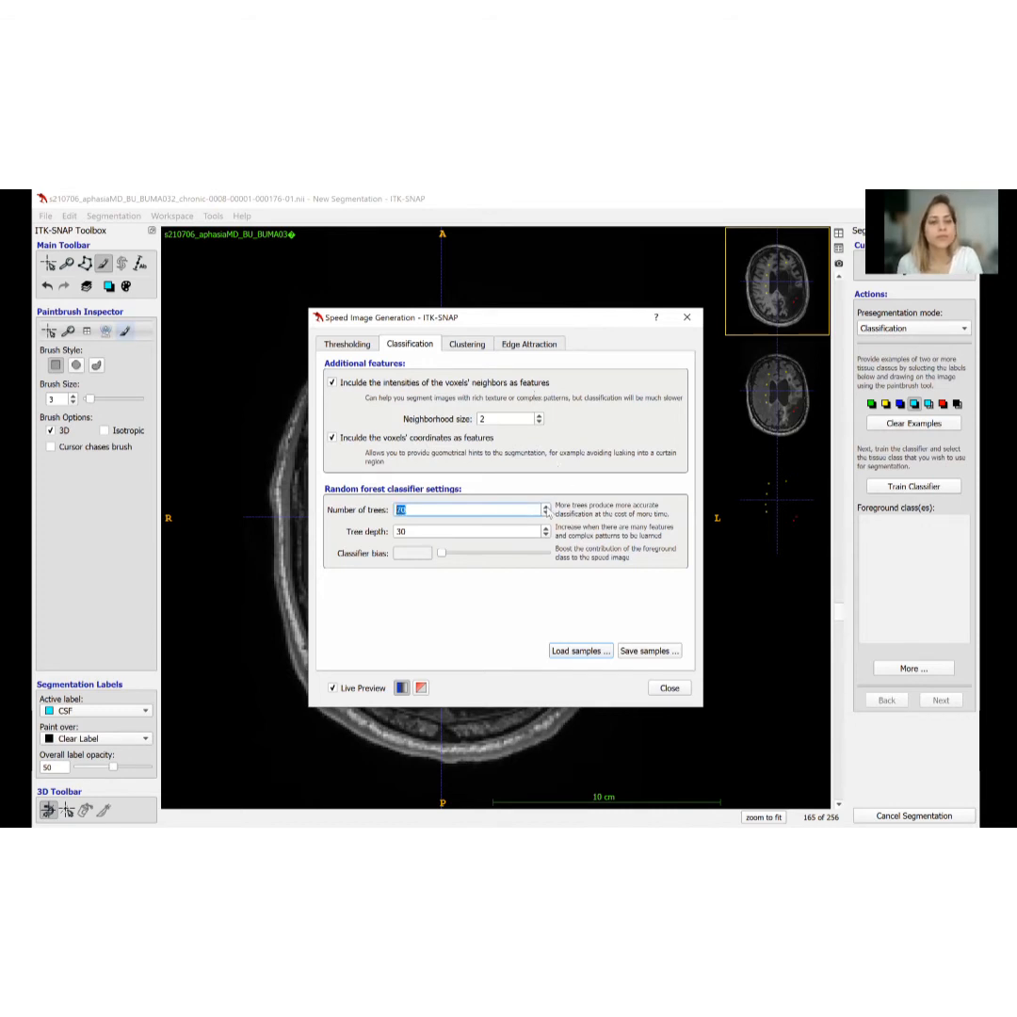
click(545, 507)
click(545, 529)
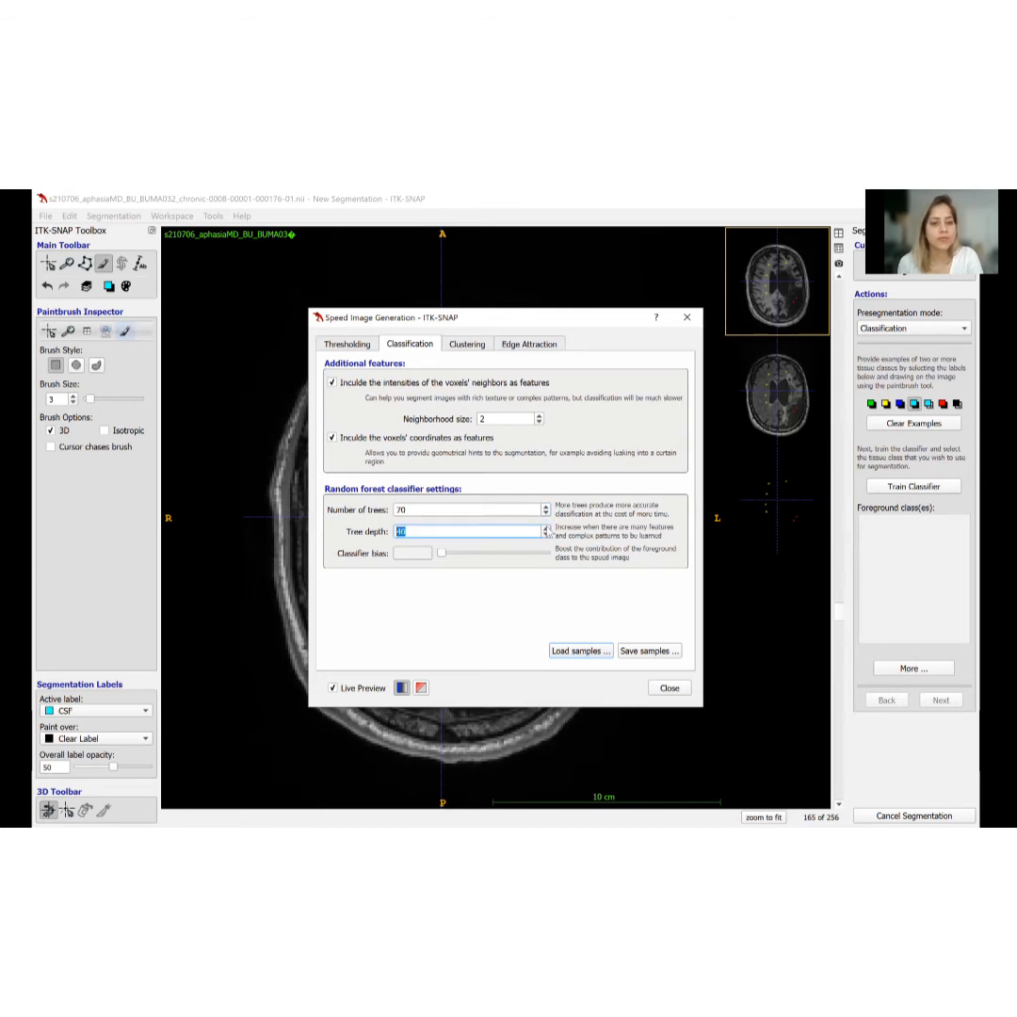
click(547, 528)
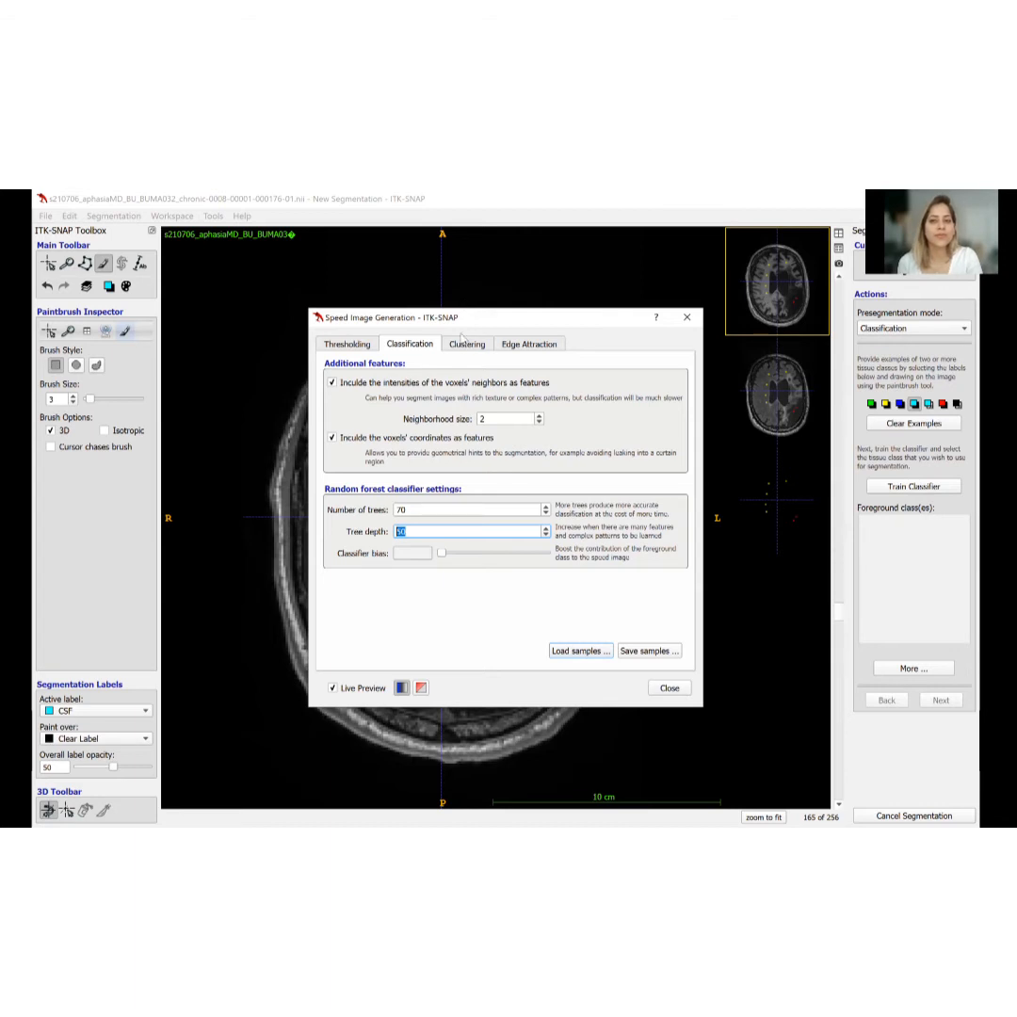
drag(458, 324, 443, 319)
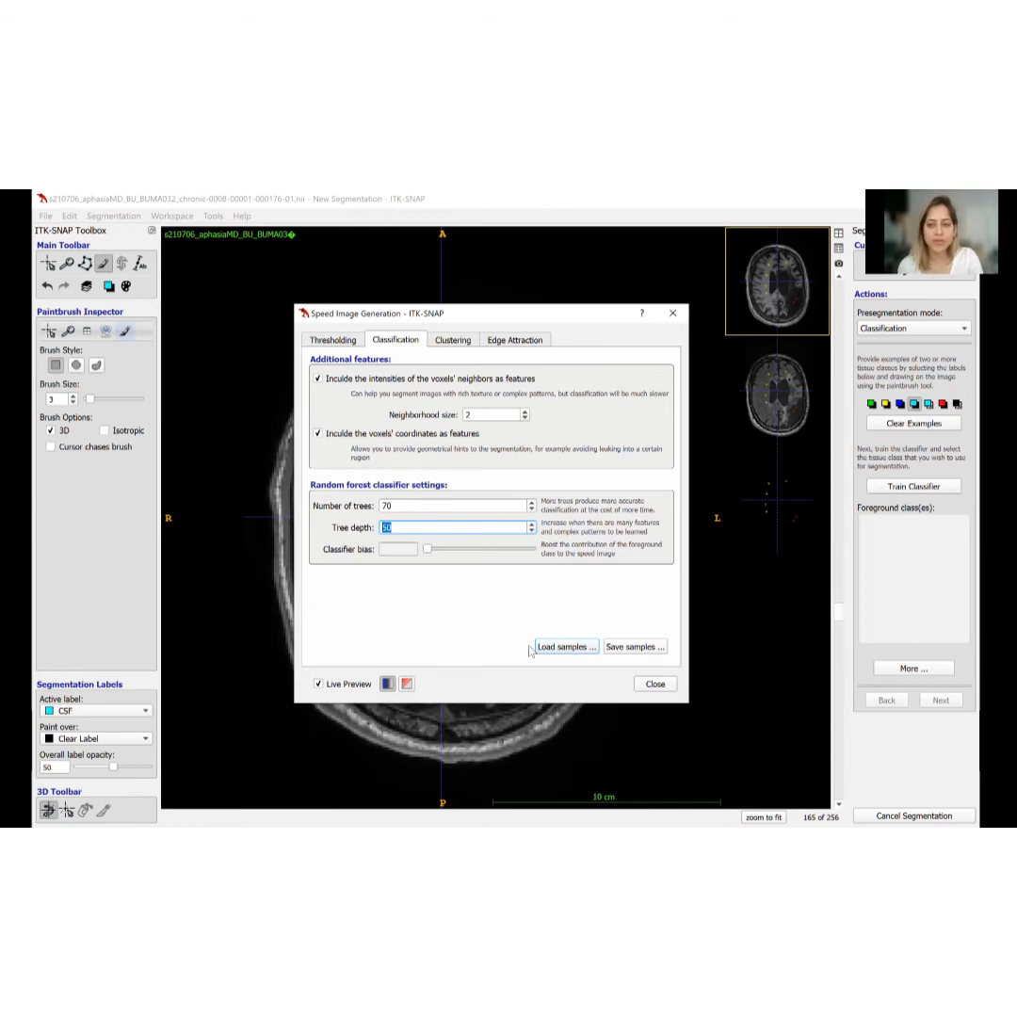
- Train the classifier on the painted tissue examples and show the resulting speed image in the main view
click(655, 685)
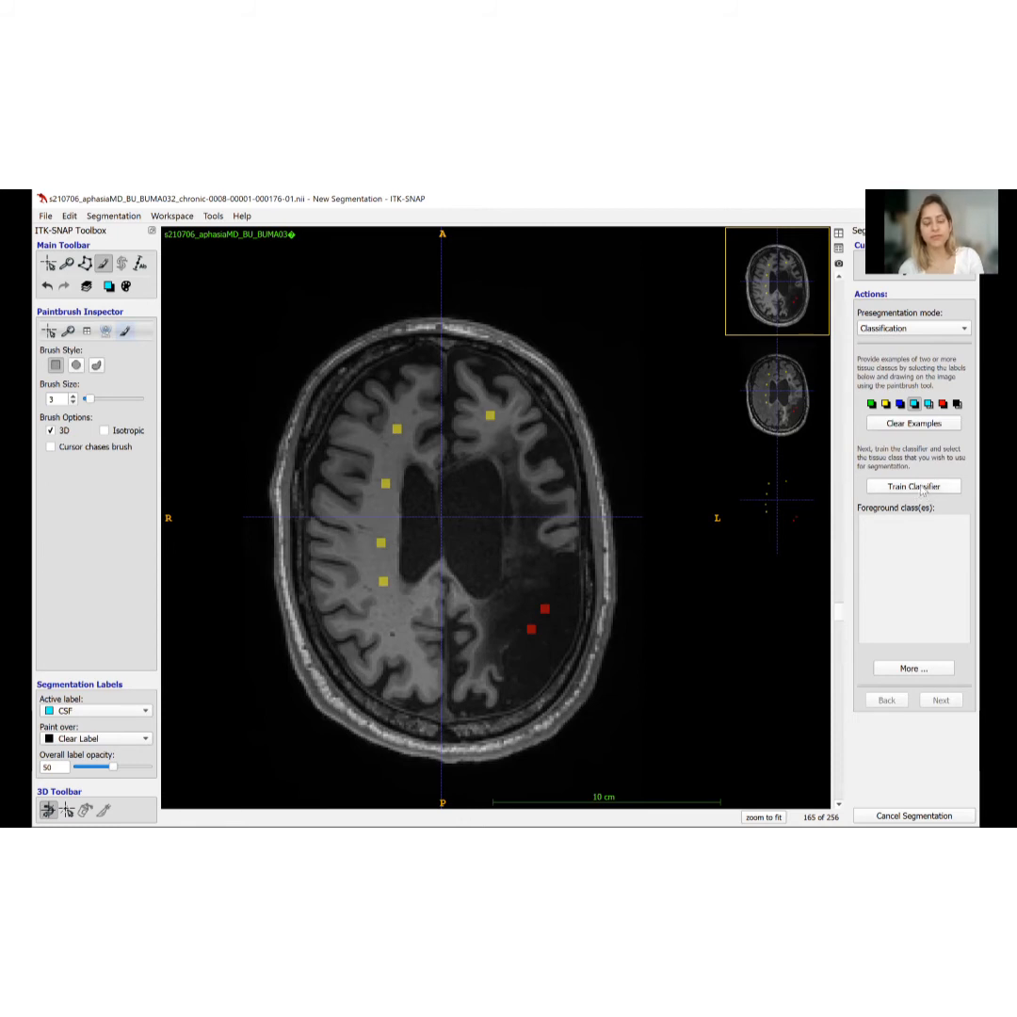
click(920, 487)
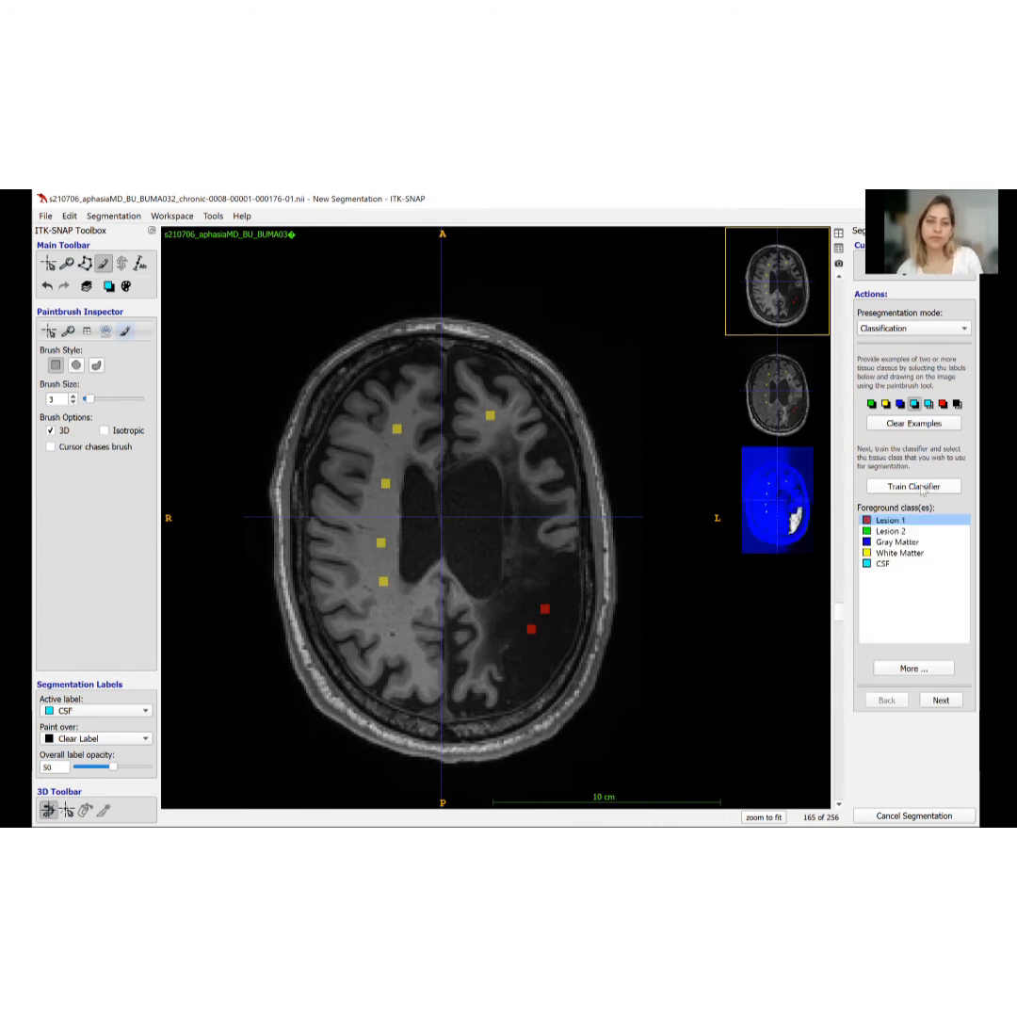
click(792, 491)
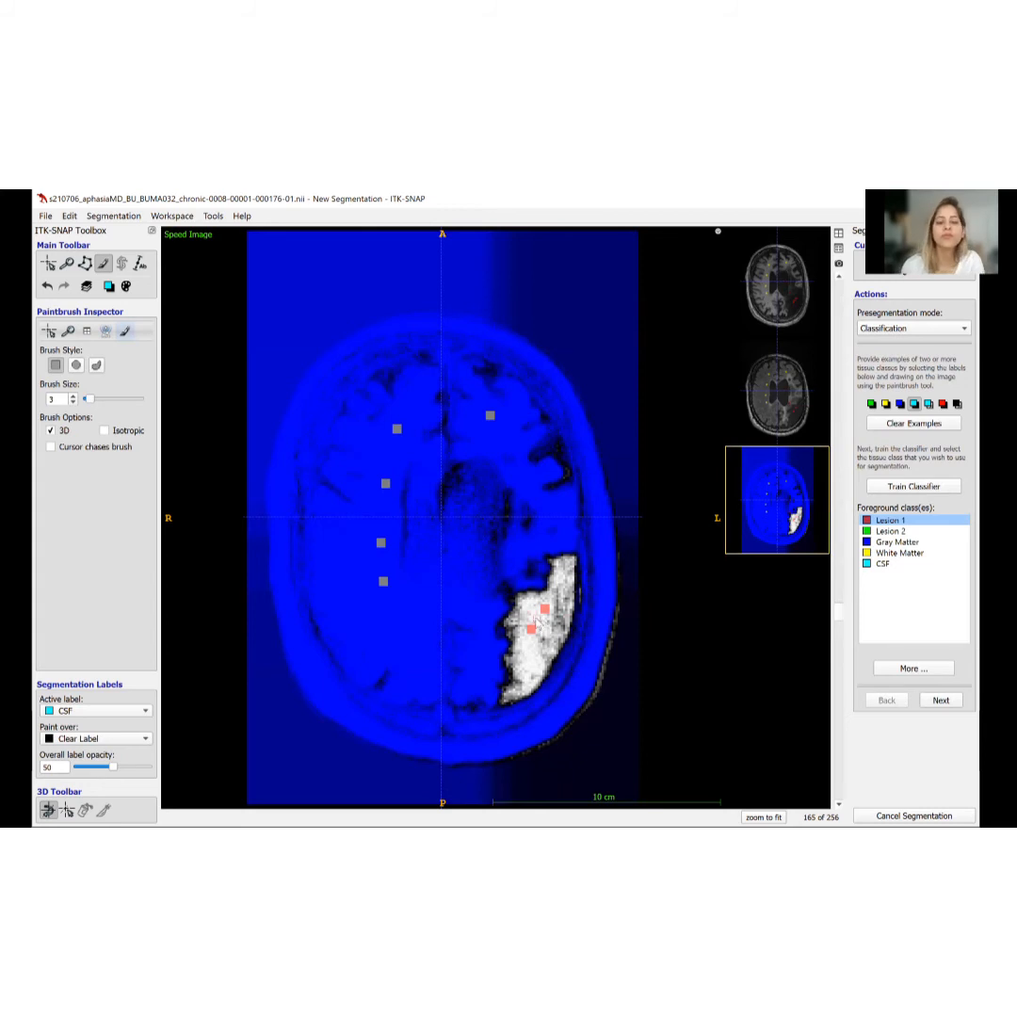
- Examine the Lesion 1 speed image on the axial slices between 131 and 188
scroll(537, 621, down, 7)
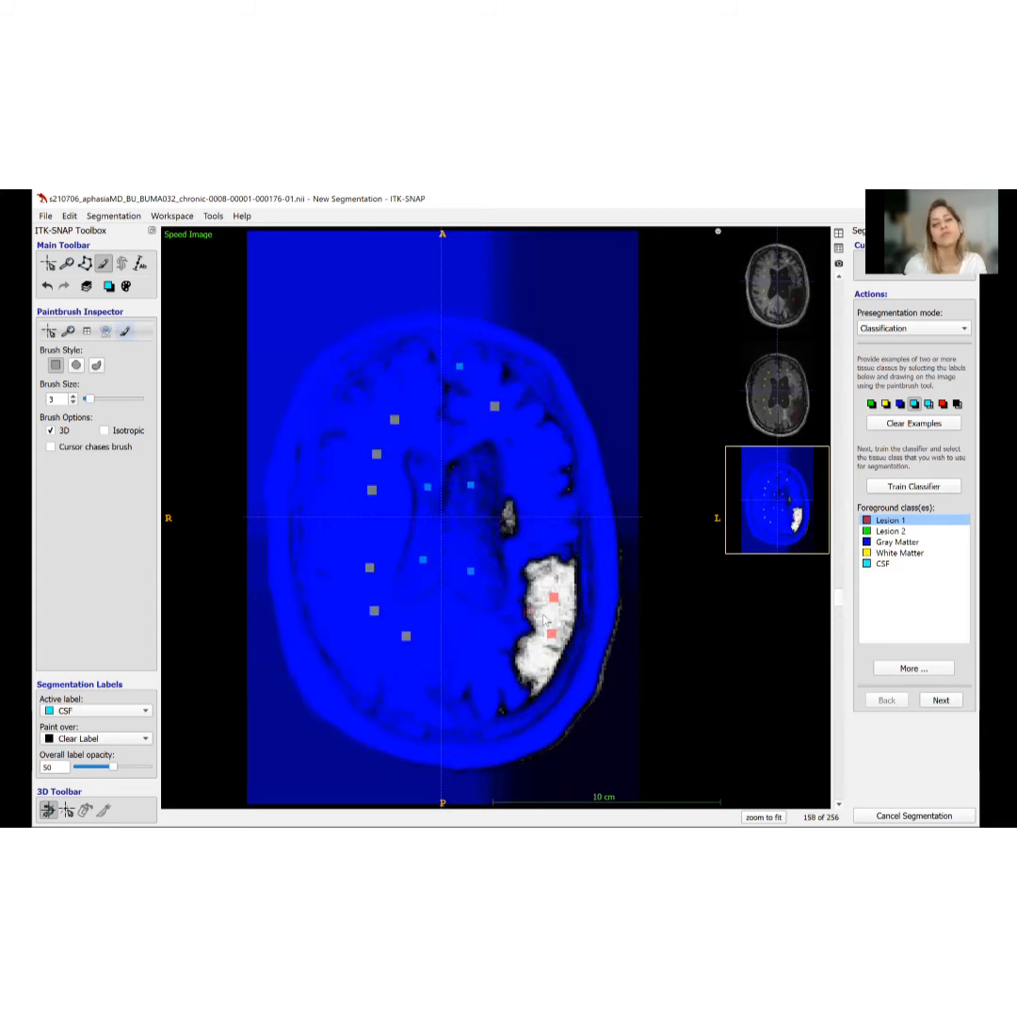
scroll(551, 598, down, 5)
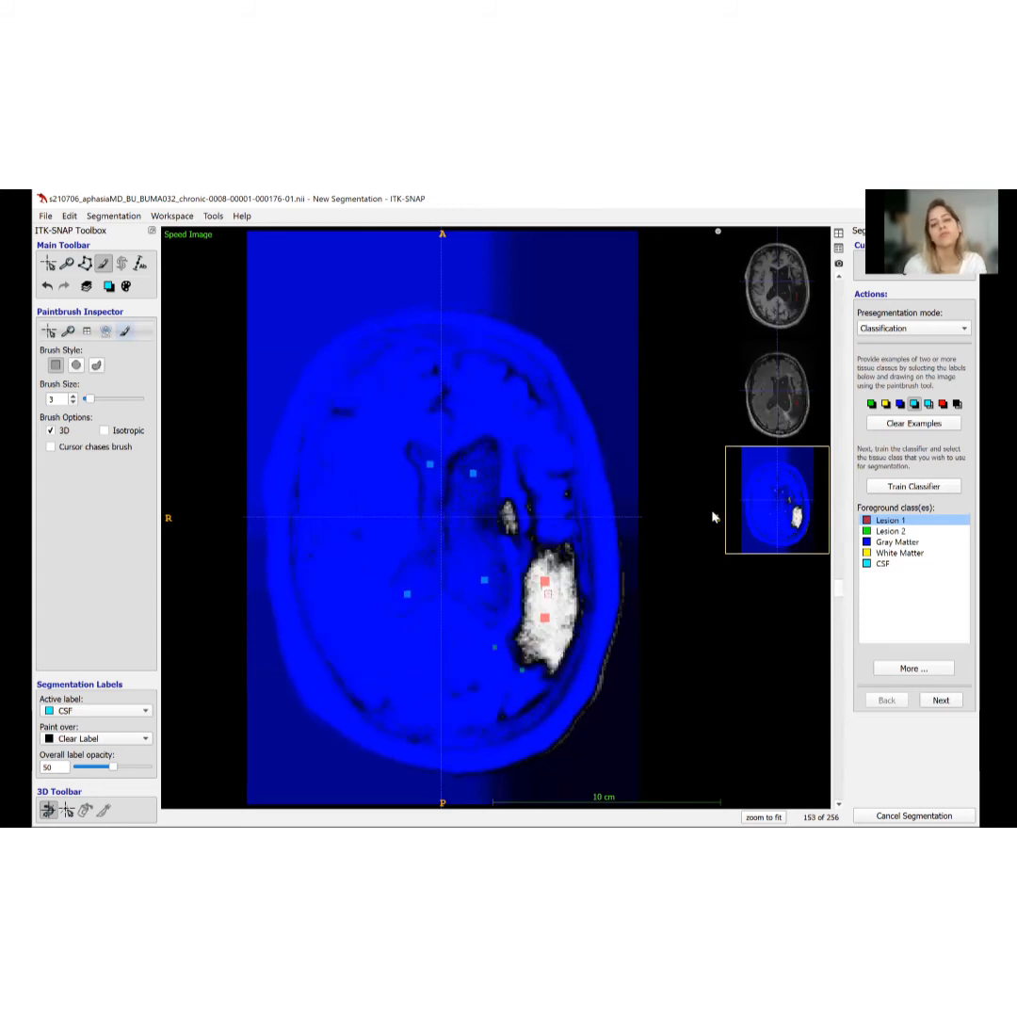
scroll(810, 524, down, 4)
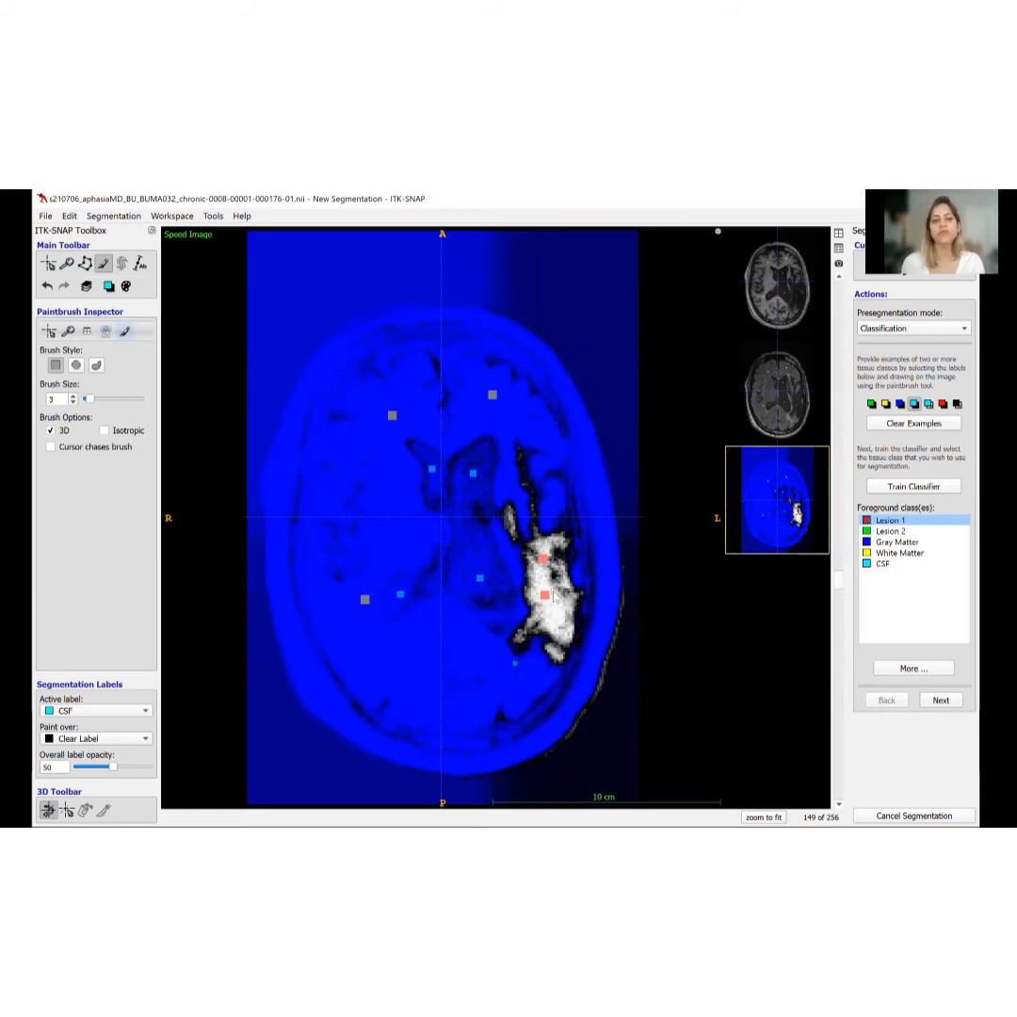
scroll(546, 596, down, 2)
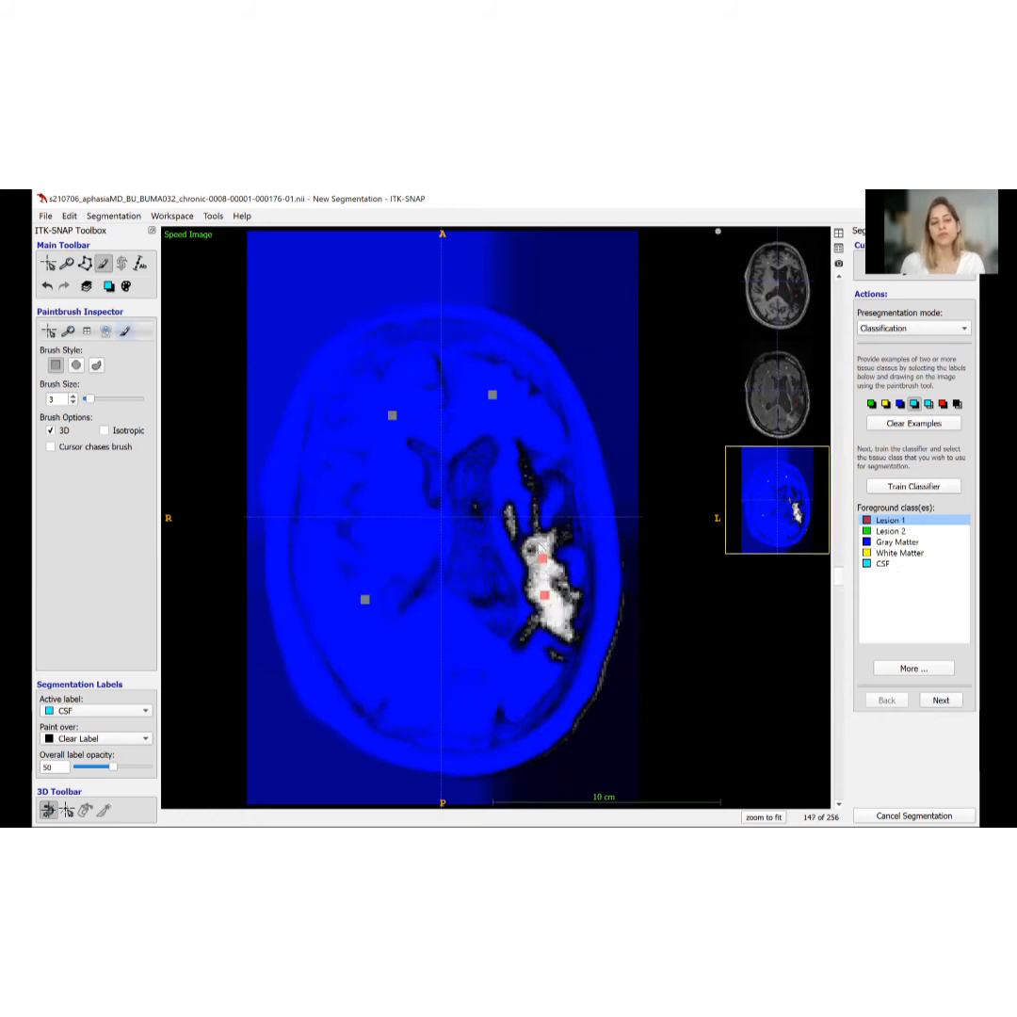
scroll(542, 559, down, 7)
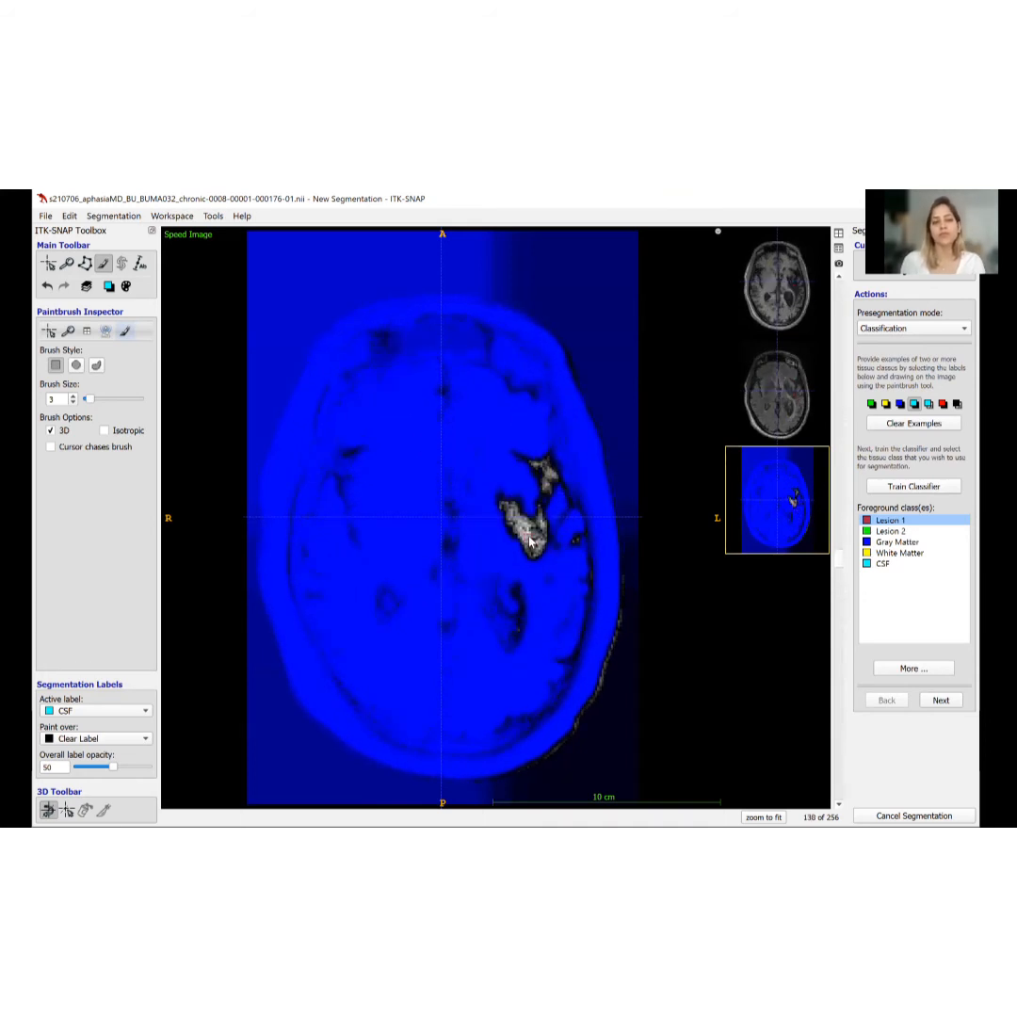
scroll(533, 518, down, 9)
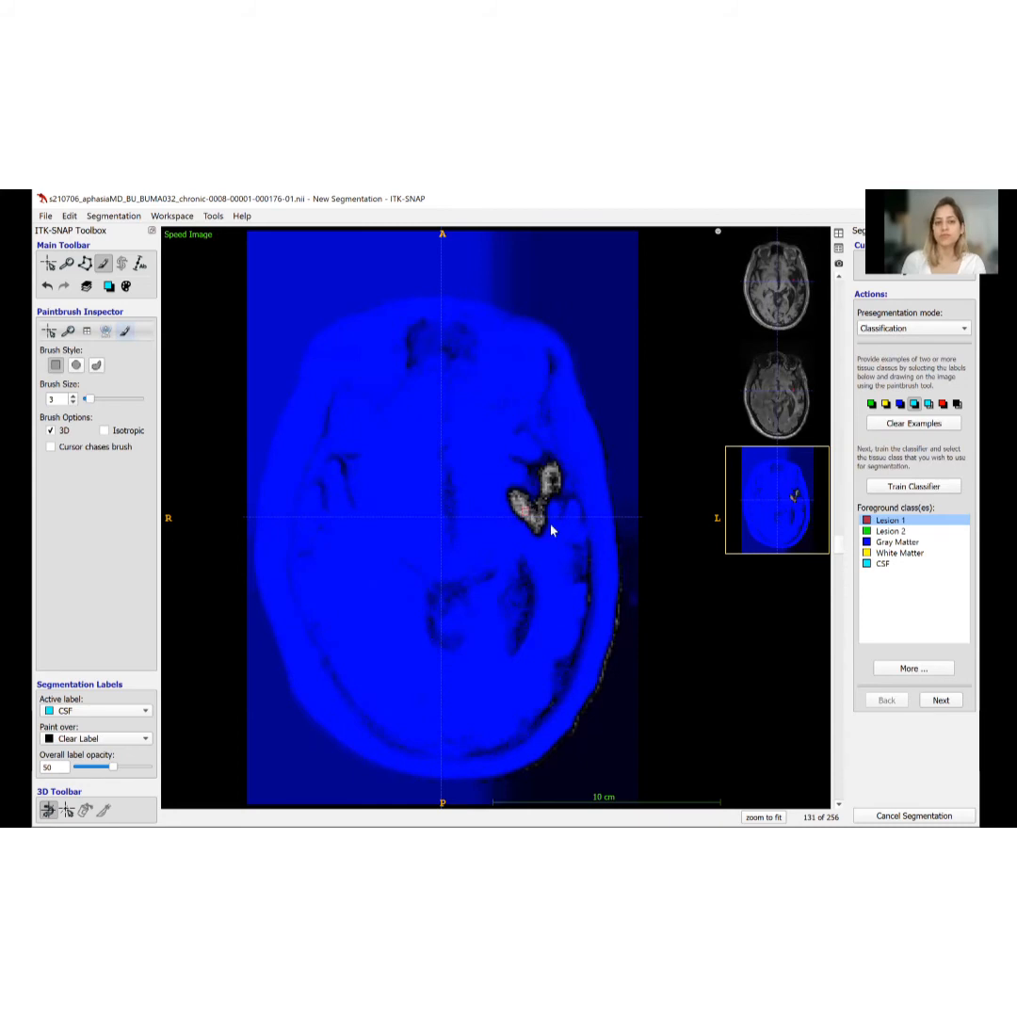
scroll(534, 524, up, 6)
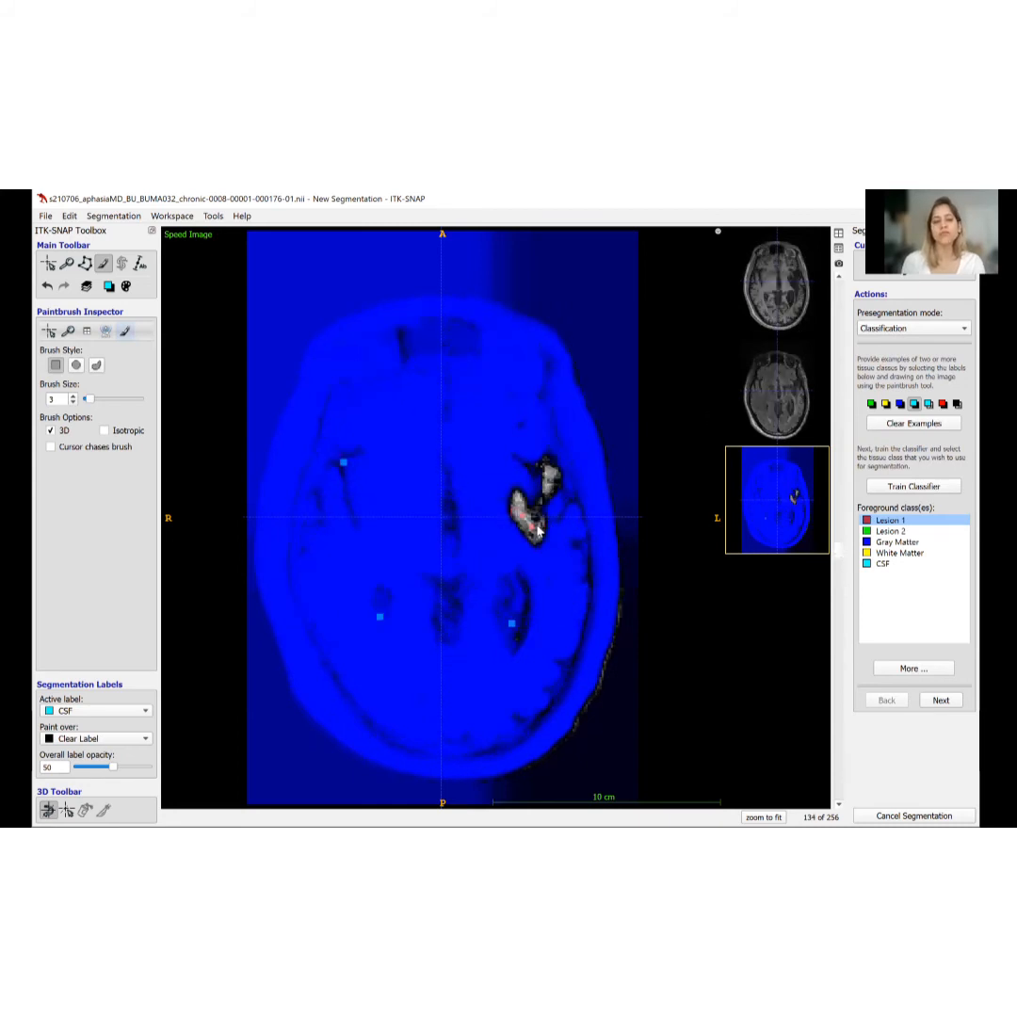
scroll(536, 546, up, 12)
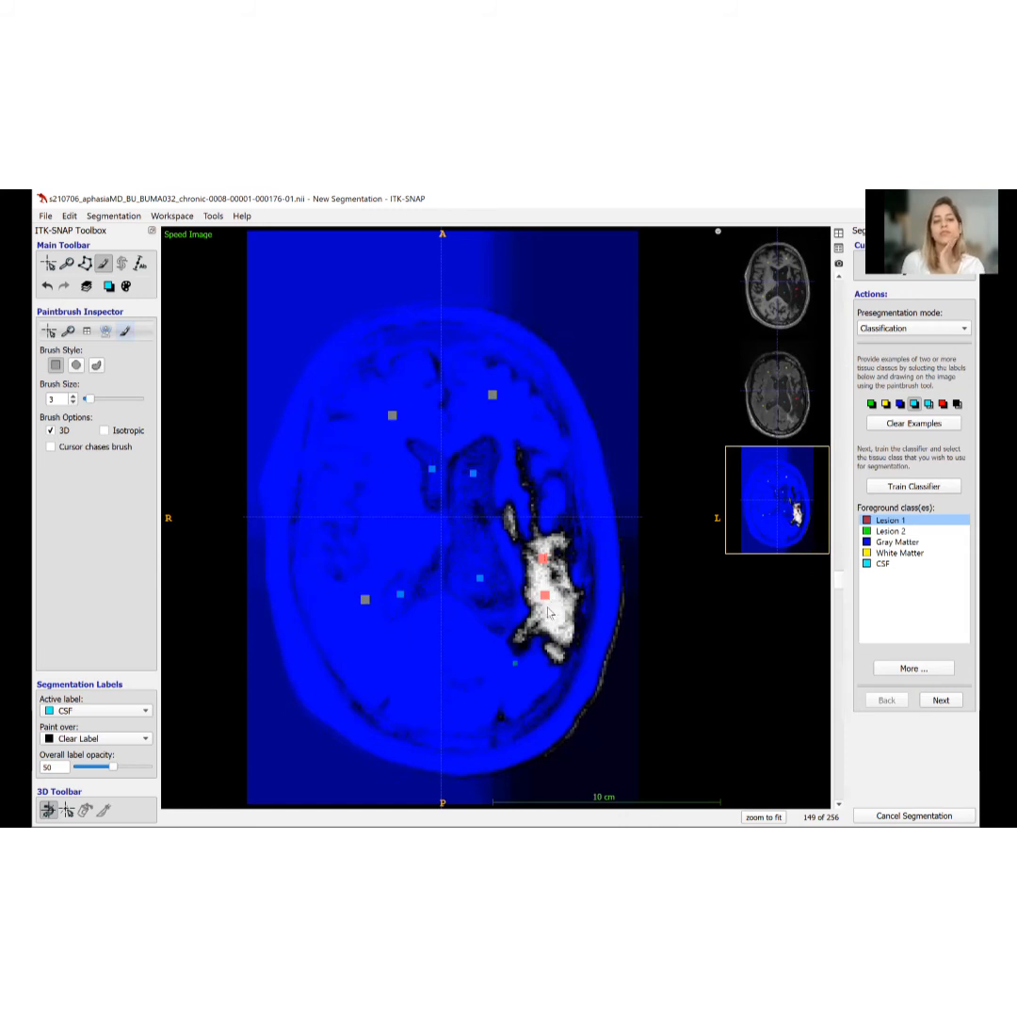
scroll(546, 615, up, 5)
scroll(543, 616, up, 8)
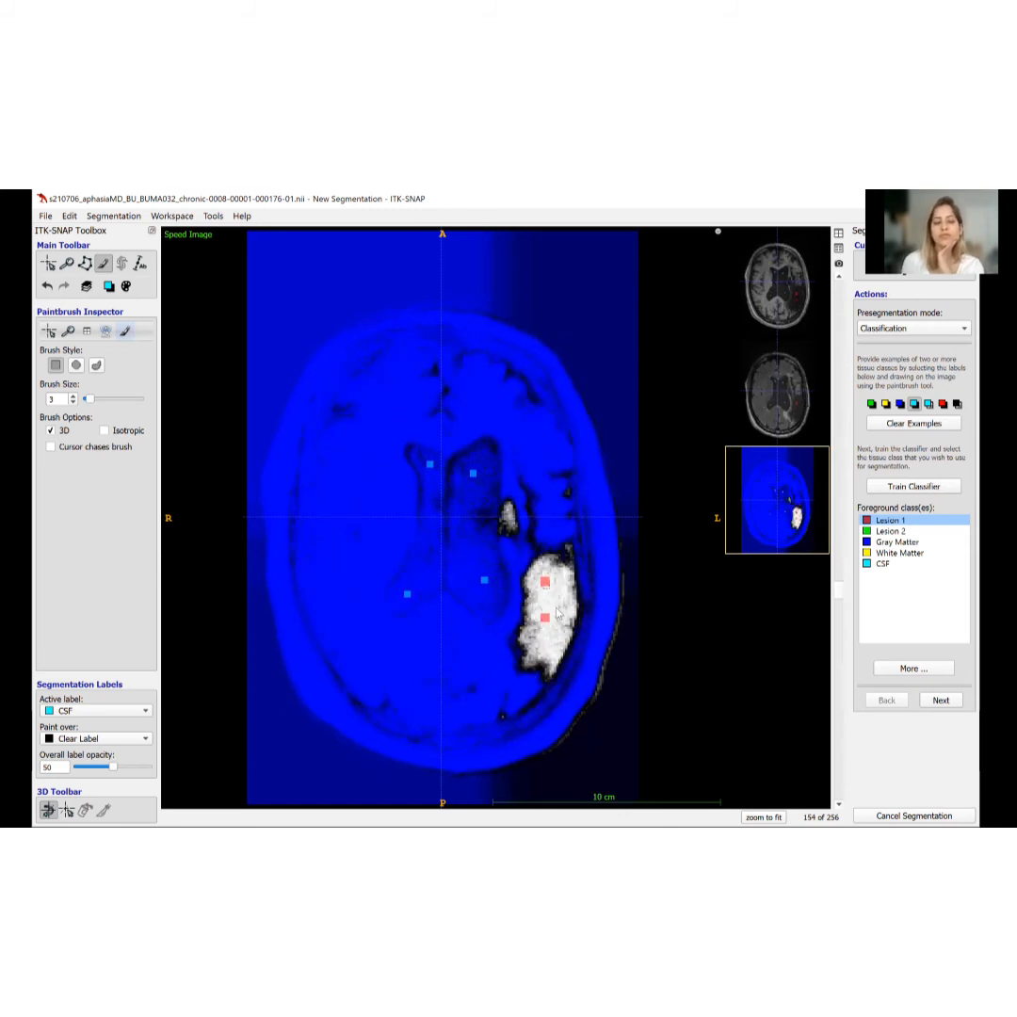
scroll(554, 614, up, 6)
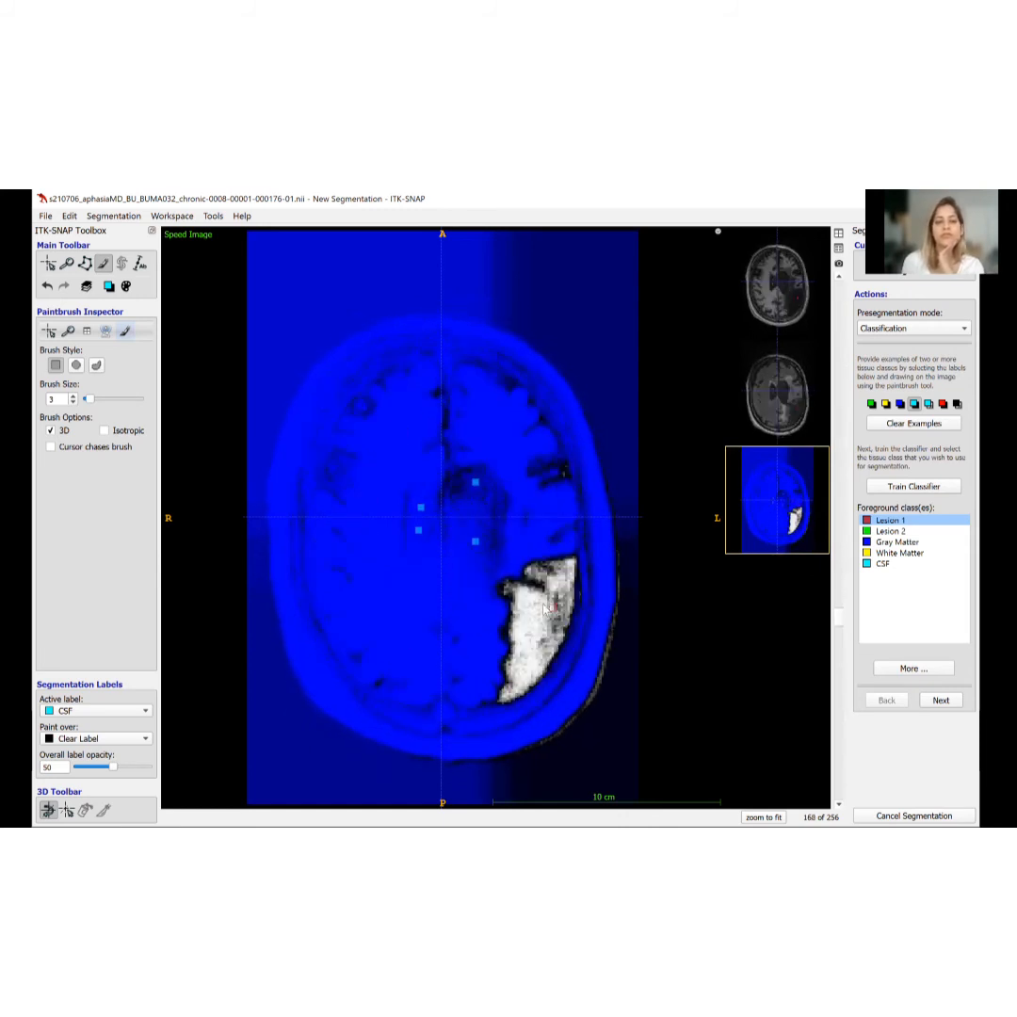
scroll(543, 610, up, 6)
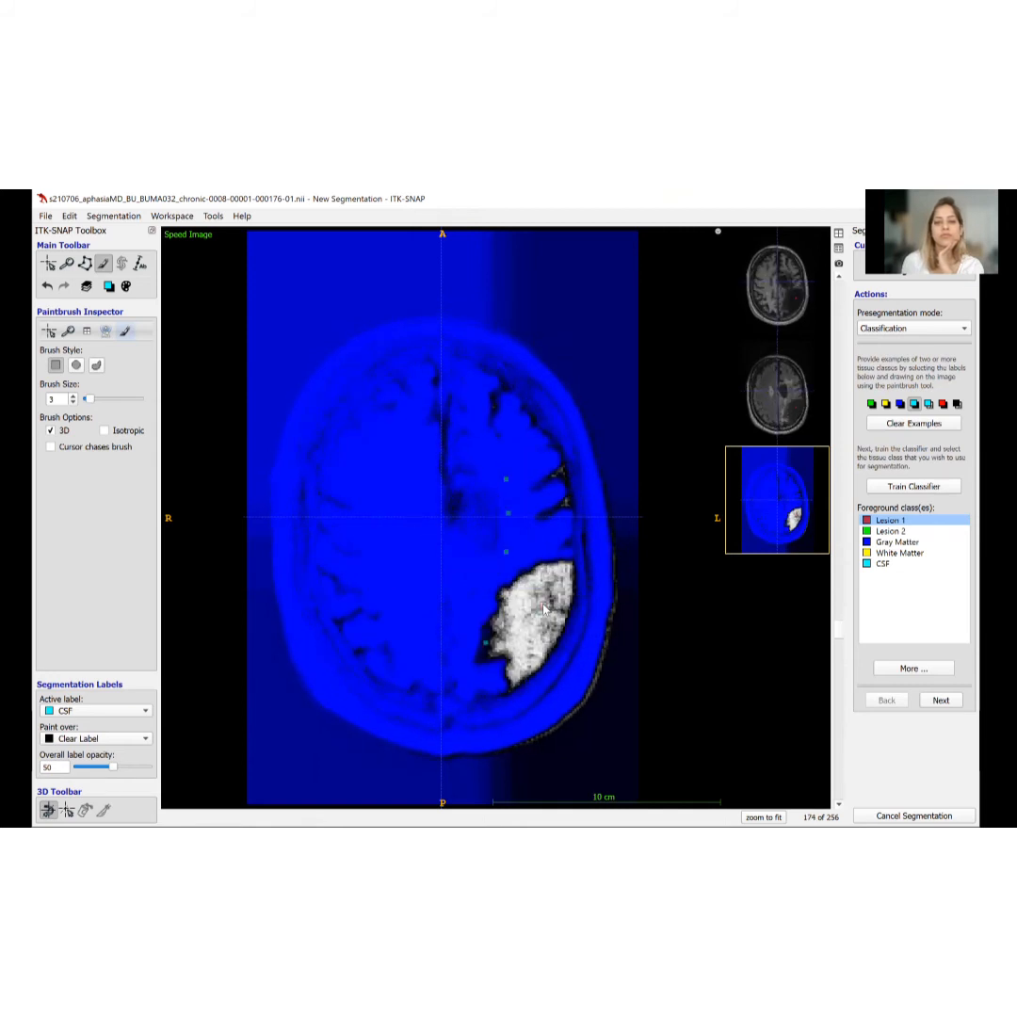
scroll(543, 610, up, 6)
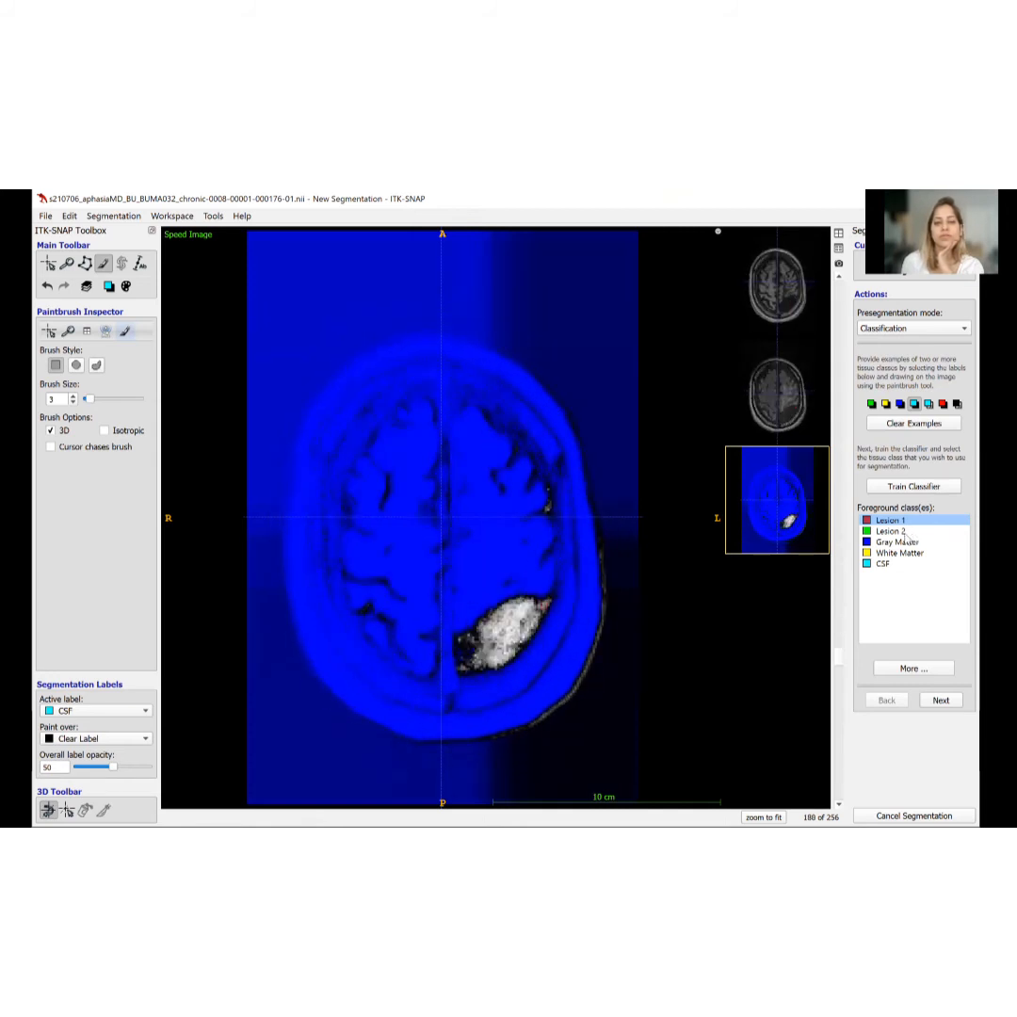
- Set Lesion 2 as the foreground class and examine its speed image from slice 190 down to slice 150
click(890, 531)
scroll(429, 462, up, 10)
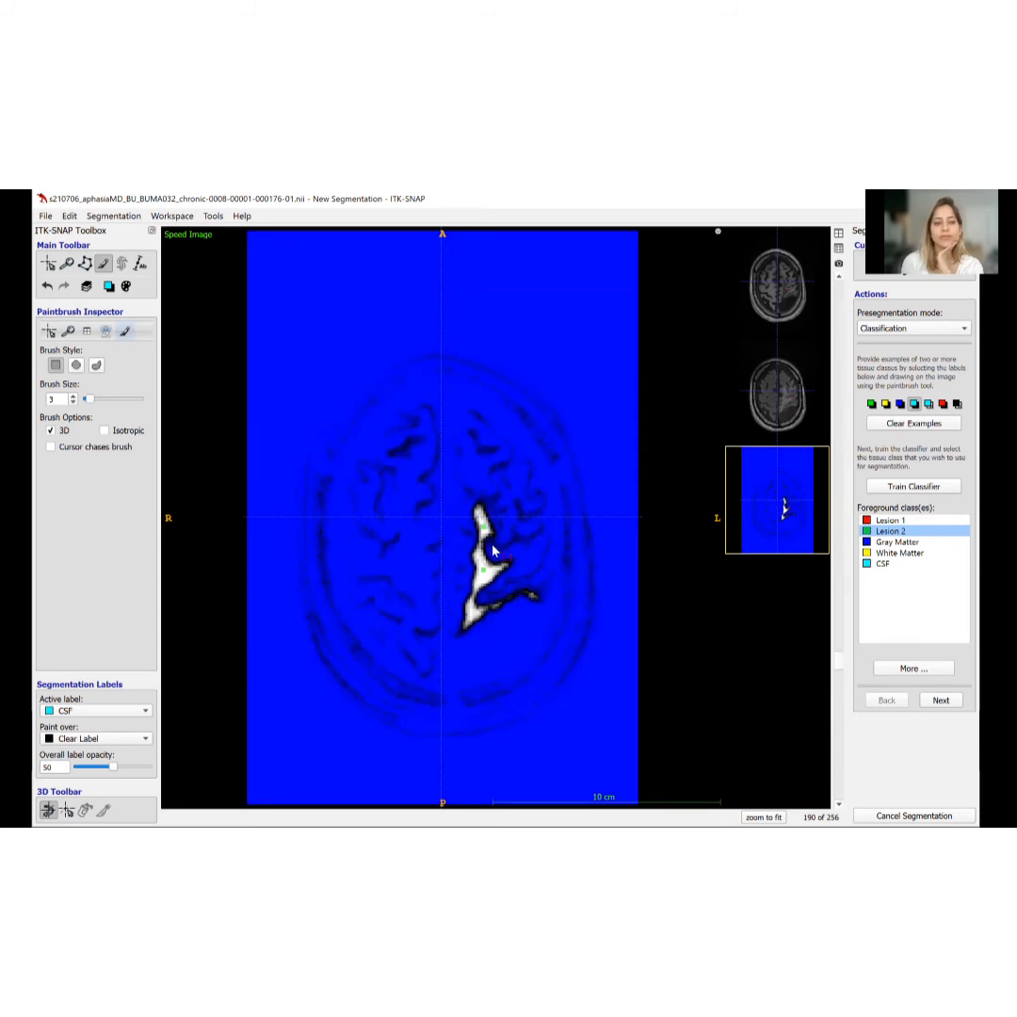
scroll(493, 552, down, 10)
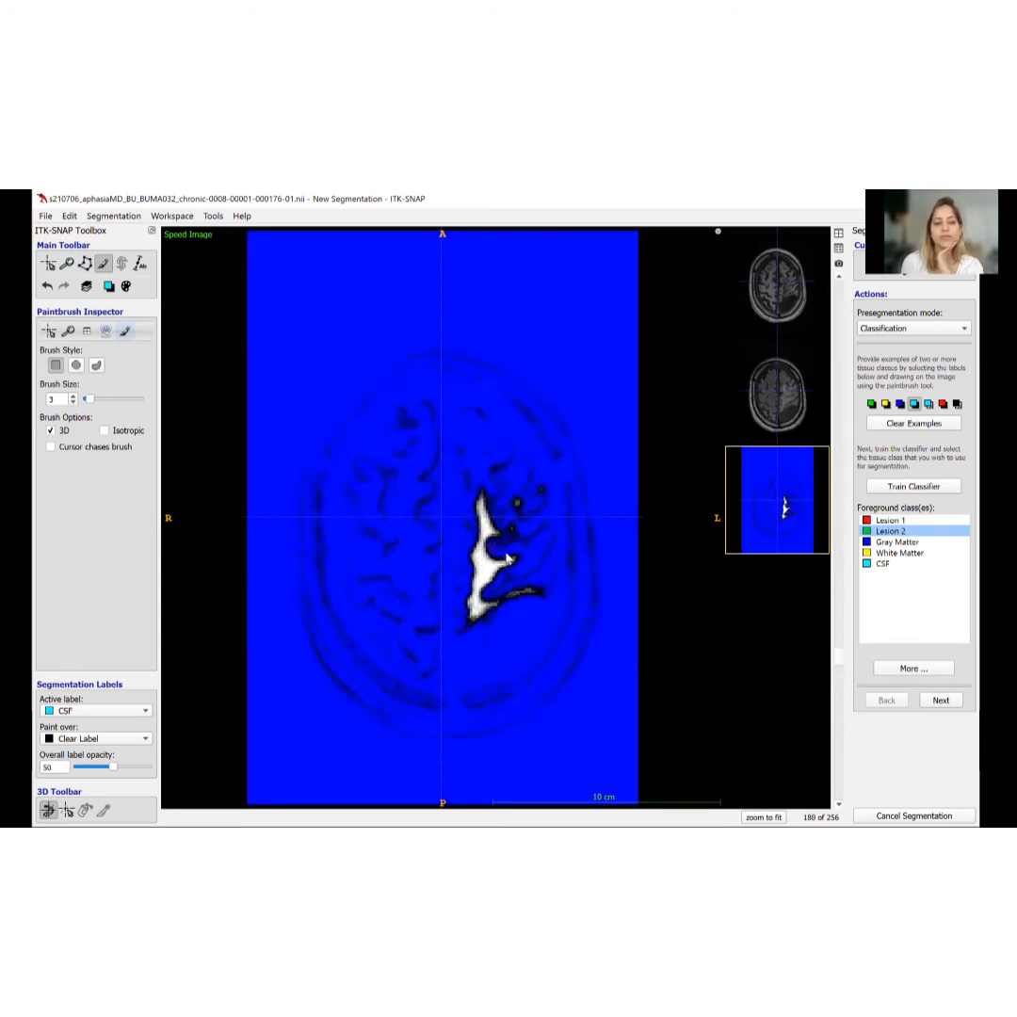
scroll(506, 559, down, 5)
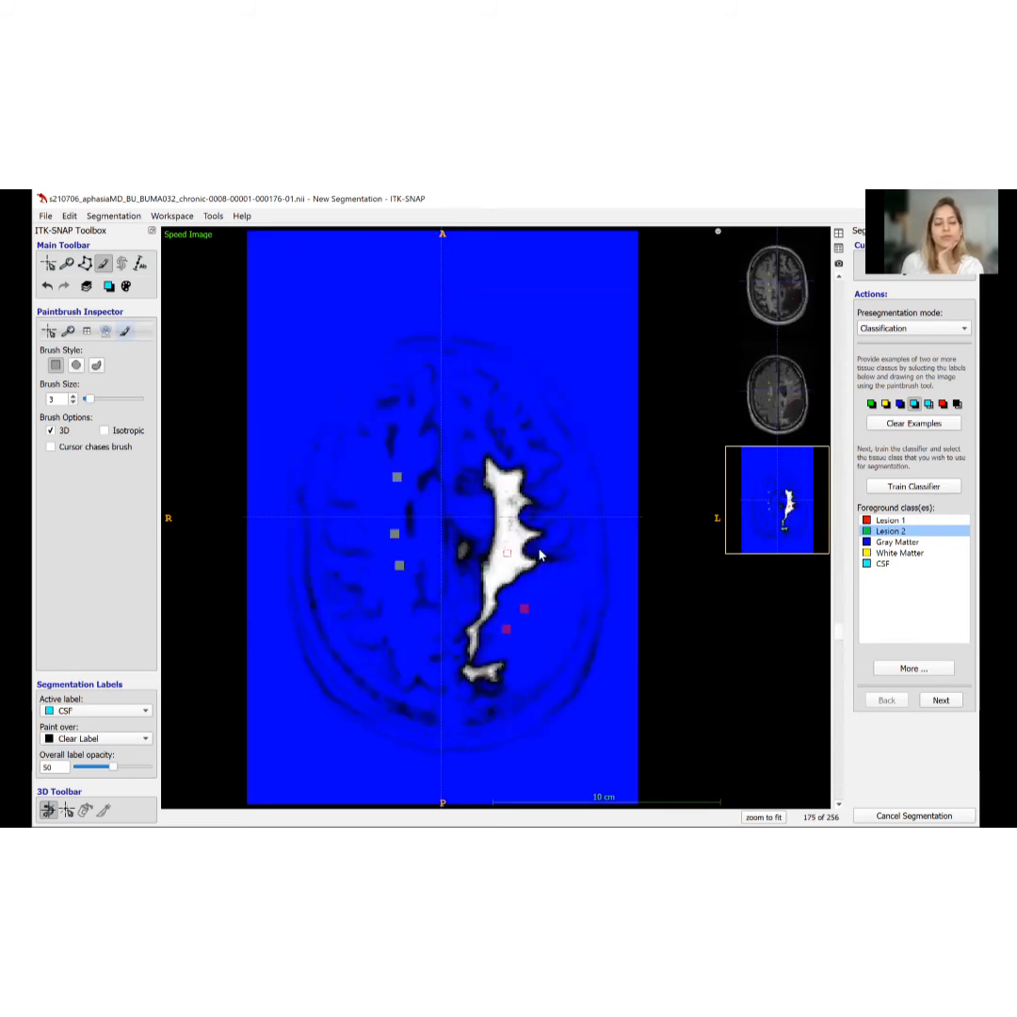
scroll(541, 554, down, 12)
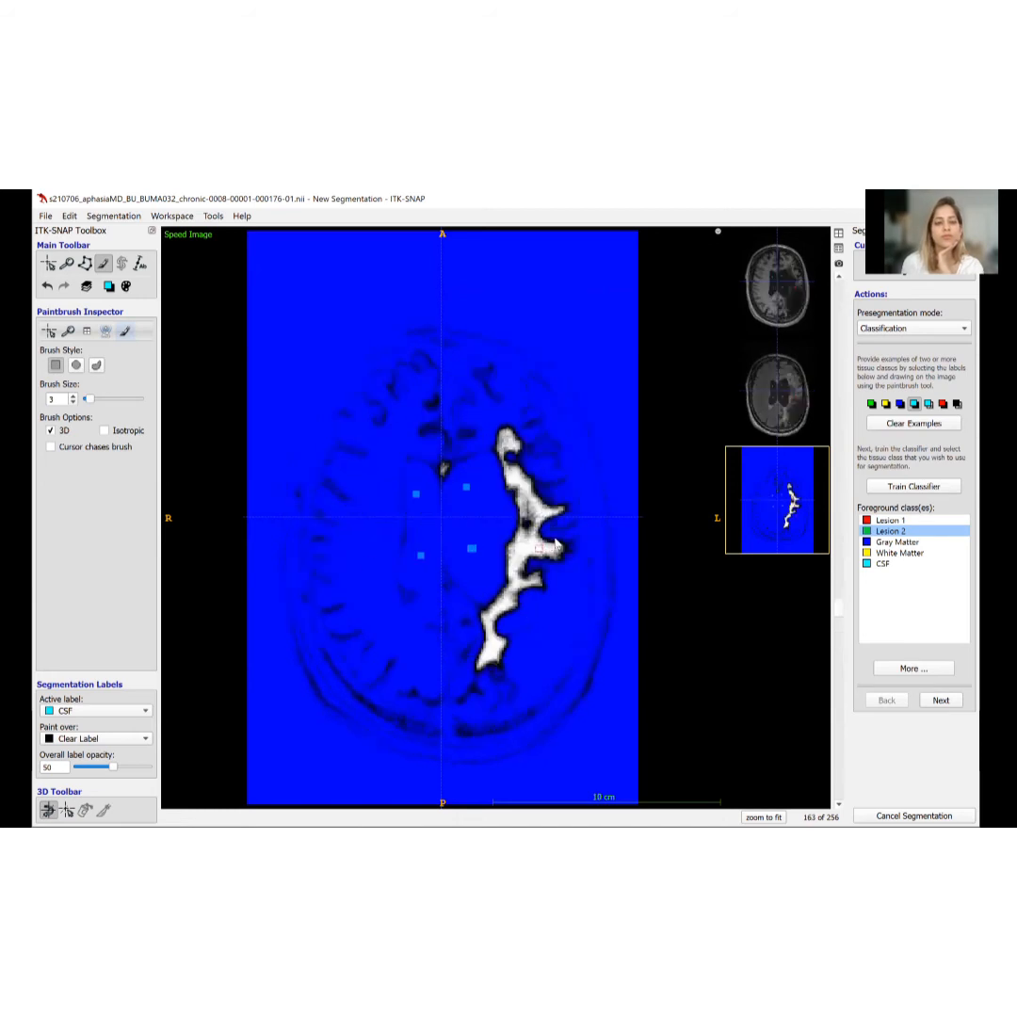
scroll(556, 545, down, 3)
scroll(553, 542, down, 3)
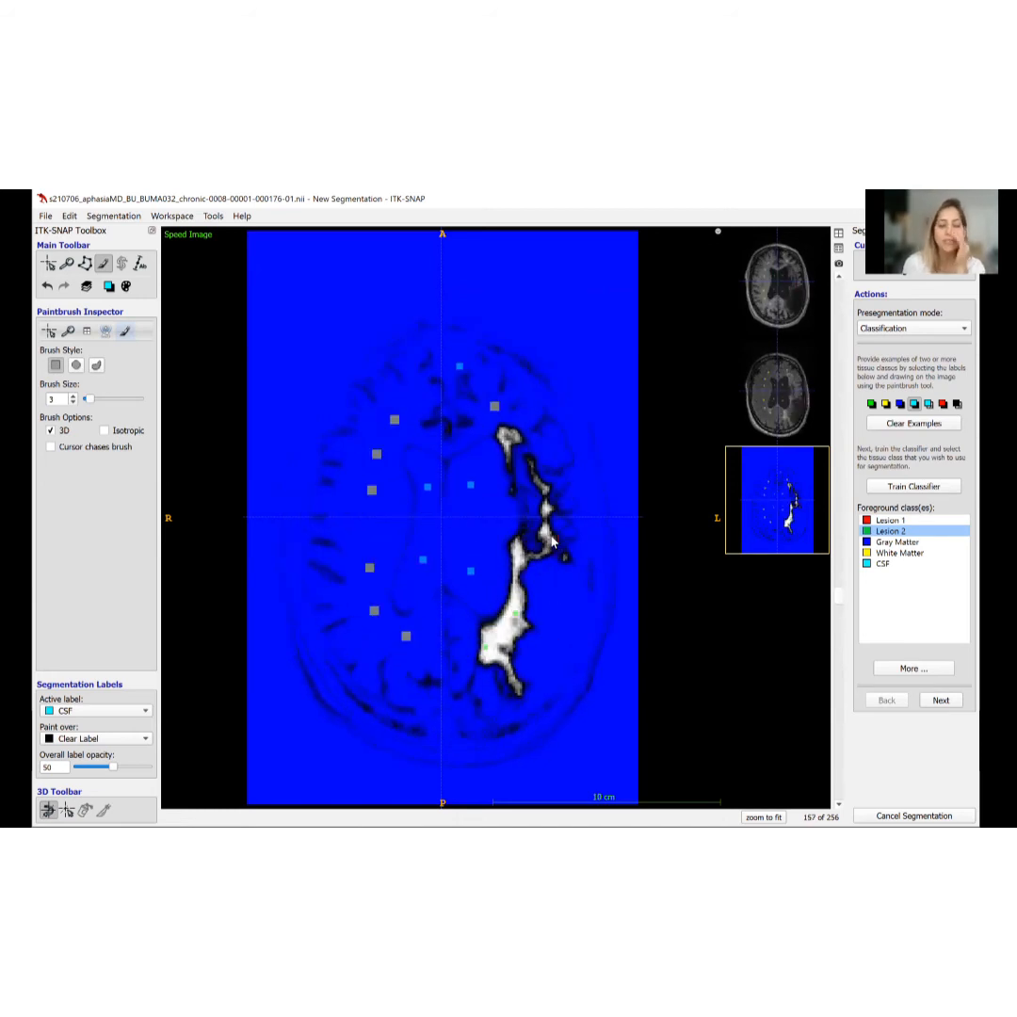
scroll(553, 542, down, 7)
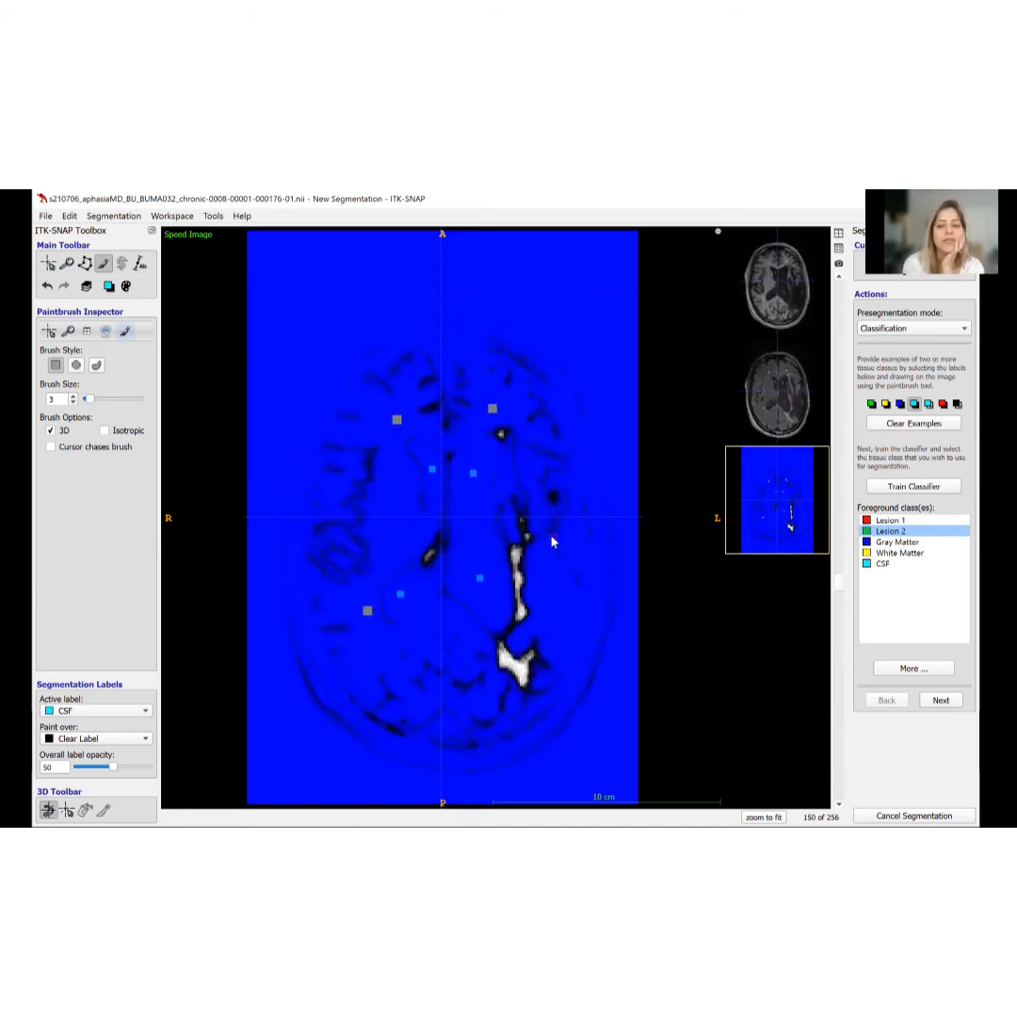
- Inspect the speed images of the Gray Matter and White Matter classes around slice 149
click(892, 542)
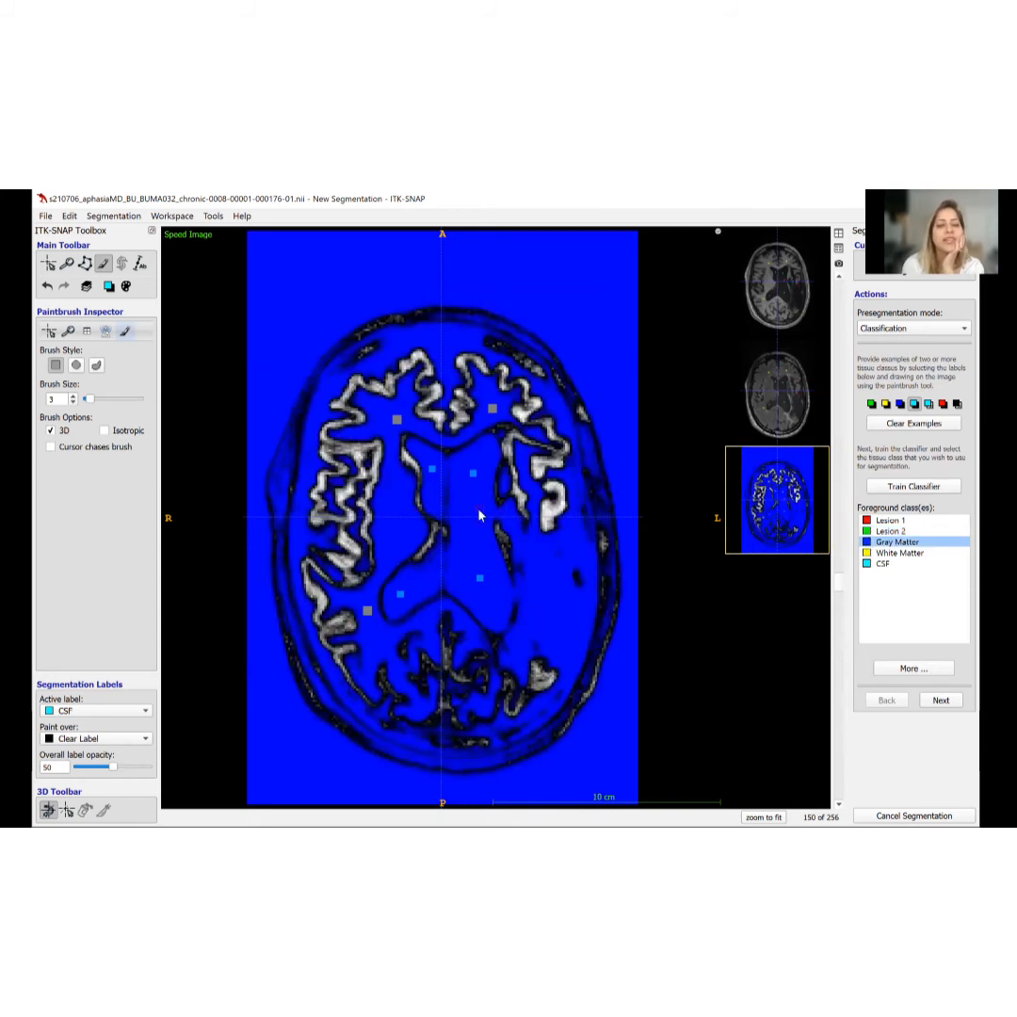
scroll(480, 516, down, 1)
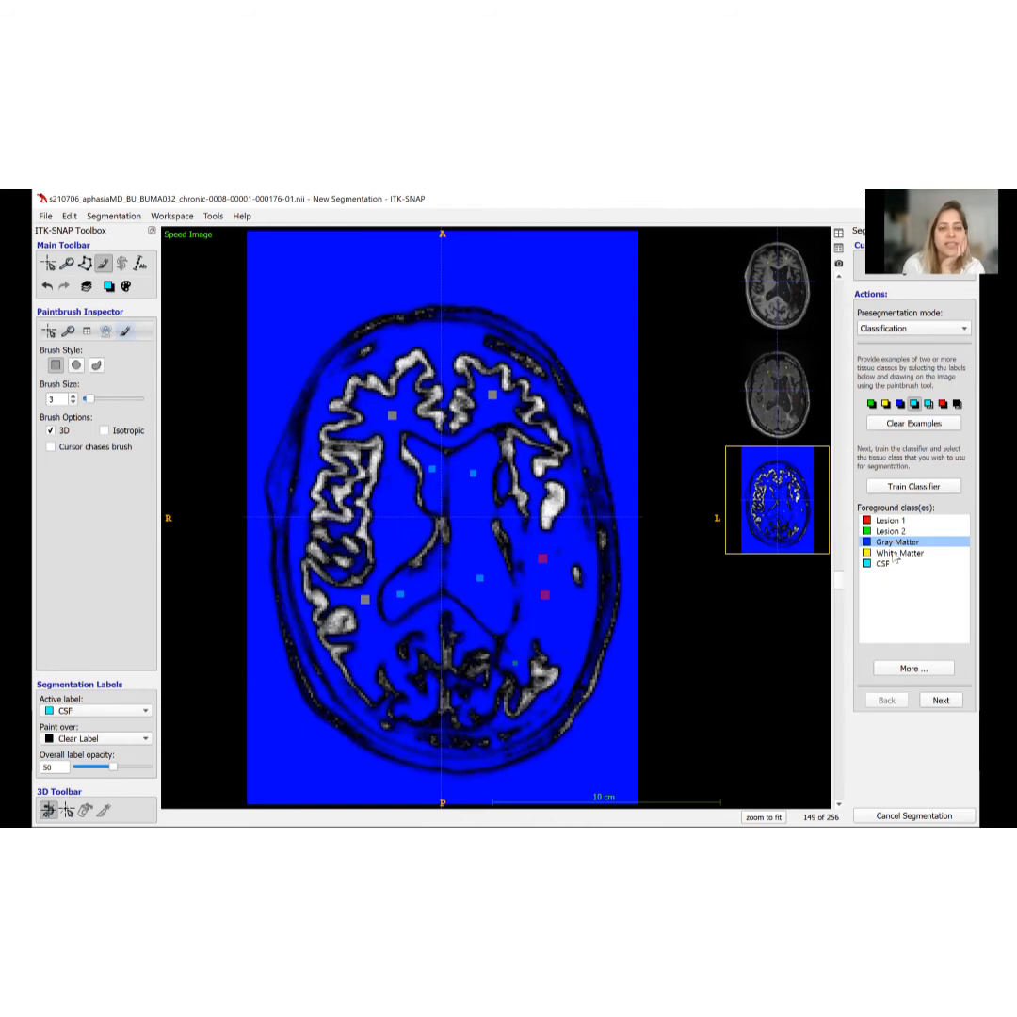
click(897, 553)
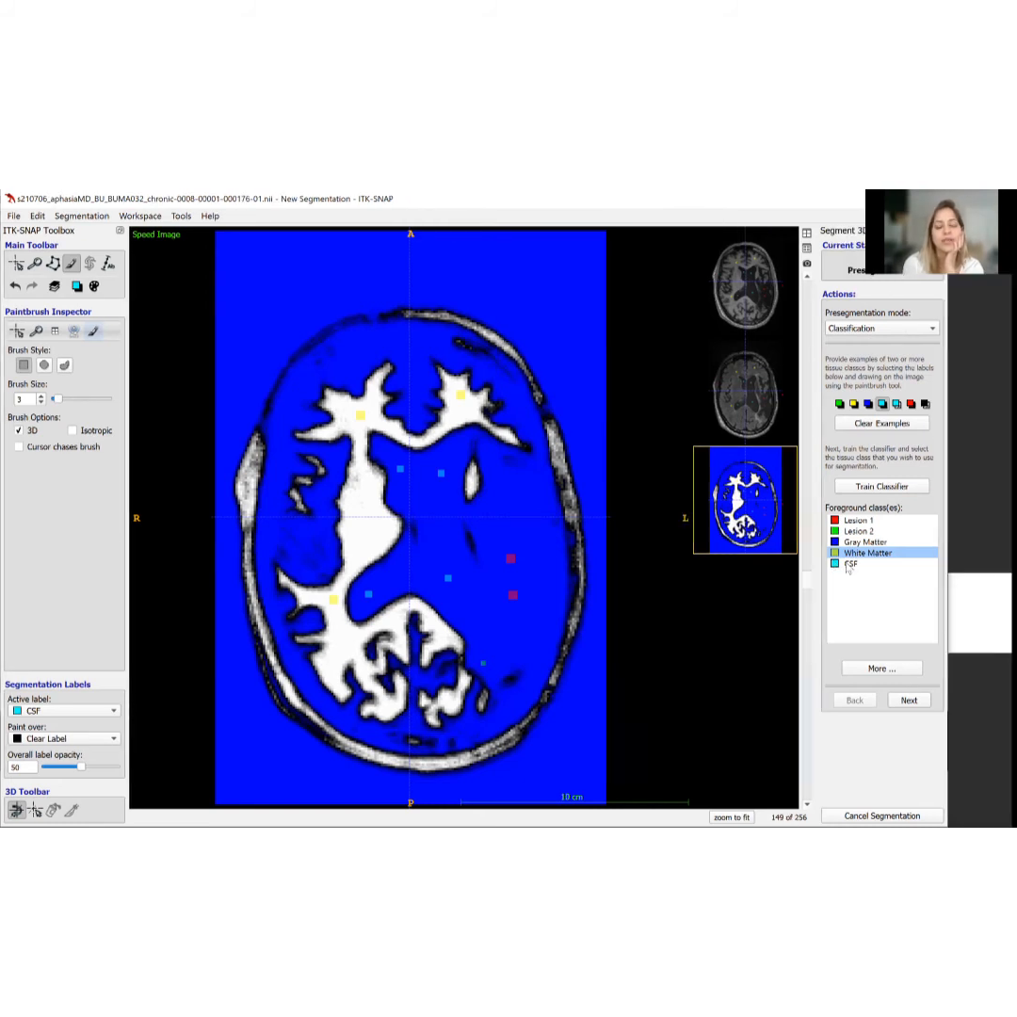
- Set CSF as the foreground class and examine its speed image on the slices between 145 and 156
click(854, 564)
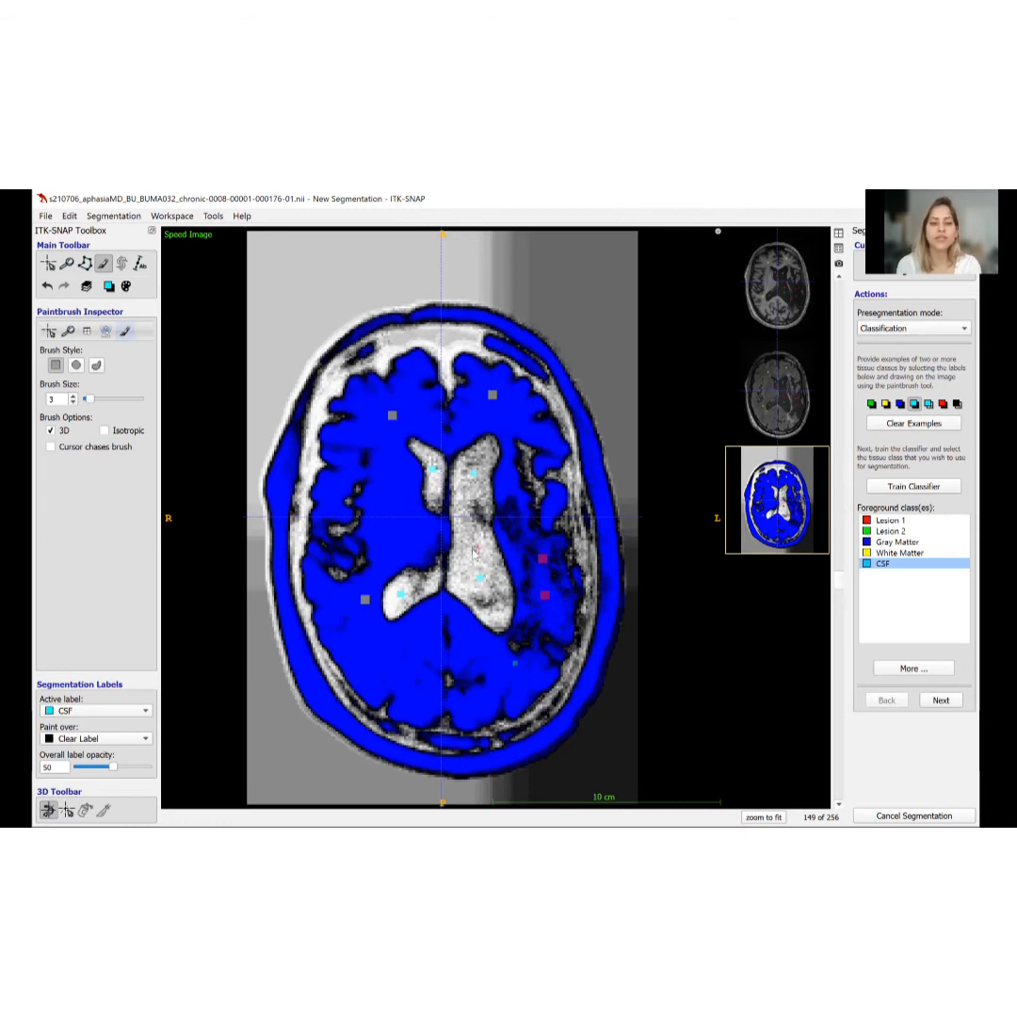
scroll(469, 497, up, 1)
scroll(466, 509, up, 1)
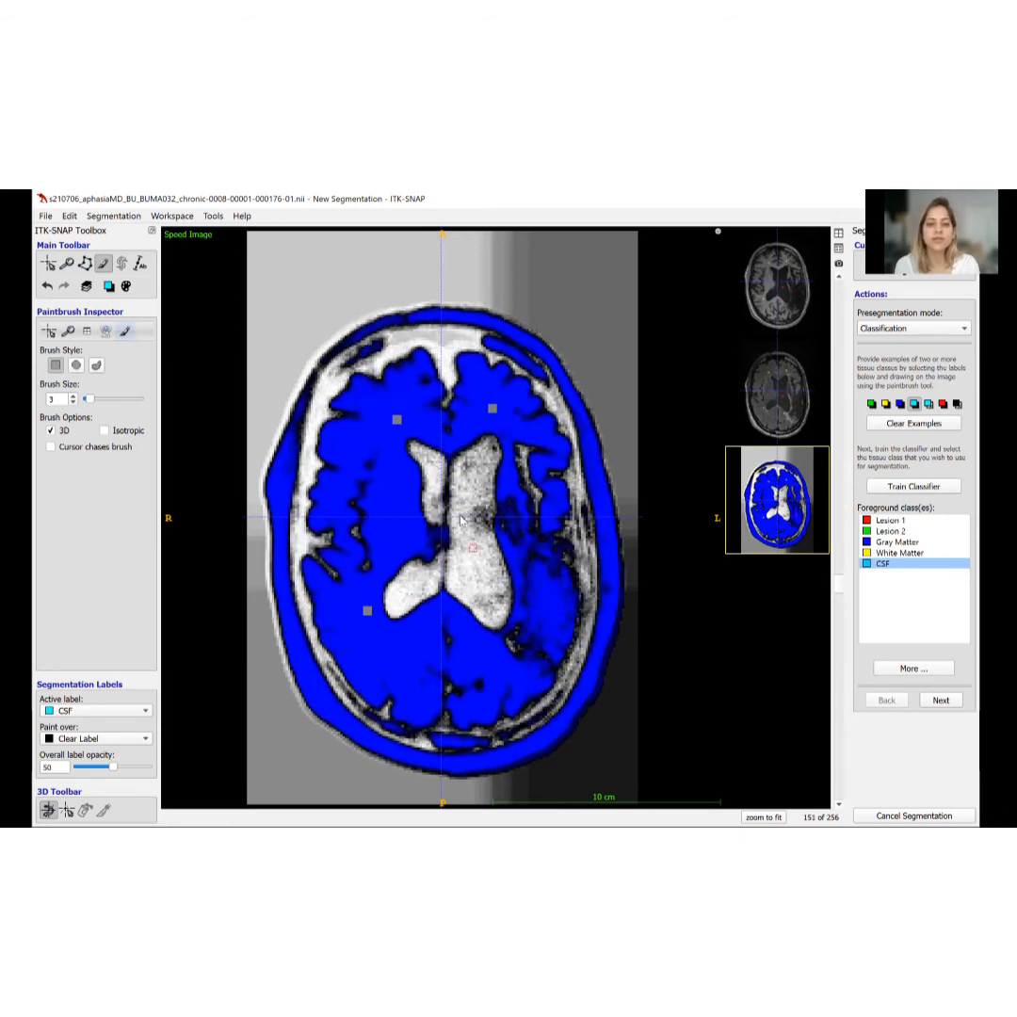
scroll(463, 524, up, 3)
scroll(470, 540, up, 2)
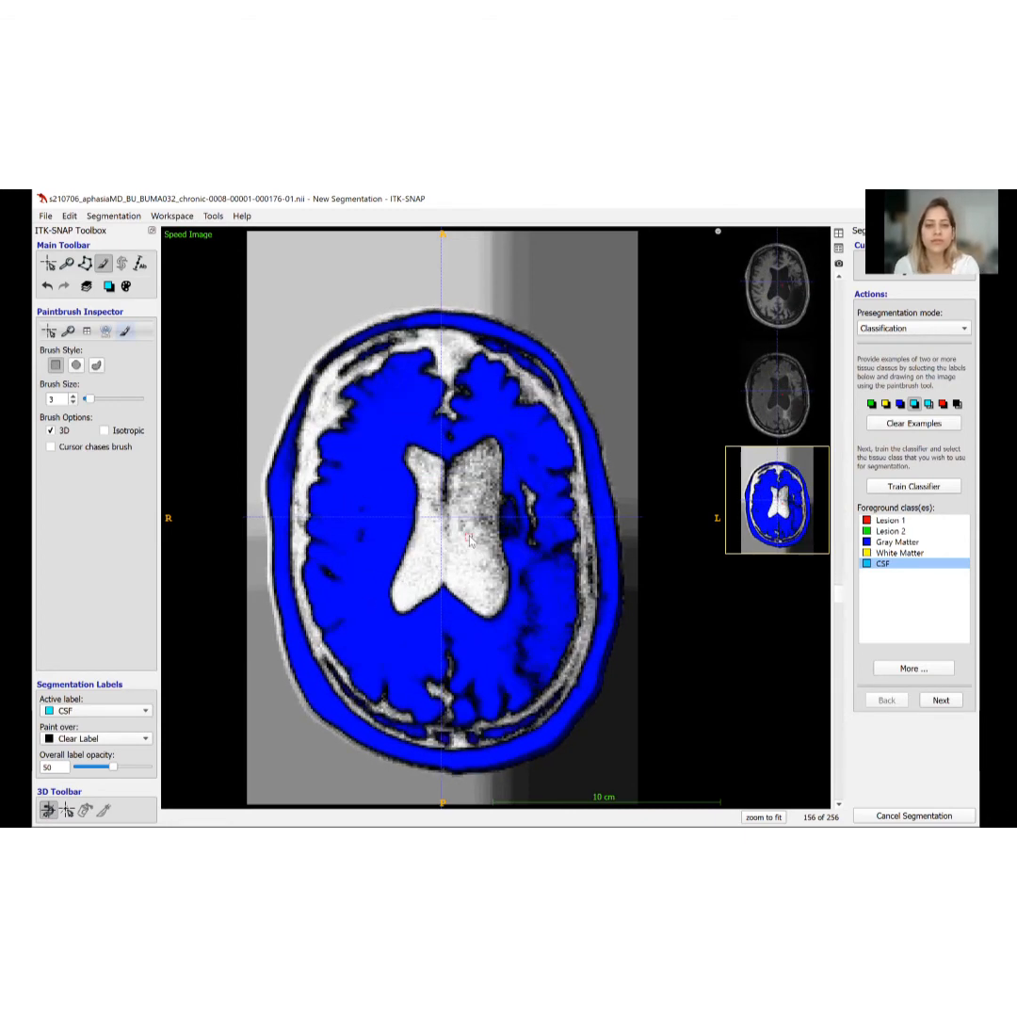
scroll(471, 538, down, 7)
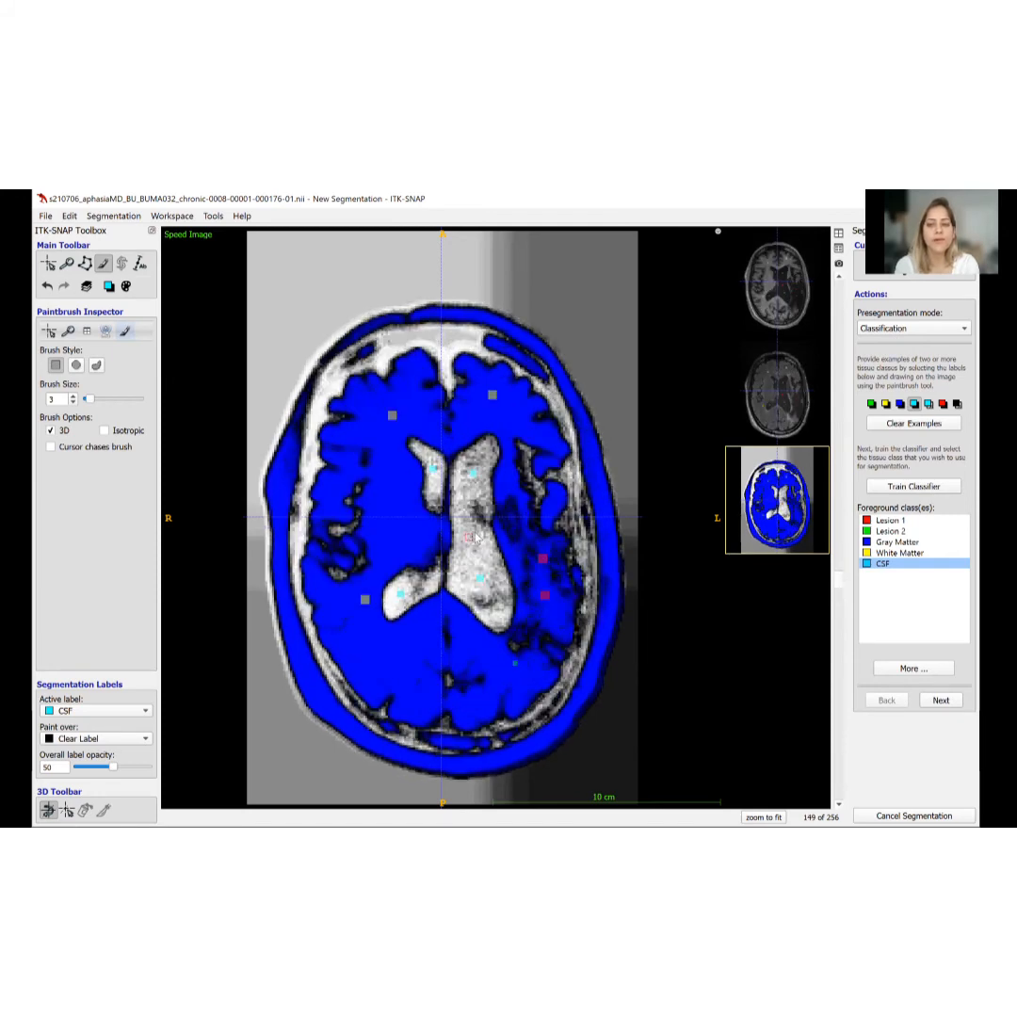
scroll(477, 535, down, 3)
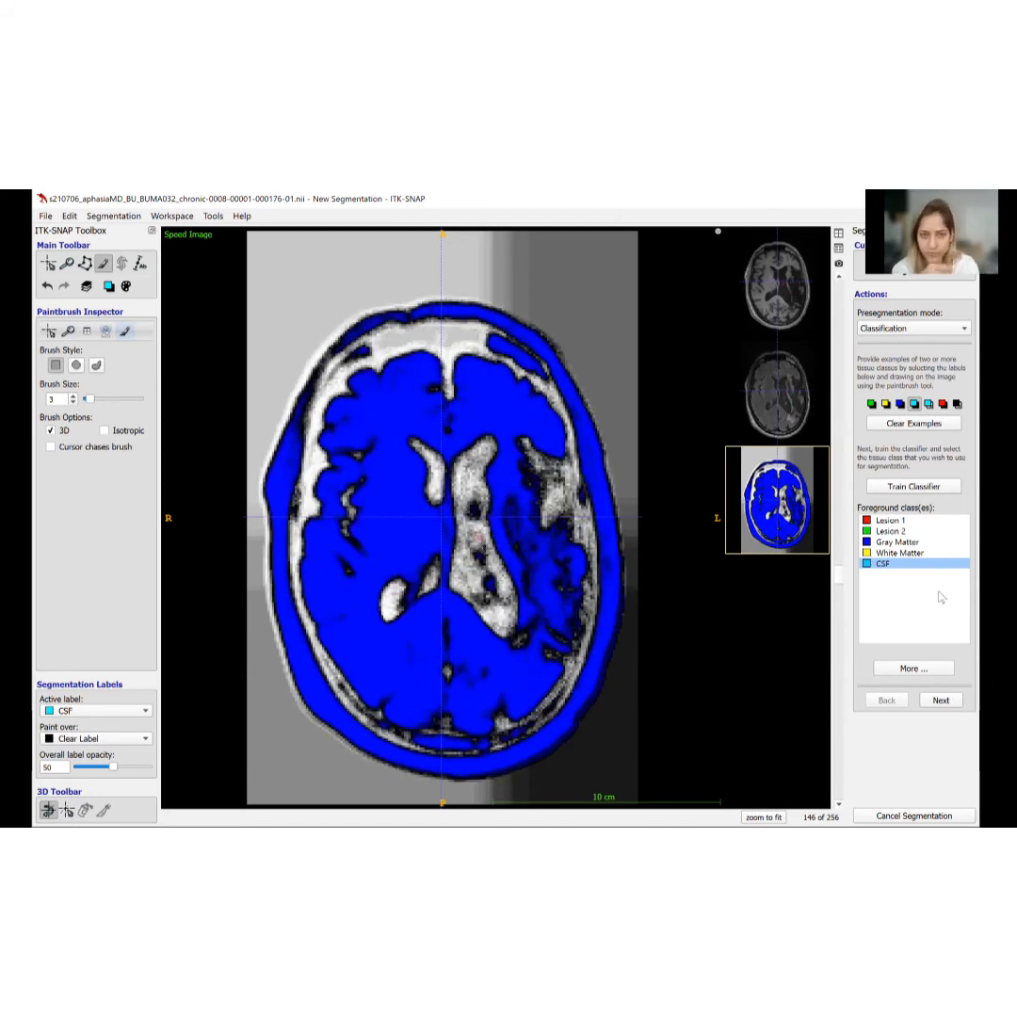
scroll(479, 546, down, 1)
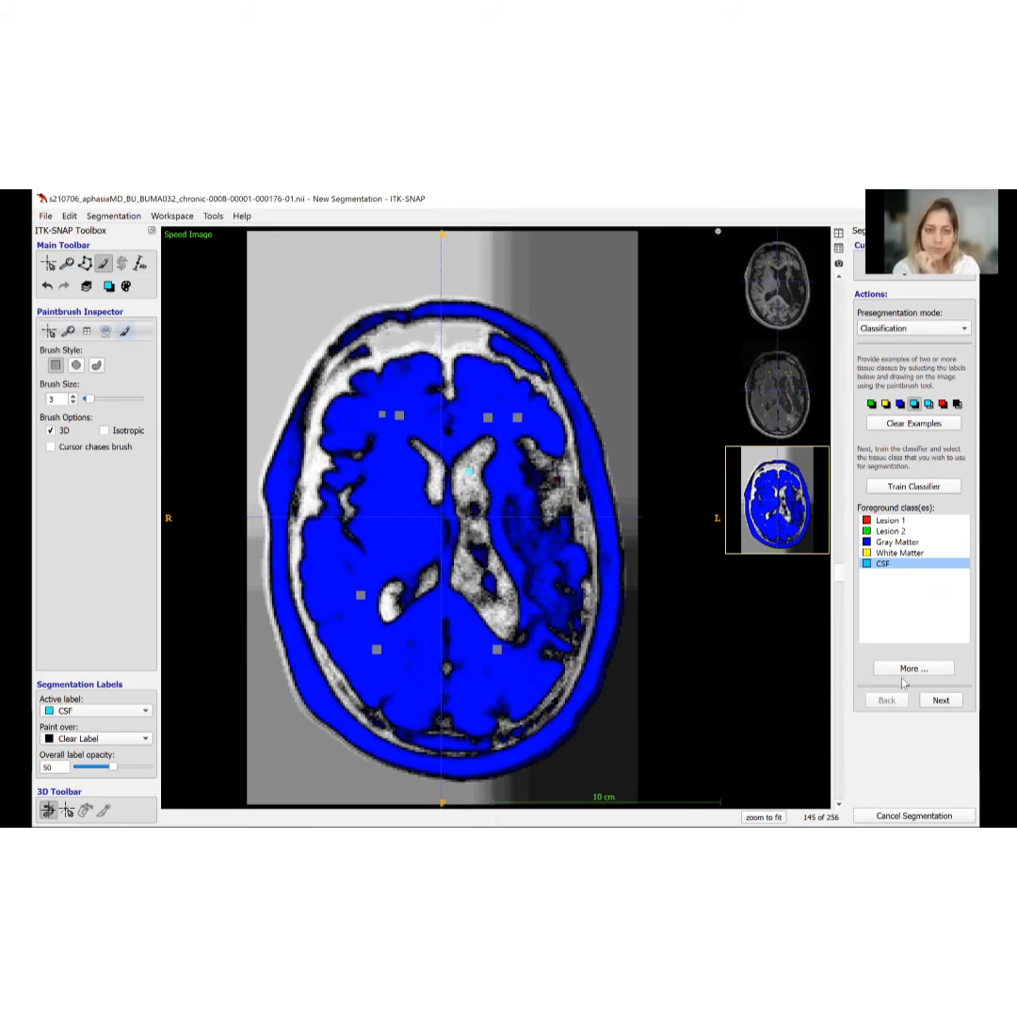
- Review the additional features and random forest classifier settings used for the classification
click(910, 669)
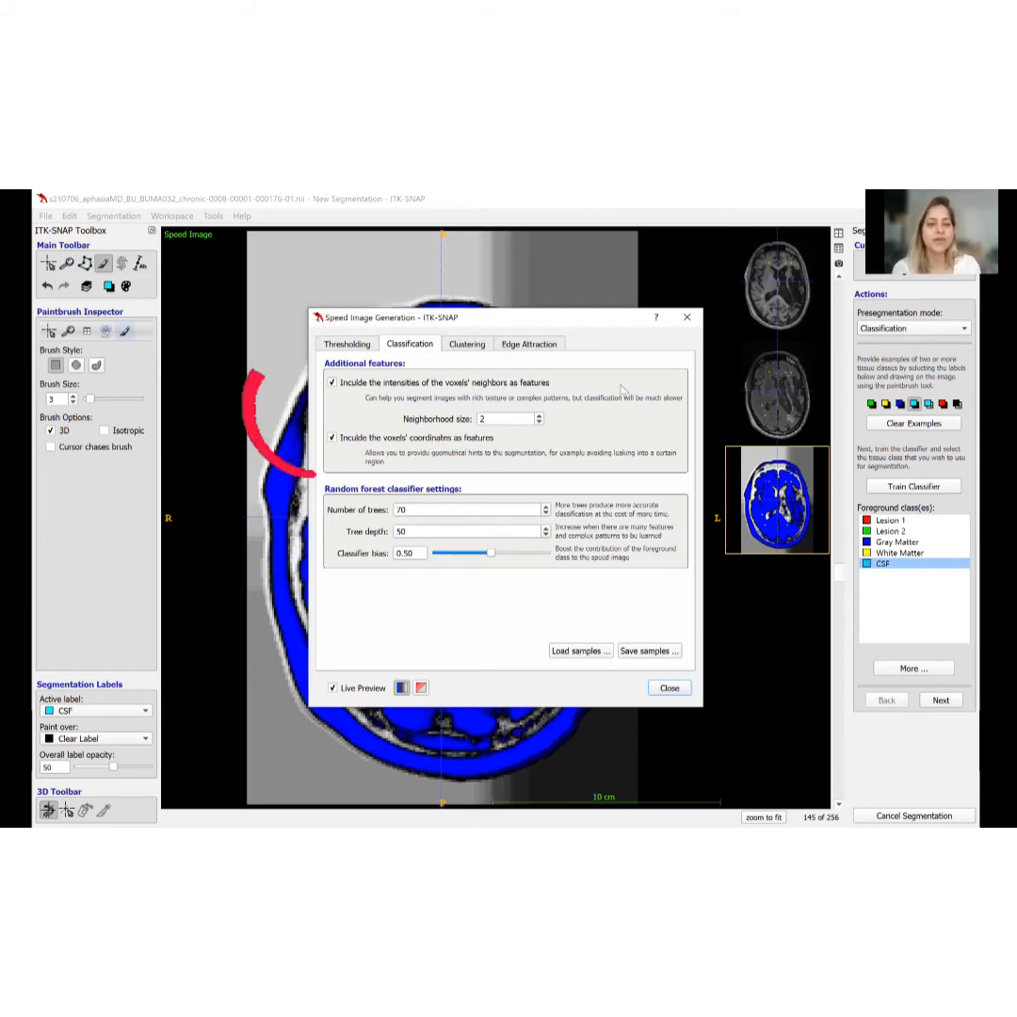
click(669, 689)
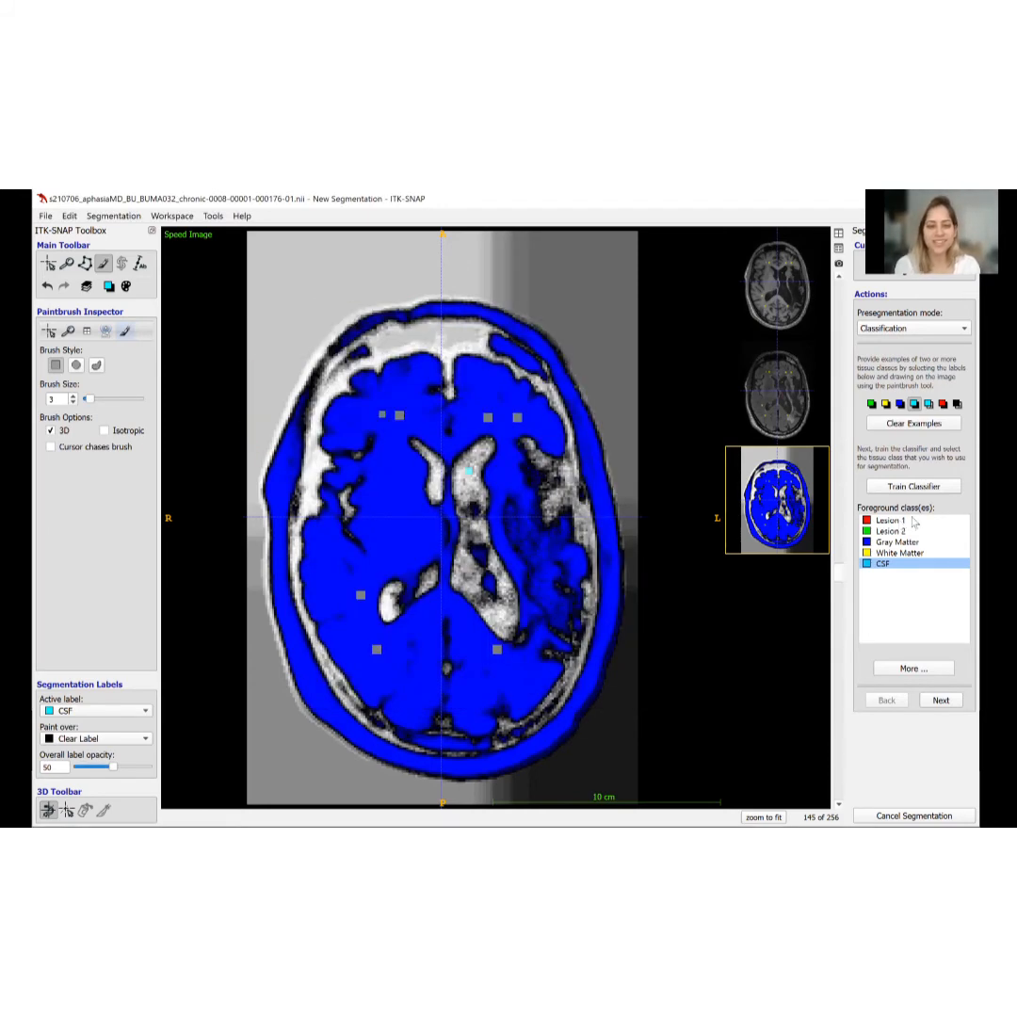
- Select Lesion 1 and Lesion 2 together as foreground classes and check the combined speed image up to slice 147
click(895, 521)
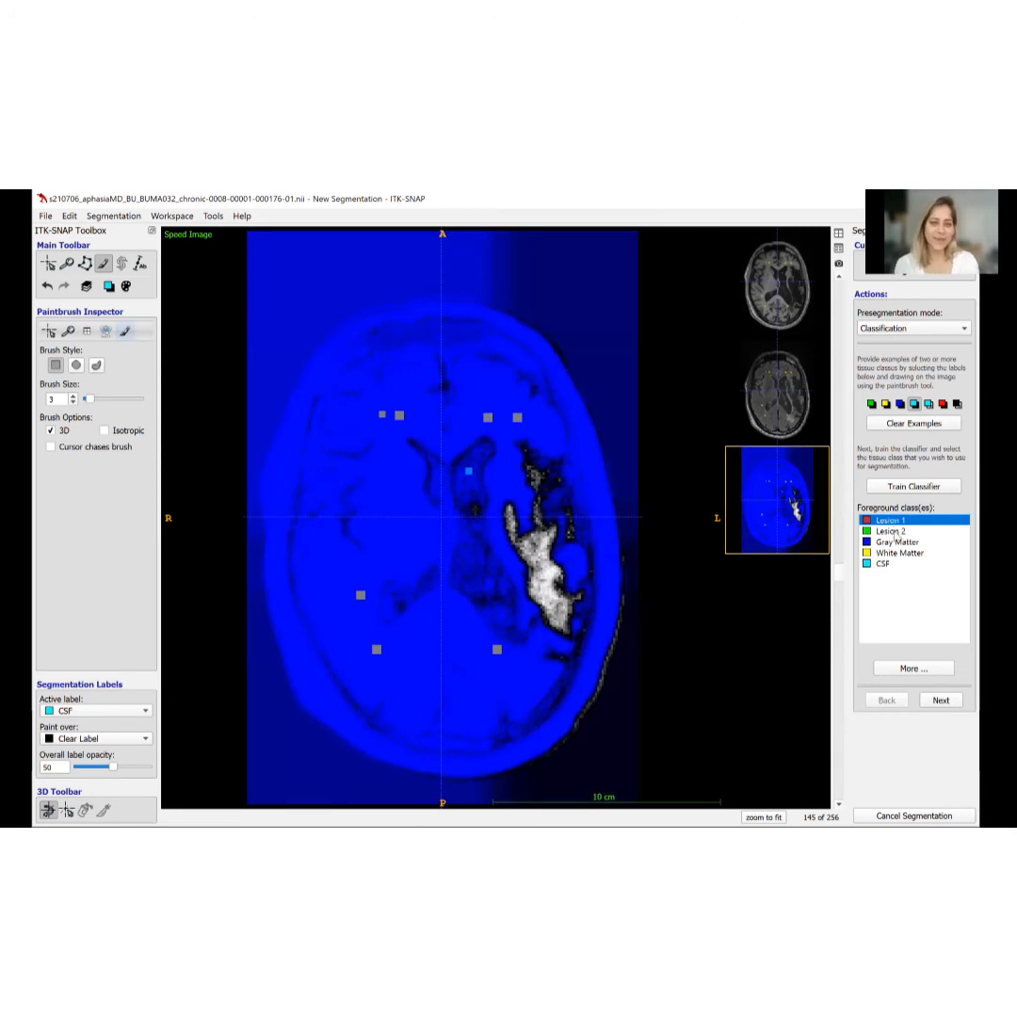
ctrl+click(895, 533)
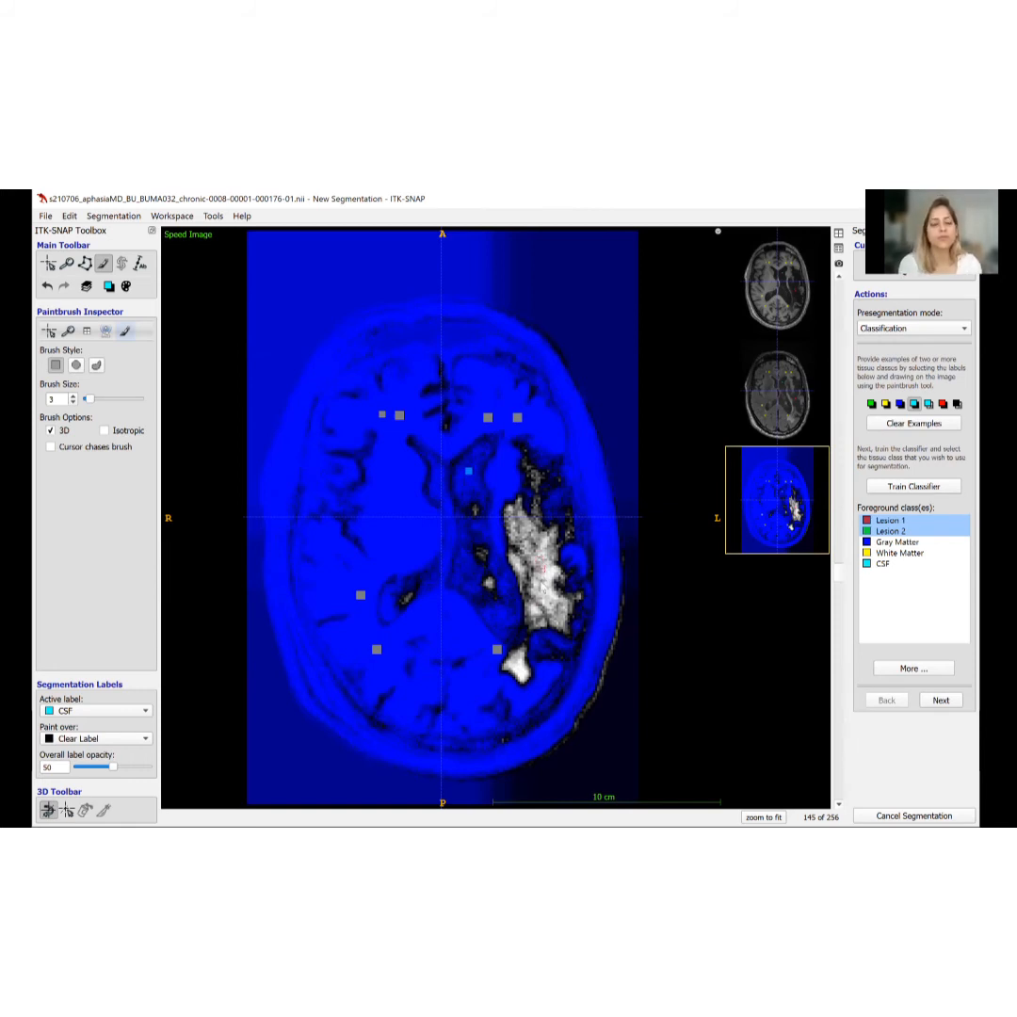
scroll(543, 571, up, 2)
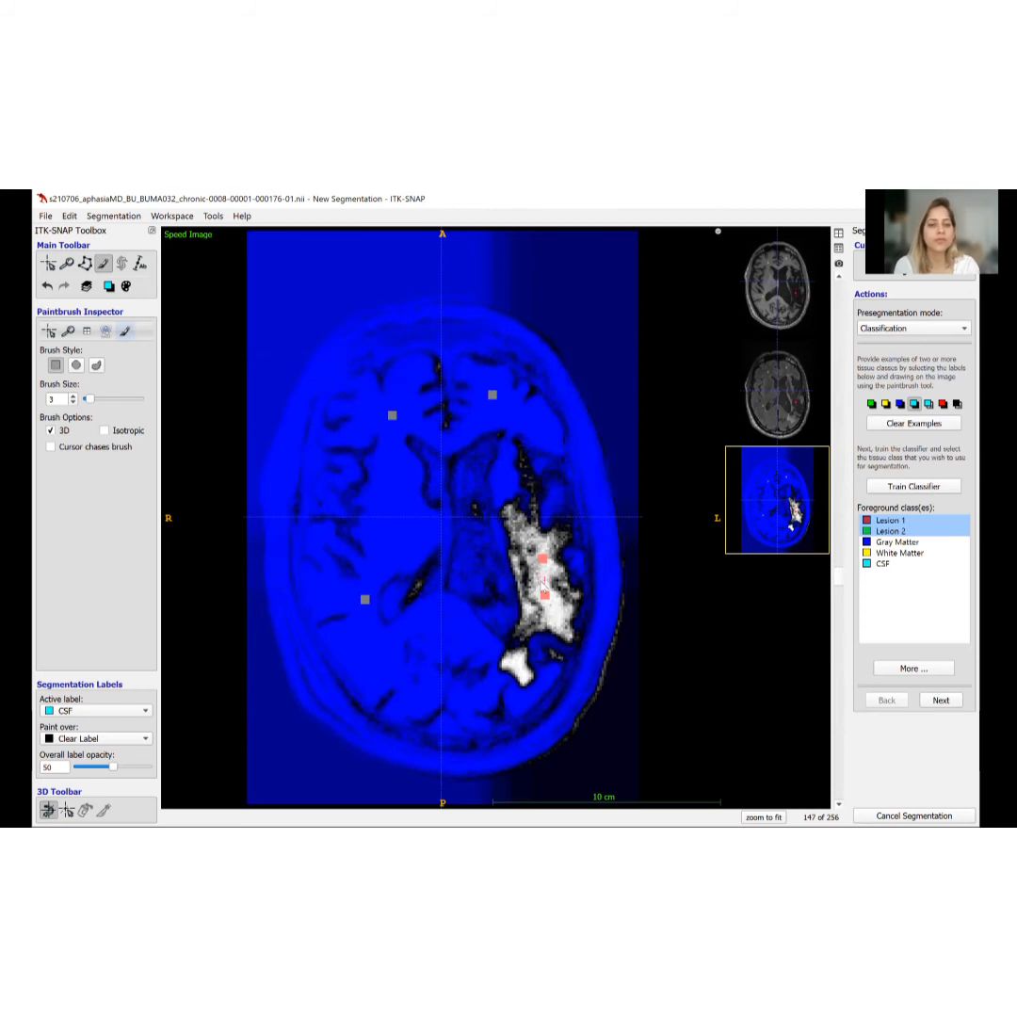
- Check the combined lesion speed image down to slice 138 and set Lesion 1 as the only foreground class
scroll(477, 341, down, 6)
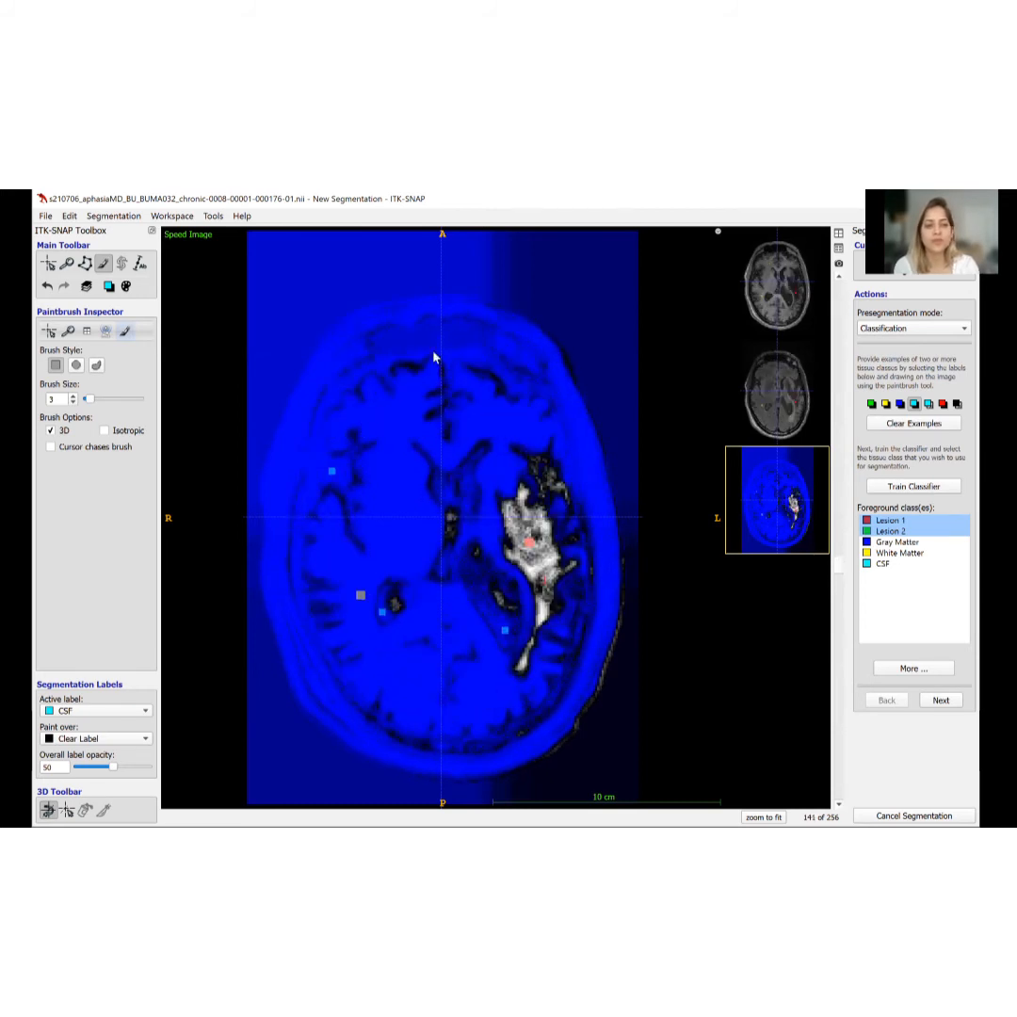
scroll(435, 357, down, 3)
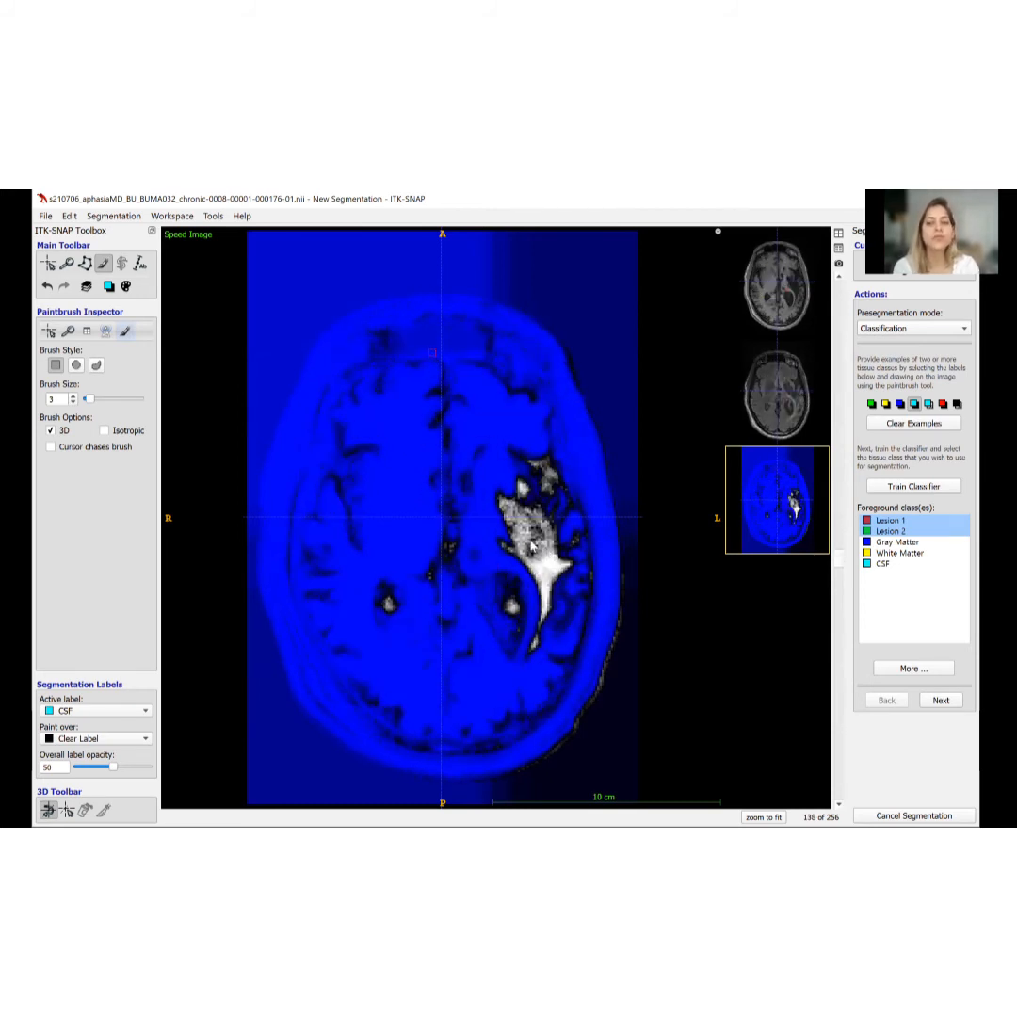
click(891, 521)
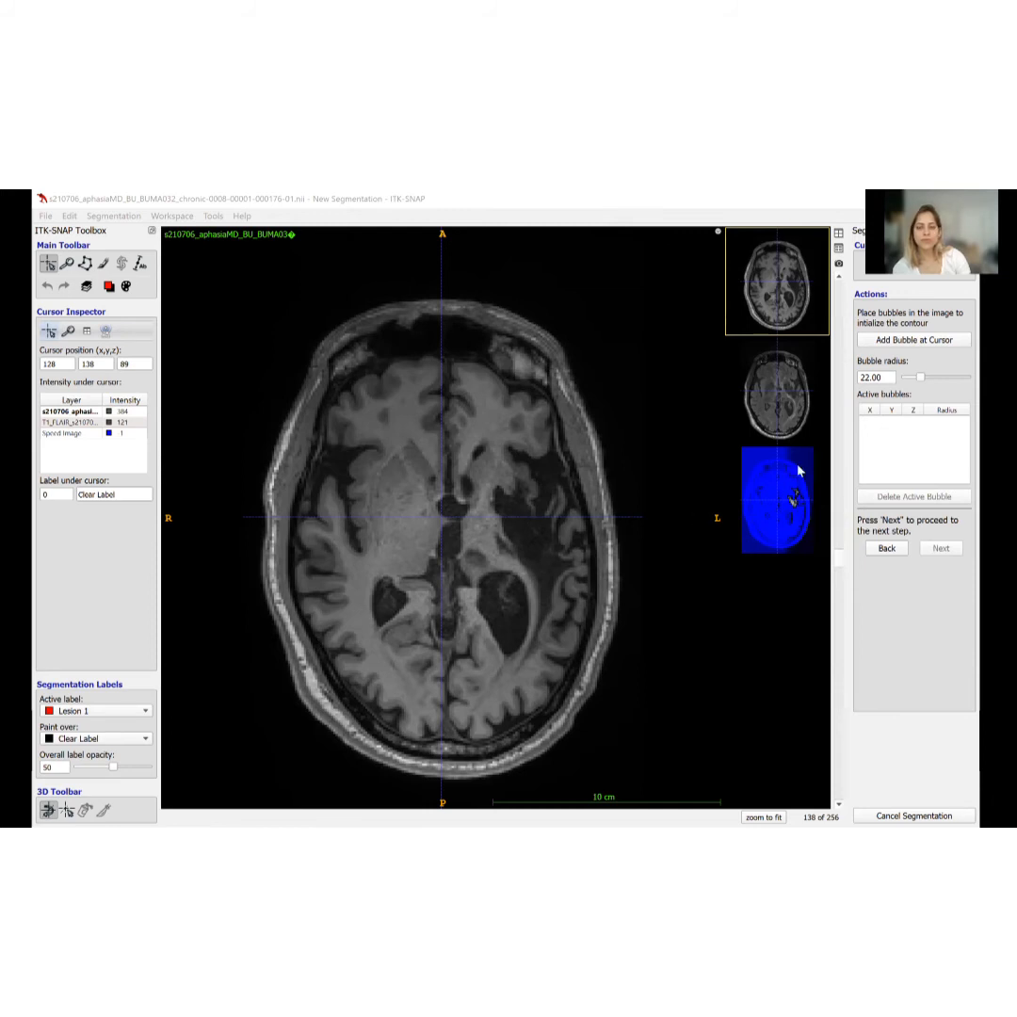
- Add an initial contour bubble inside the lesion at cursor position 134, 138, 53 and set its radius to 2.5
click(524, 532)
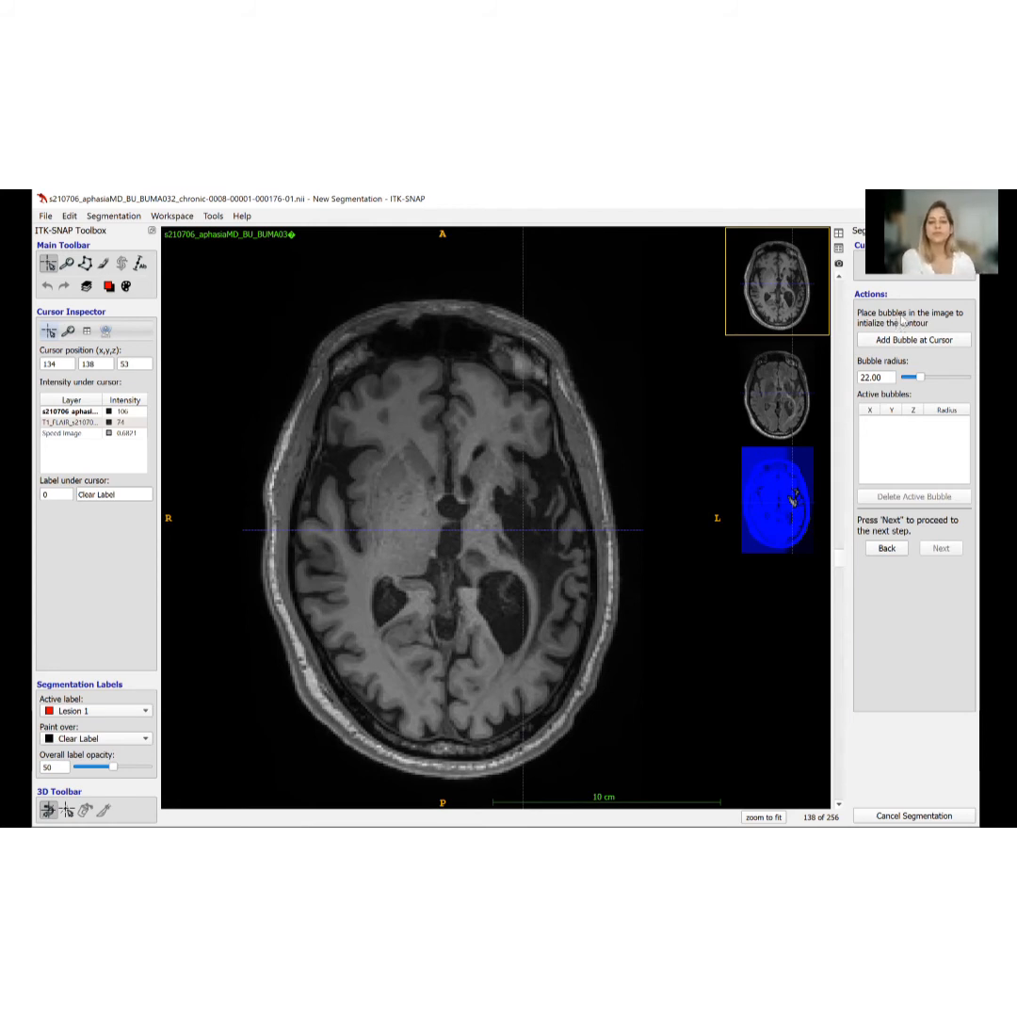
drag(923, 380, 912, 384)
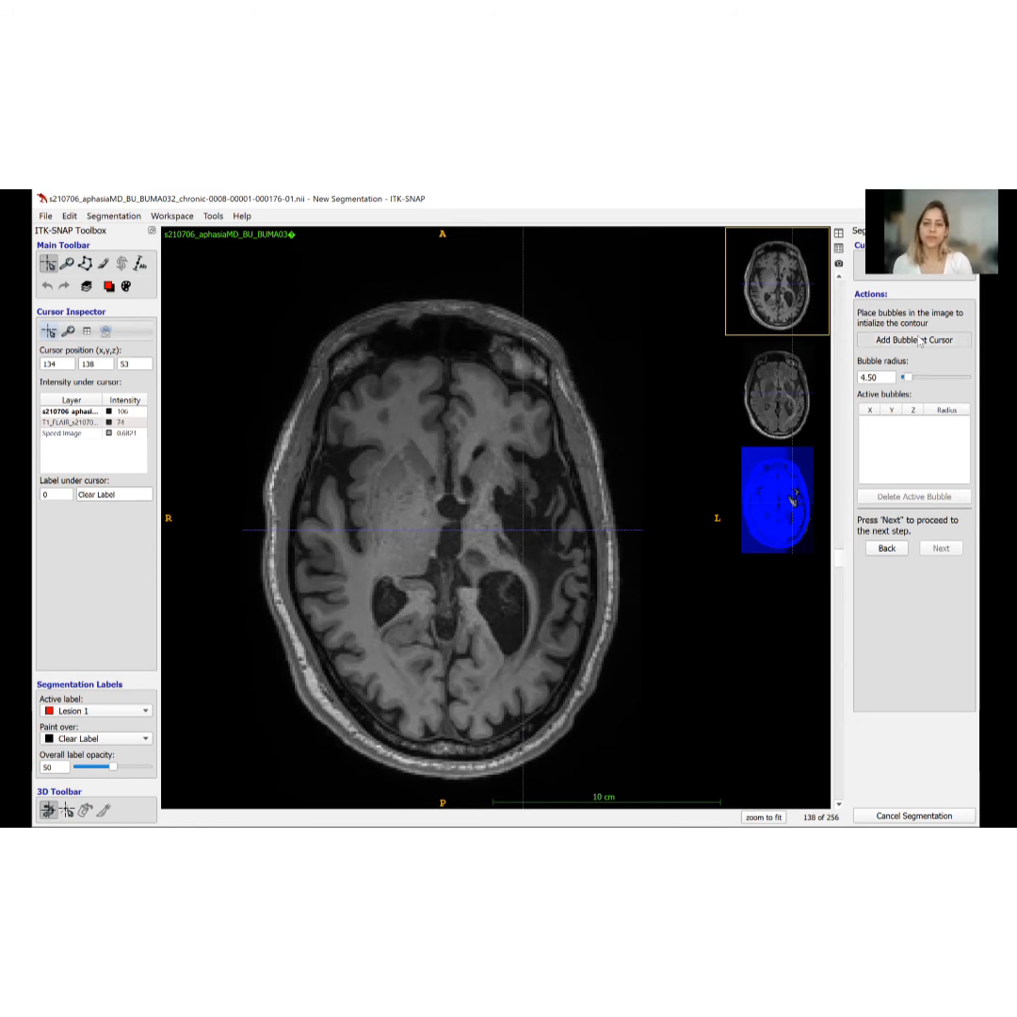
click(910, 340)
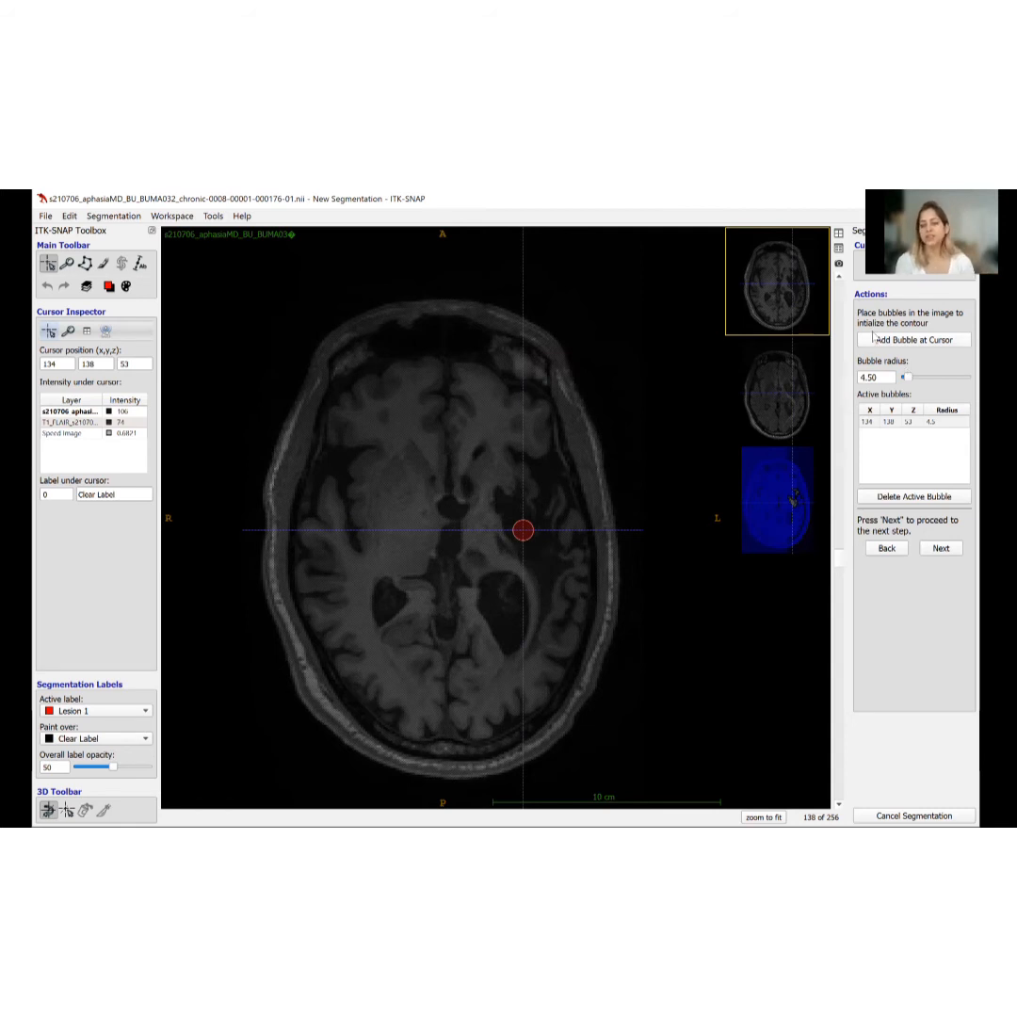
click(796, 500)
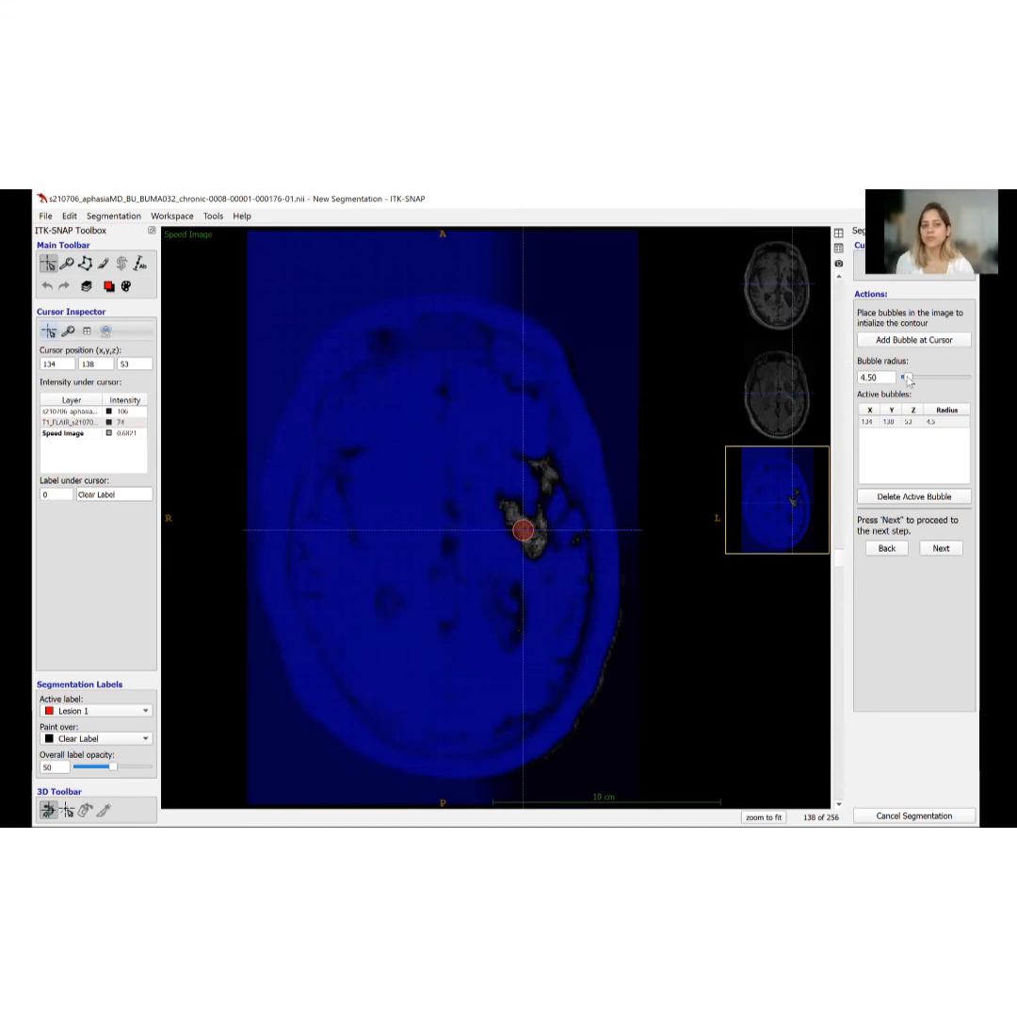
drag(908, 377, 903, 378)
- Proceed to the contour evolution stage, display the T1 image and run the evolution with a step size of 1
scroll(542, 554, up, 2)
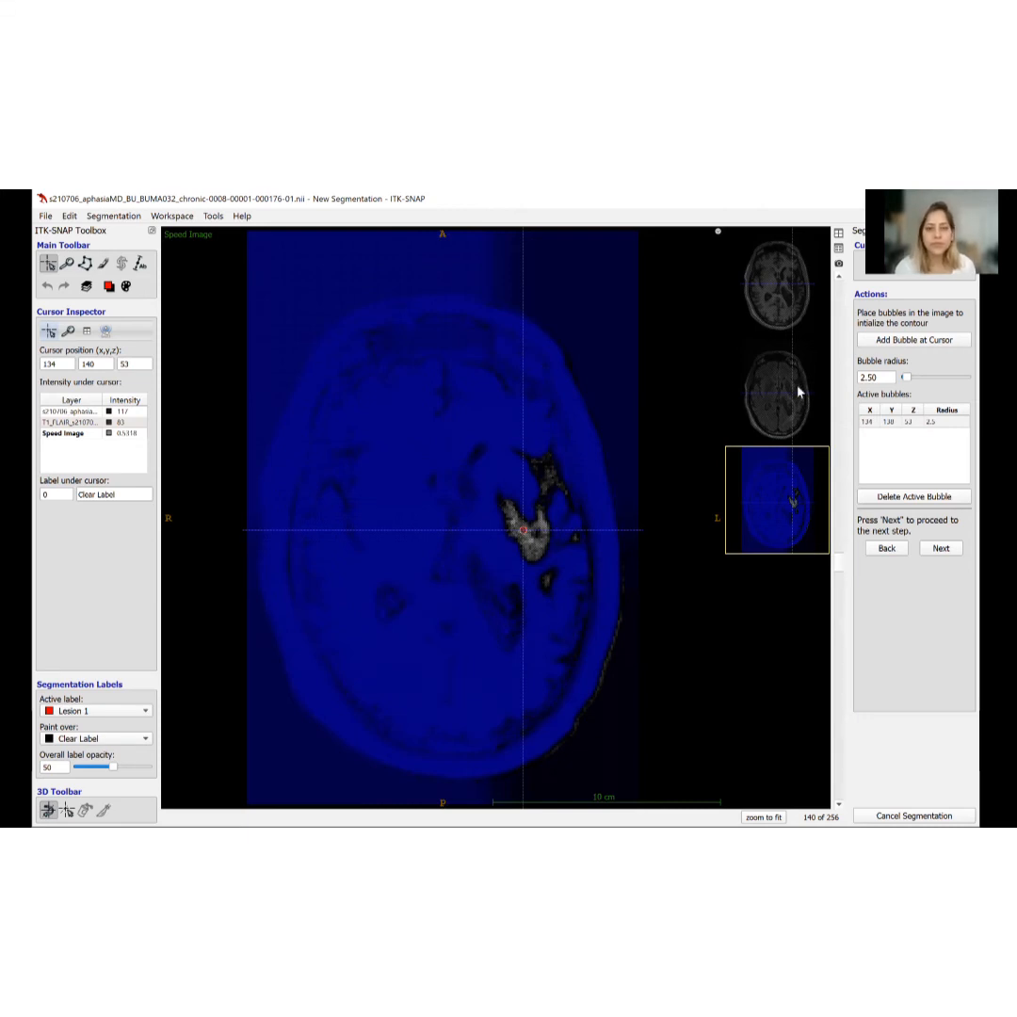
click(942, 549)
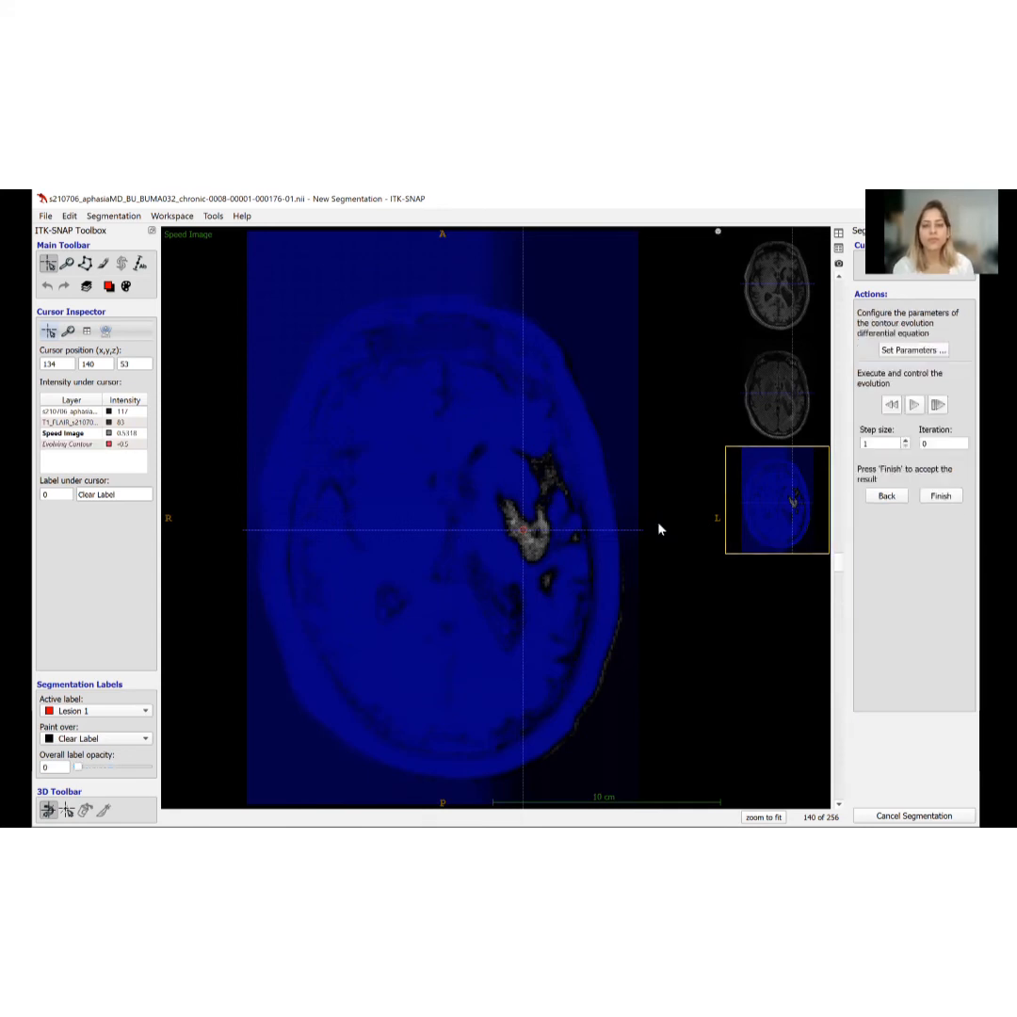
click(786, 297)
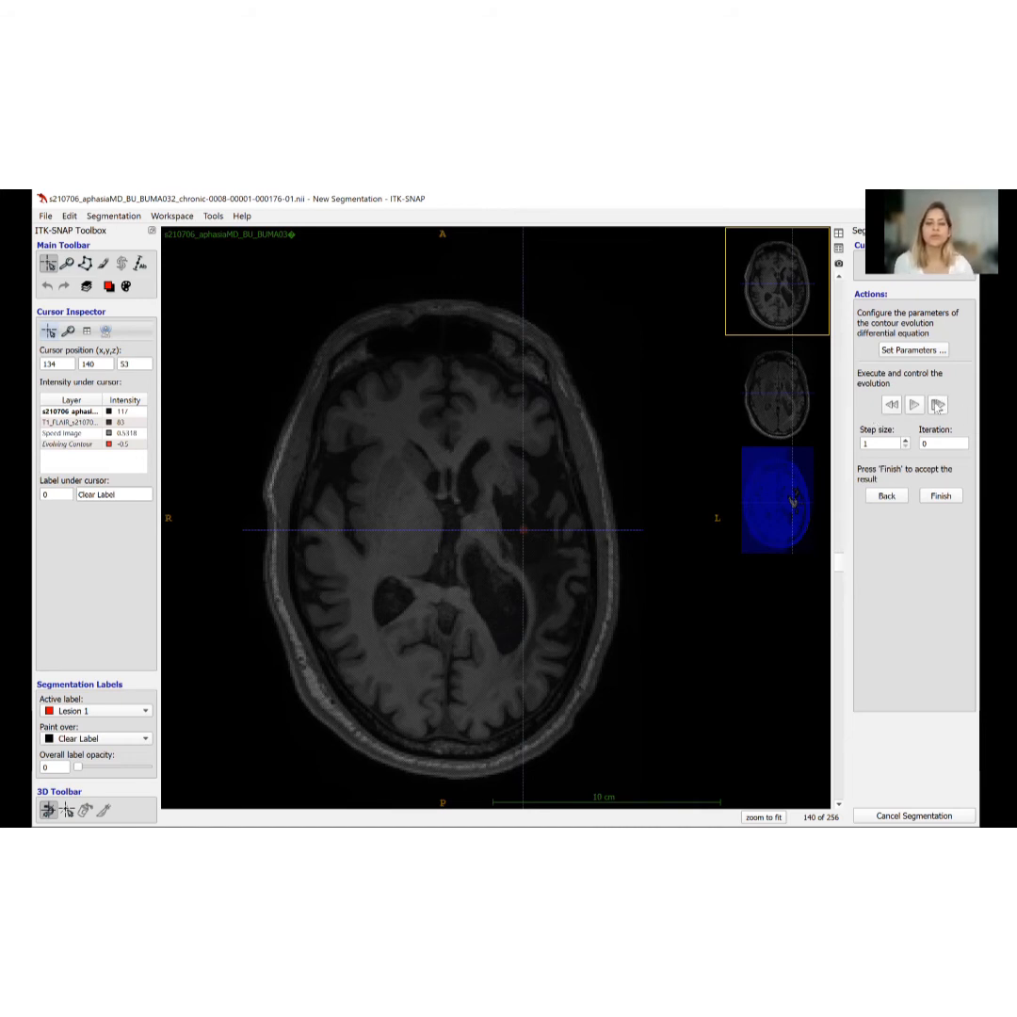
click(907, 443)
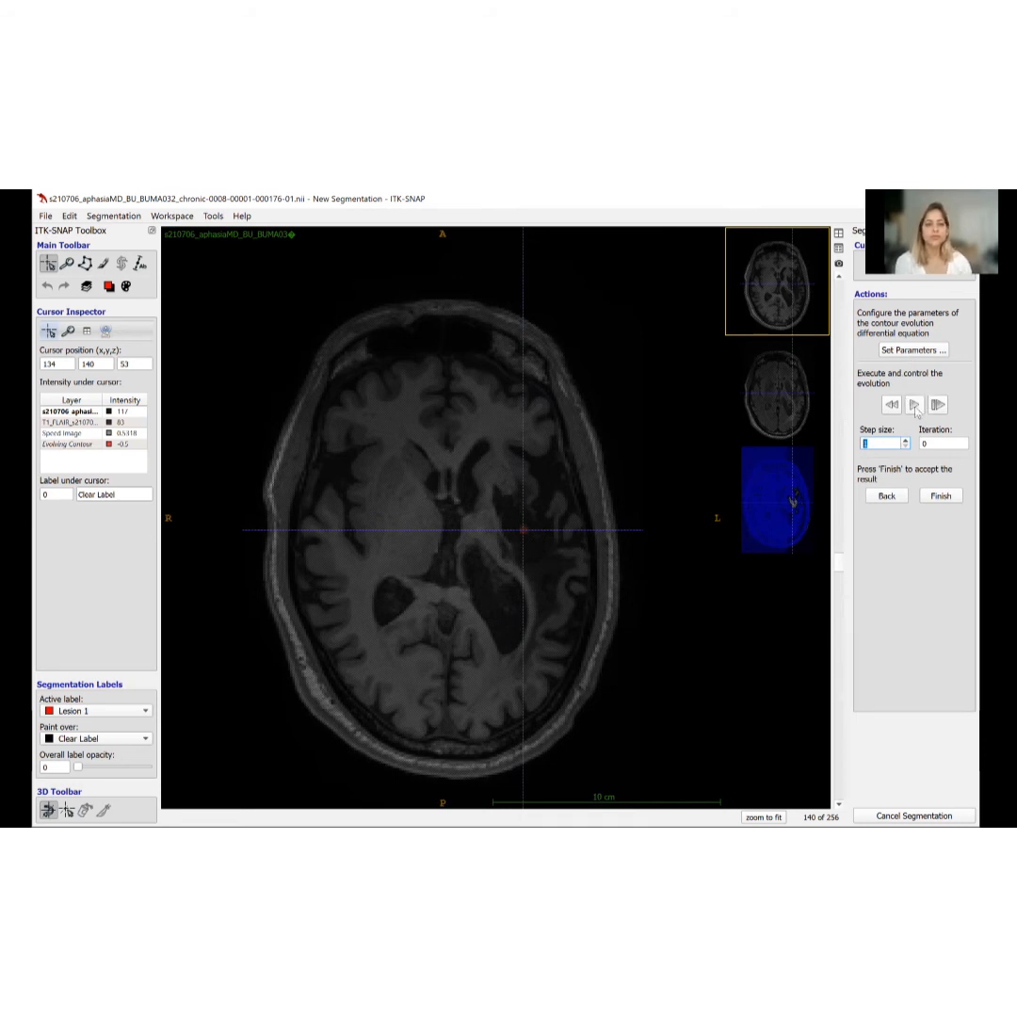
click(915, 406)
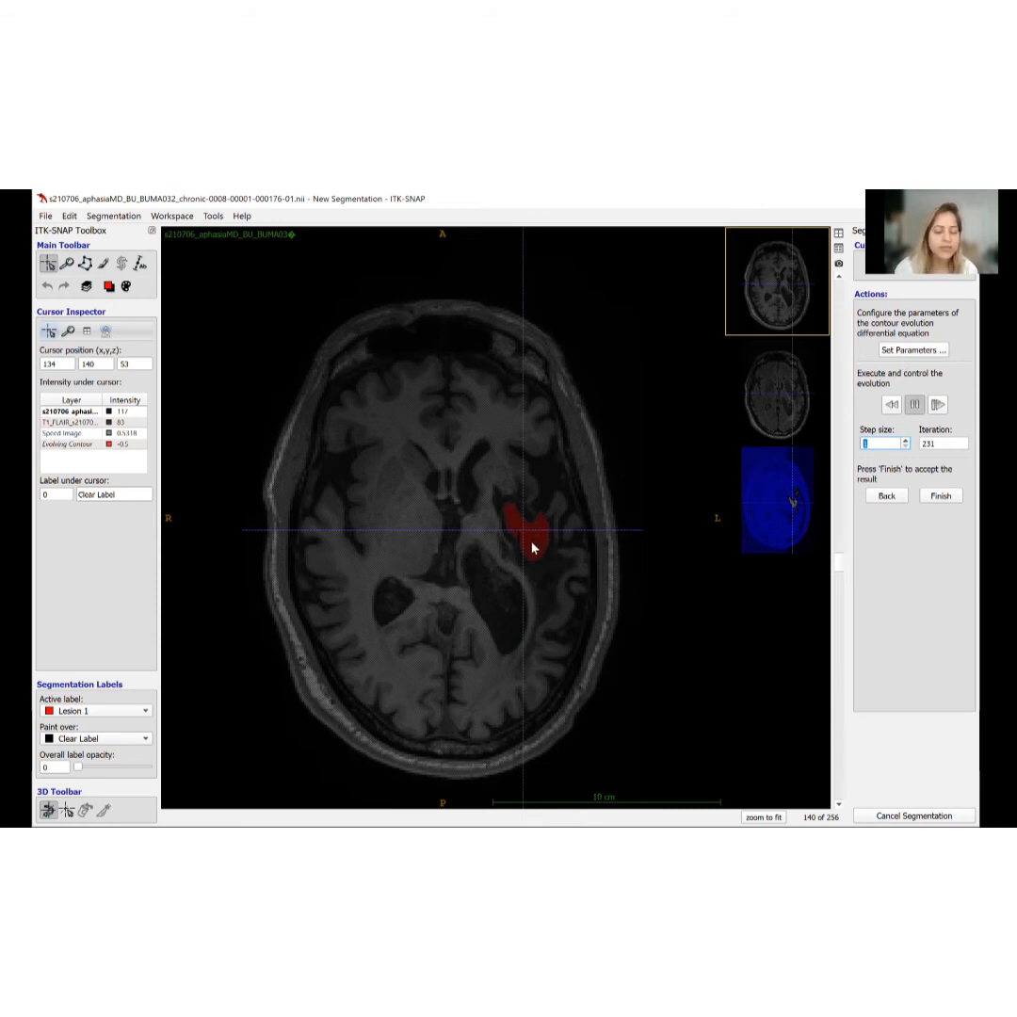
- Check how the evolving contour fills the lesion on the axial slices from 140 down to 127
scroll(528, 541, down, 5)
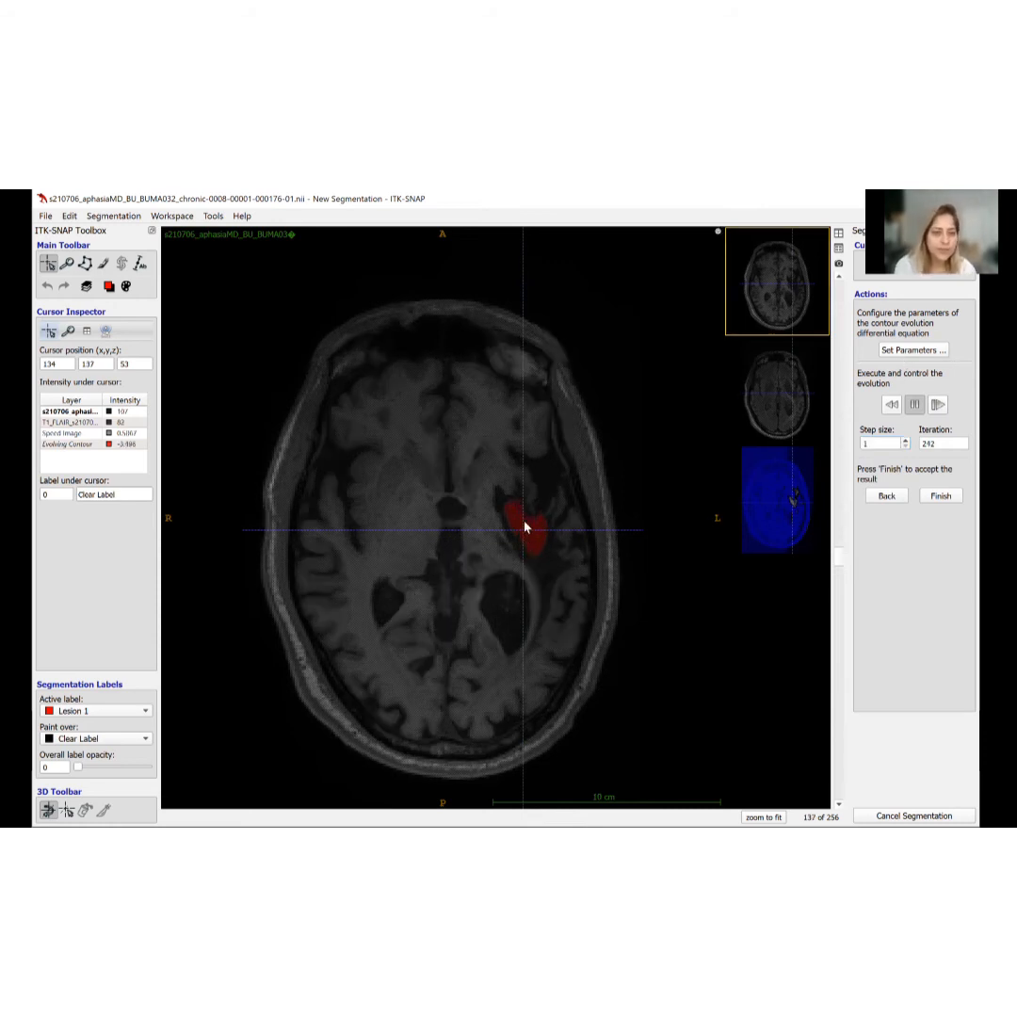
scroll(525, 525, down, 6)
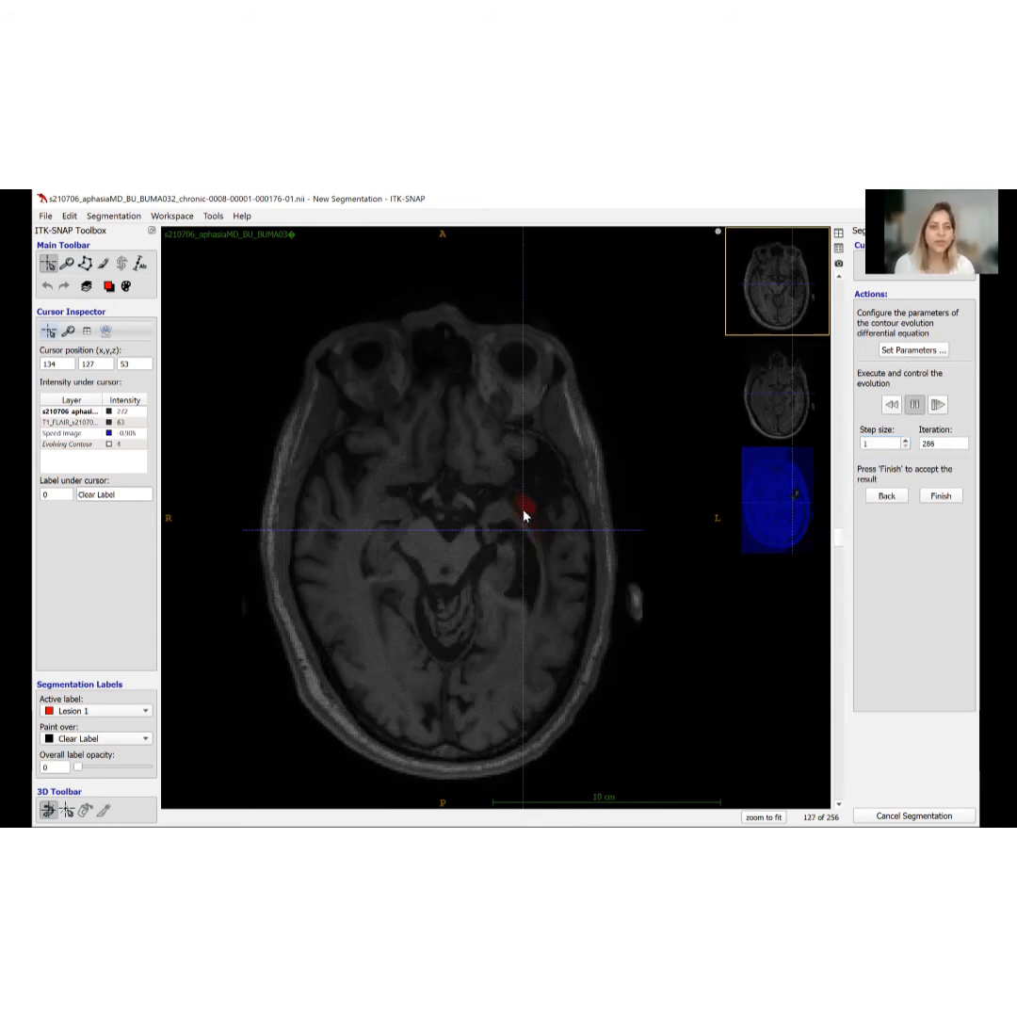
scroll(795, 495, up, 1)
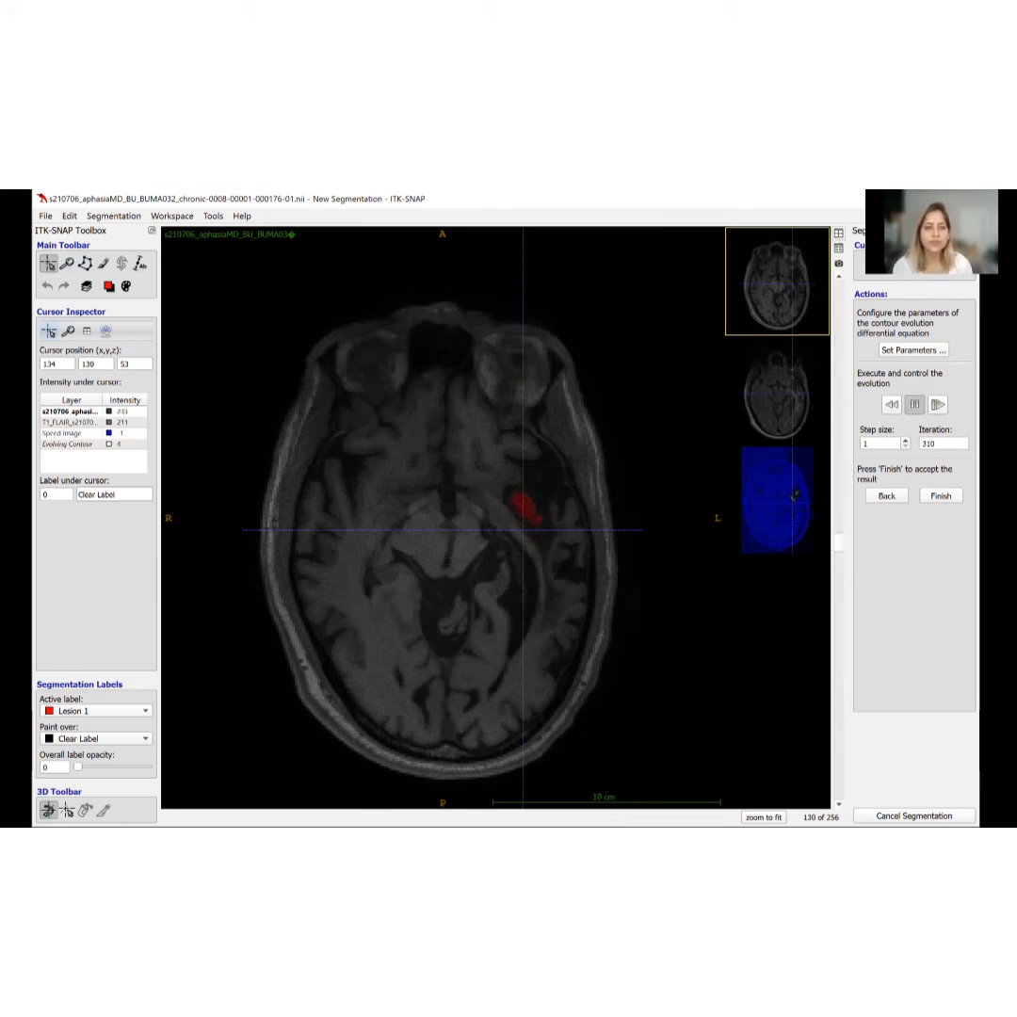
- Show all views together, follow the contour on sagittal slices 41 to 60 and stop the evolution at iteration 938
click(839, 233)
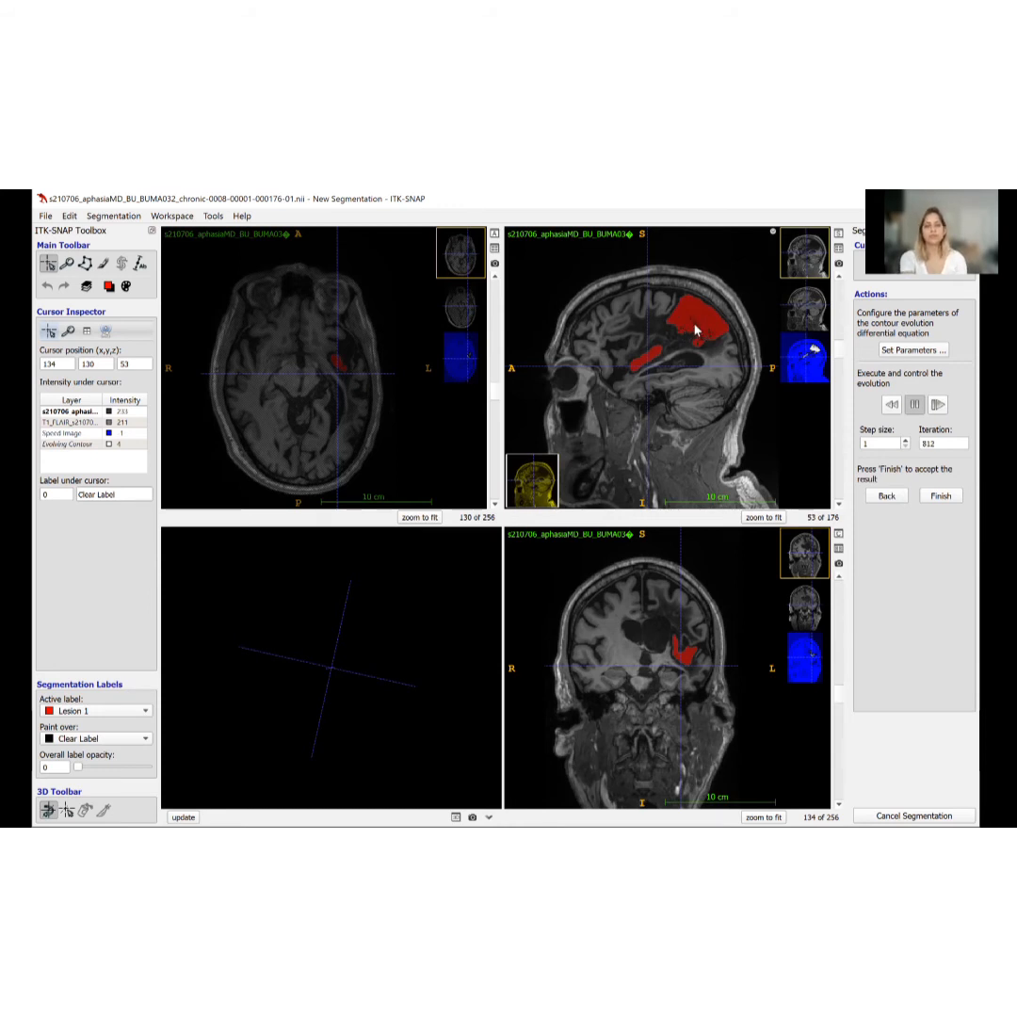
scroll(693, 333, up, 2)
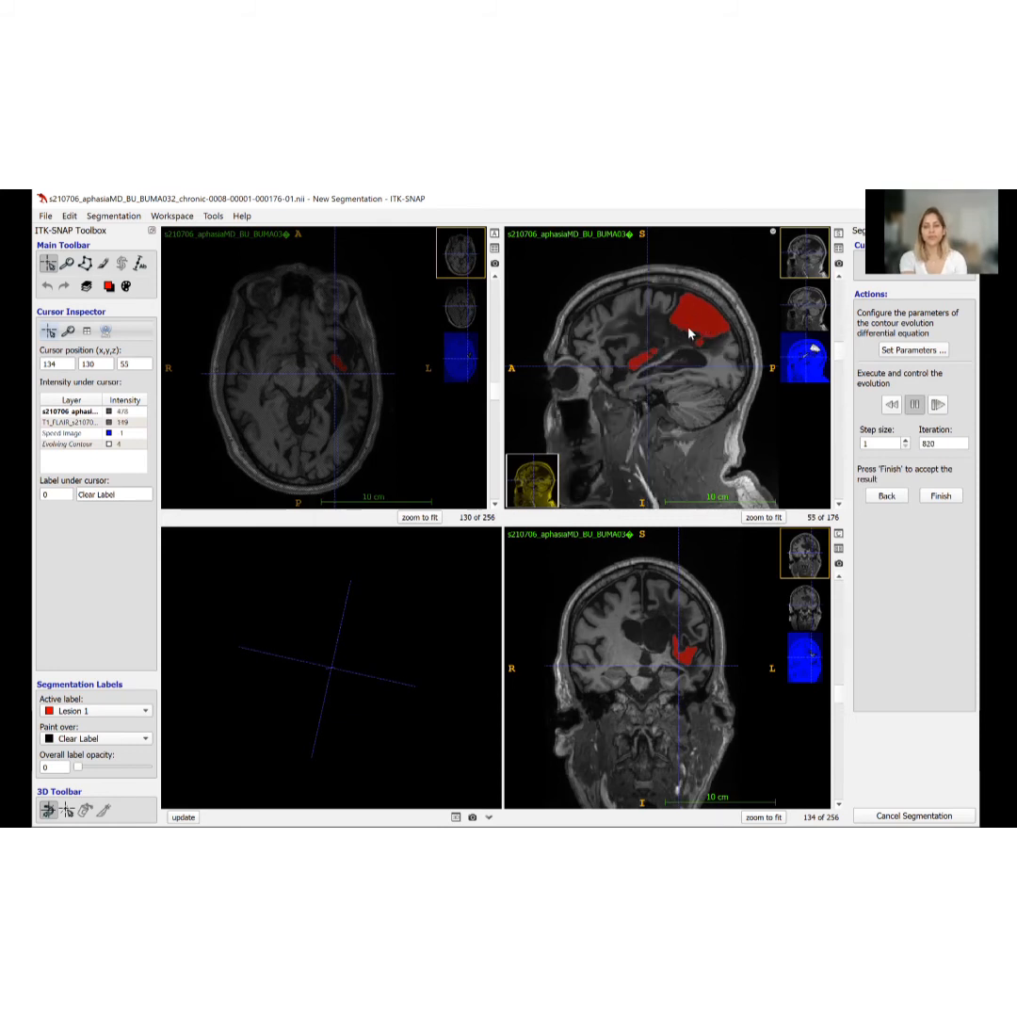
scroll(691, 332, up, 4)
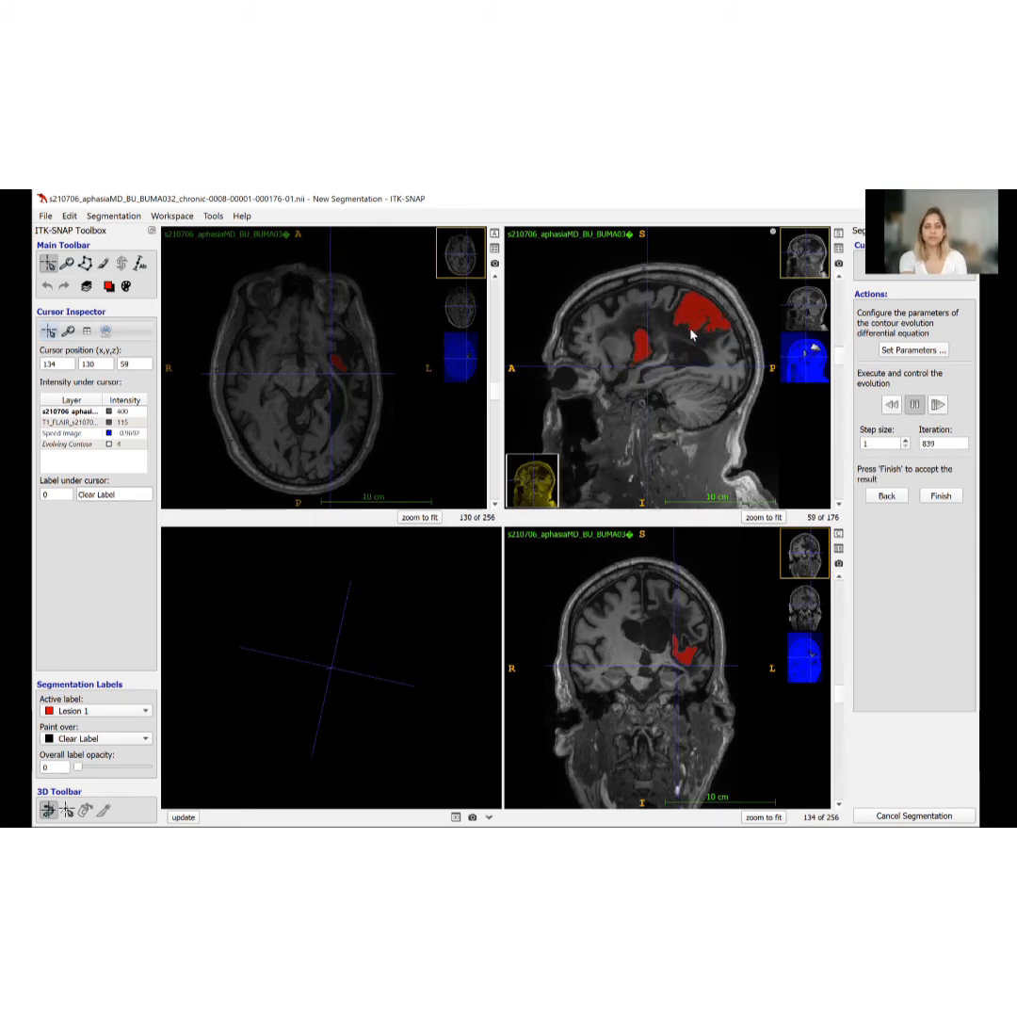
scroll(690, 334, up, 1)
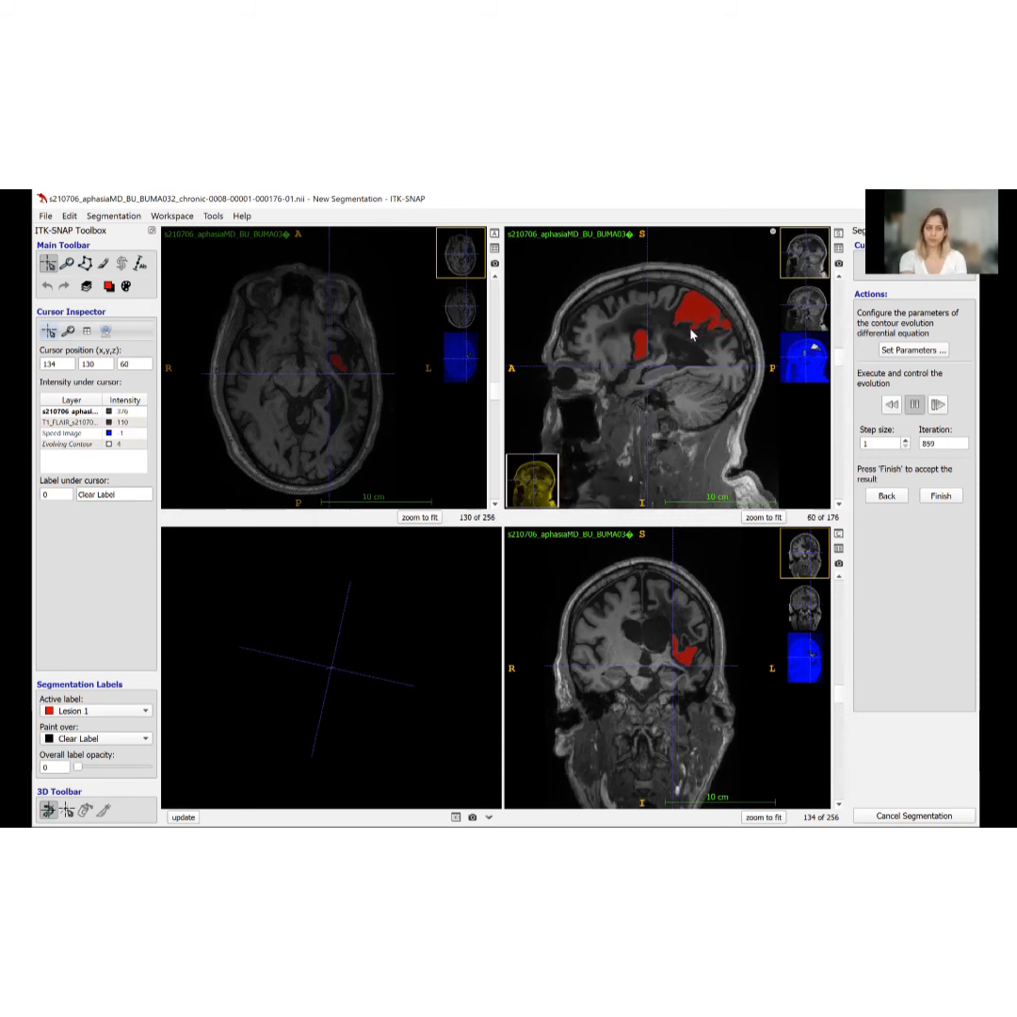
scroll(691, 335, down, 5)
scroll(691, 334, down, 6)
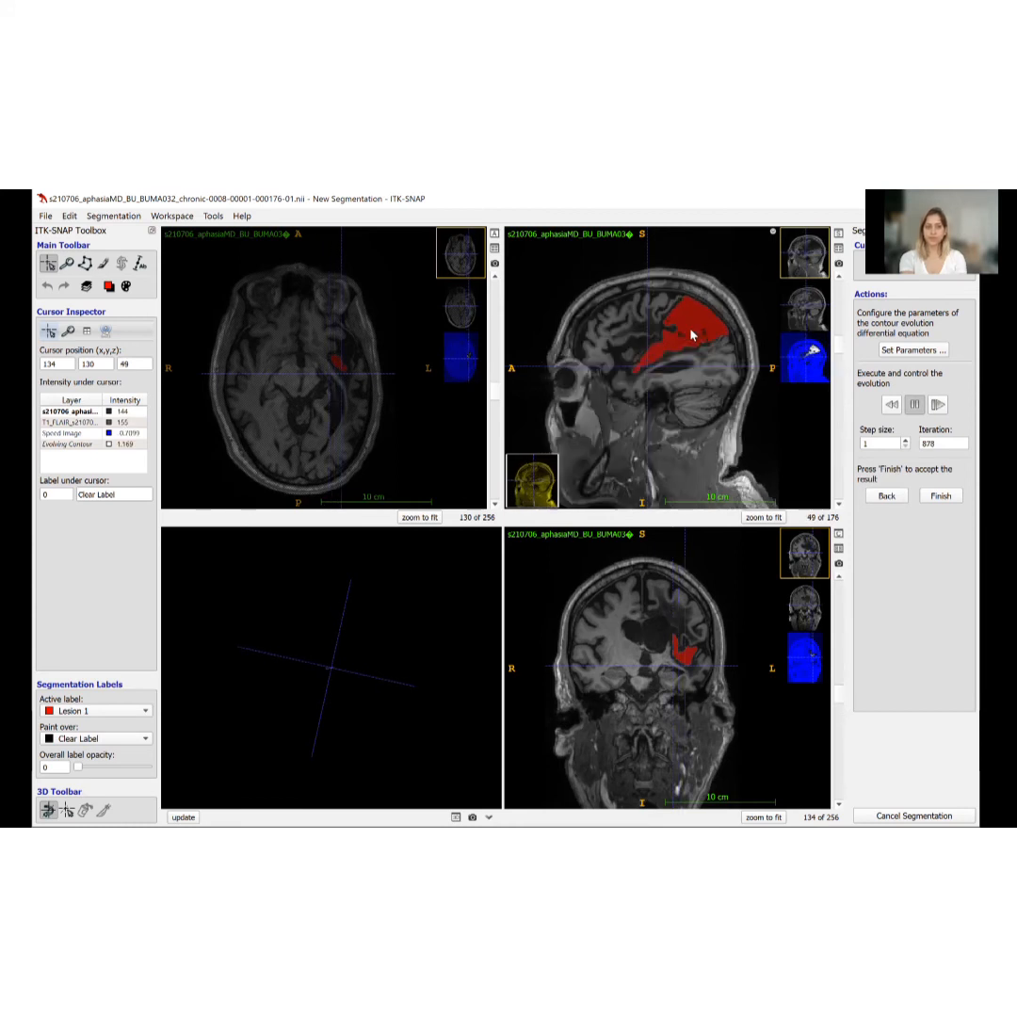
scroll(731, 299, down, 8)
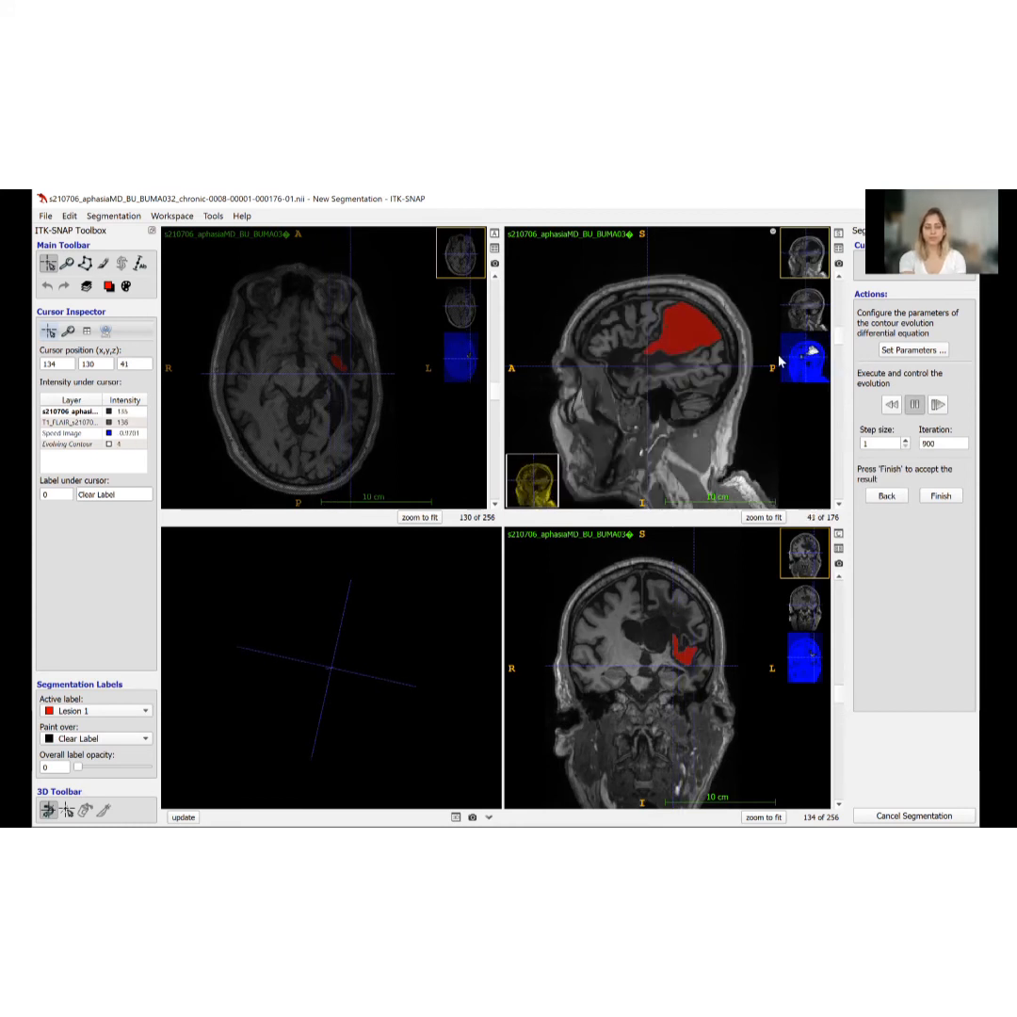
click(915, 406)
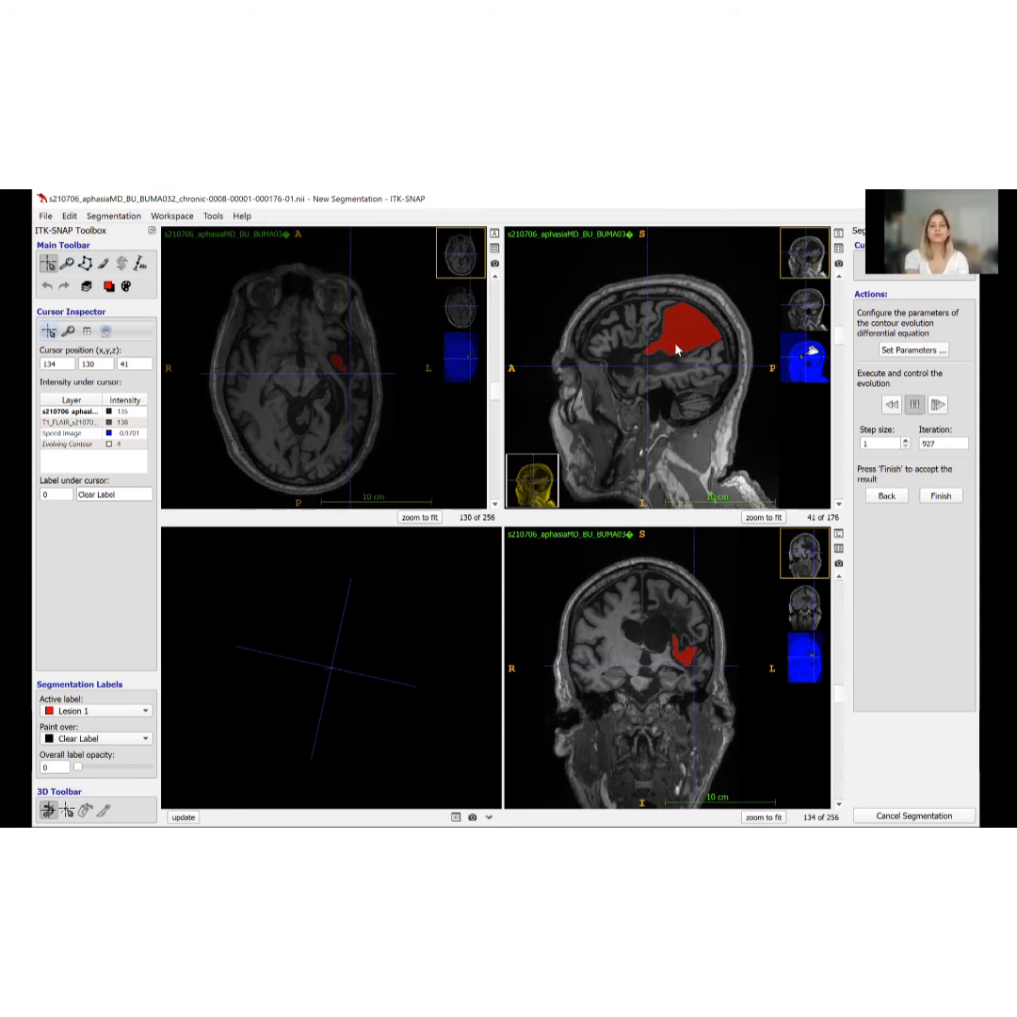
- Examine the extent of the segmented lesion across the sagittal slices between 35 and 81
scroll(675, 350, up, 1)
scroll(679, 332, up, 20)
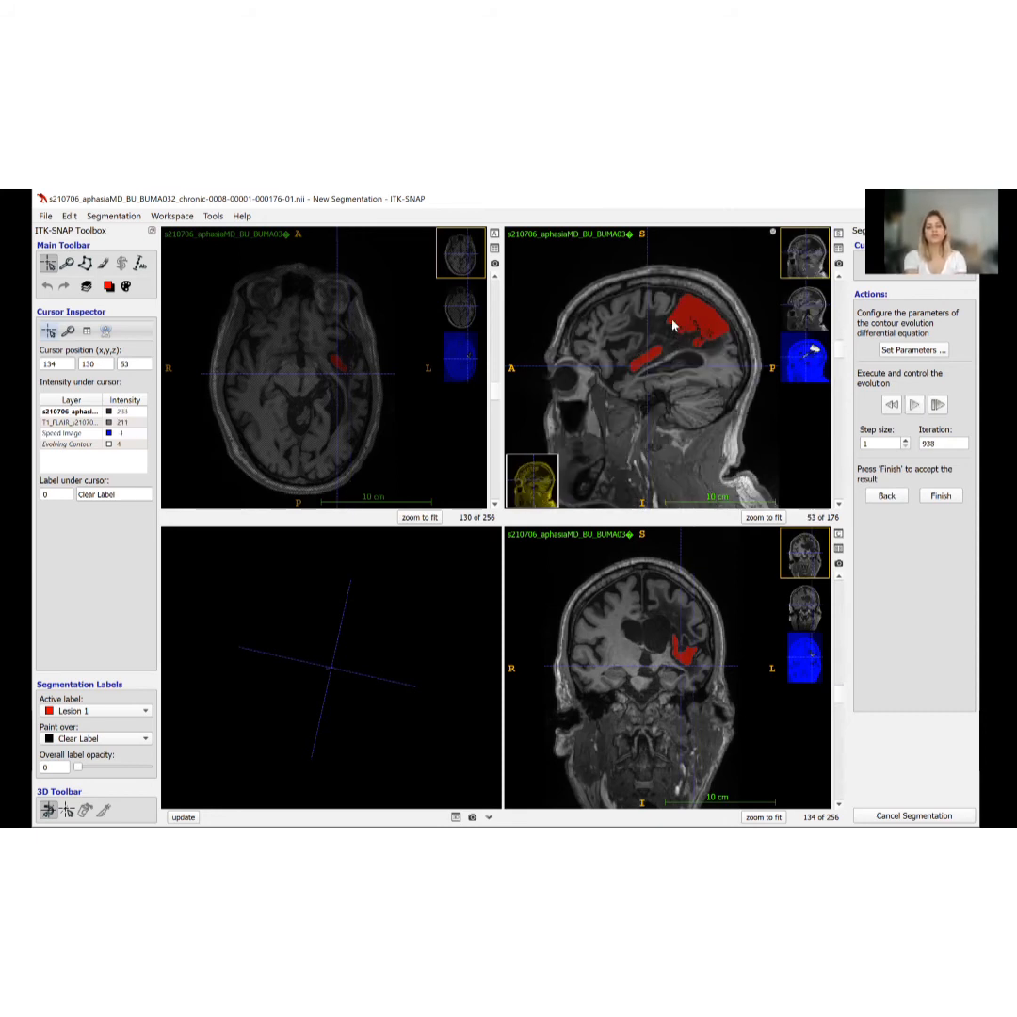
scroll(692, 319, up, 6)
scroll(697, 318, up, 9)
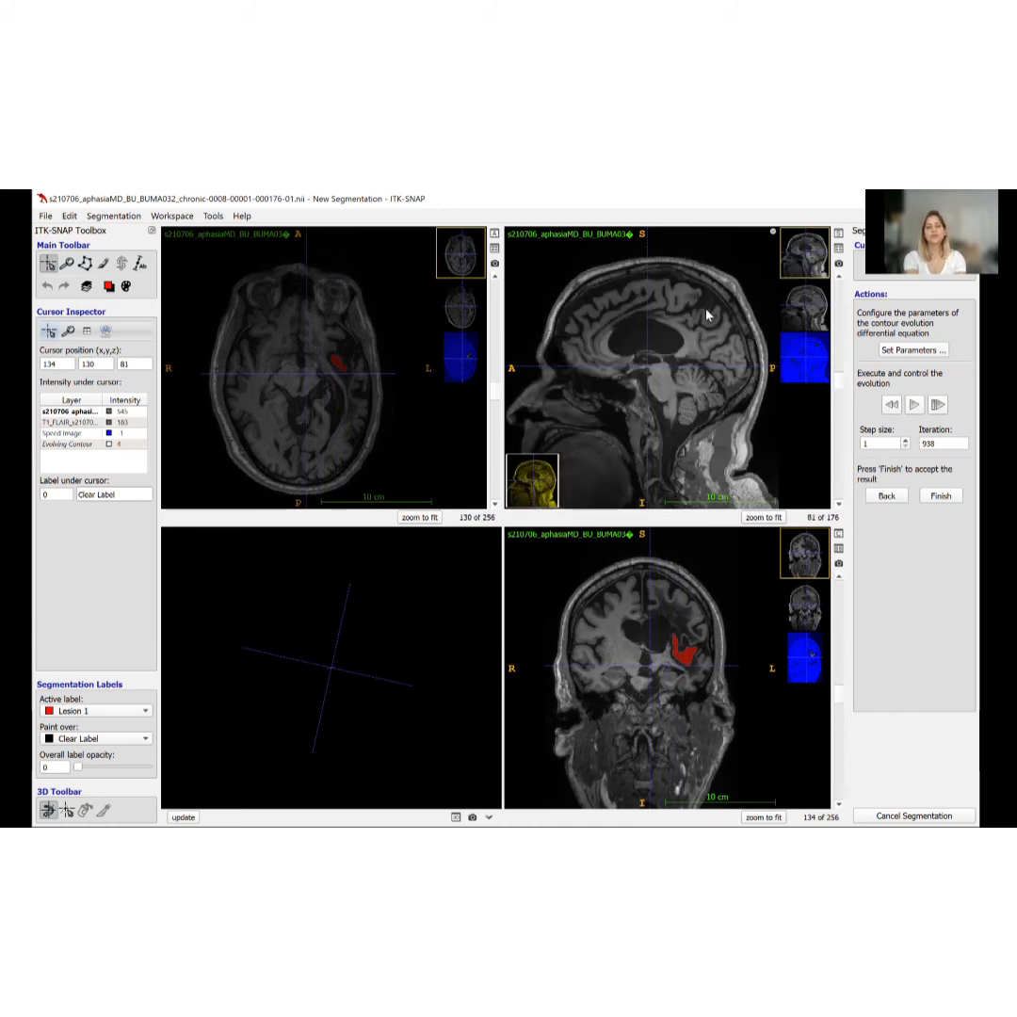
scroll(698, 319, down, 20)
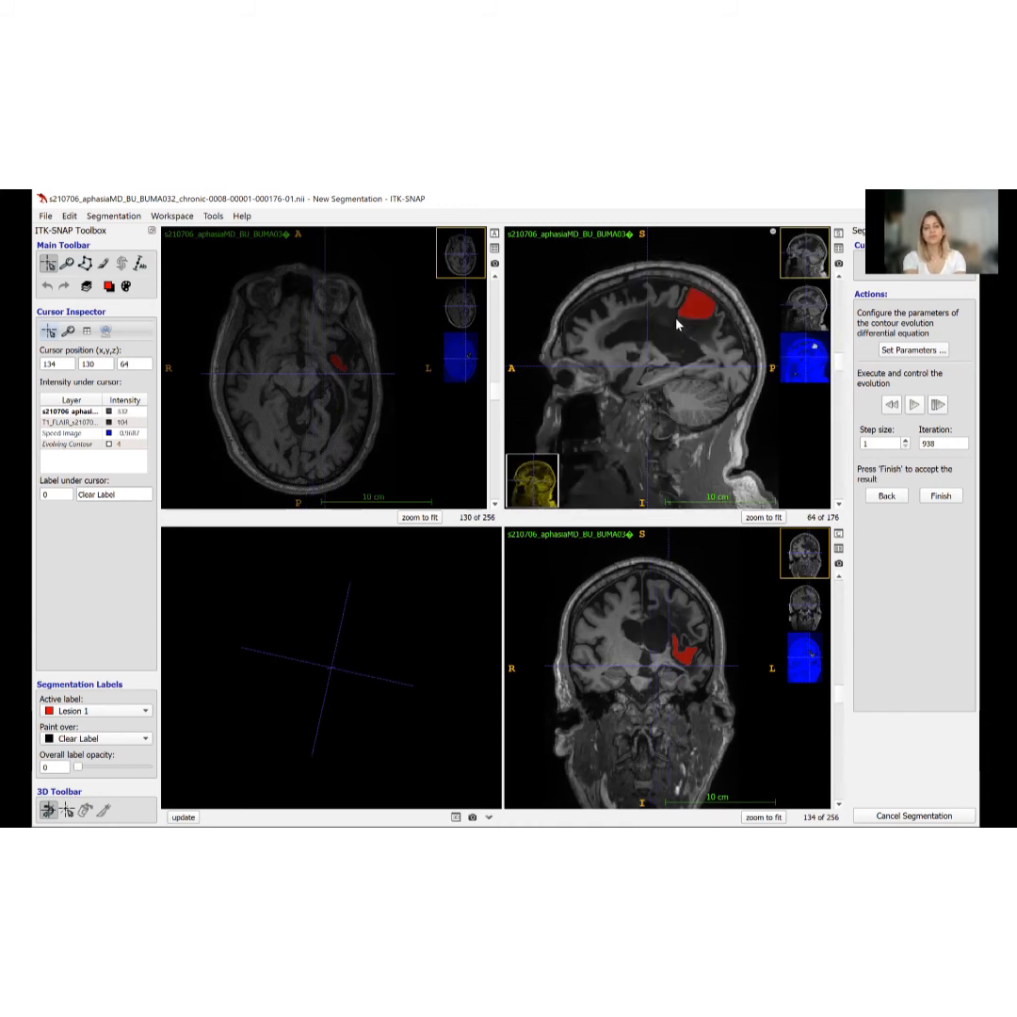
scroll(670, 333, down, 12)
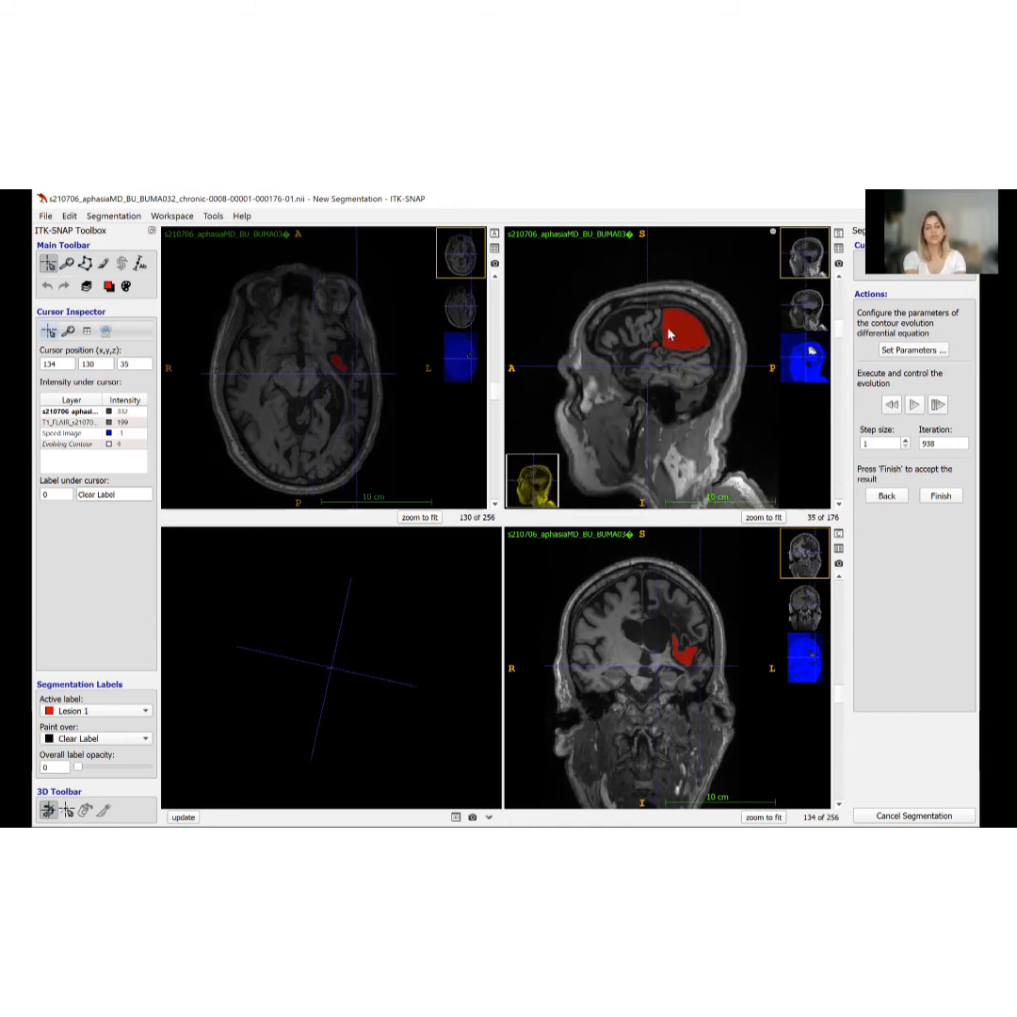
scroll(670, 334, down, 8)
scroll(670, 335, up, 20)
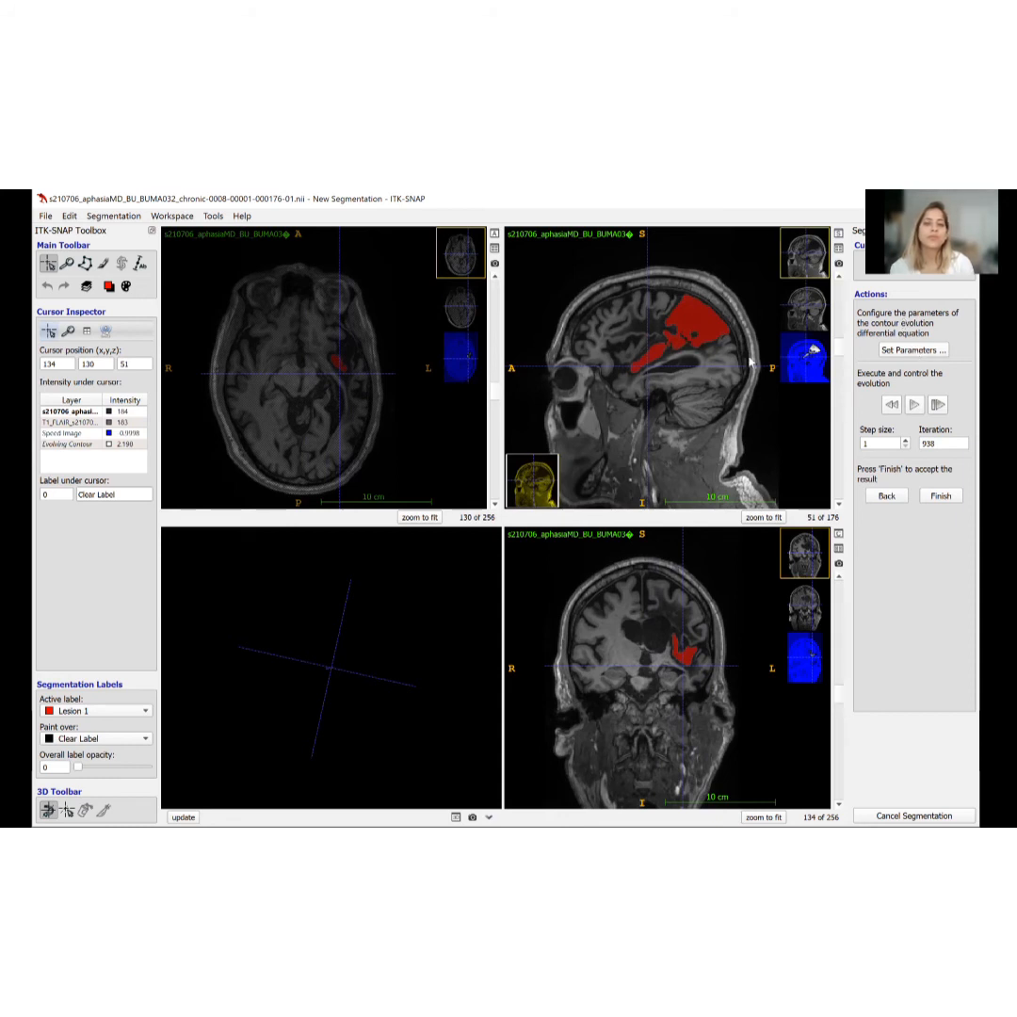
- Open the contour evolution parameters and animate the conceptual illustration of the forces
click(911, 351)
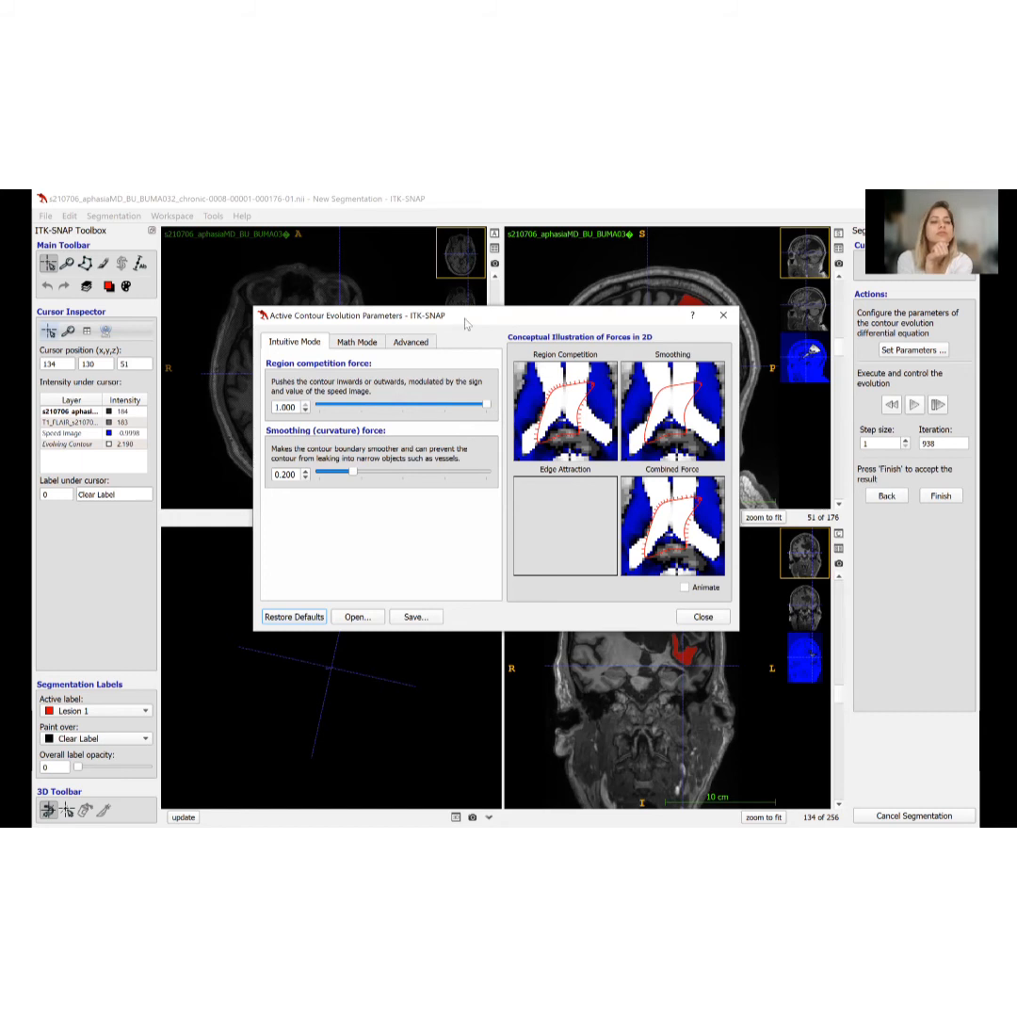
drag(702, 310, 710, 362)
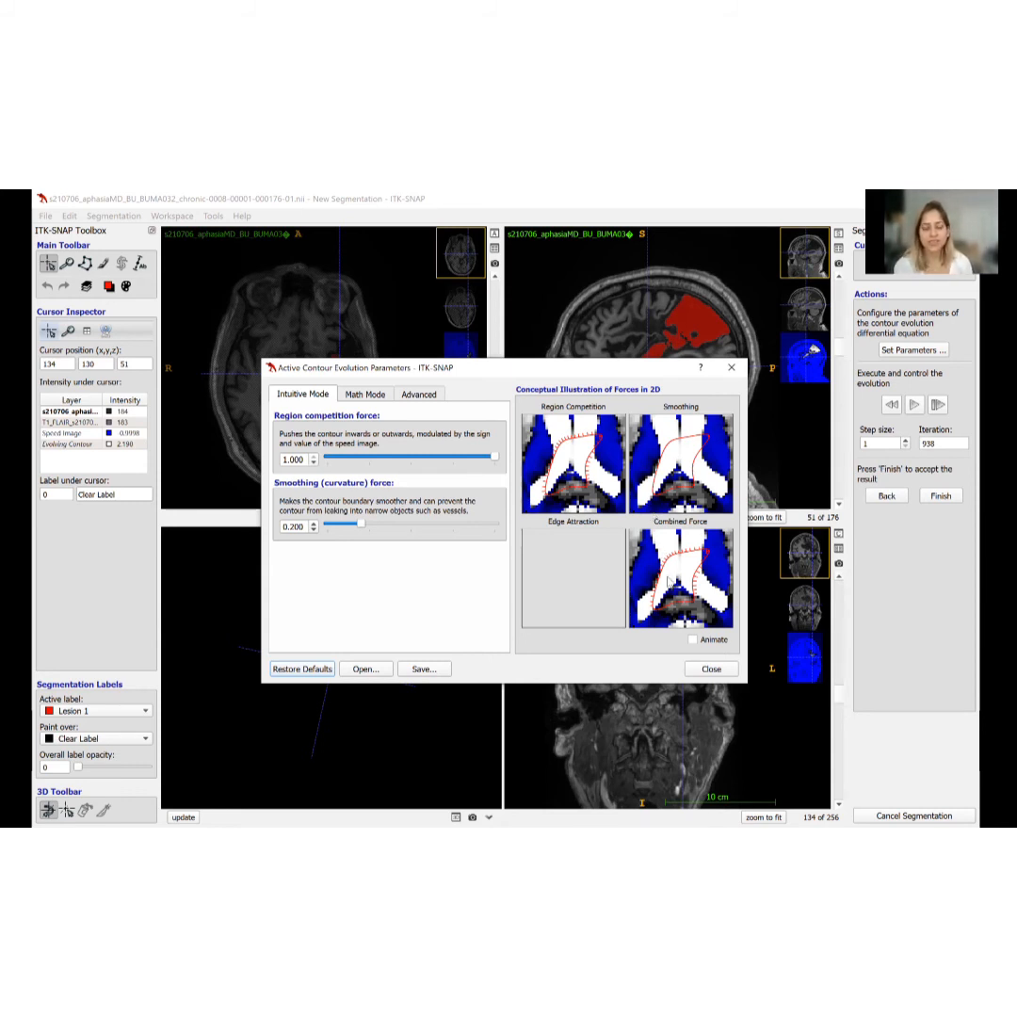
click(694, 639)
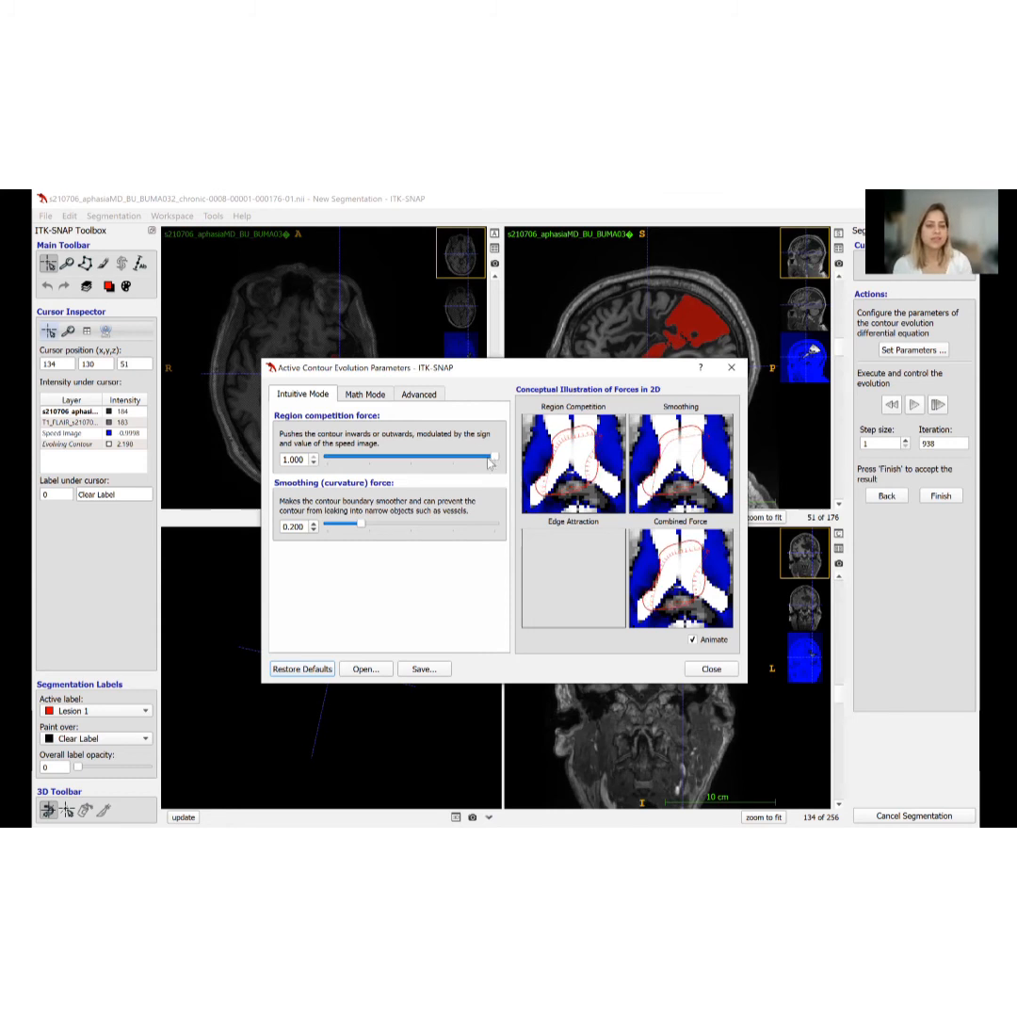
- Try region competition forces of 0.68 and 0.85 and smoothing forces of 0.67 and 0.07, and restore the default parameters
drag(494, 459, 441, 460)
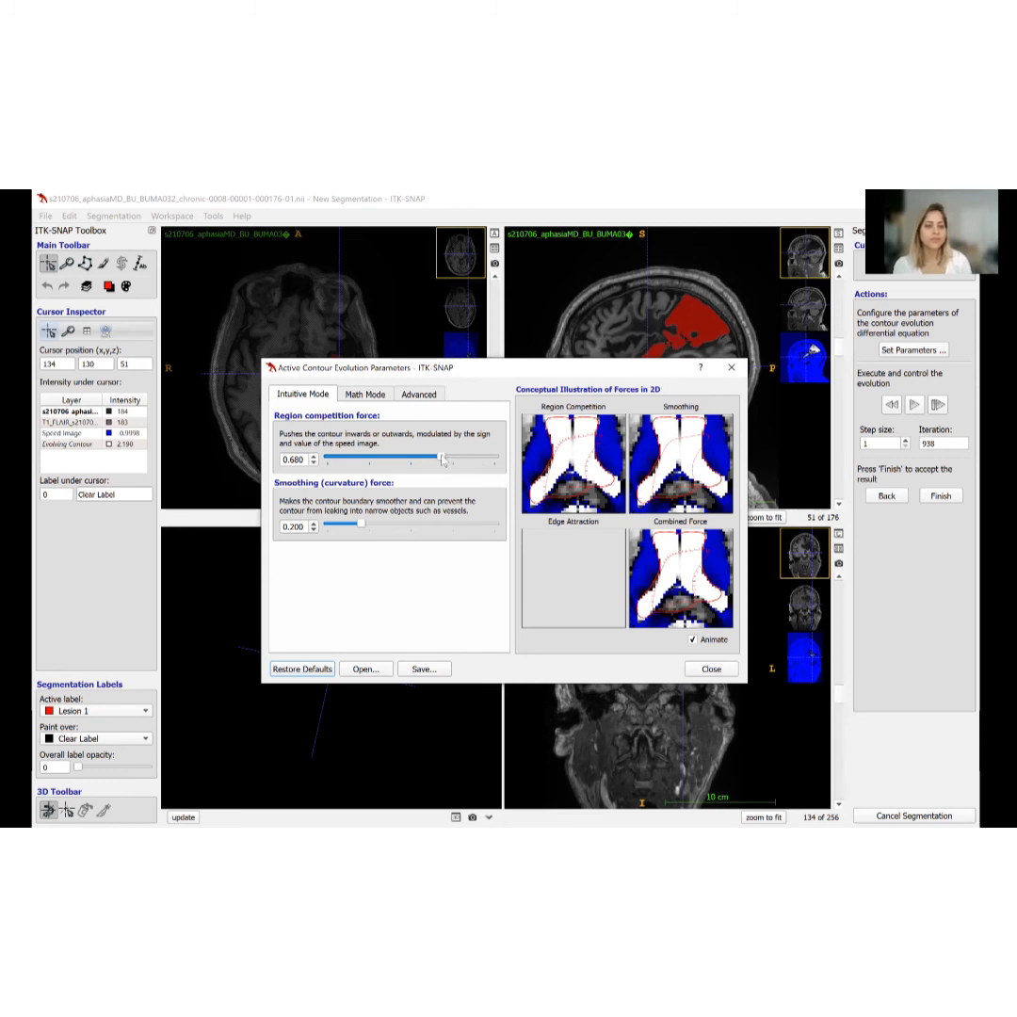
drag(450, 461, 473, 461)
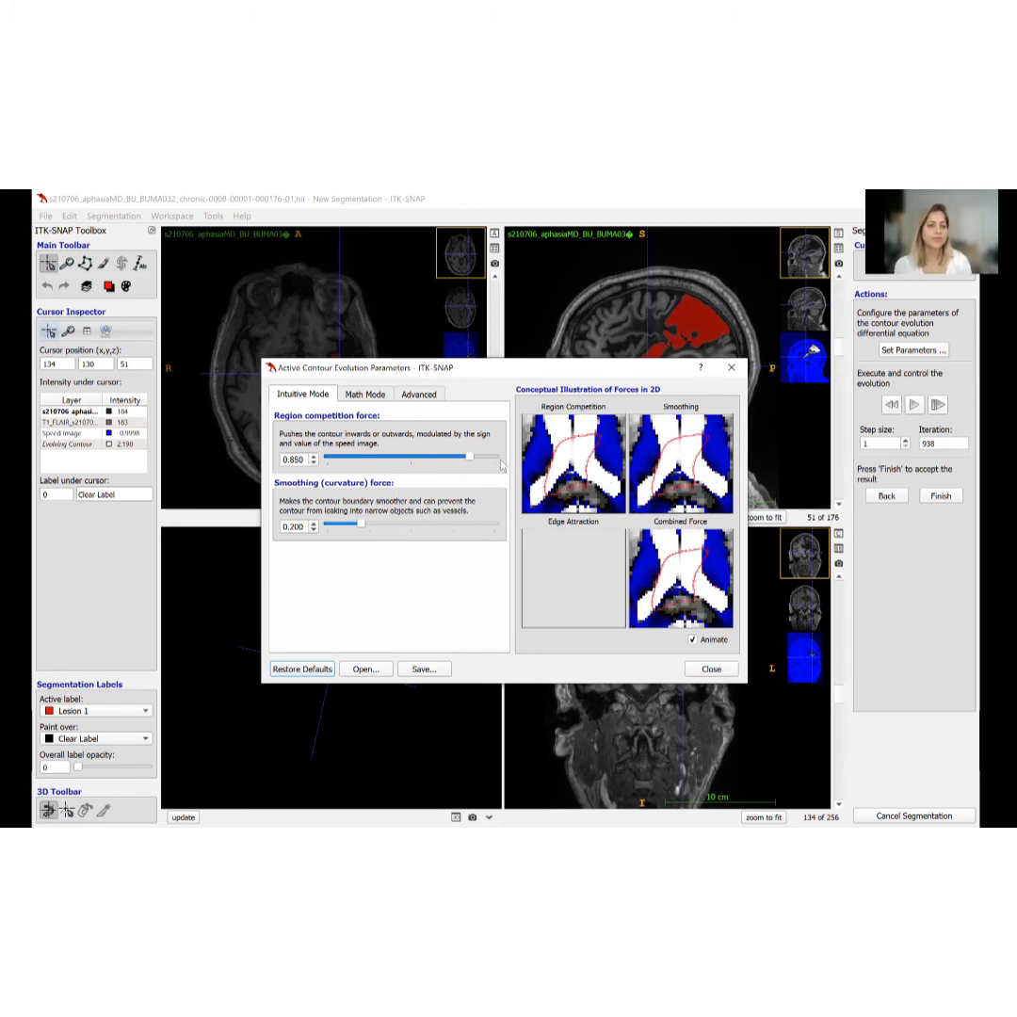
drag(362, 526, 441, 528)
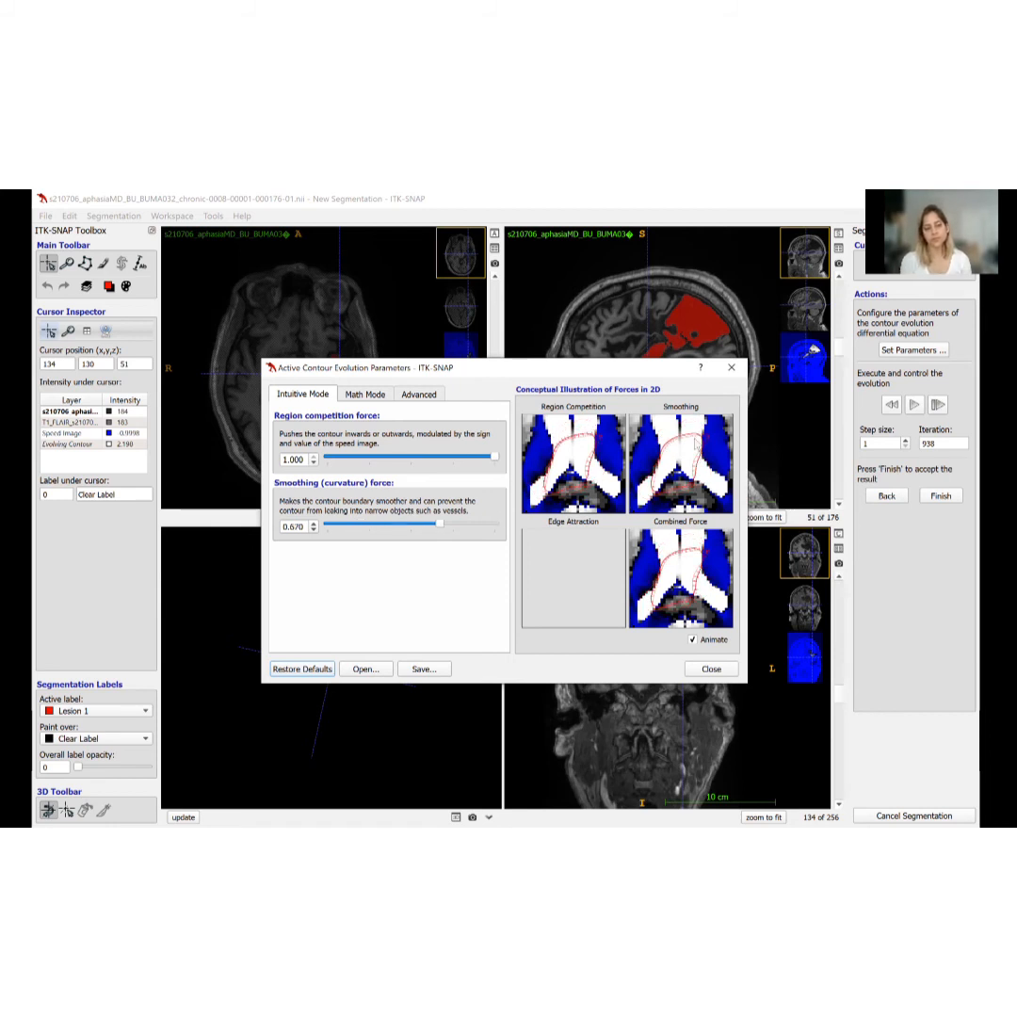
drag(444, 523, 339, 530)
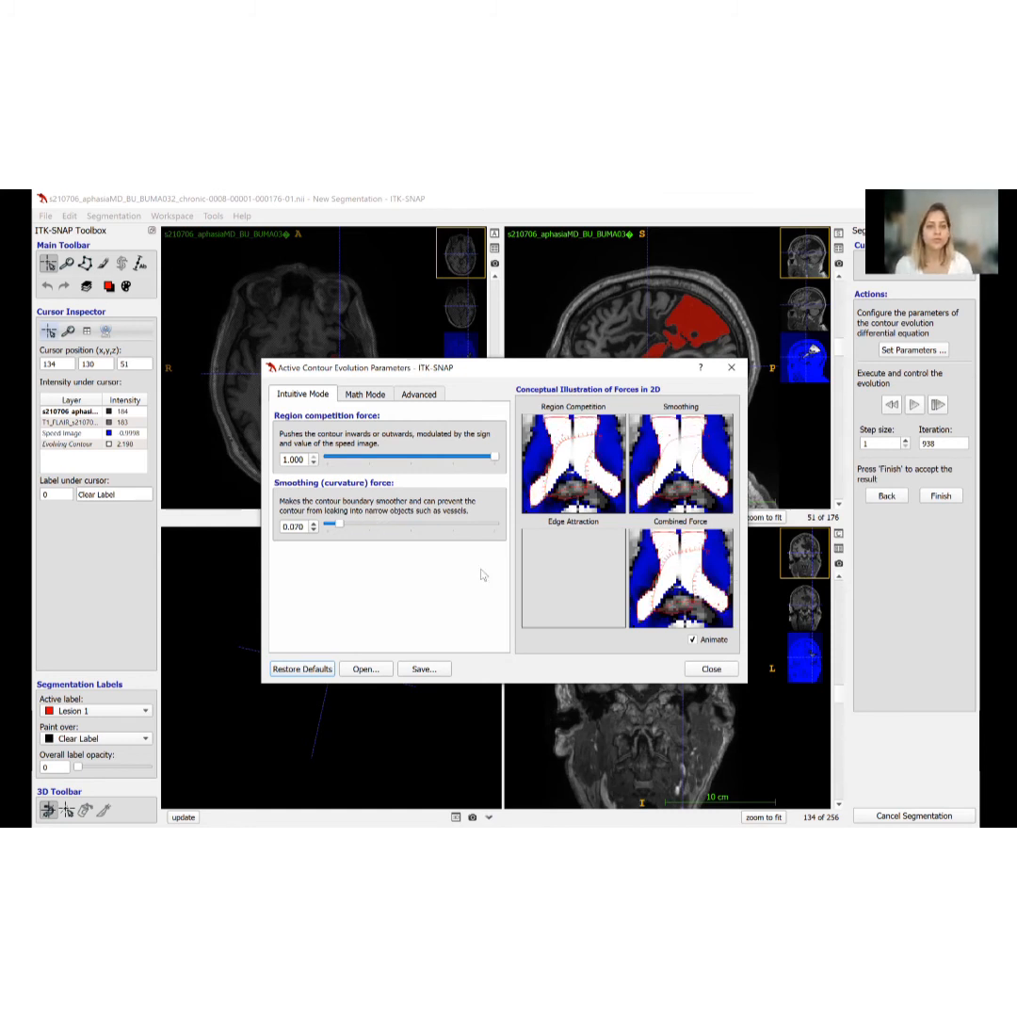
click(303, 669)
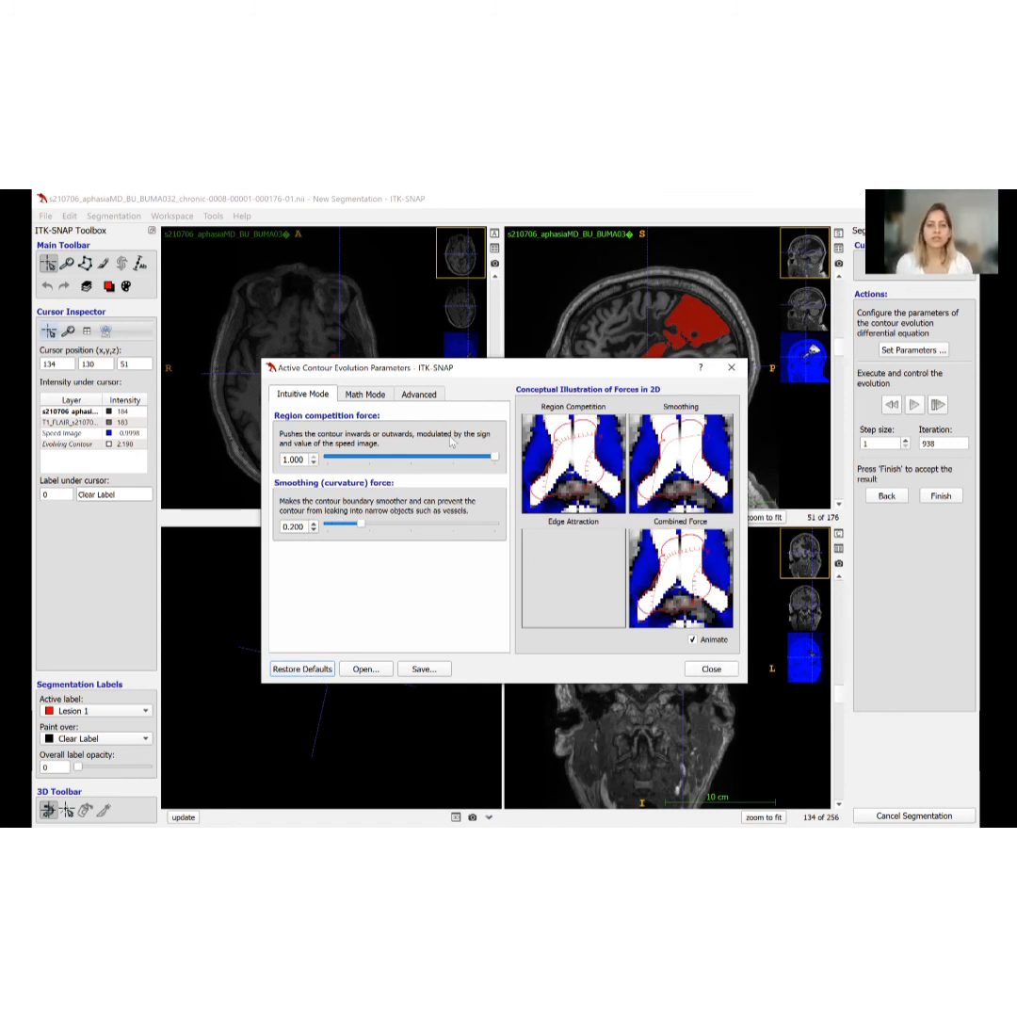
- Close the contour evolution parameters and finish the Lesion 1 segmentation, accepting the evolved contour as the result
key(Escape)
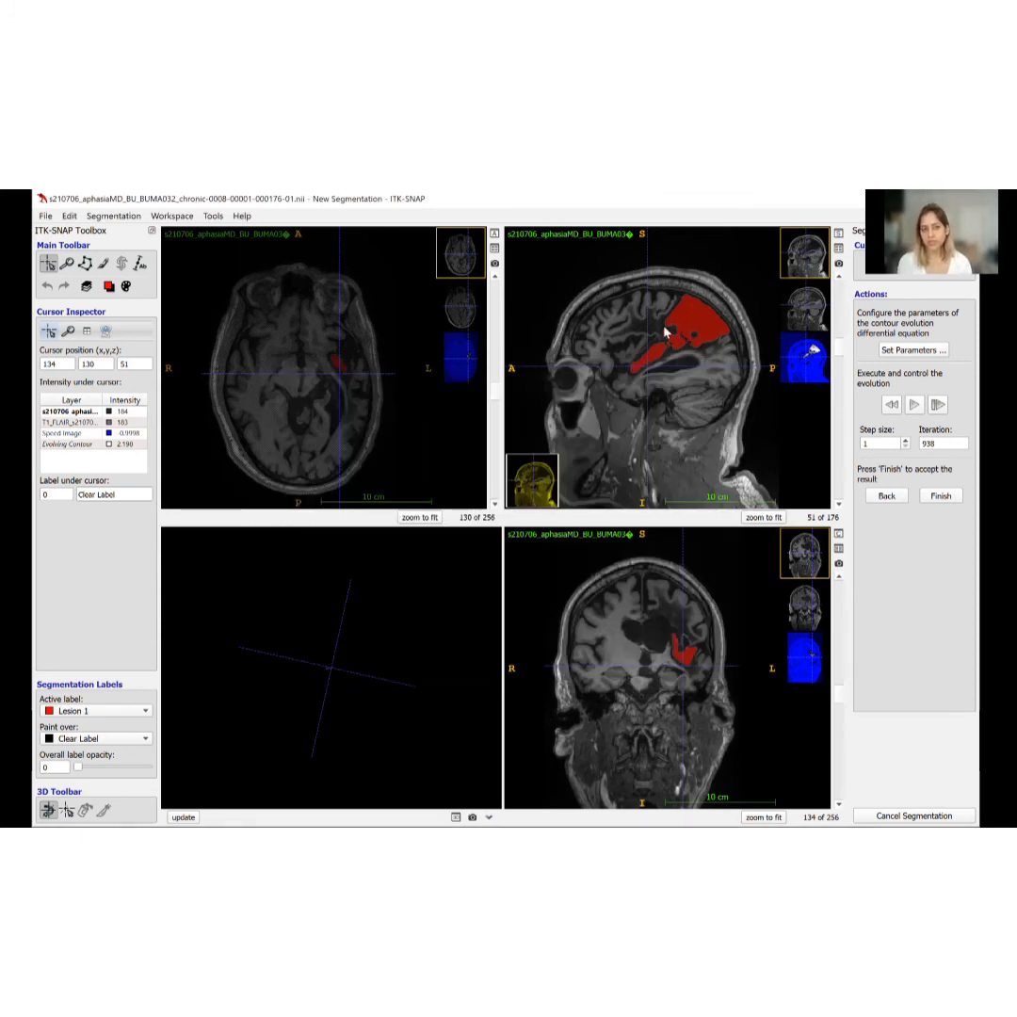
click(940, 496)
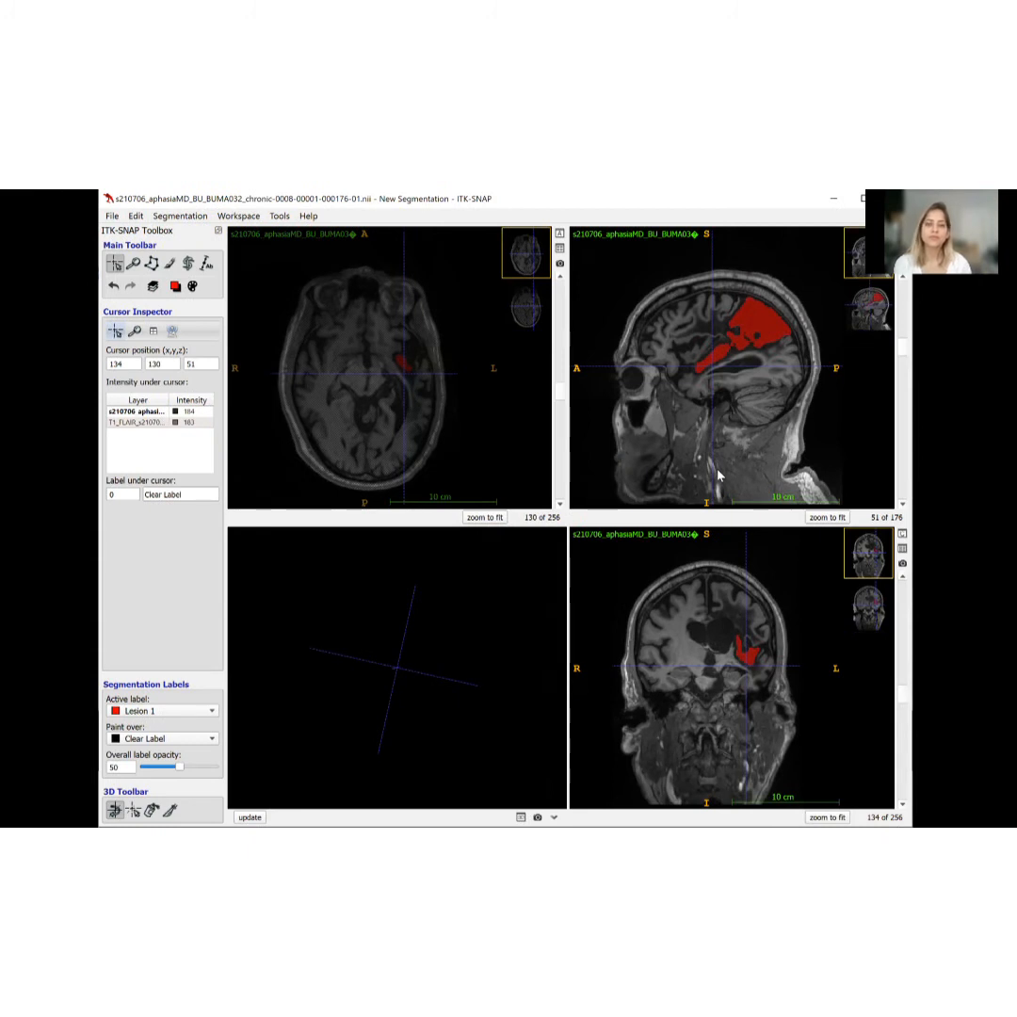
click(178, 219)
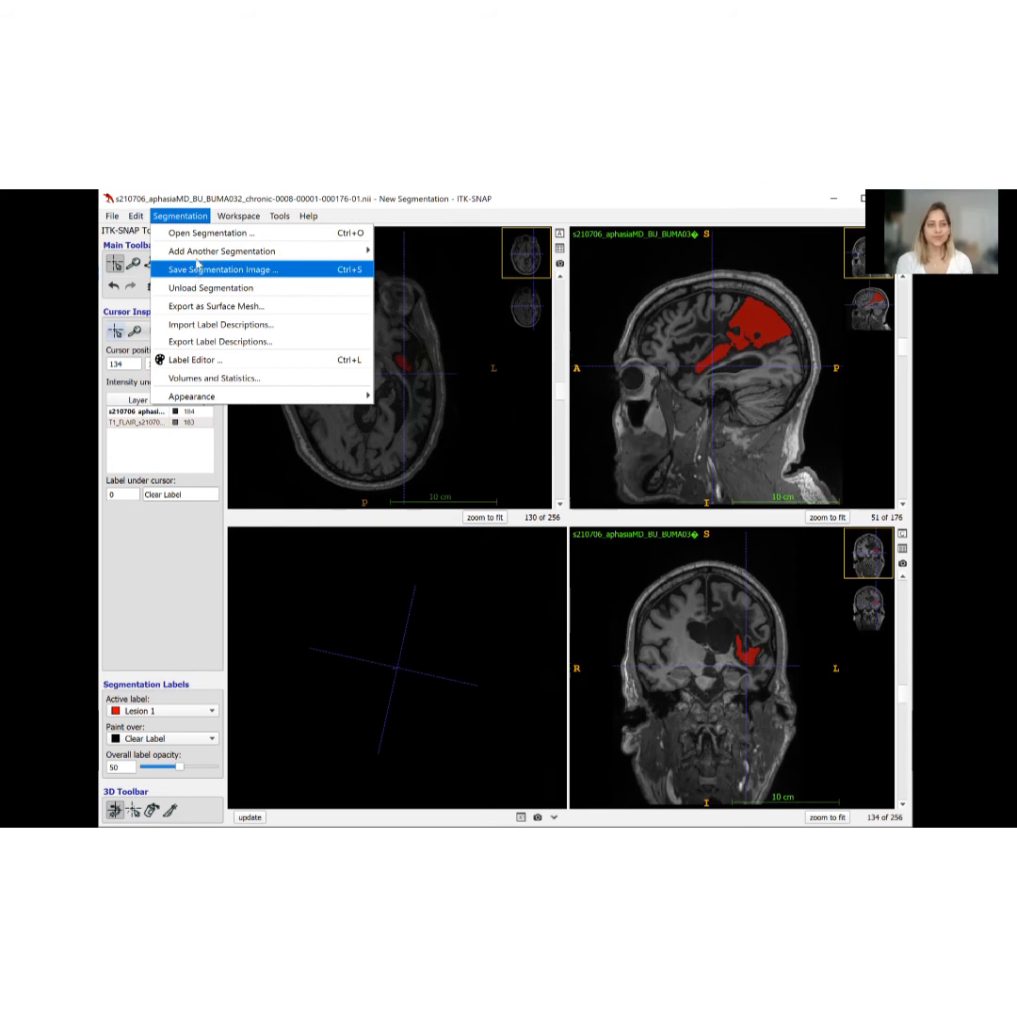
click(191, 205)
click(179, 216)
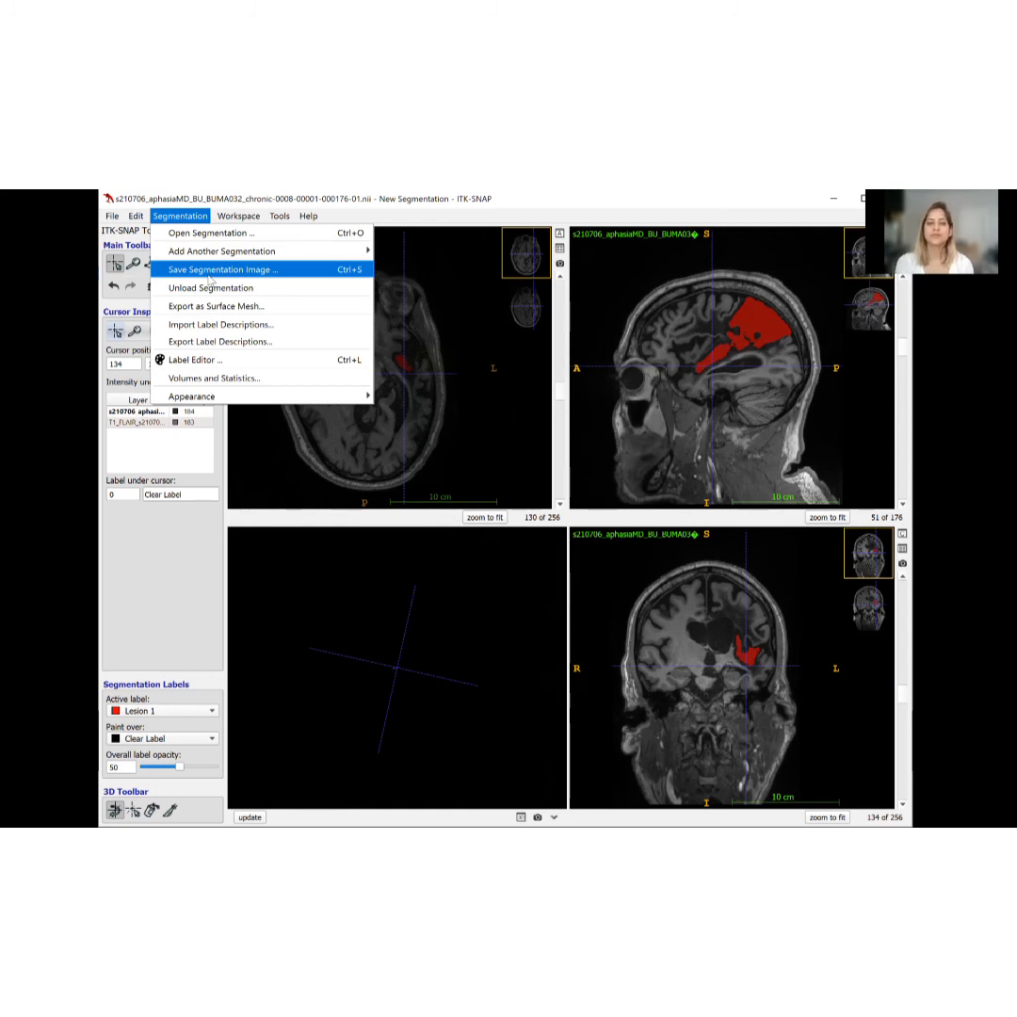
click(193, 216)
click(239, 216)
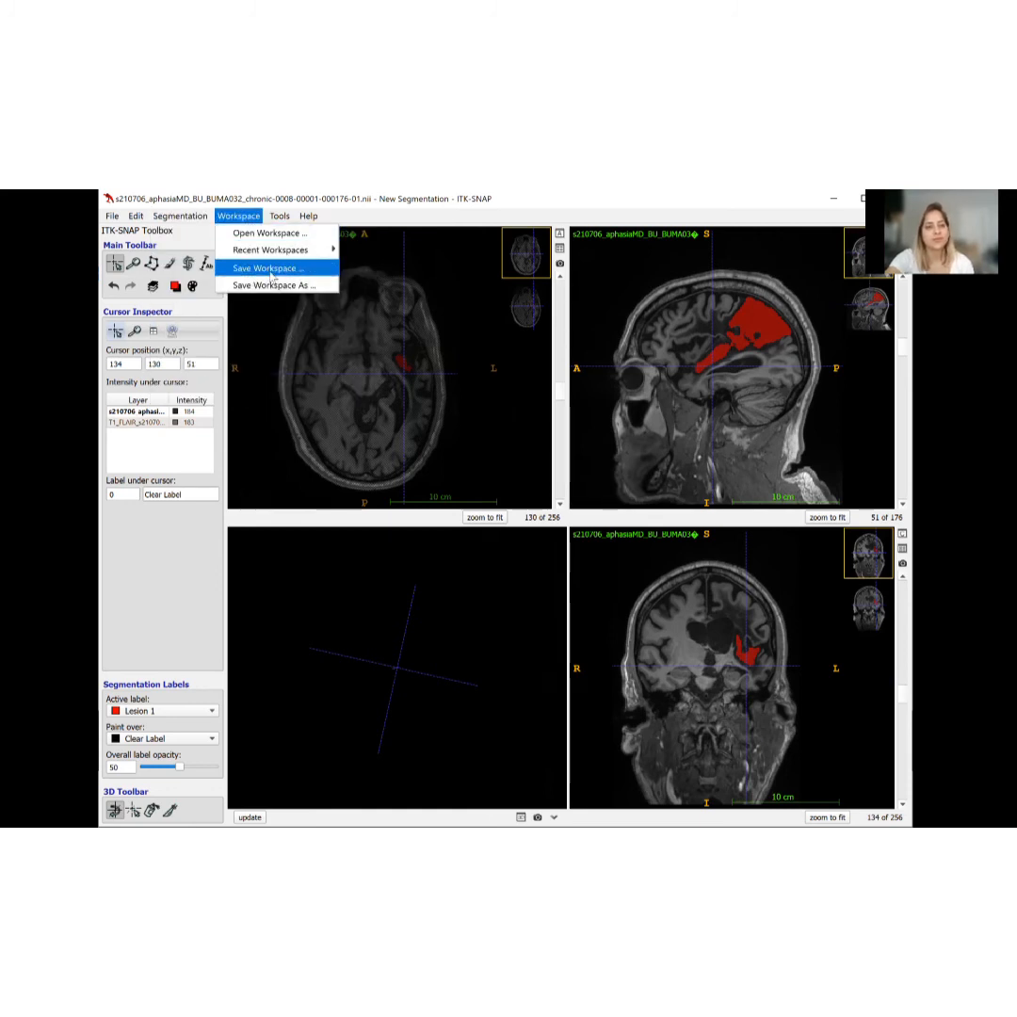
click(474, 495)
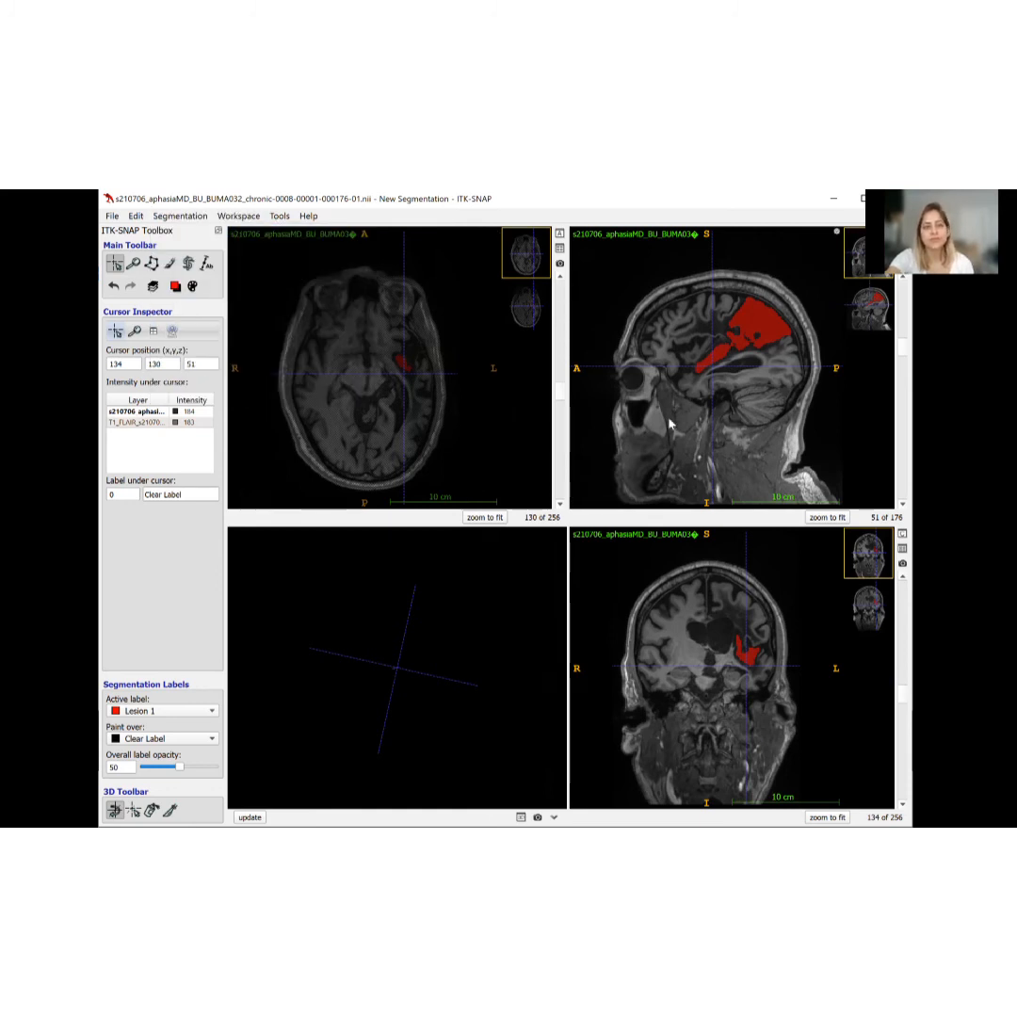
click(177, 712)
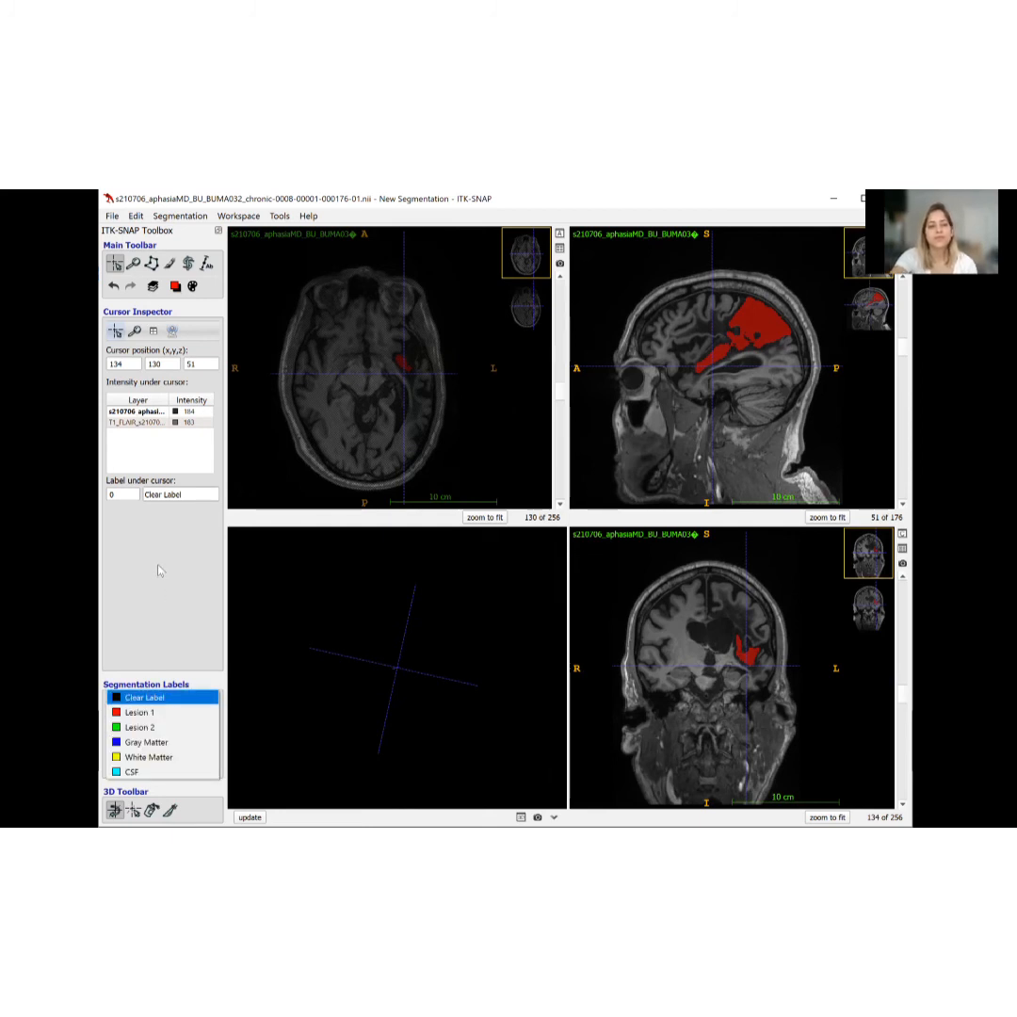
click(689, 350)
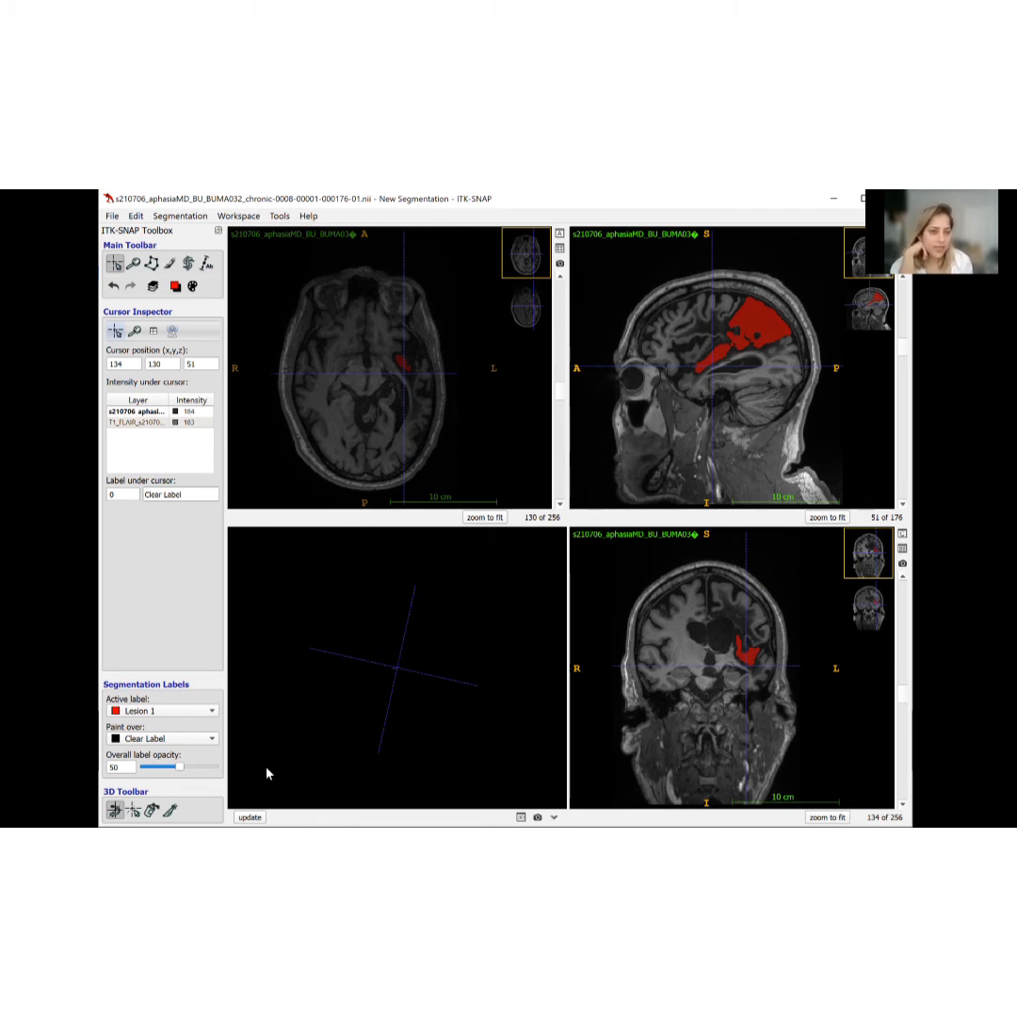
- Generate the 3D rendering of the segmented Lesion 1 and rotate it to inspect its shape from several sides
click(249, 817)
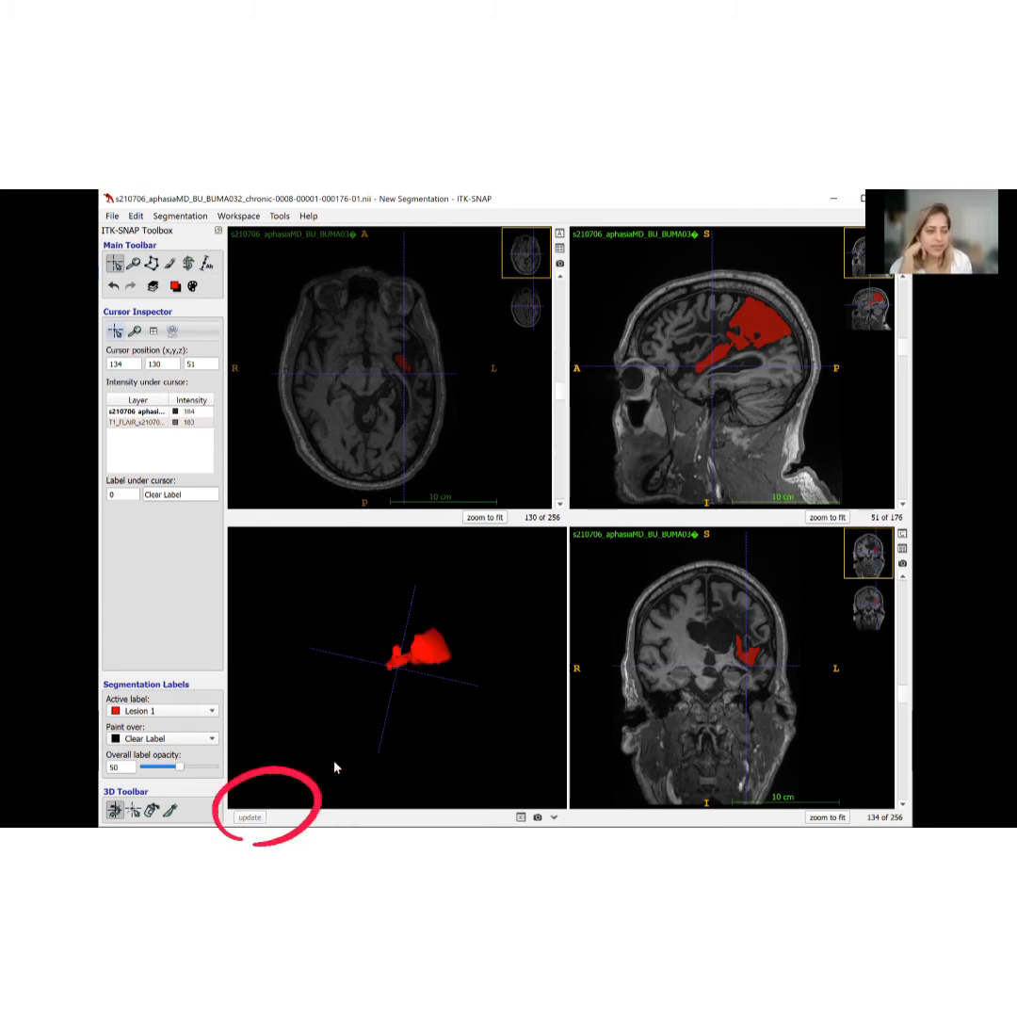
mouse_move(412, 664)
mouse_down()
mouse_move(472, 733)
mouse_move(420, 670)
mouse_up()
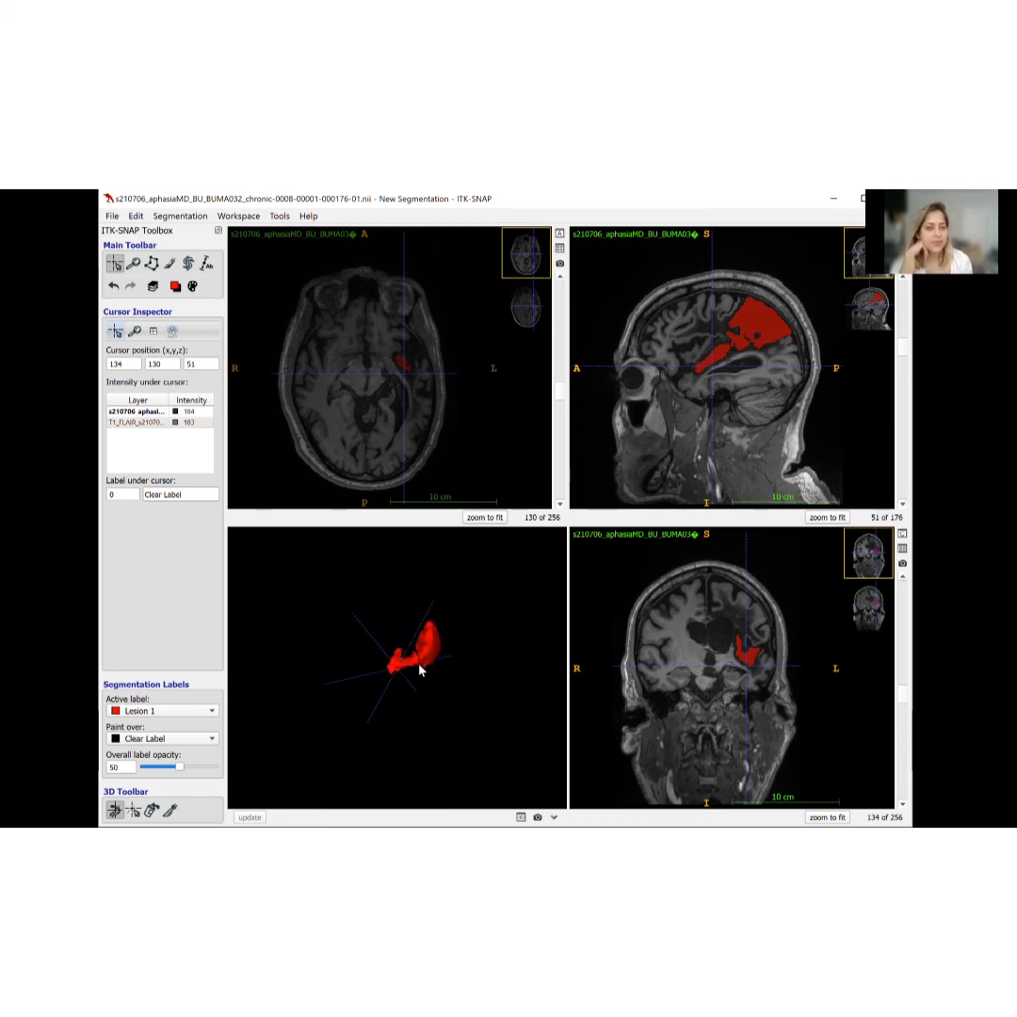
mouse_move(460, 719)
mouse_down()
mouse_move(488, 741)
mouse_move(372, 690)
mouse_move(335, 656)
mouse_move(311, 588)
mouse_move(343, 625)
mouse_move(465, 696)
mouse_move(474, 716)
mouse_up()
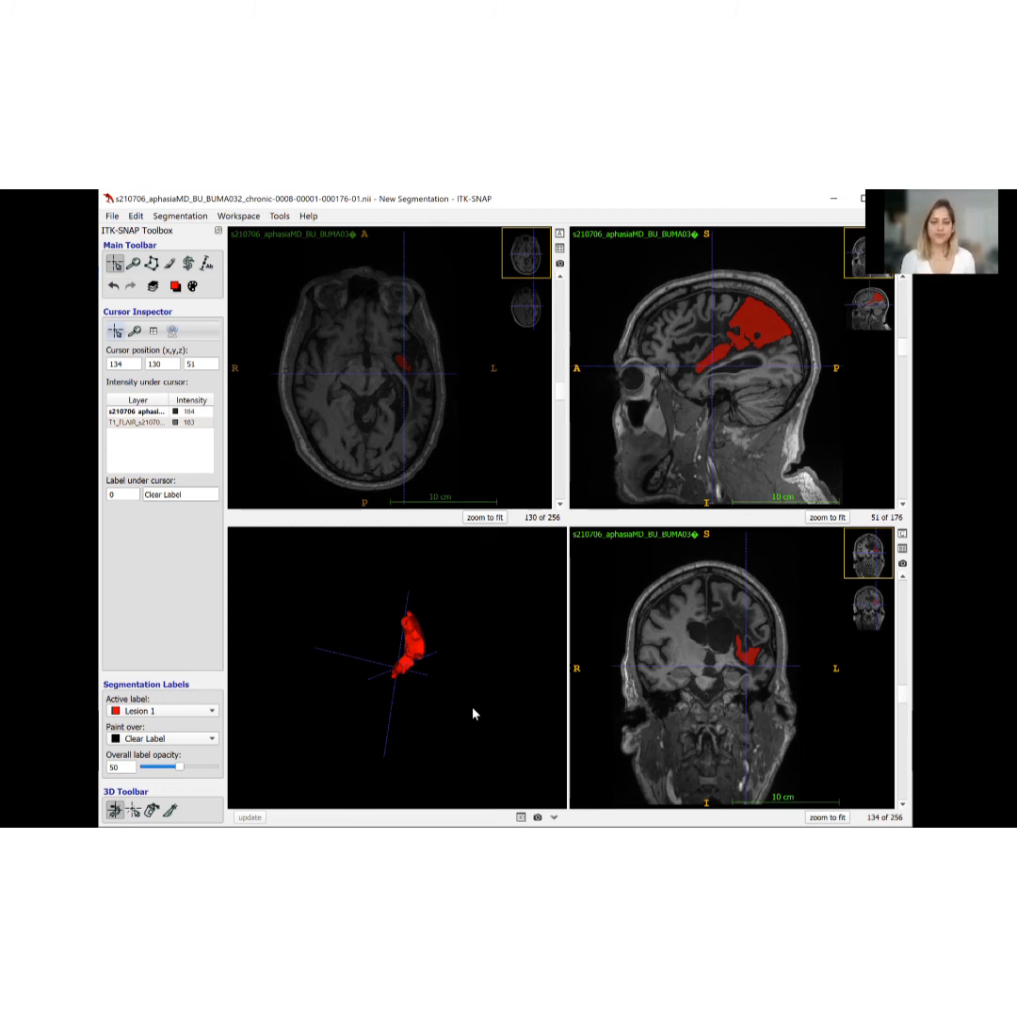
- Restart the active contour segmentation with Lesion 2 as the foreground class and show its speed image in an enlarged axial view
click(189, 264)
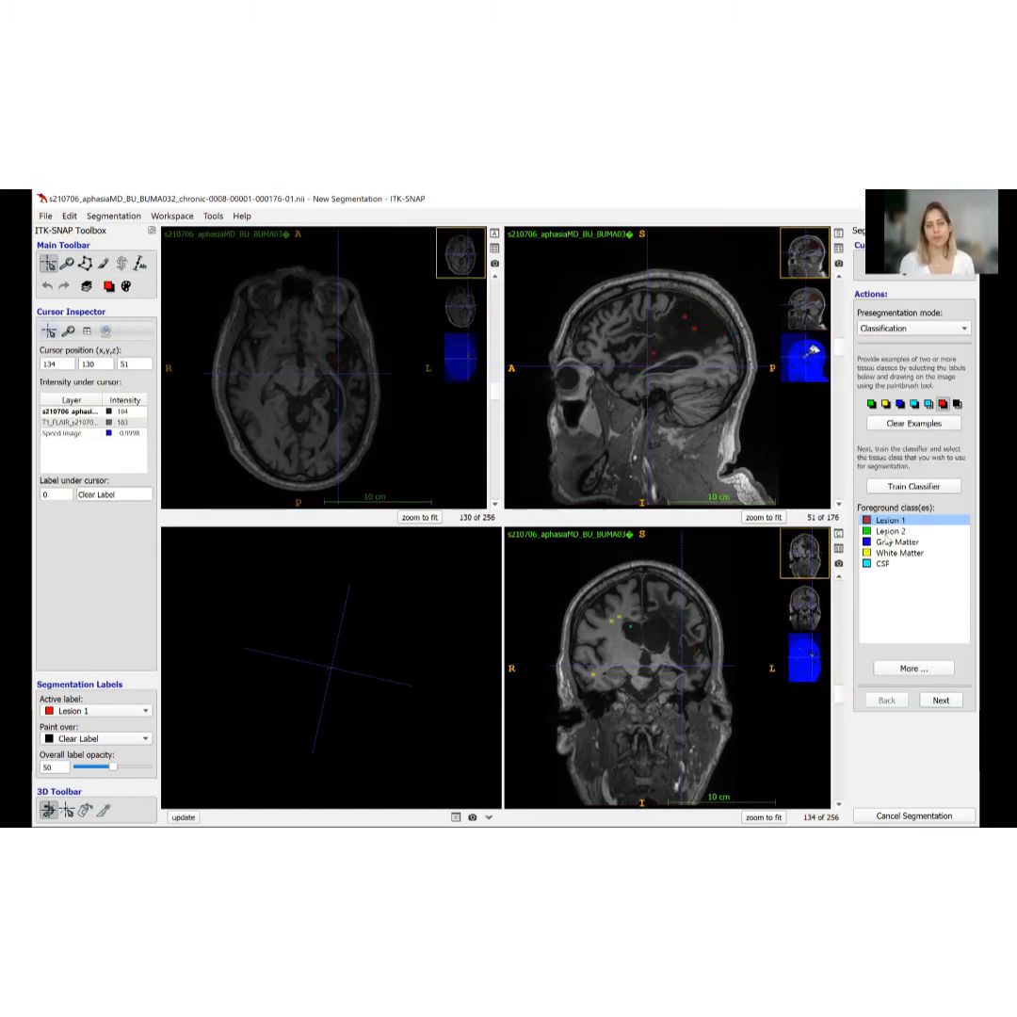
click(891, 532)
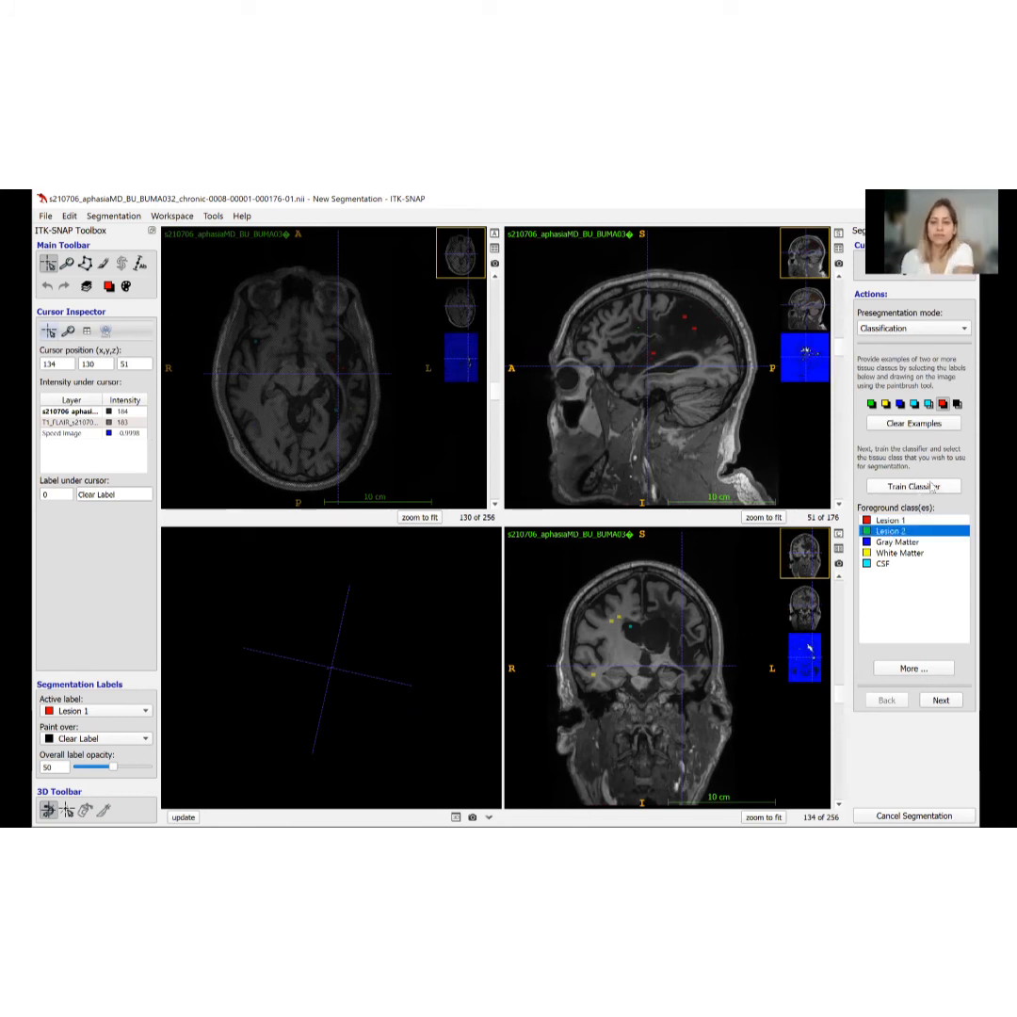
click(462, 358)
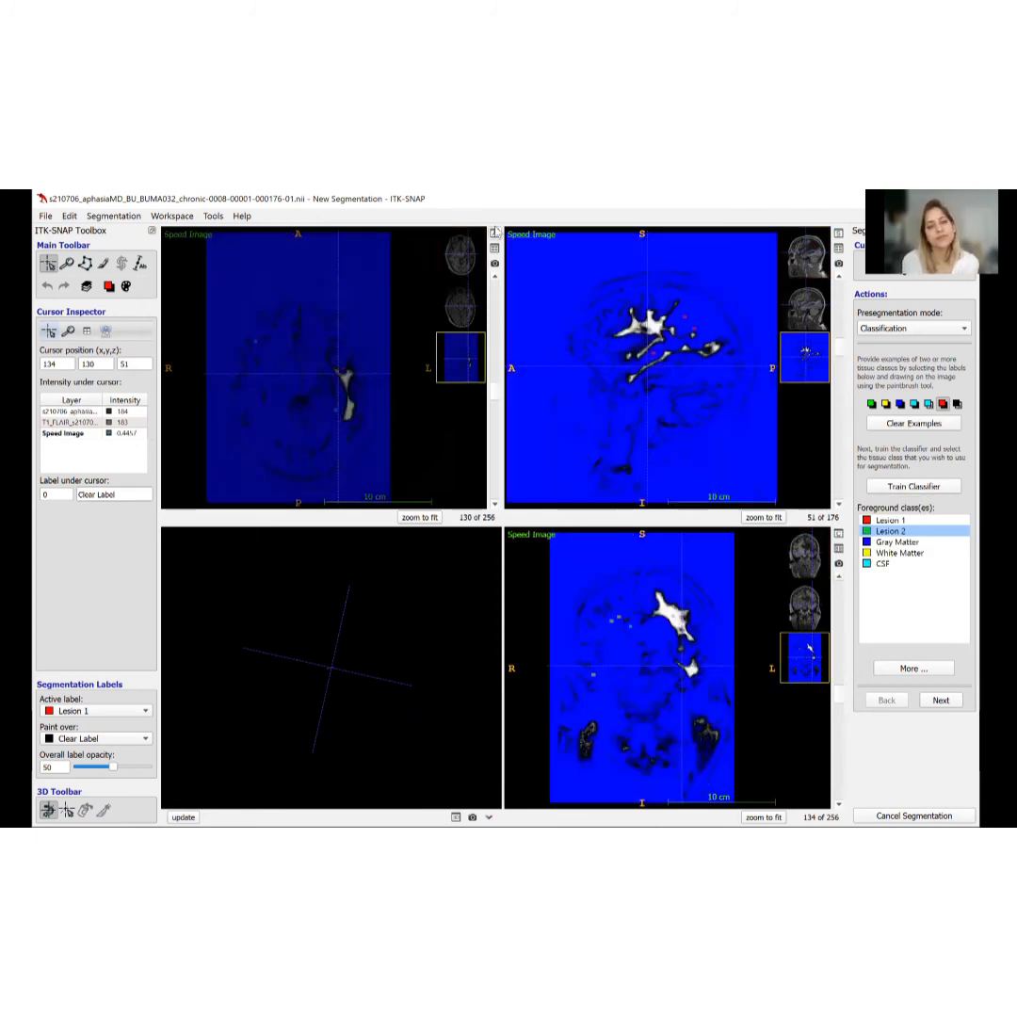
click(495, 232)
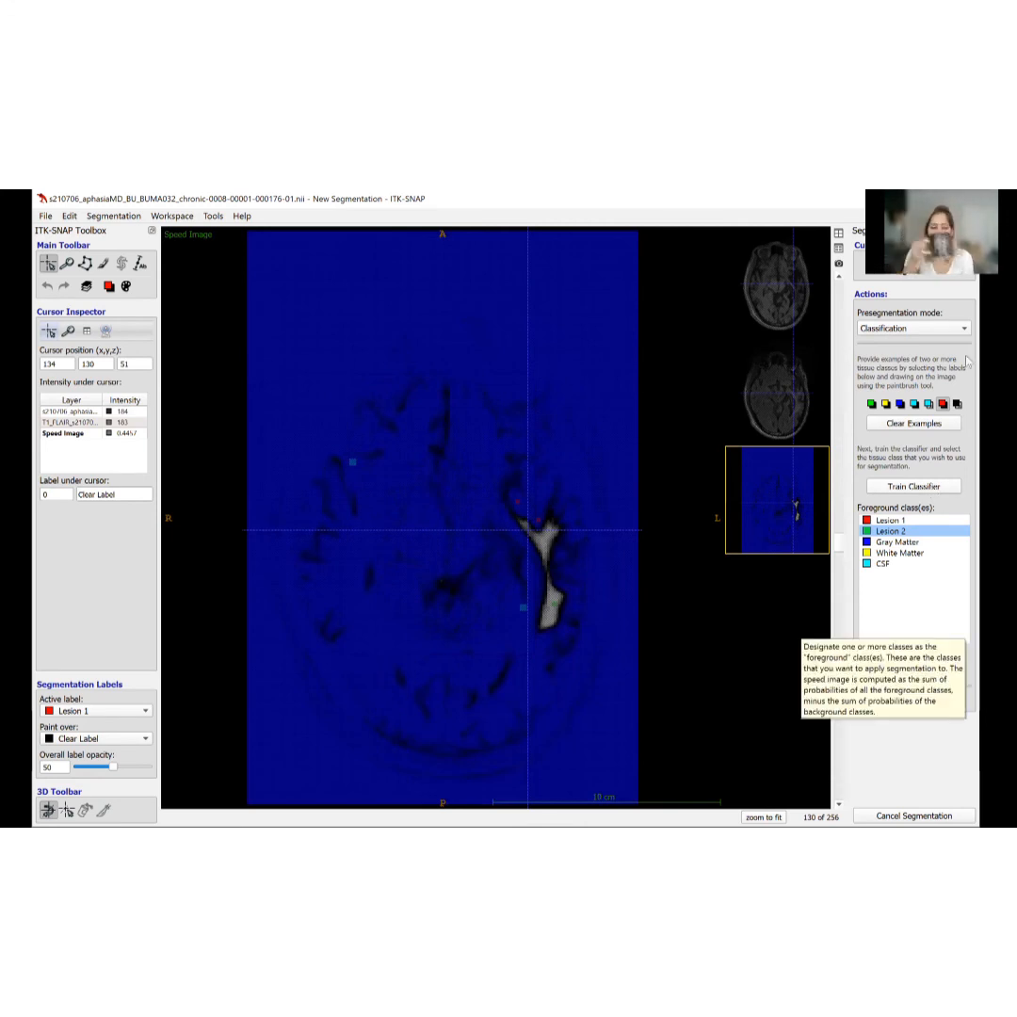
- Set the random forest classifier bias to 0.22 in the speed image generation settings, keeping the axial speed image in sight
click(901, 668)
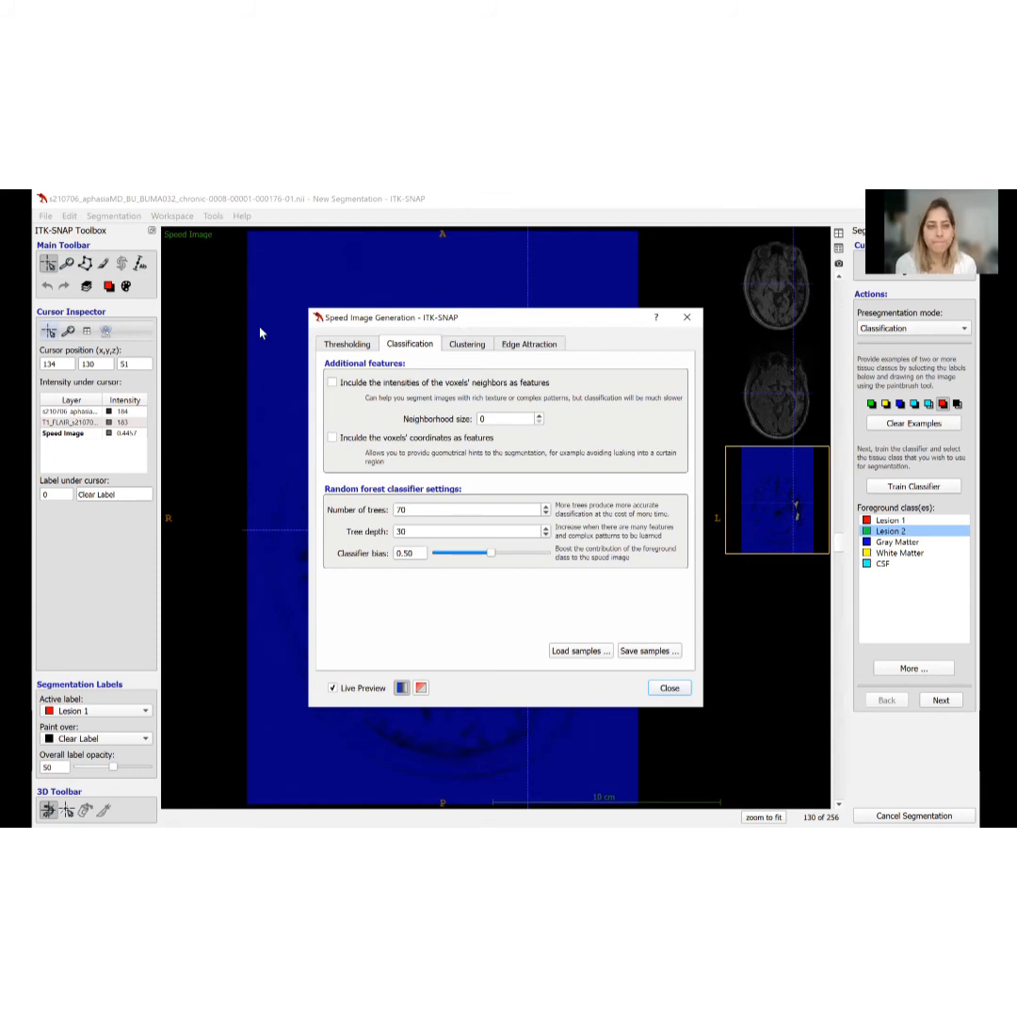
drag(452, 317, 195, 214)
mouse_move(237, 455)
mouse_down()
mouse_move(249, 456)
mouse_move(188, 455)
mouse_move(237, 455)
mouse_up()
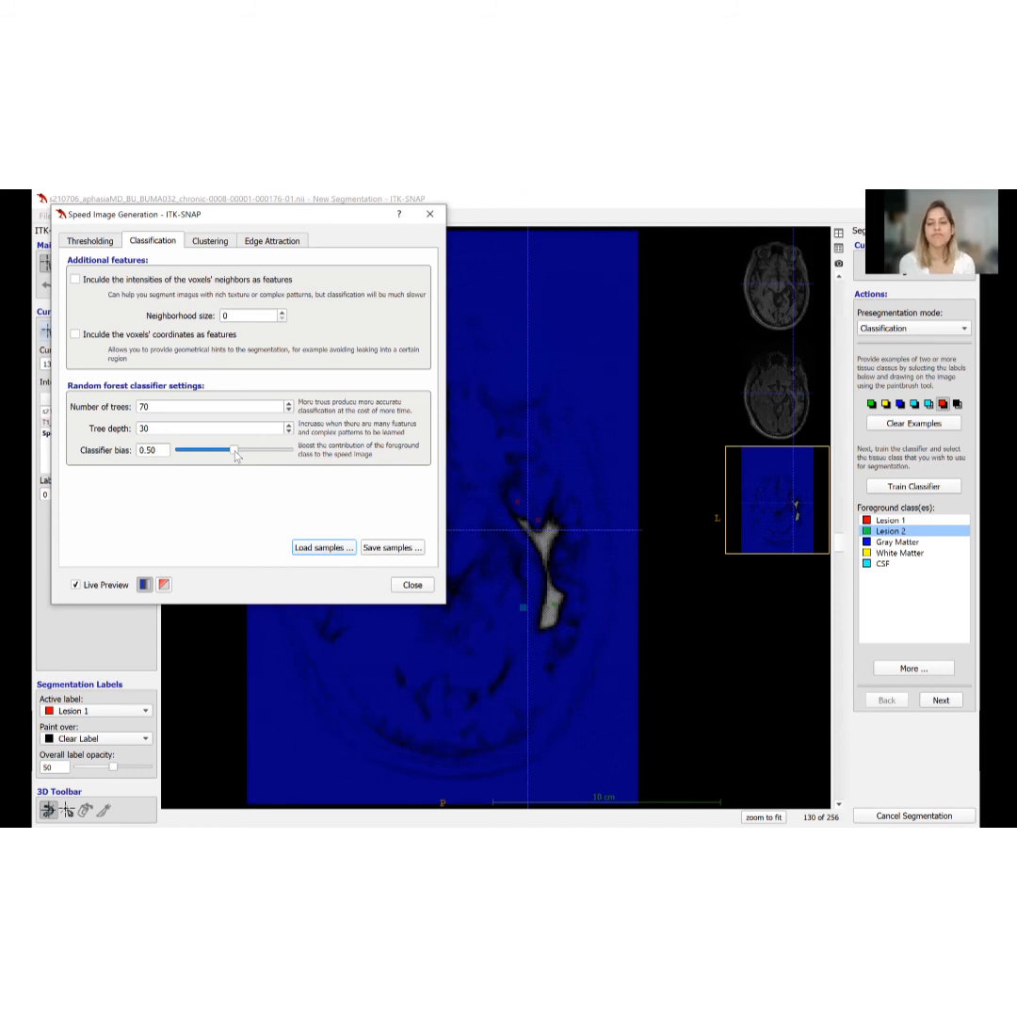
drag(235, 456, 203, 454)
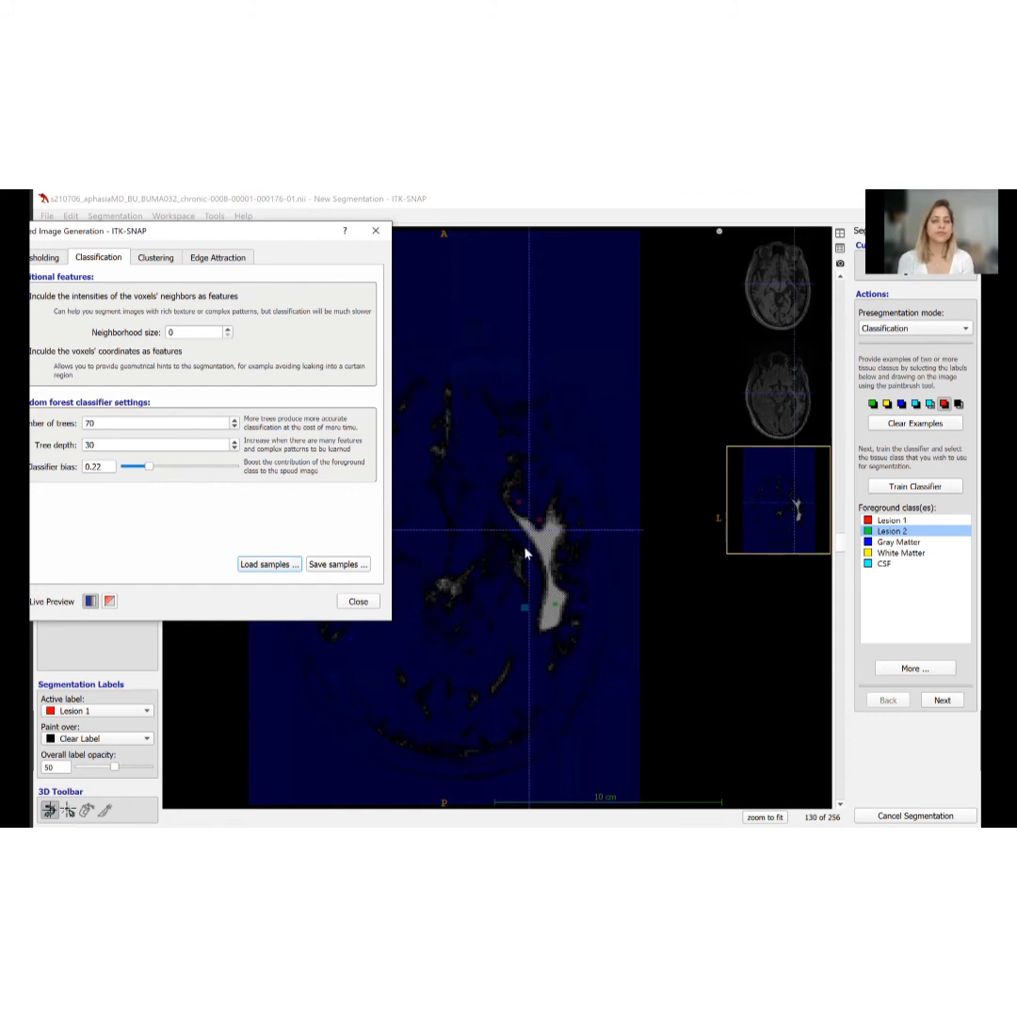
- Examine the Lesion 2 speed image on axial slices 130 to 166, and close the speed image generation settings
scroll(543, 574, up, 8)
scroll(543, 575, up, 6)
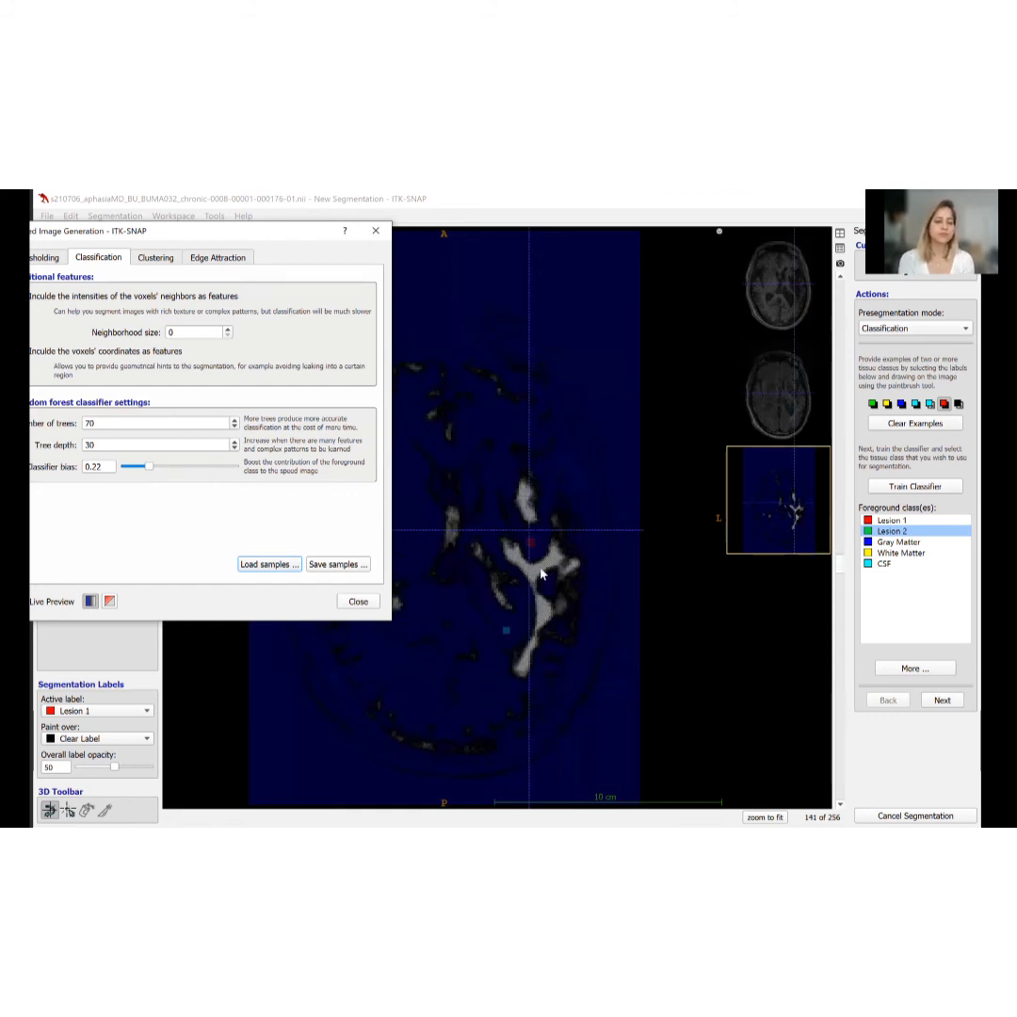
scroll(504, 563, down, 1)
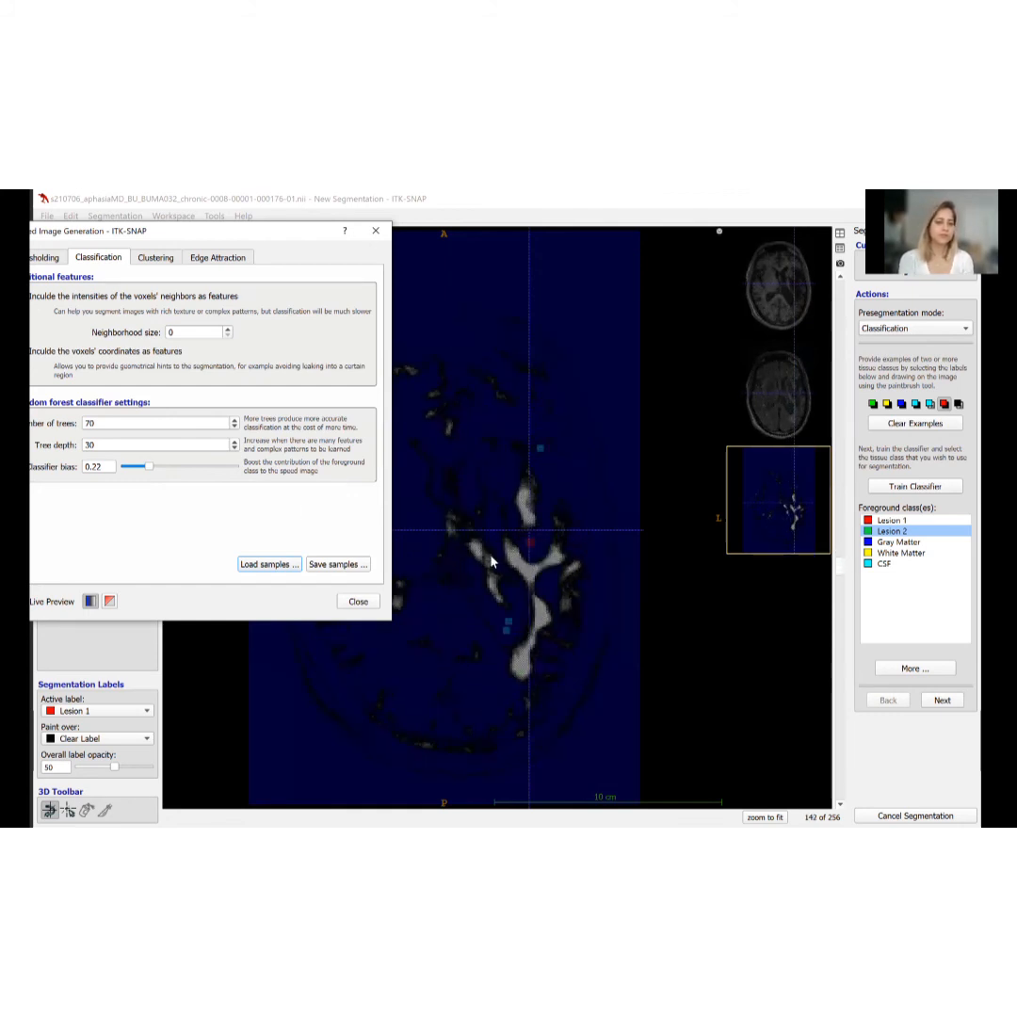
scroll(504, 563, up, 14)
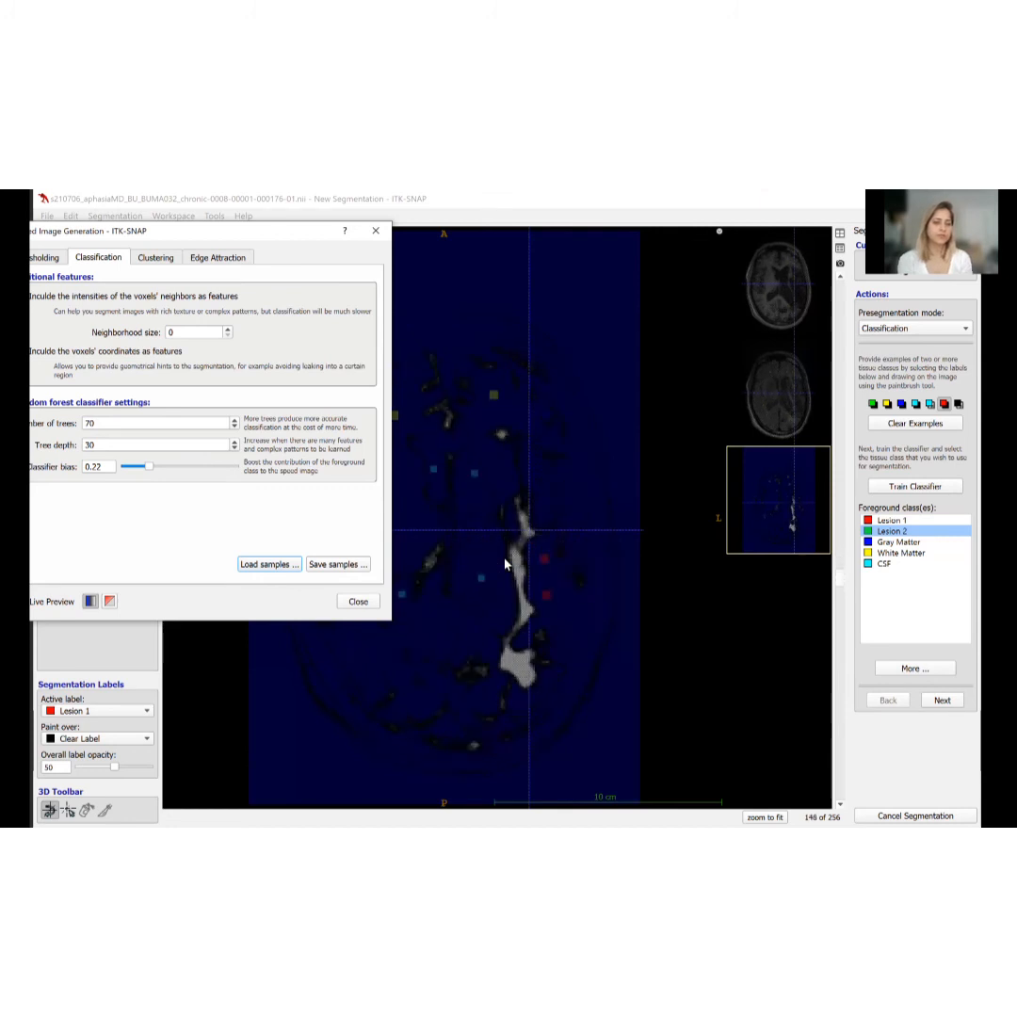
scroll(504, 563, up, 11)
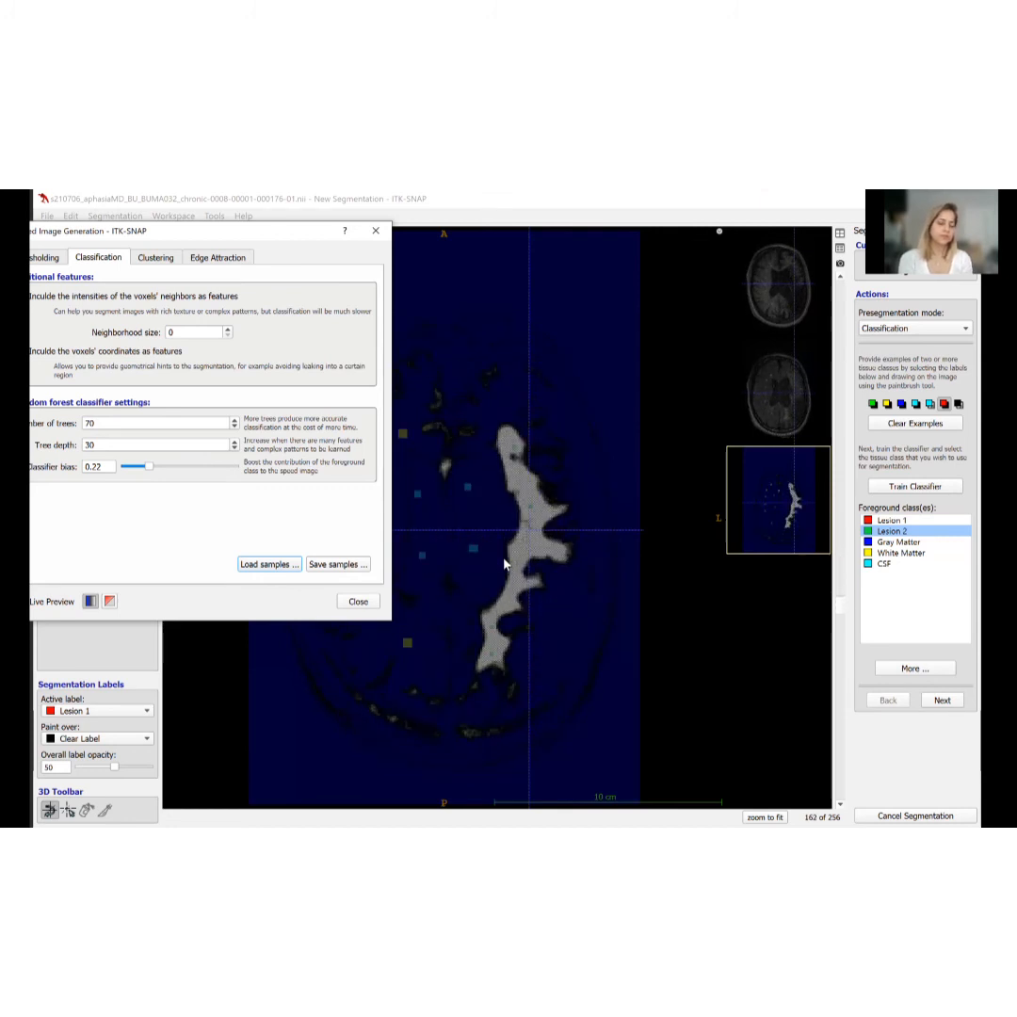
scroll(477, 452, down, 2)
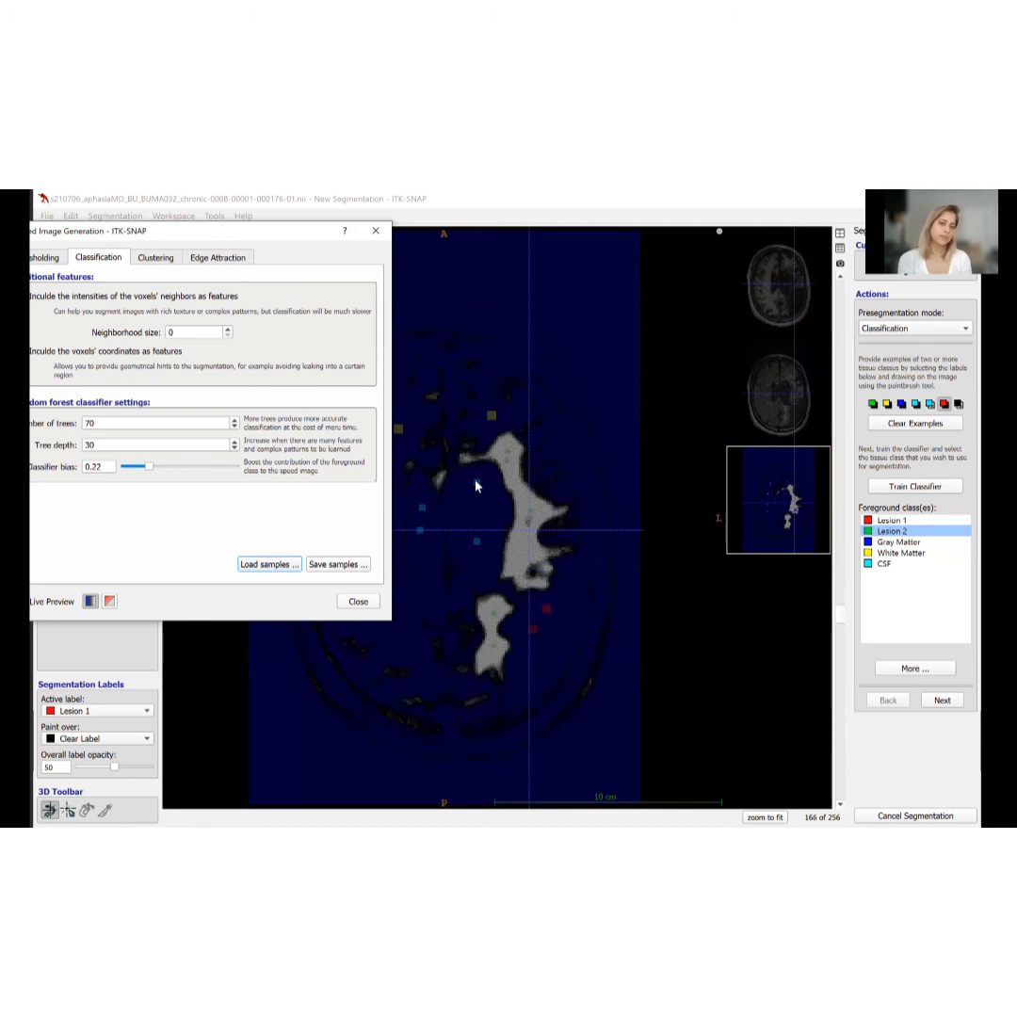
scroll(476, 483, down, 5)
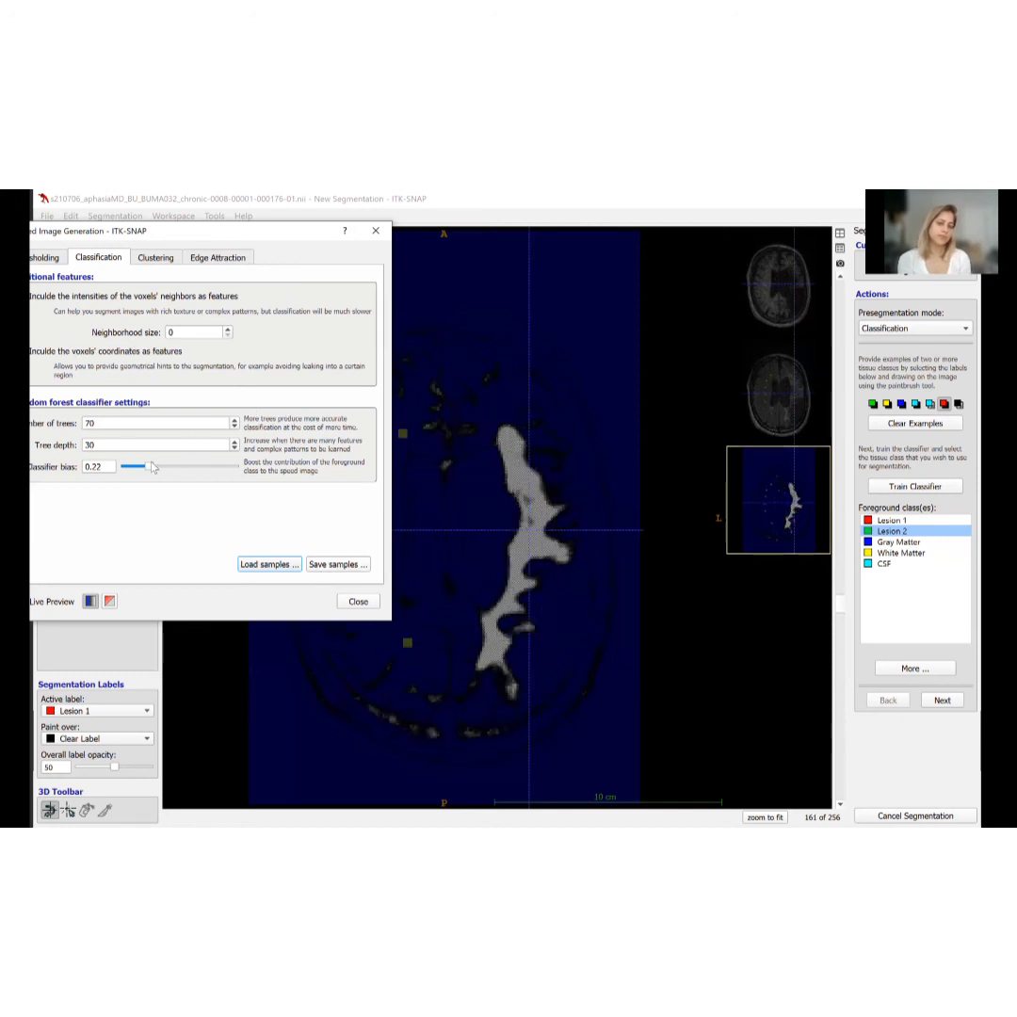
click(358, 602)
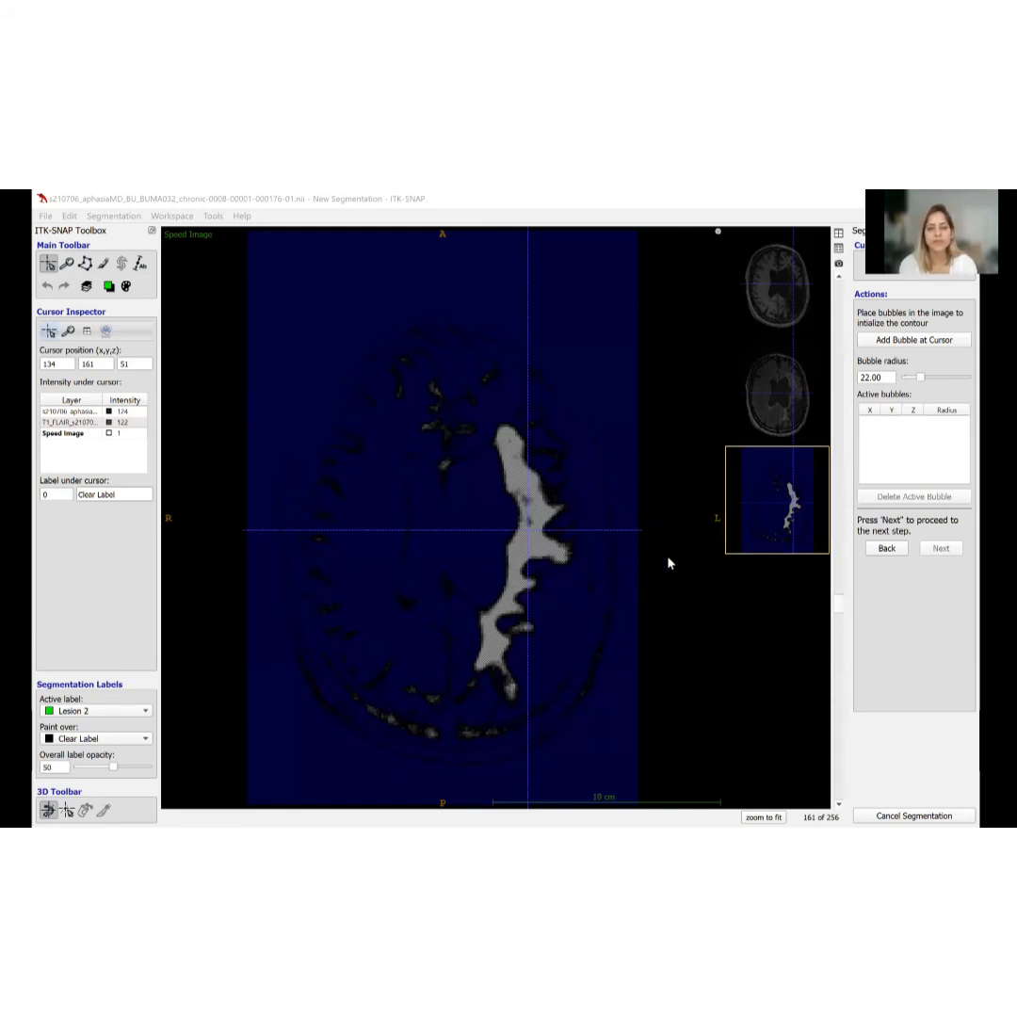
- Add a Lesion 2 bubble with a radius of 1.50 in the white speed image region at position 138, 161, 51
click(525, 543)
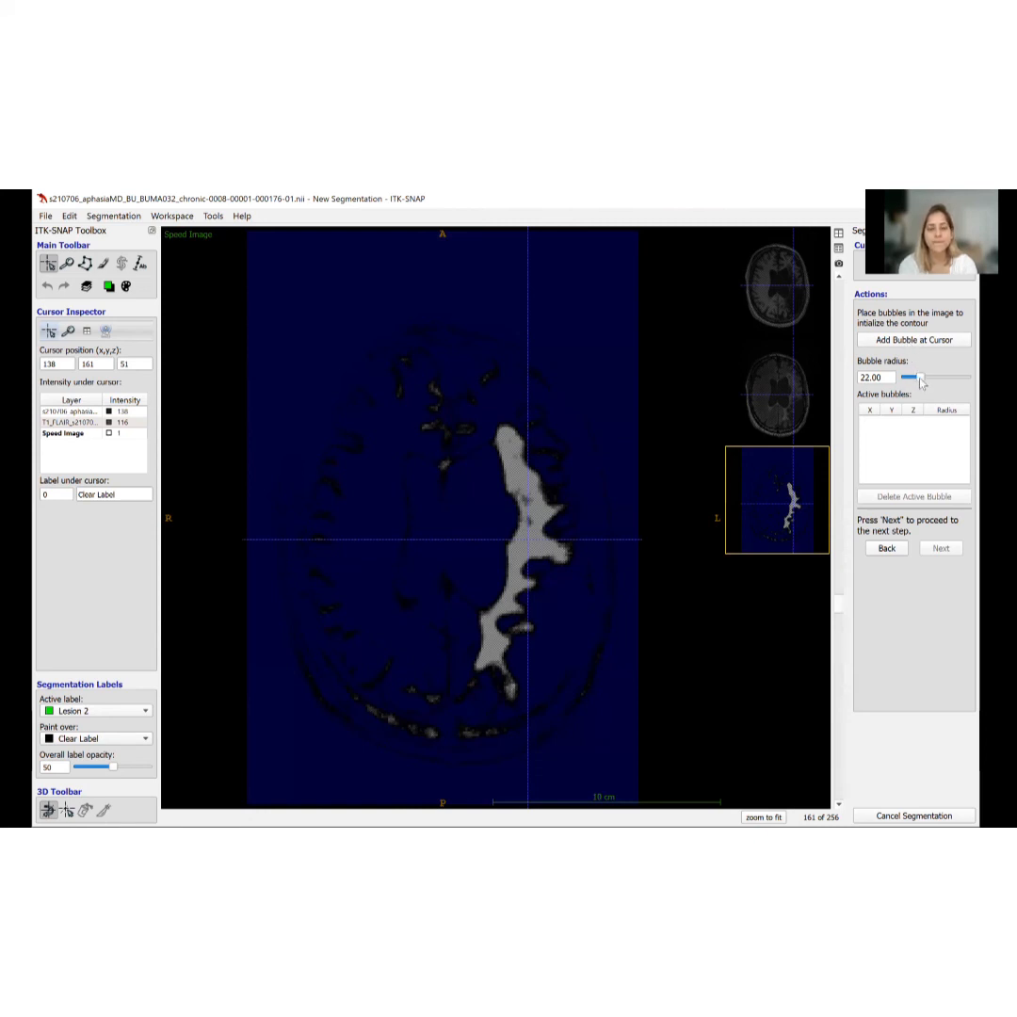
click(914, 340)
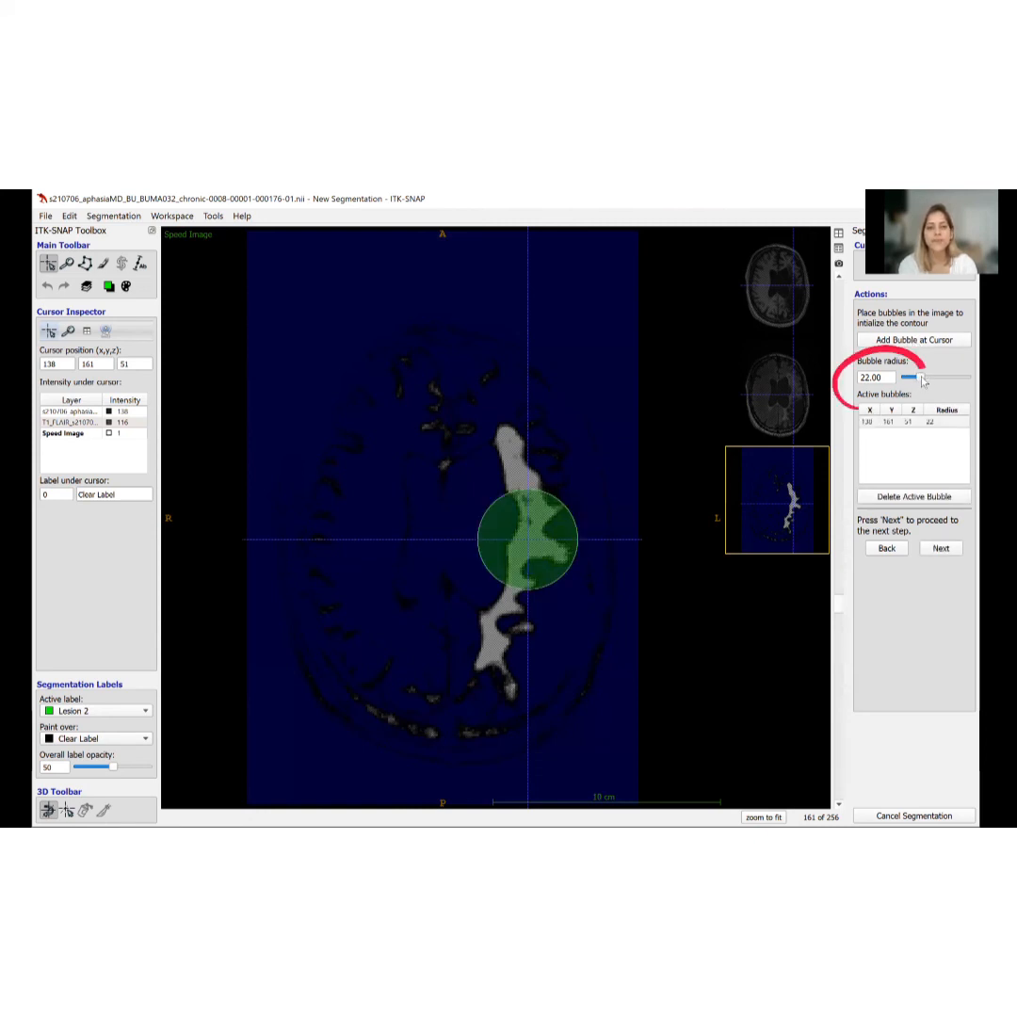
drag(919, 377, 909, 383)
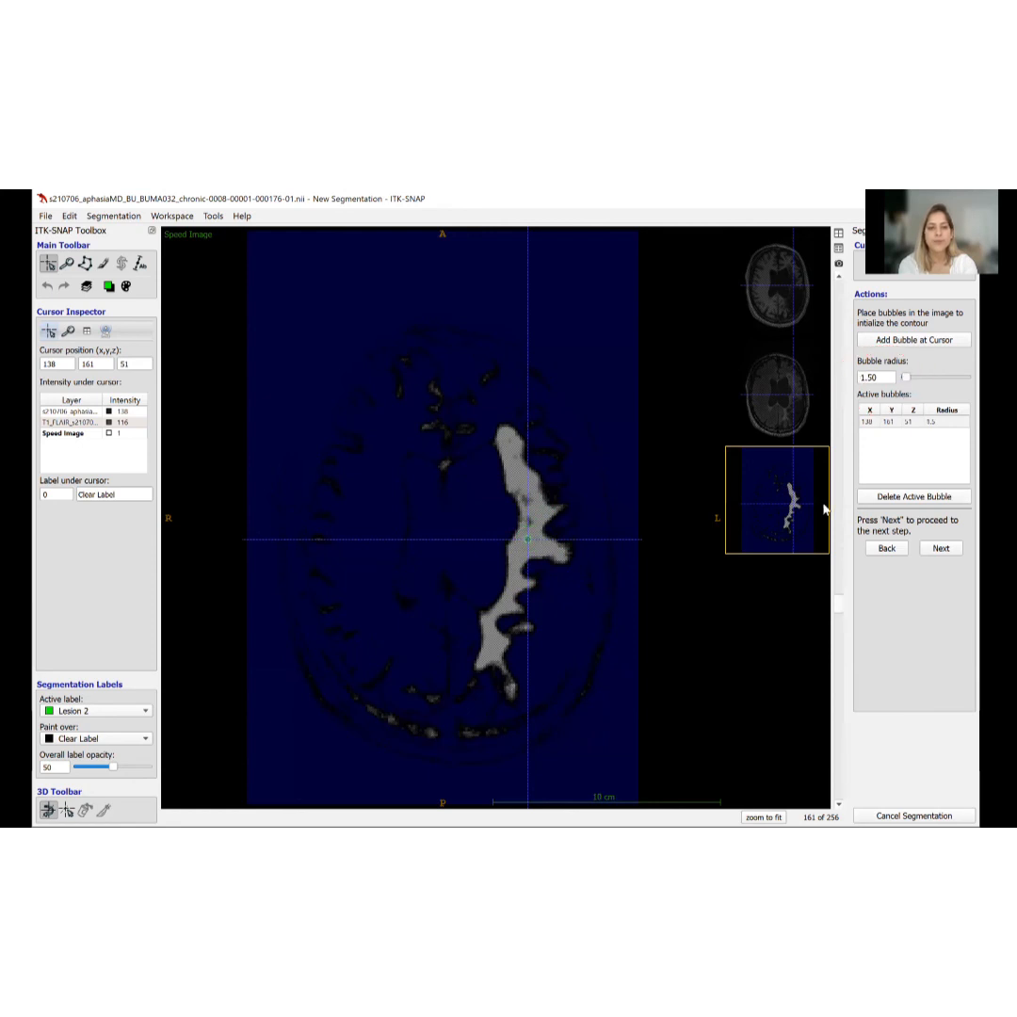
- Try evolving the contour on the T1 image in all views with step size 5, stop at iteration 918 and return to bubble placement
click(941, 550)
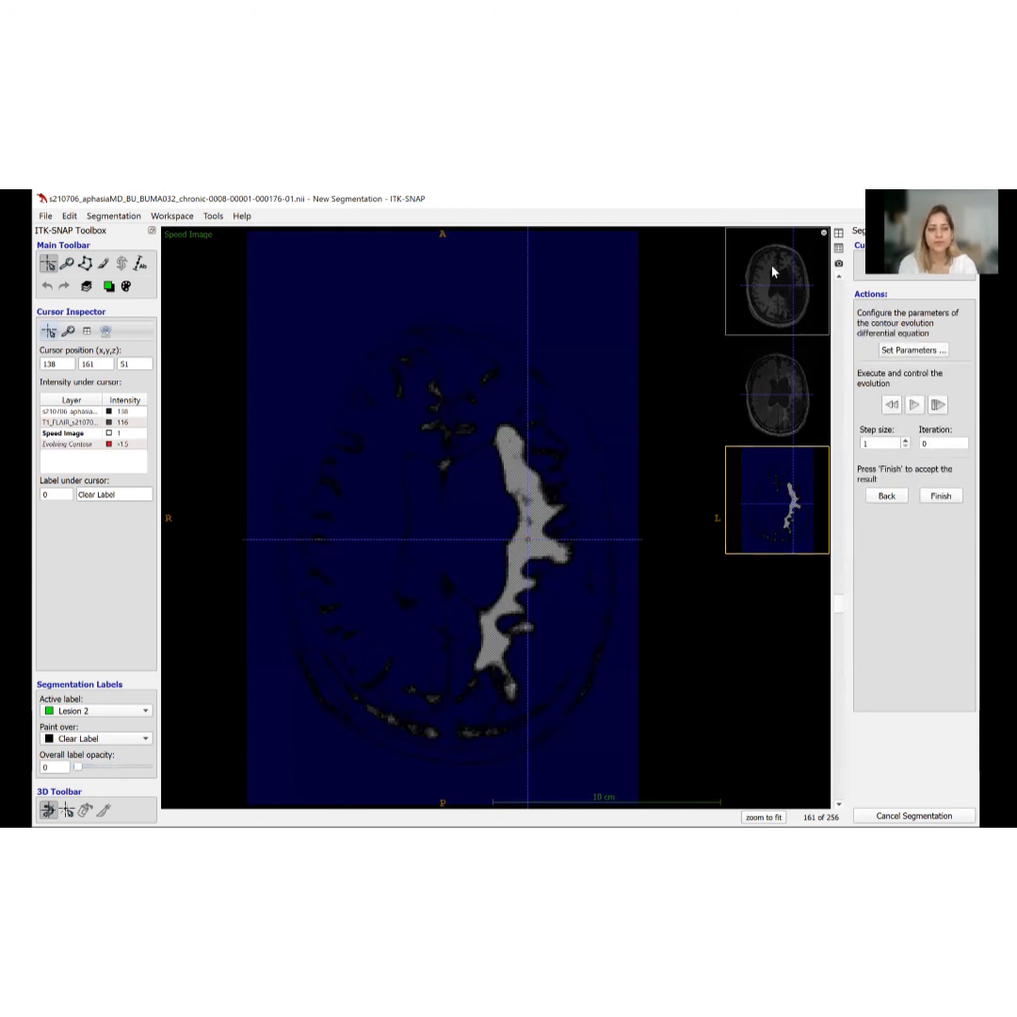
click(782, 287)
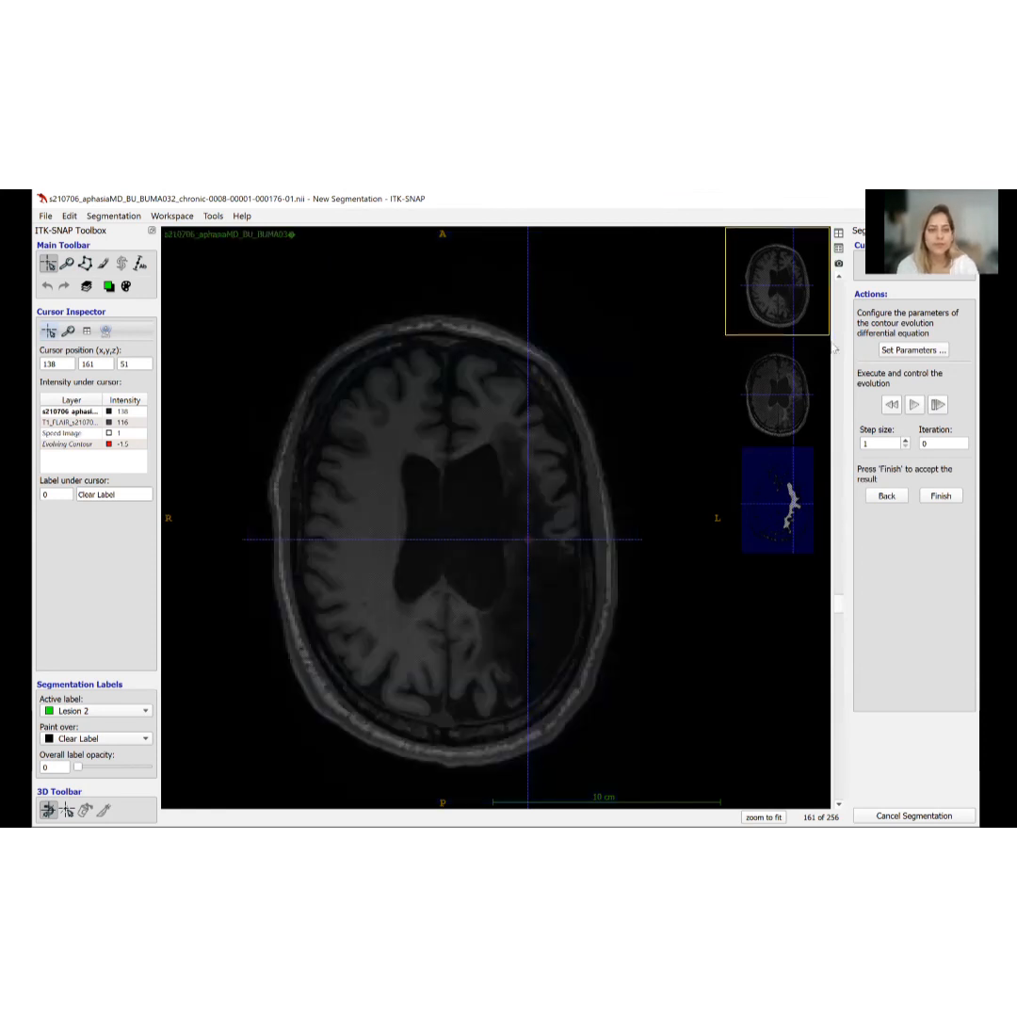
click(839, 234)
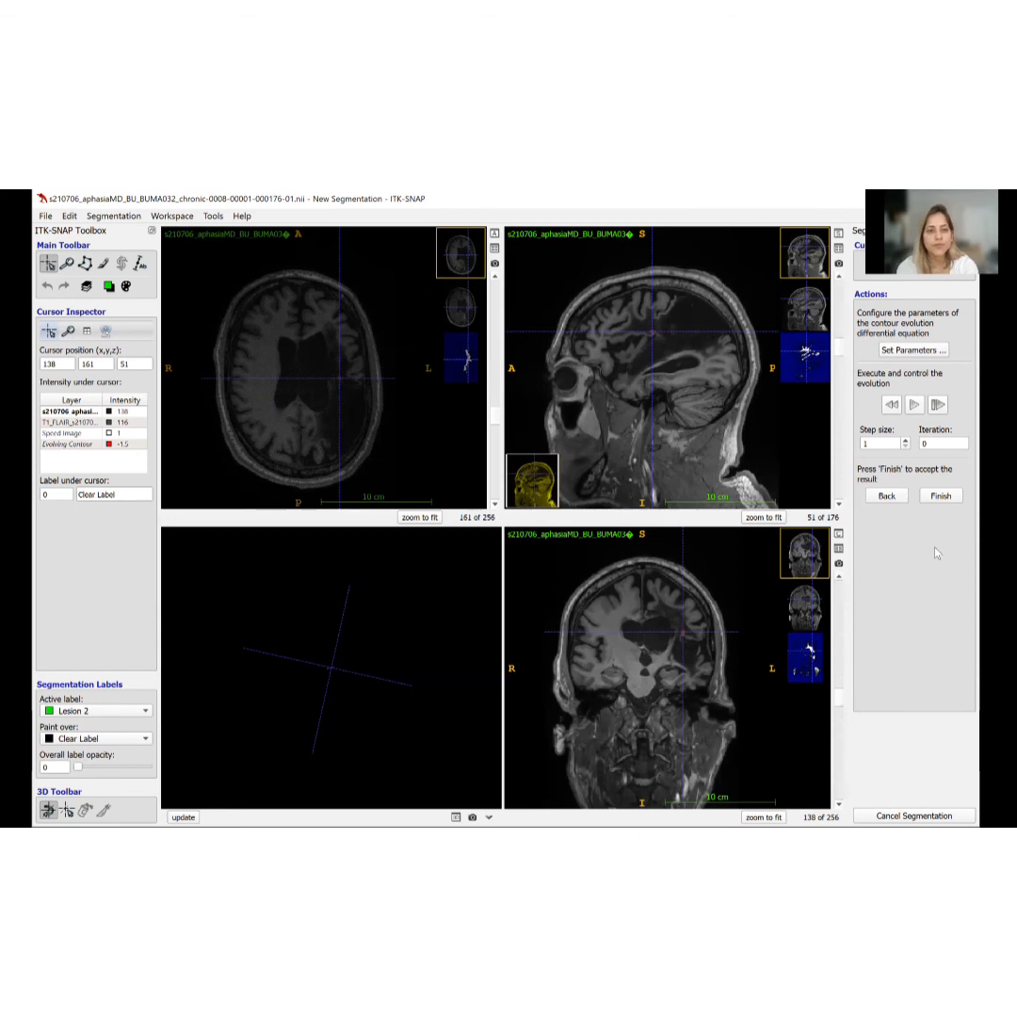
click(905, 444)
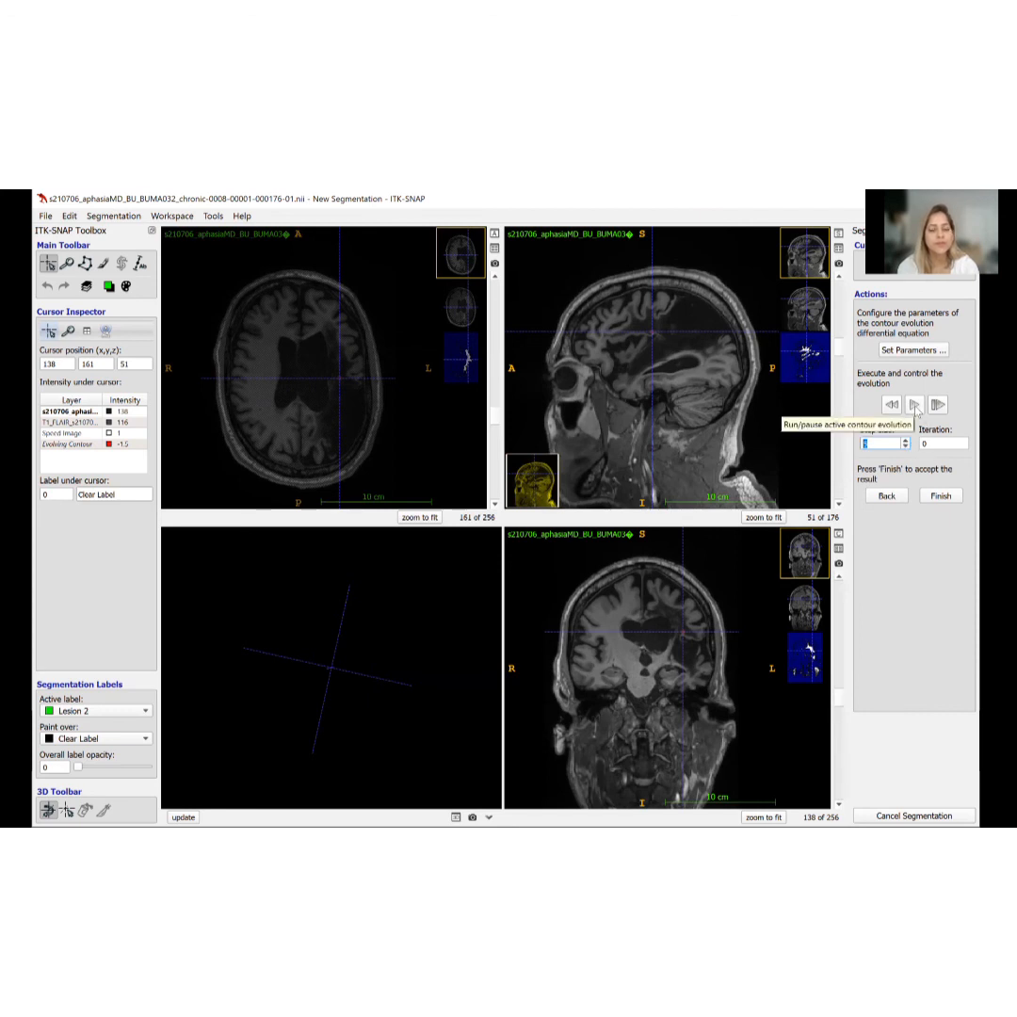
click(914, 405)
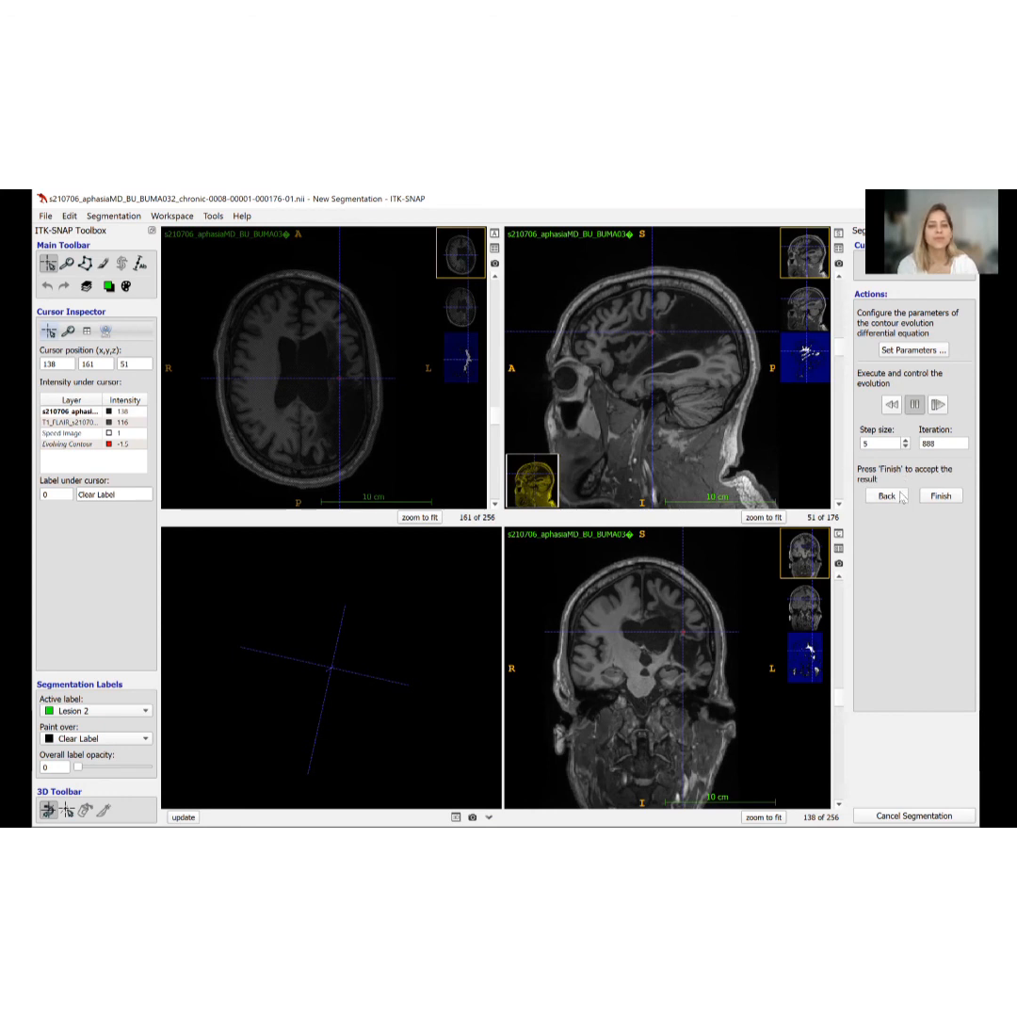
click(914, 406)
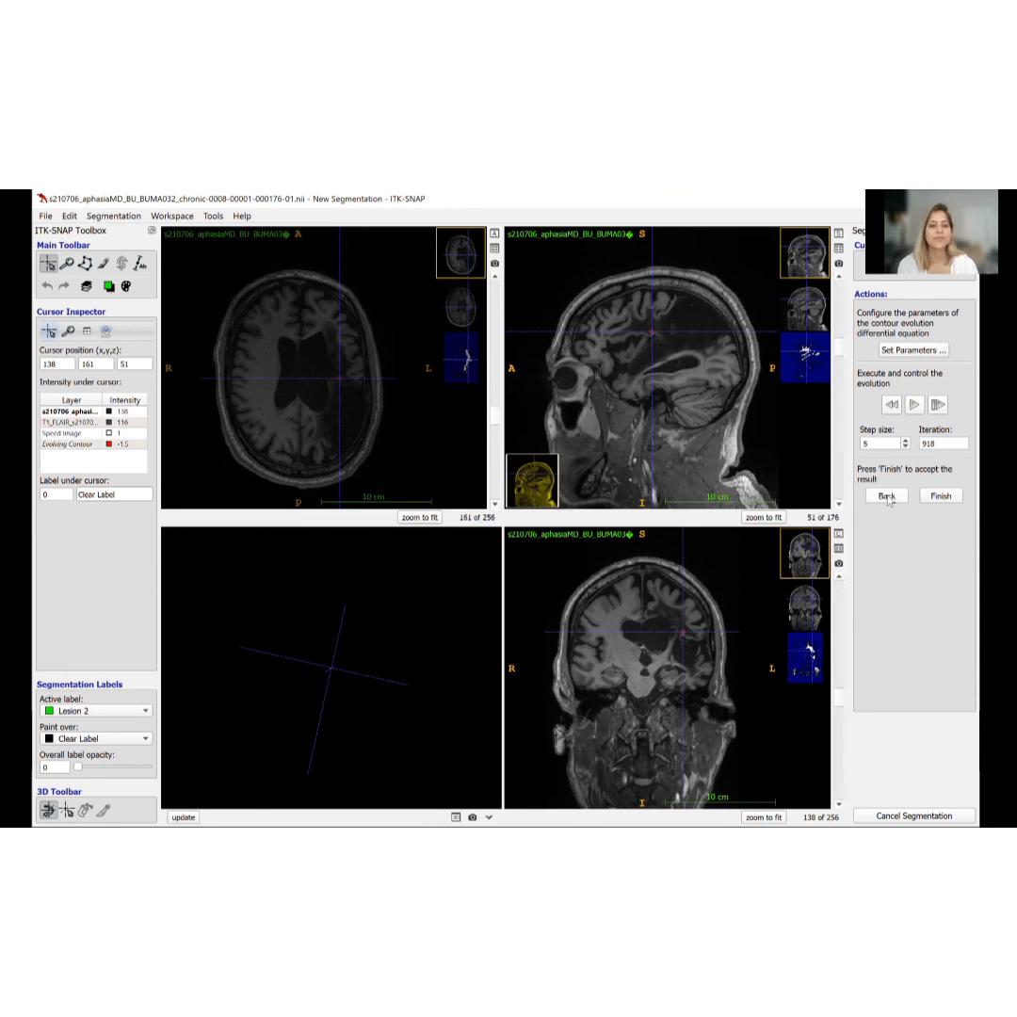
click(887, 498)
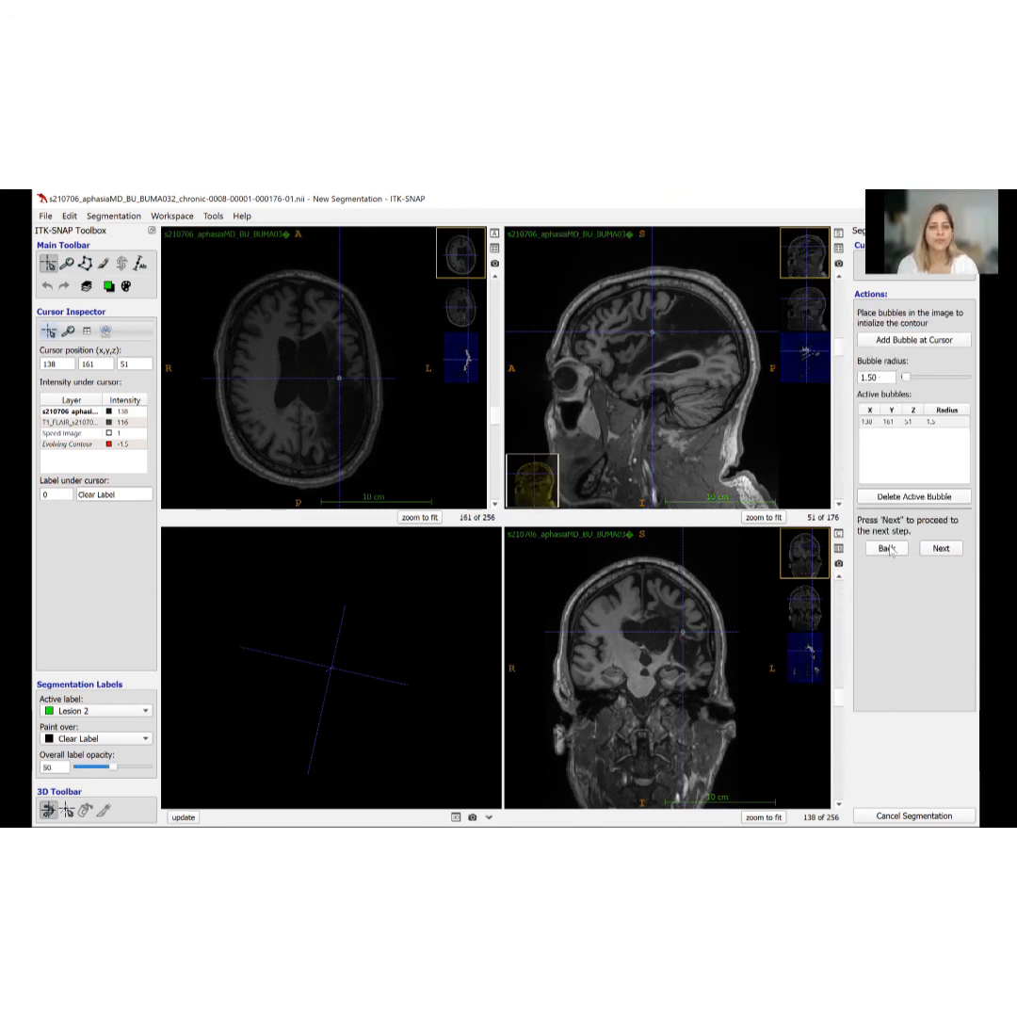
- Increase the radius of the bubble at 138, 161, 51 to 3.50, viewing the enlarged axial speed image
click(461, 358)
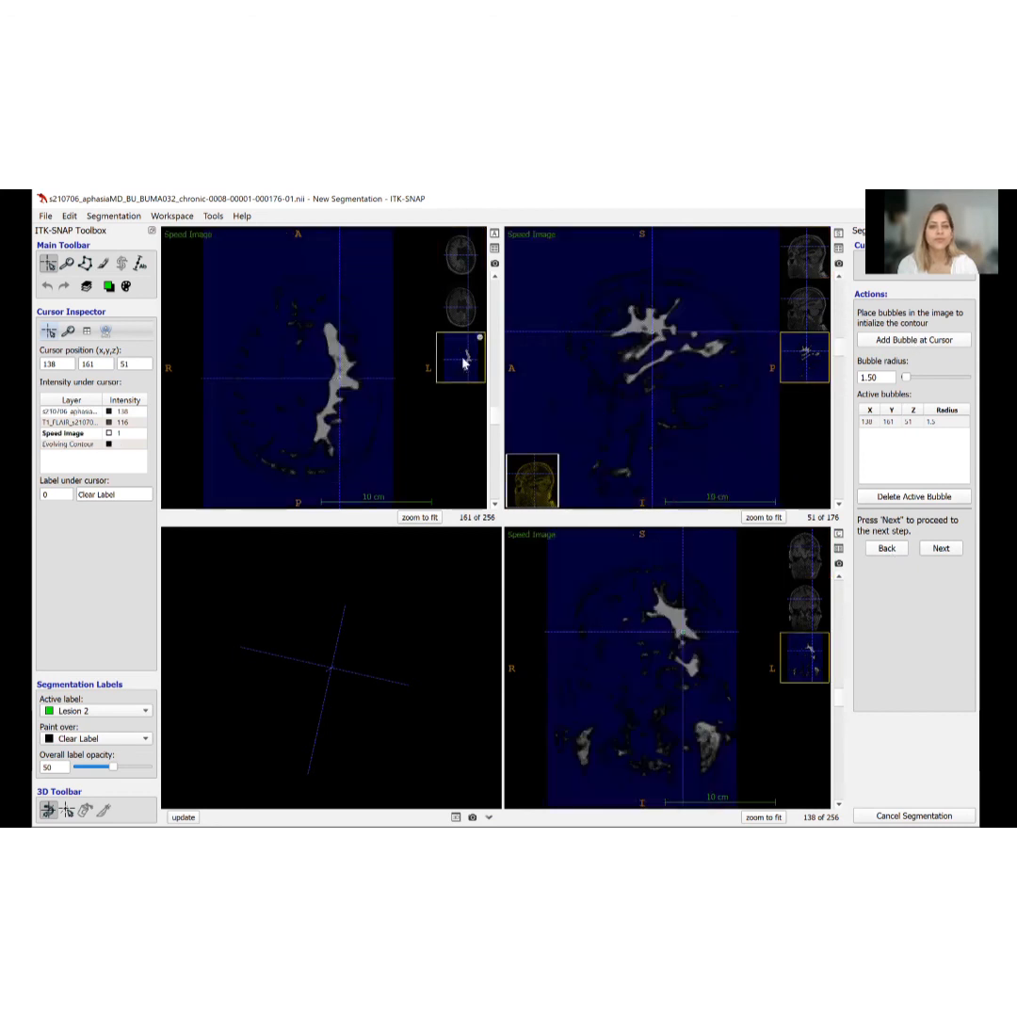
click(495, 233)
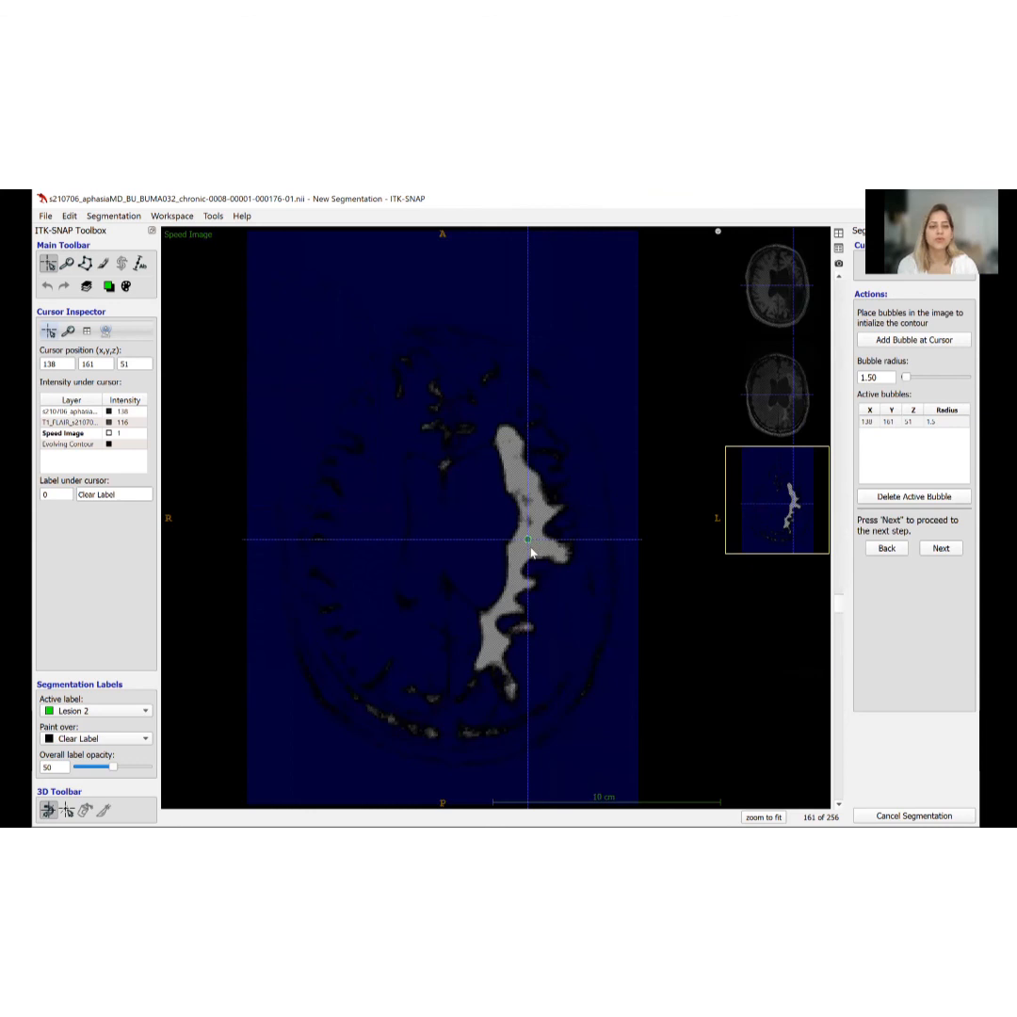
click(907, 380)
click(907, 378)
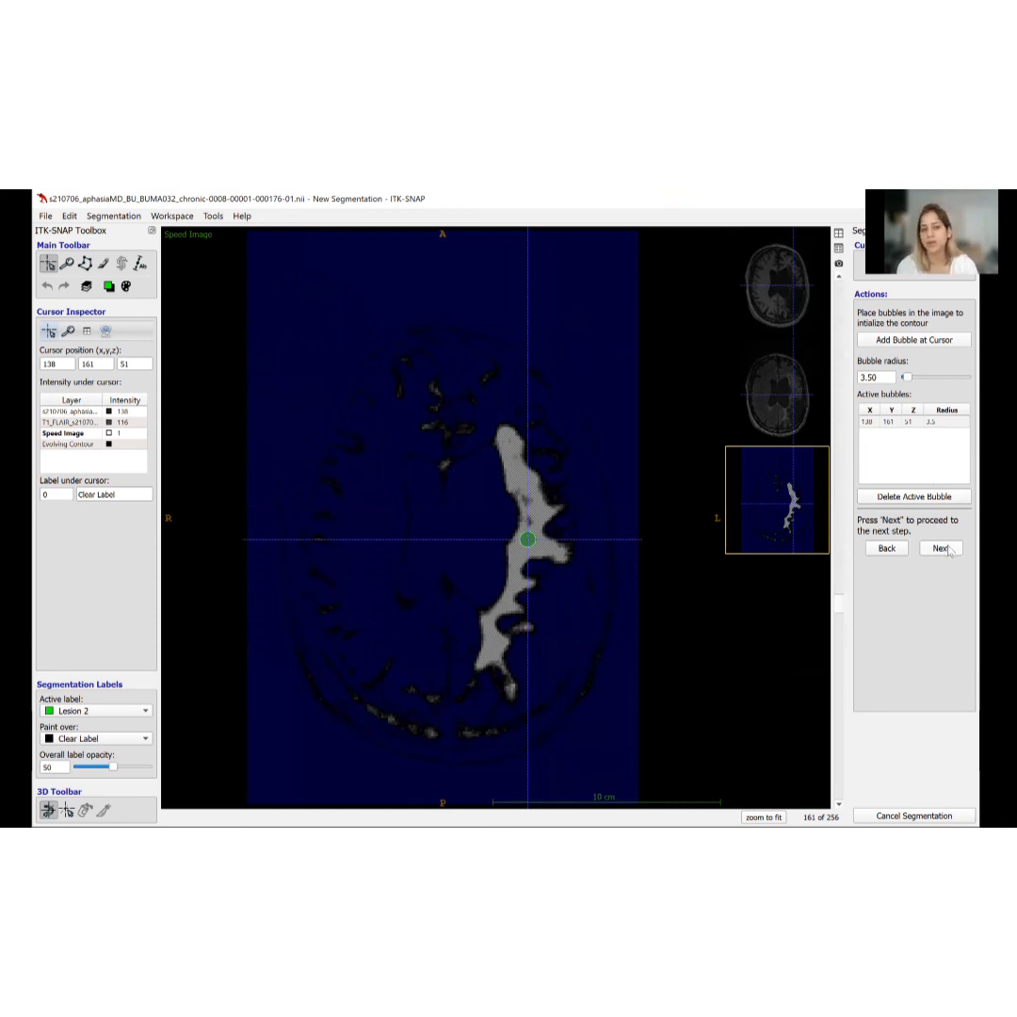
- Add a second Lesion 2 bubble with a radius of 3.50 in the white speed image region at 141, 173, 59
scroll(546, 559, up, 3)
scroll(546, 559, up, 9)
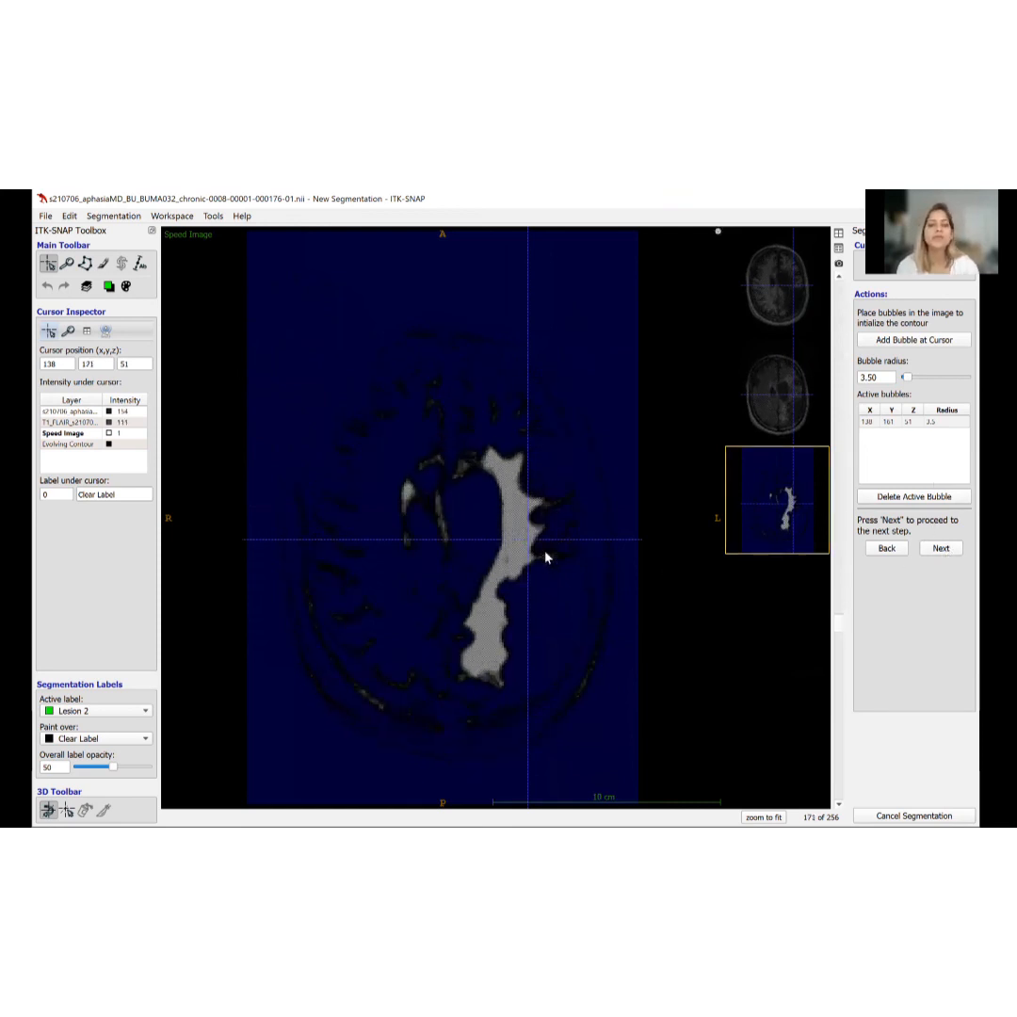
click(509, 546)
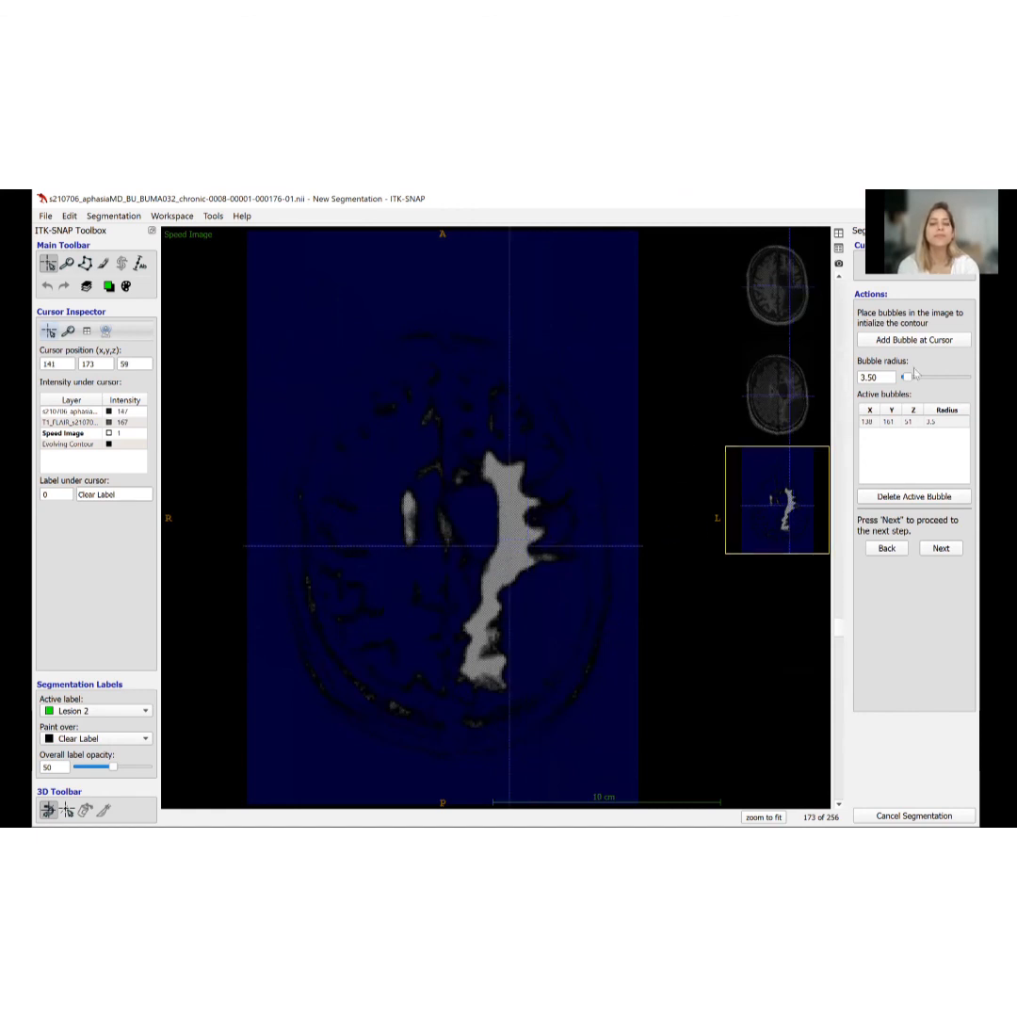
click(914, 340)
- Evolve the Lesion 2 contour over the T1 image with step size 5, watch all views fitted to their windows, and stop at iteration 930
click(941, 548)
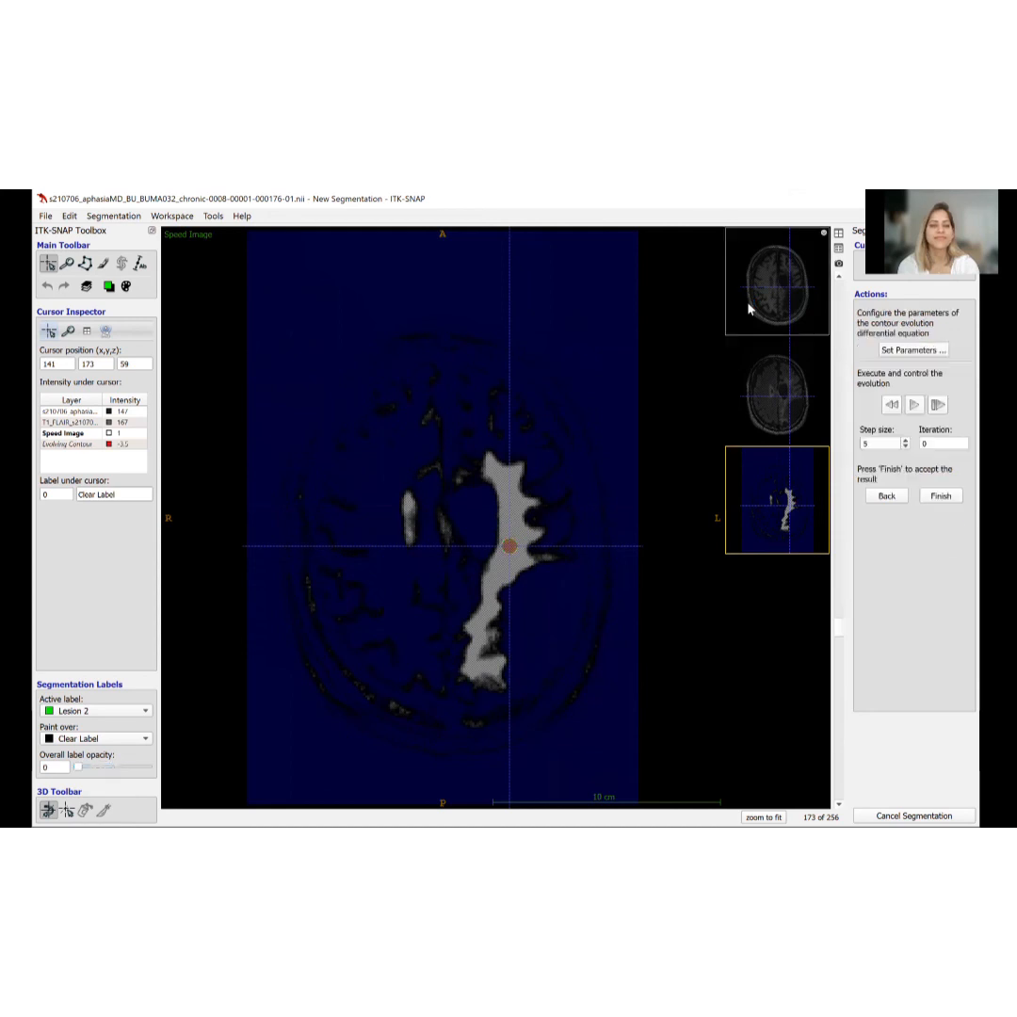
click(771, 292)
click(915, 405)
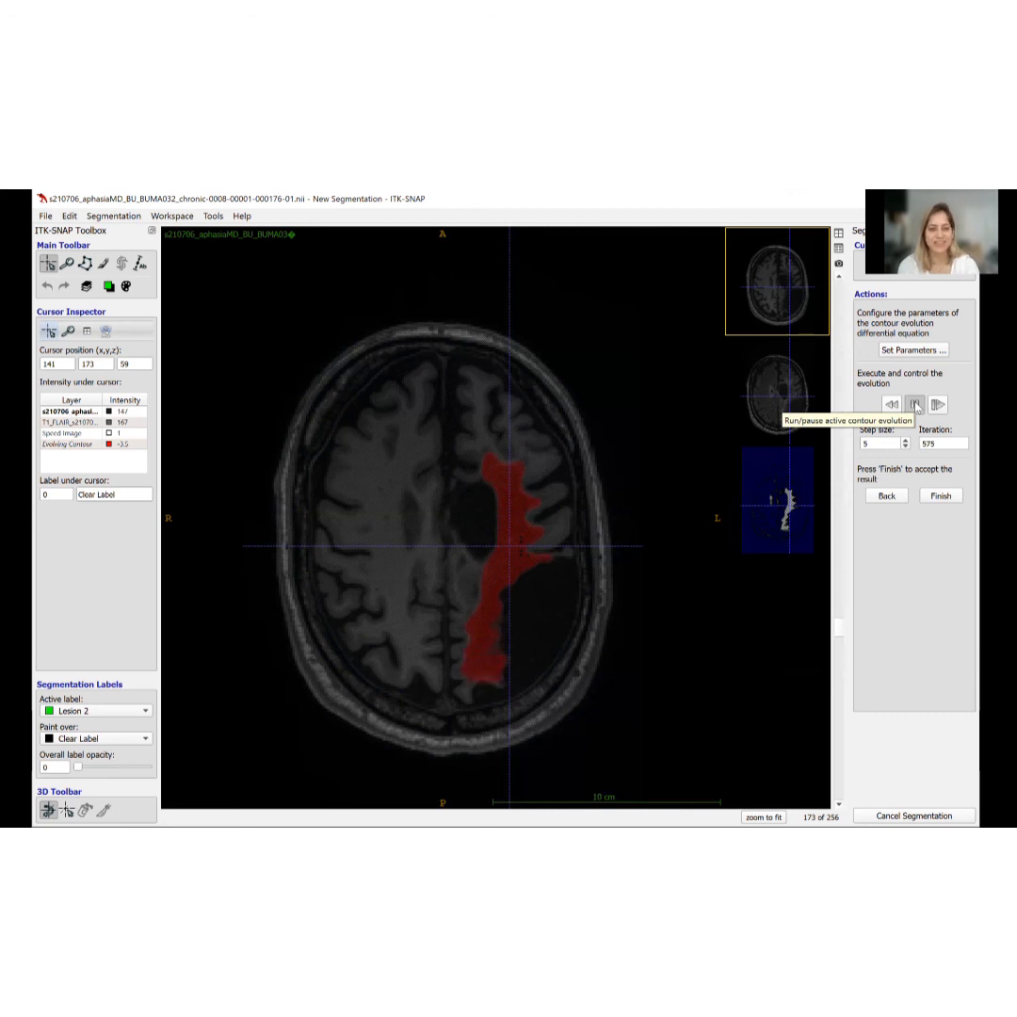
click(915, 405)
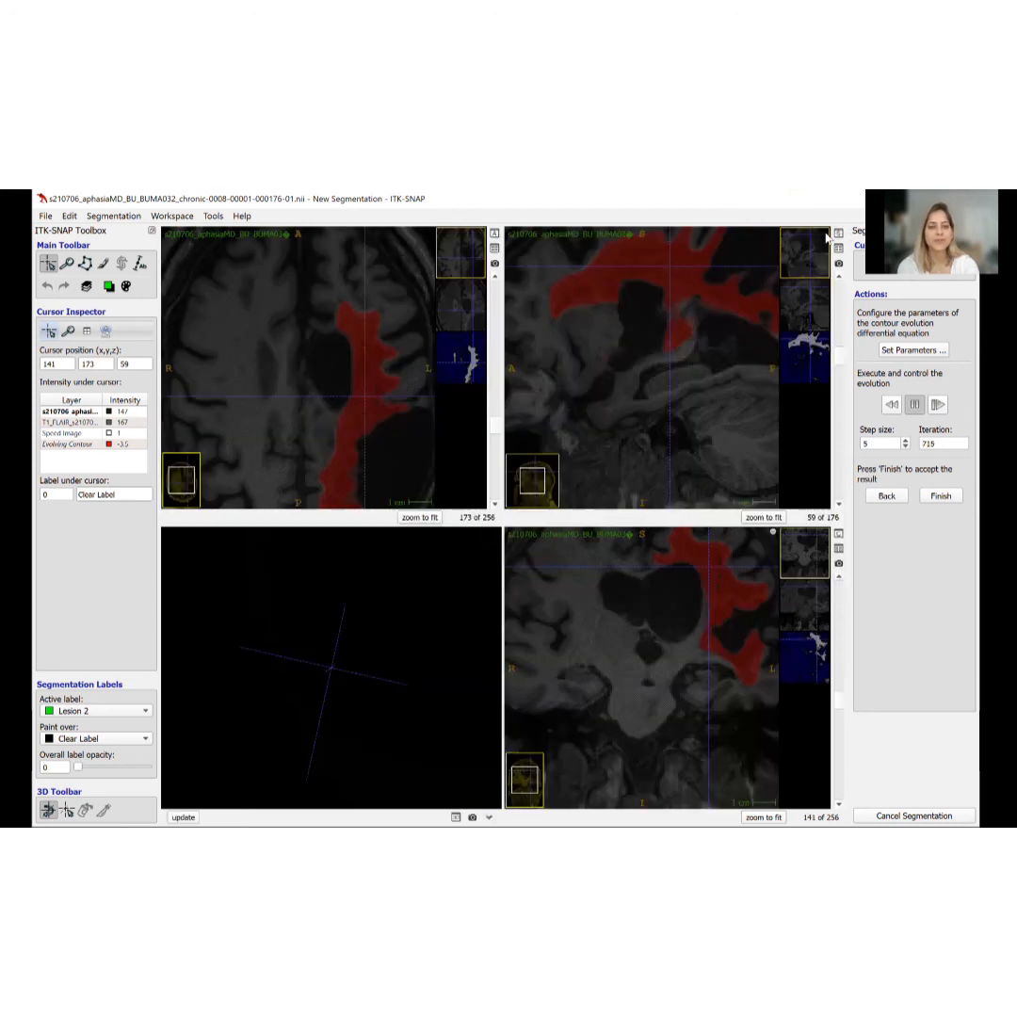
click(826, 234)
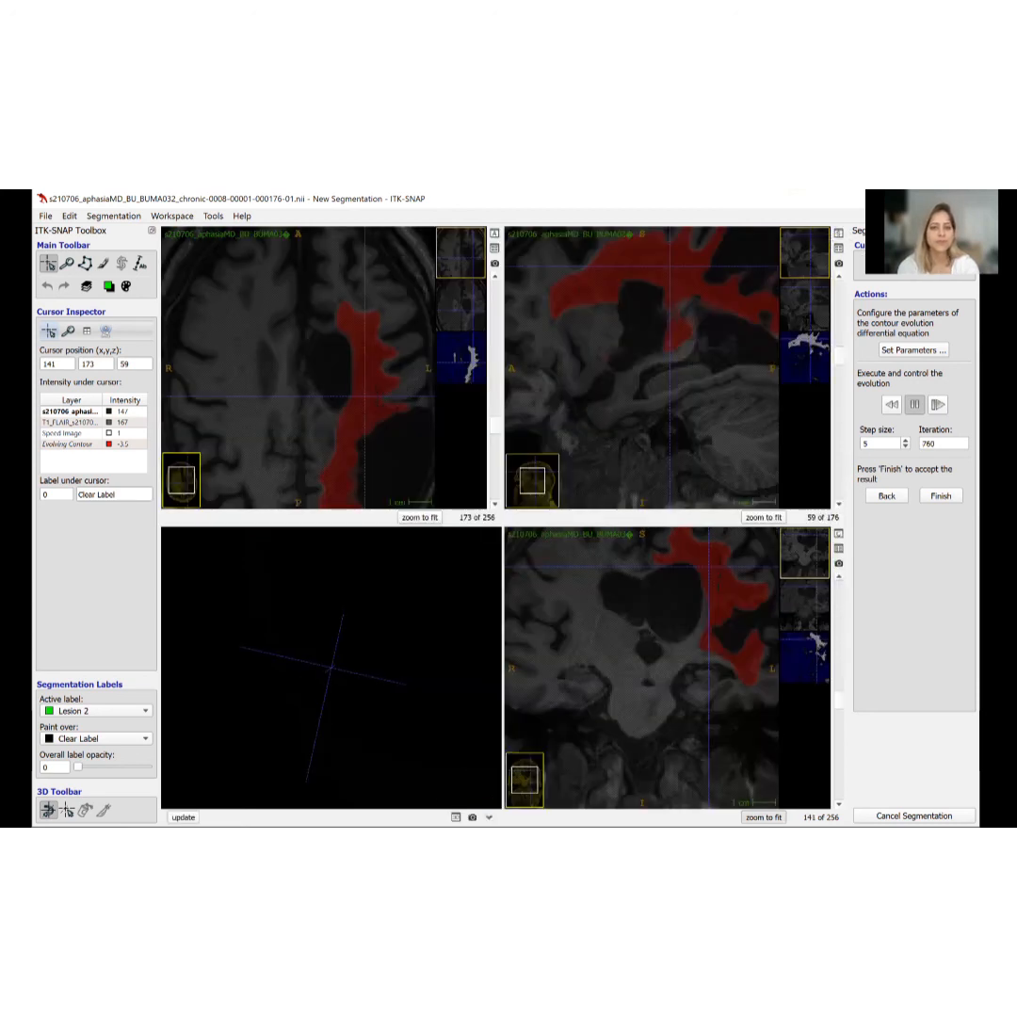
click(420, 517)
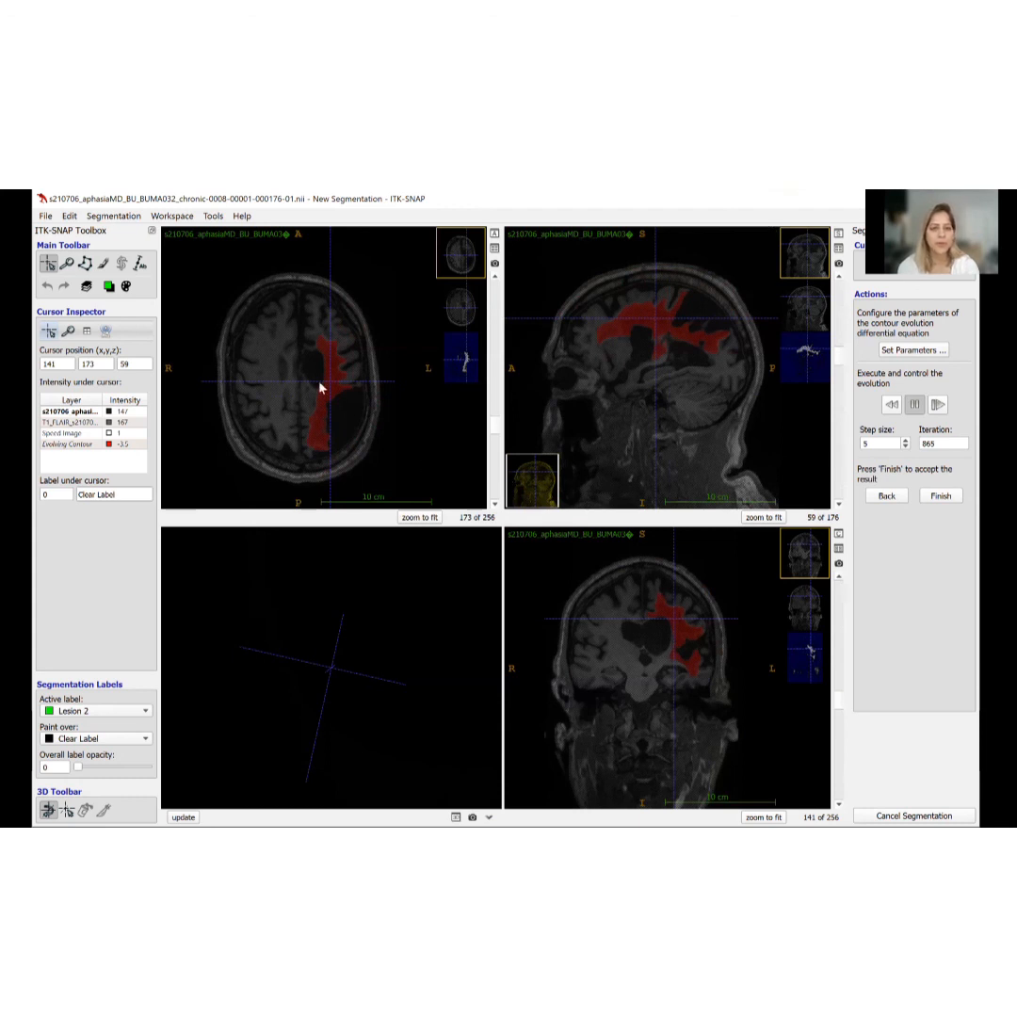
scroll(320, 386, up, 3)
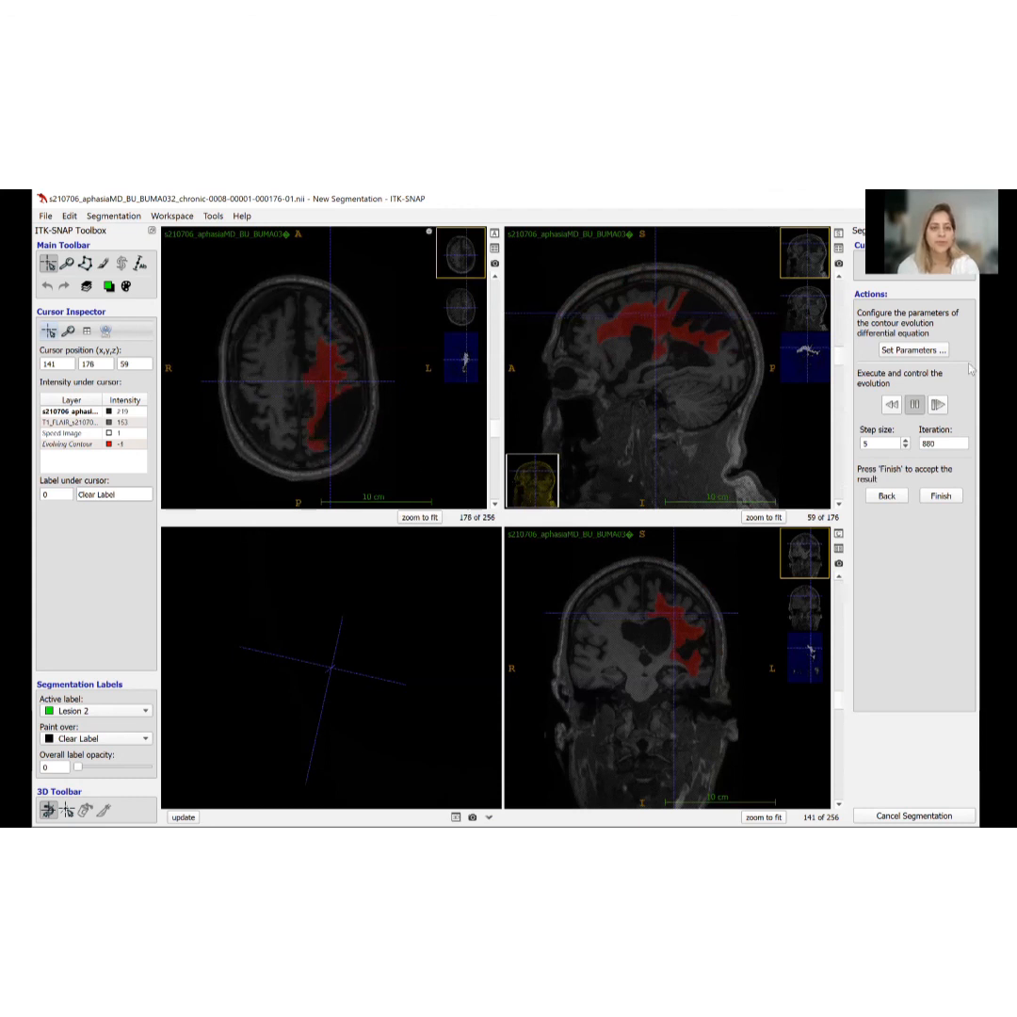
click(915, 404)
- Examine the evolved contour on axial slices 168 to 194 and sagittal slices 53 to 63, and accept it as the Lesion 2 segmentation
scroll(266, 319, up, 7)
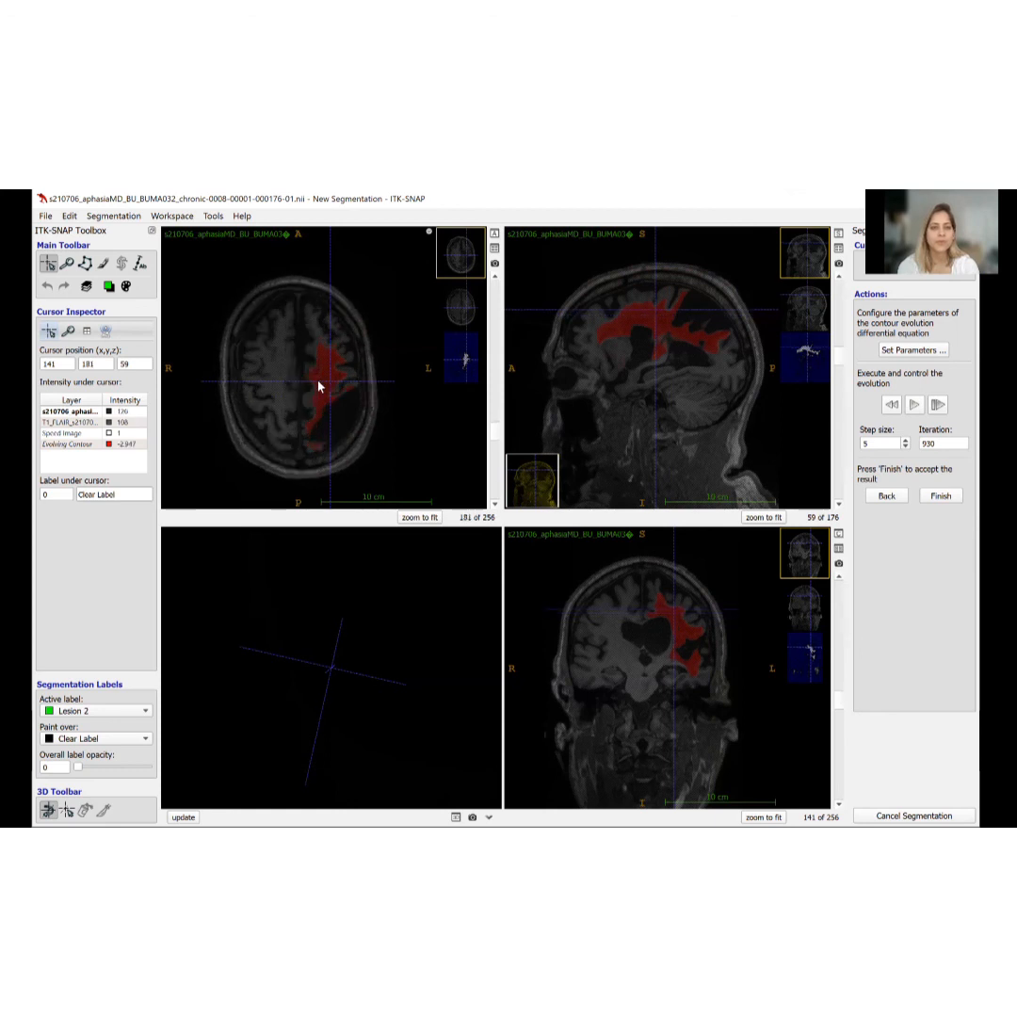
scroll(674, 320, up, 2)
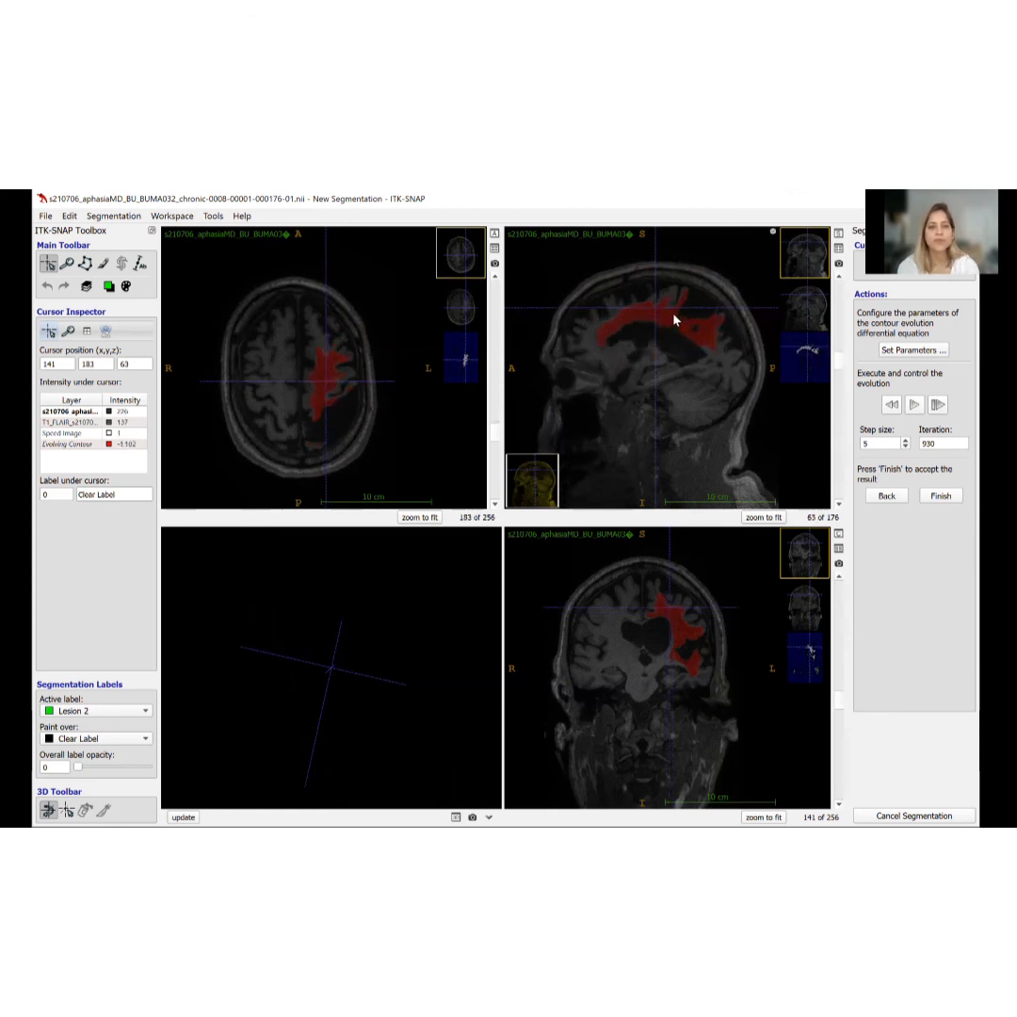
scroll(684, 327, down, 10)
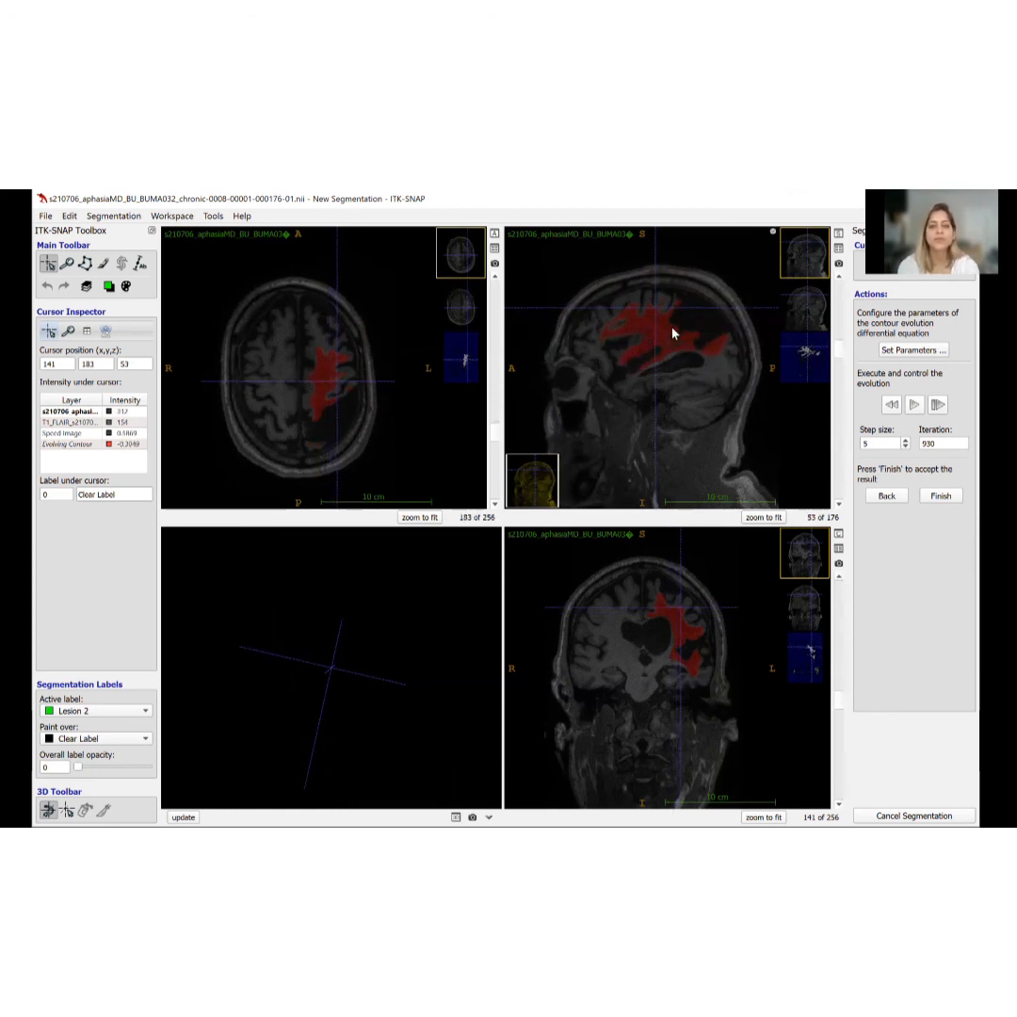
scroll(673, 333, up, 6)
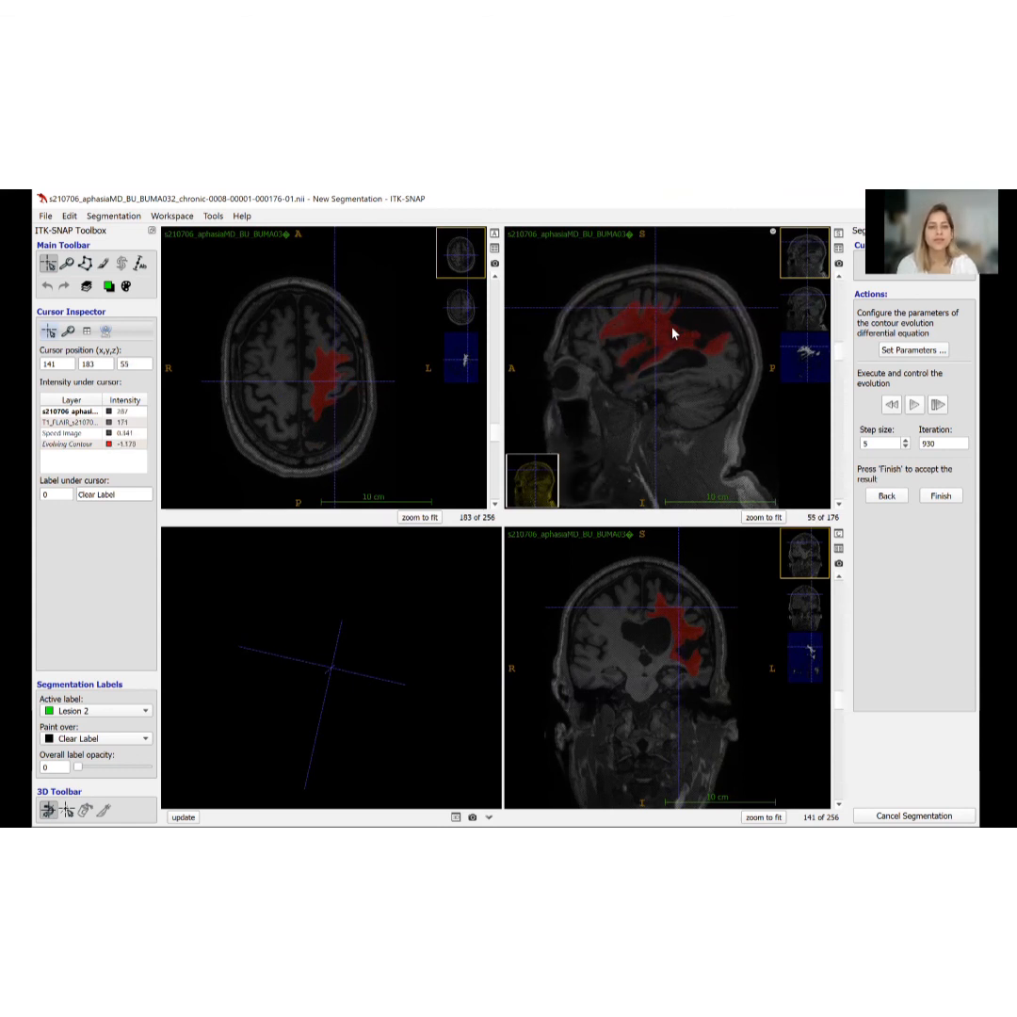
scroll(673, 335, up, 4)
scroll(311, 381, up, 7)
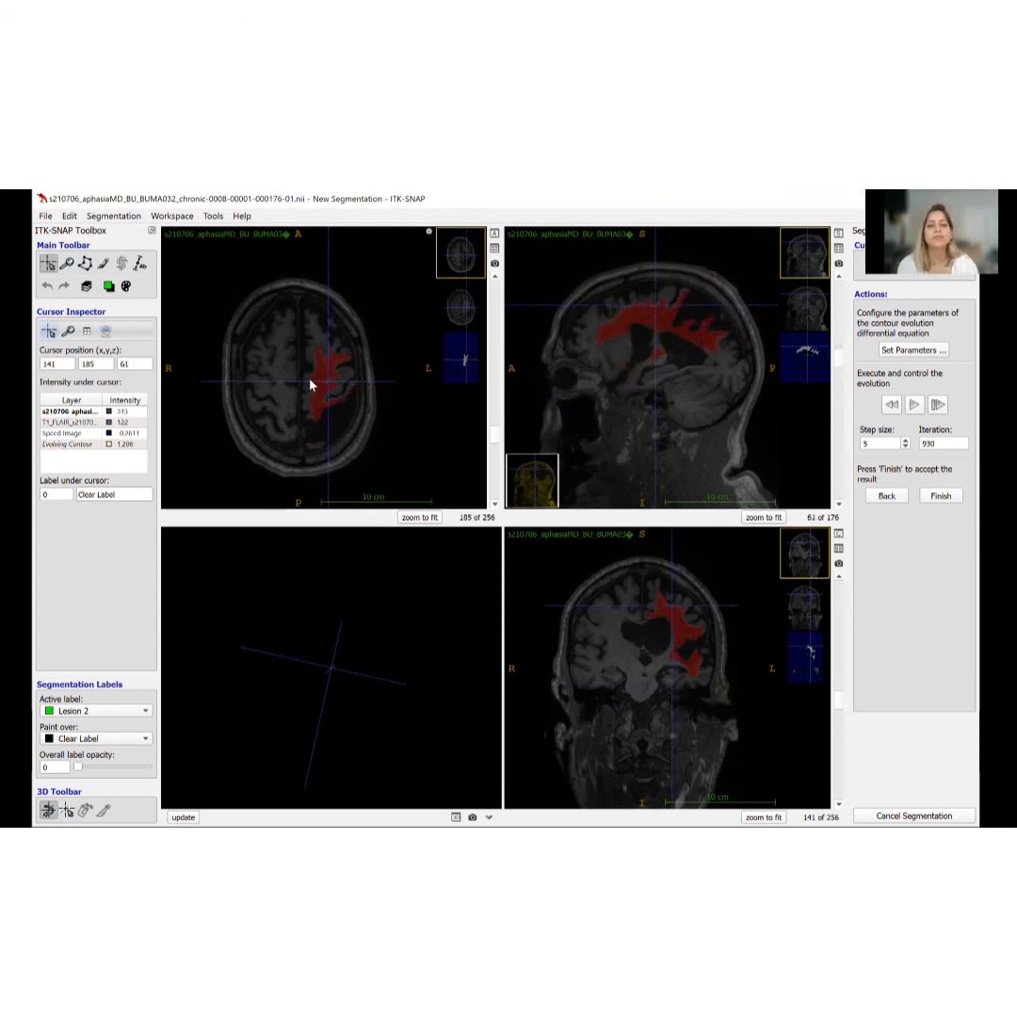
scroll(311, 386, down, 2)
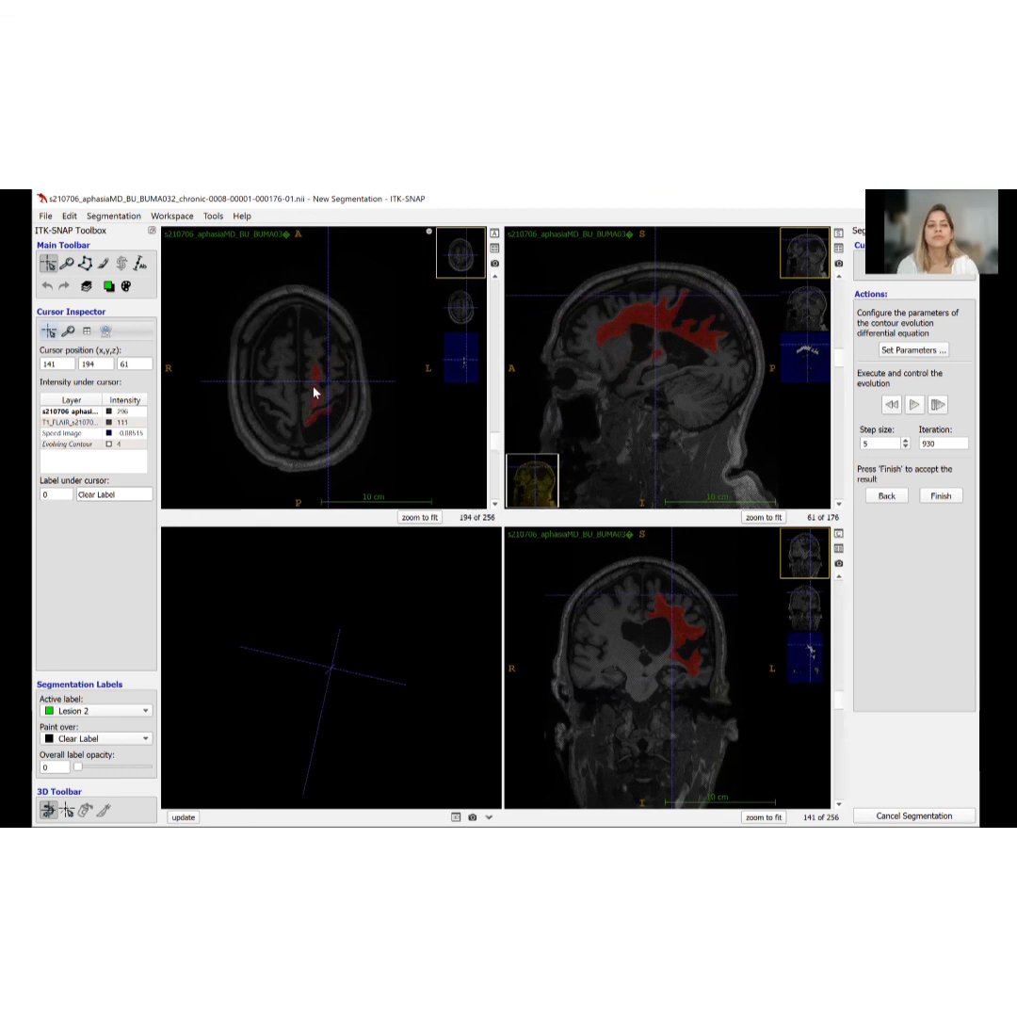
scroll(314, 394, down, 10)
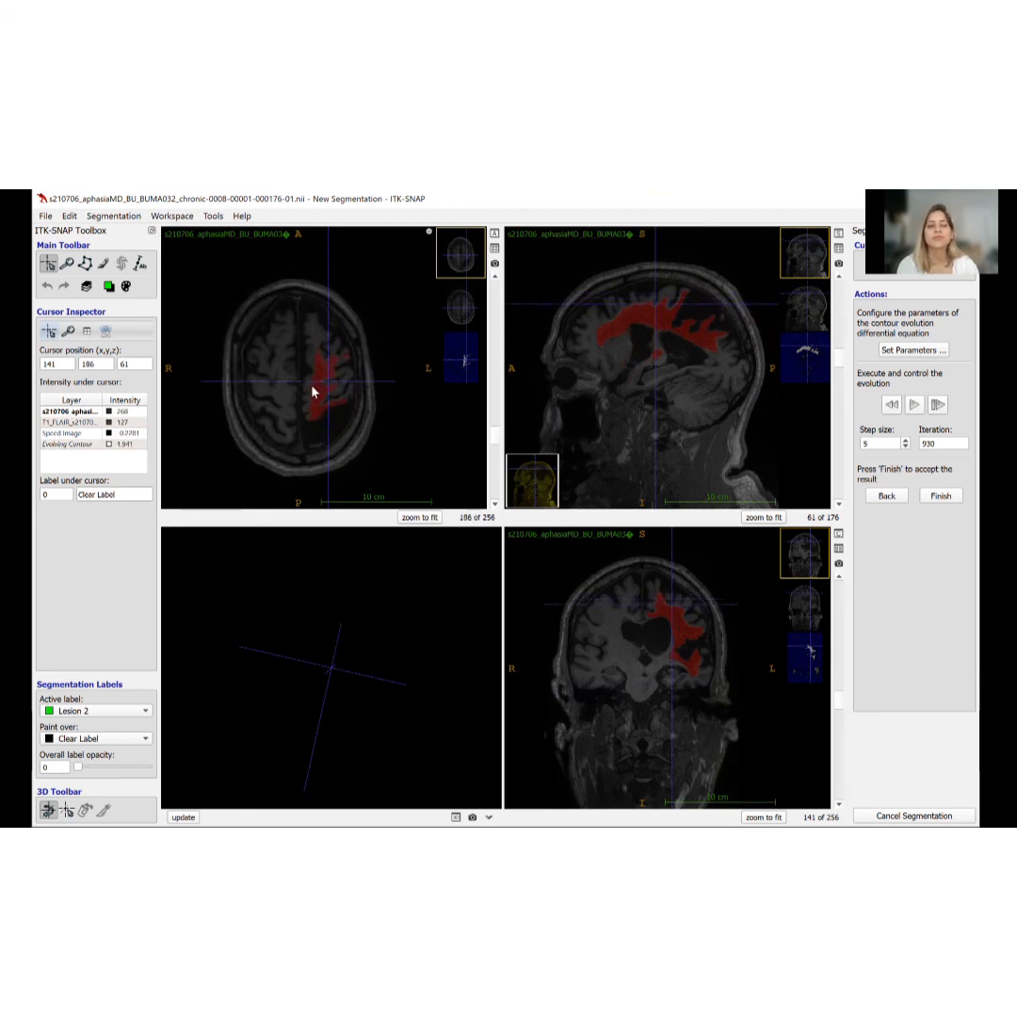
scroll(313, 394, down, 10)
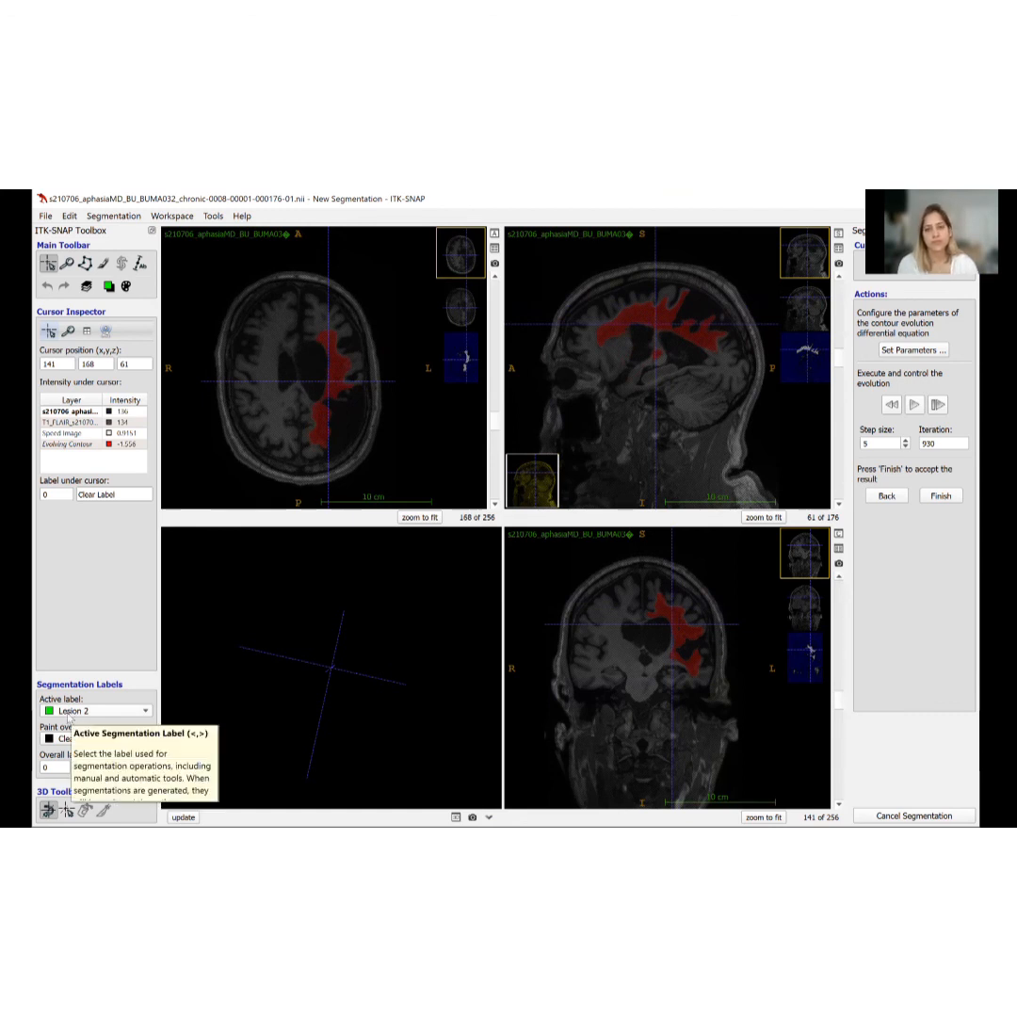
click(940, 496)
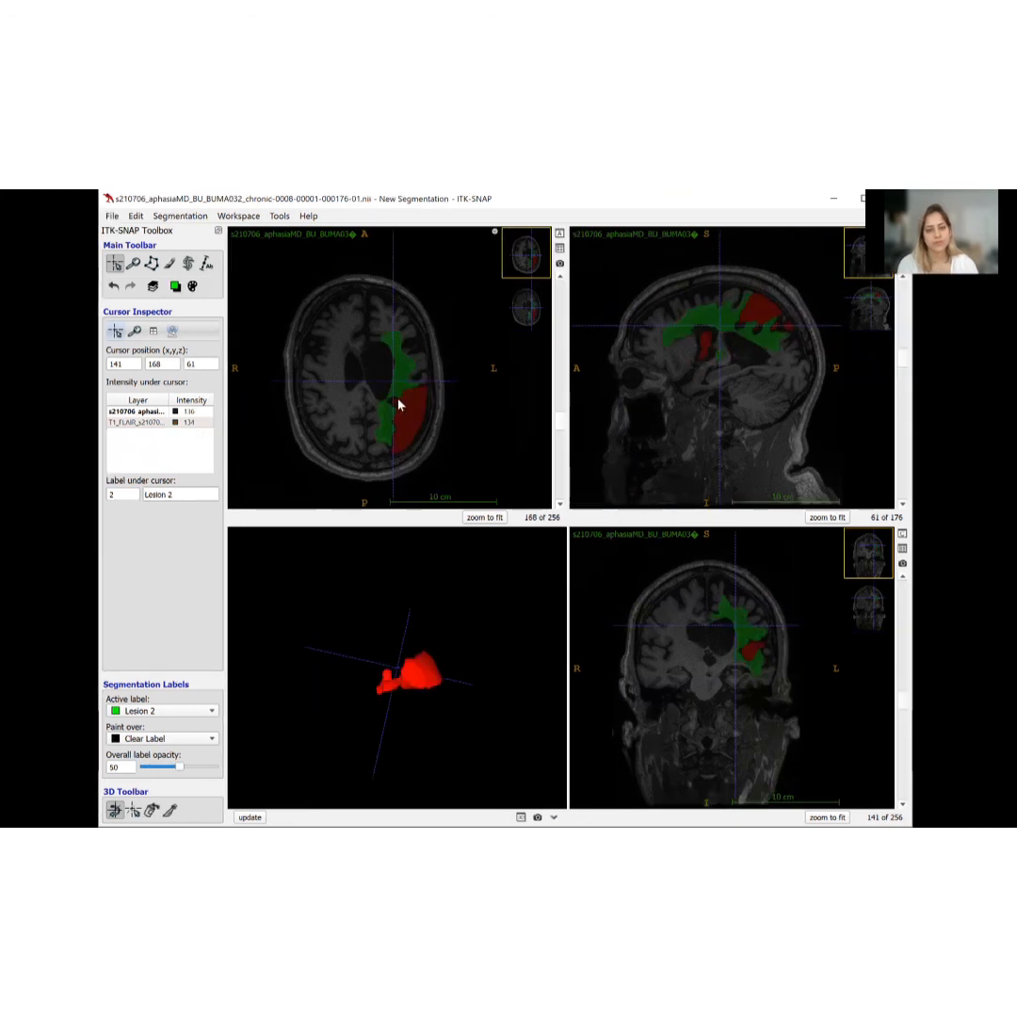
- Examine the Lesion 1 and Lesion 2 labels on axial slices 168 to 188 and in the updated, rotated 3D rendering
scroll(395, 410, up, 2)
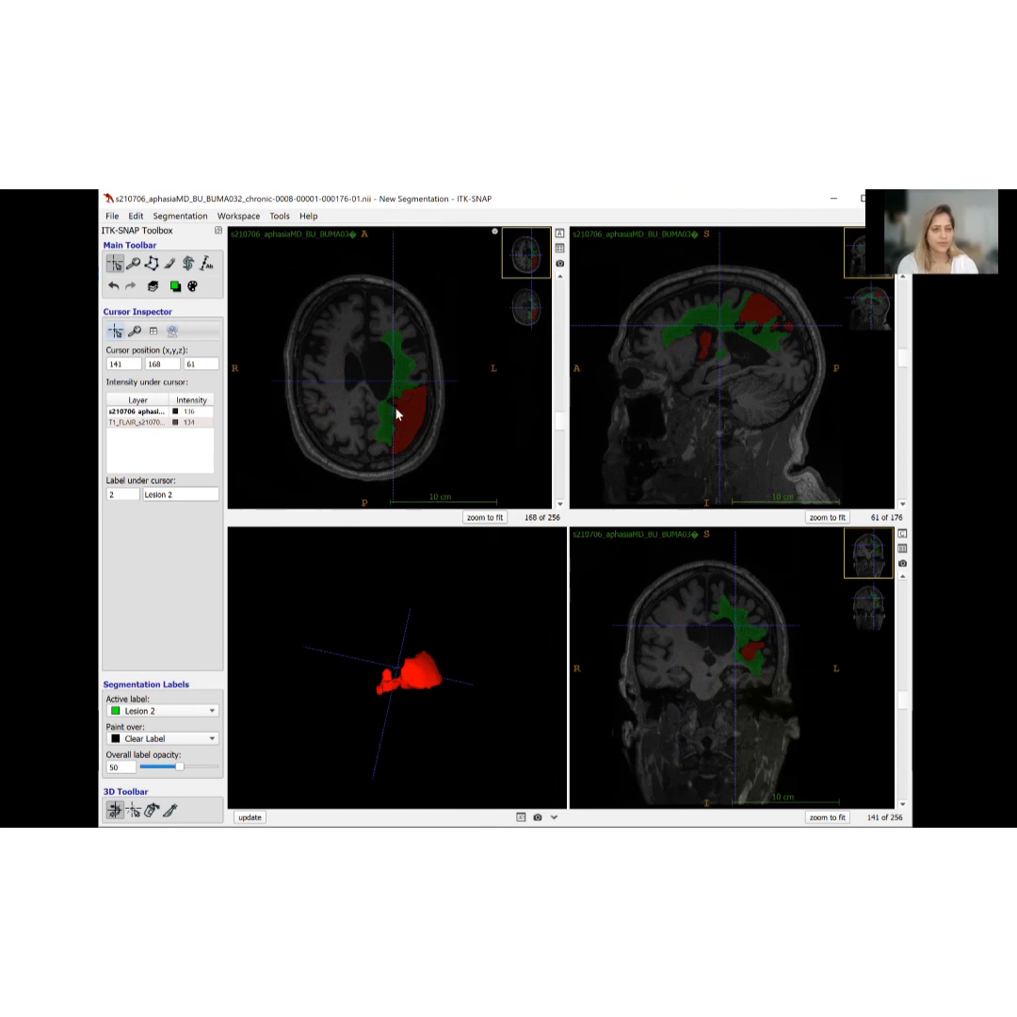
scroll(397, 408, up, 5)
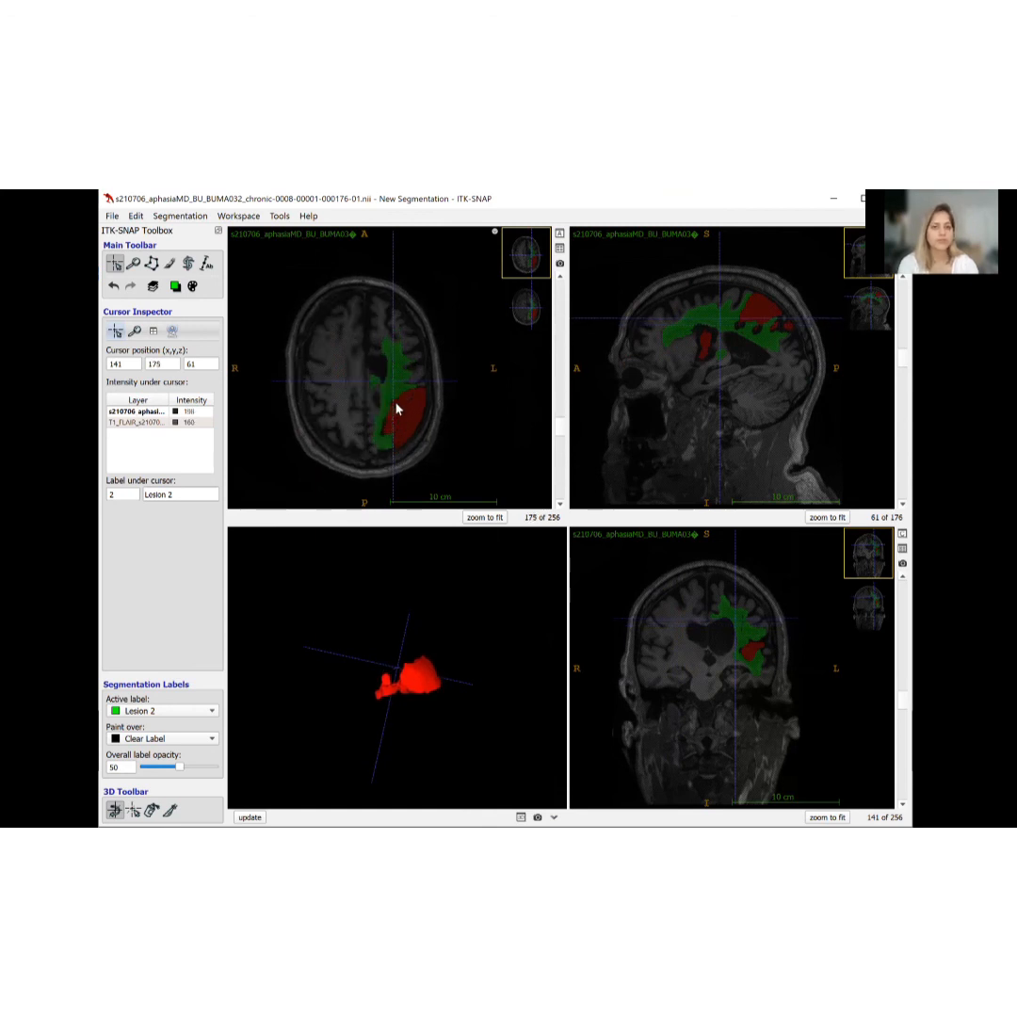
scroll(396, 410, up, 2)
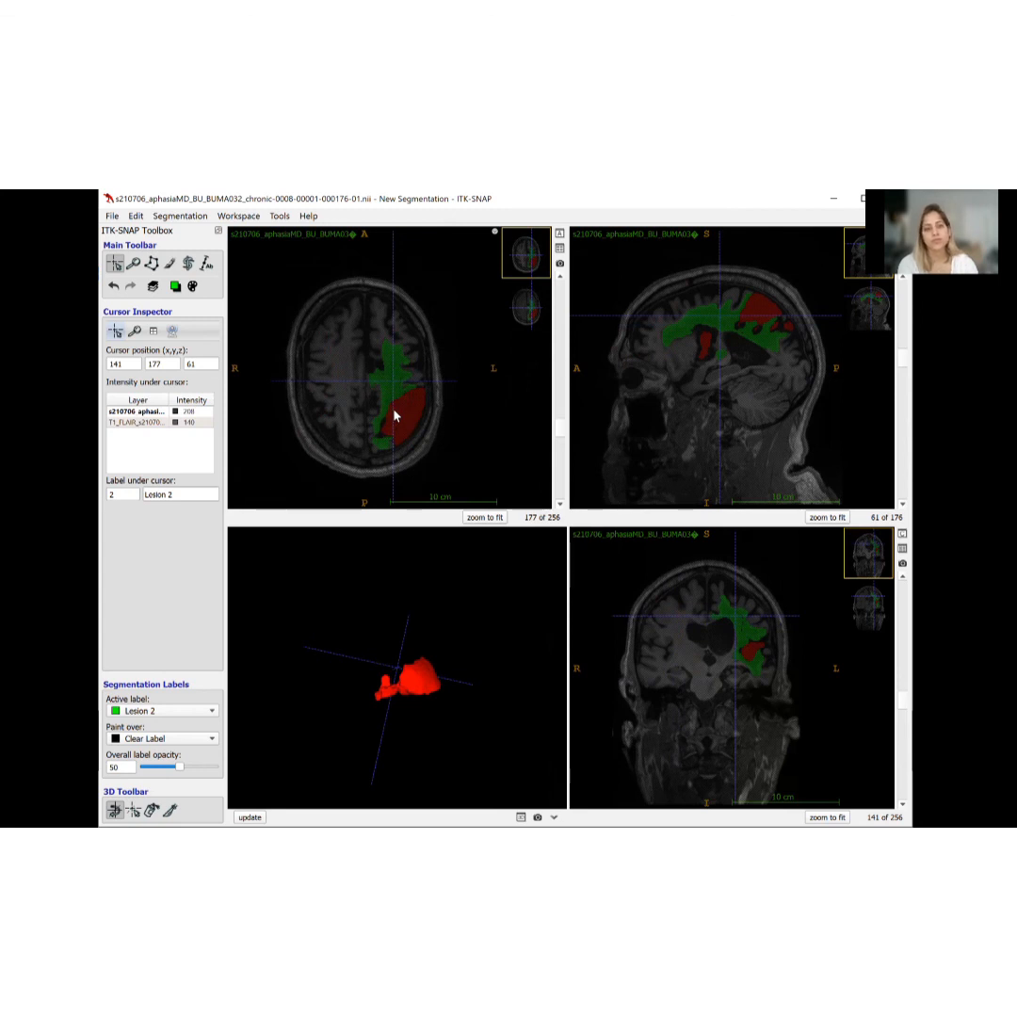
scroll(395, 415, up, 5)
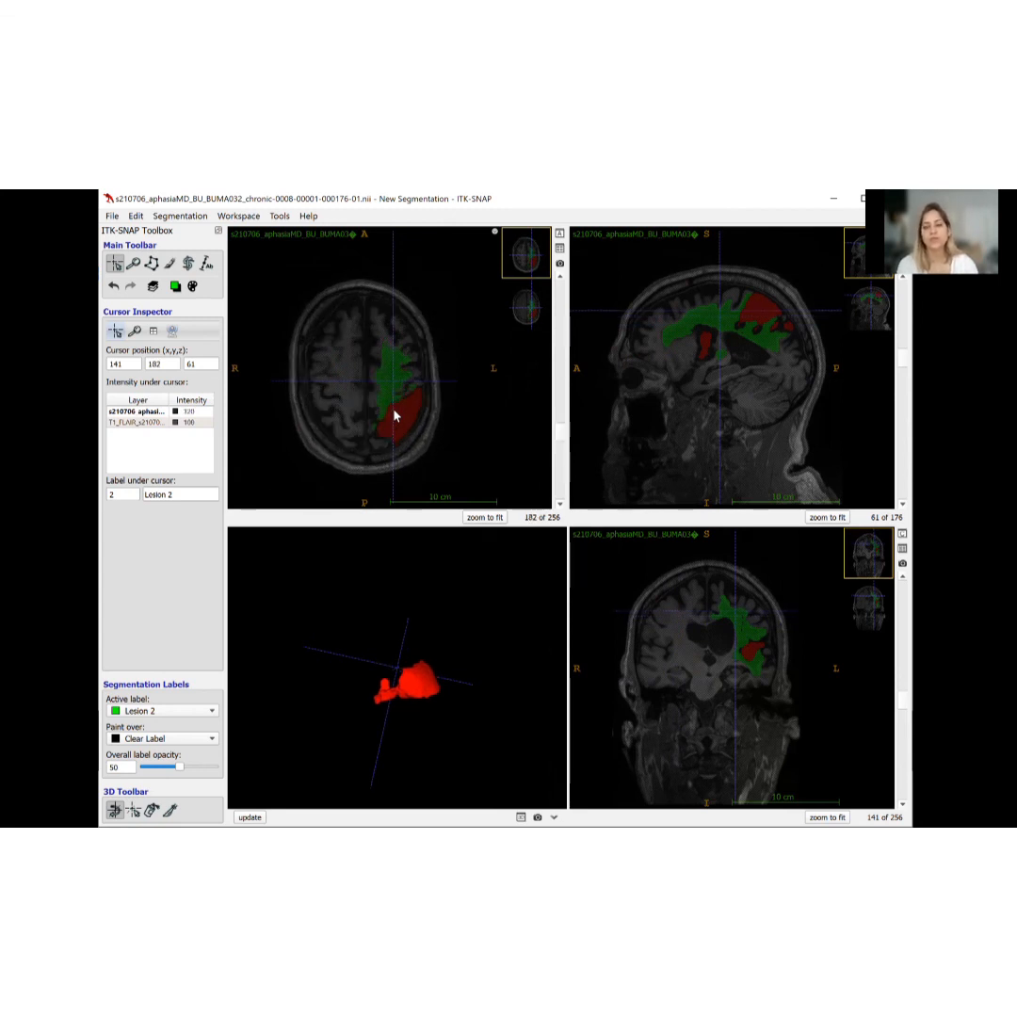
scroll(396, 415, up, 6)
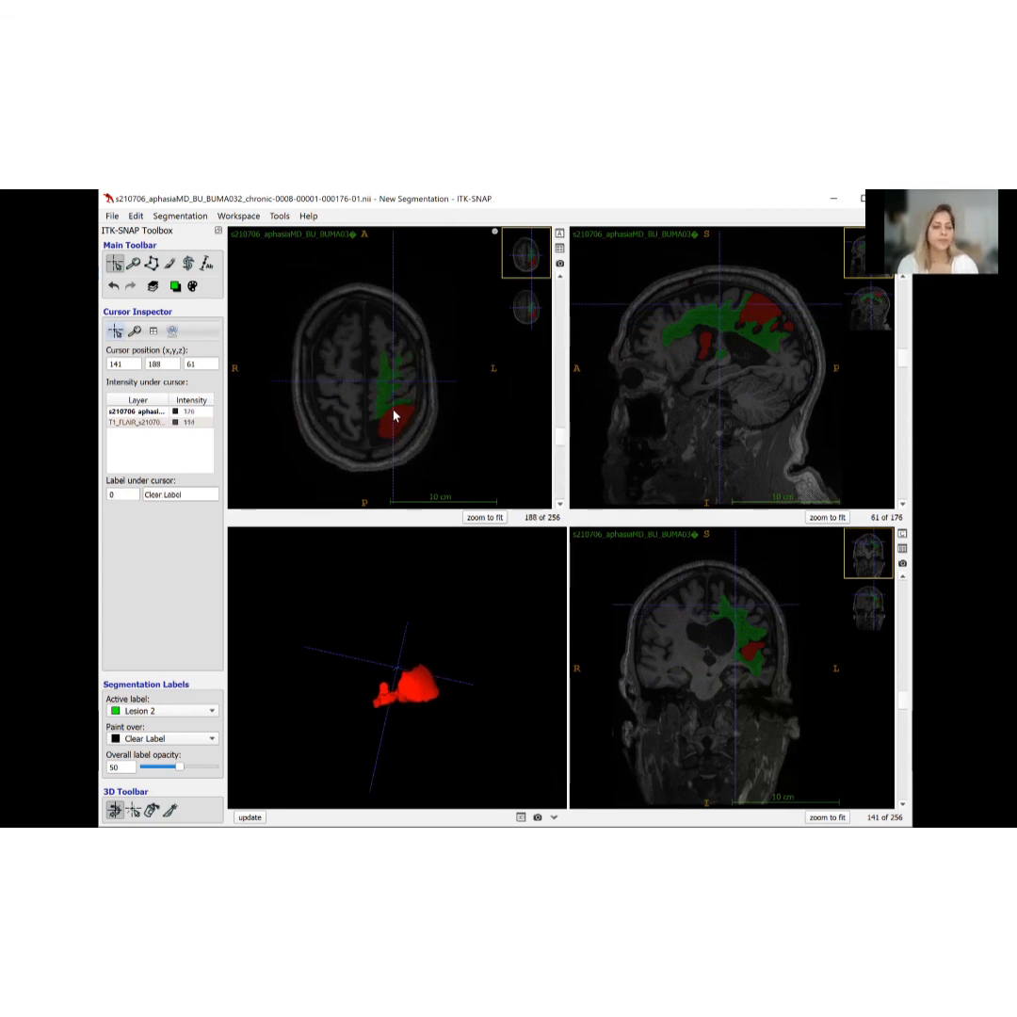
scroll(396, 415, down, 10)
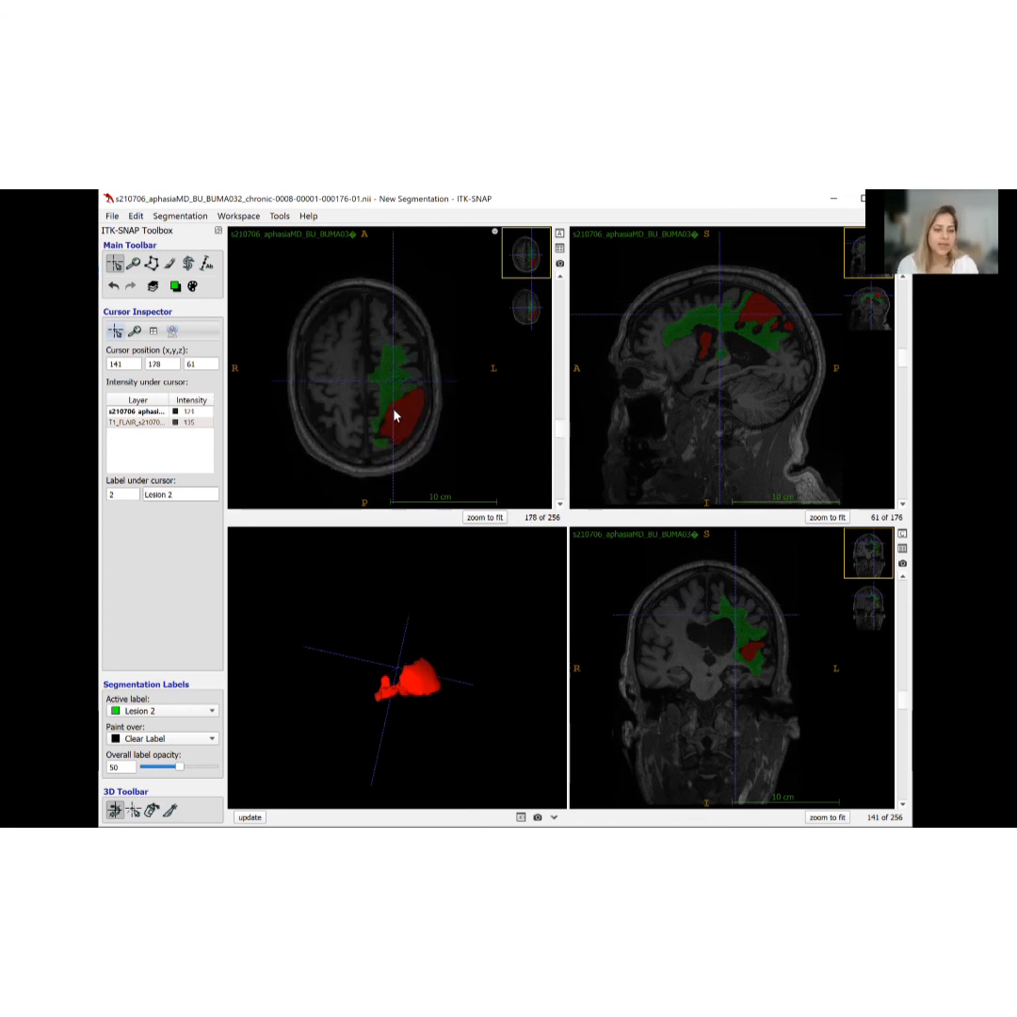
scroll(395, 415, down, 5)
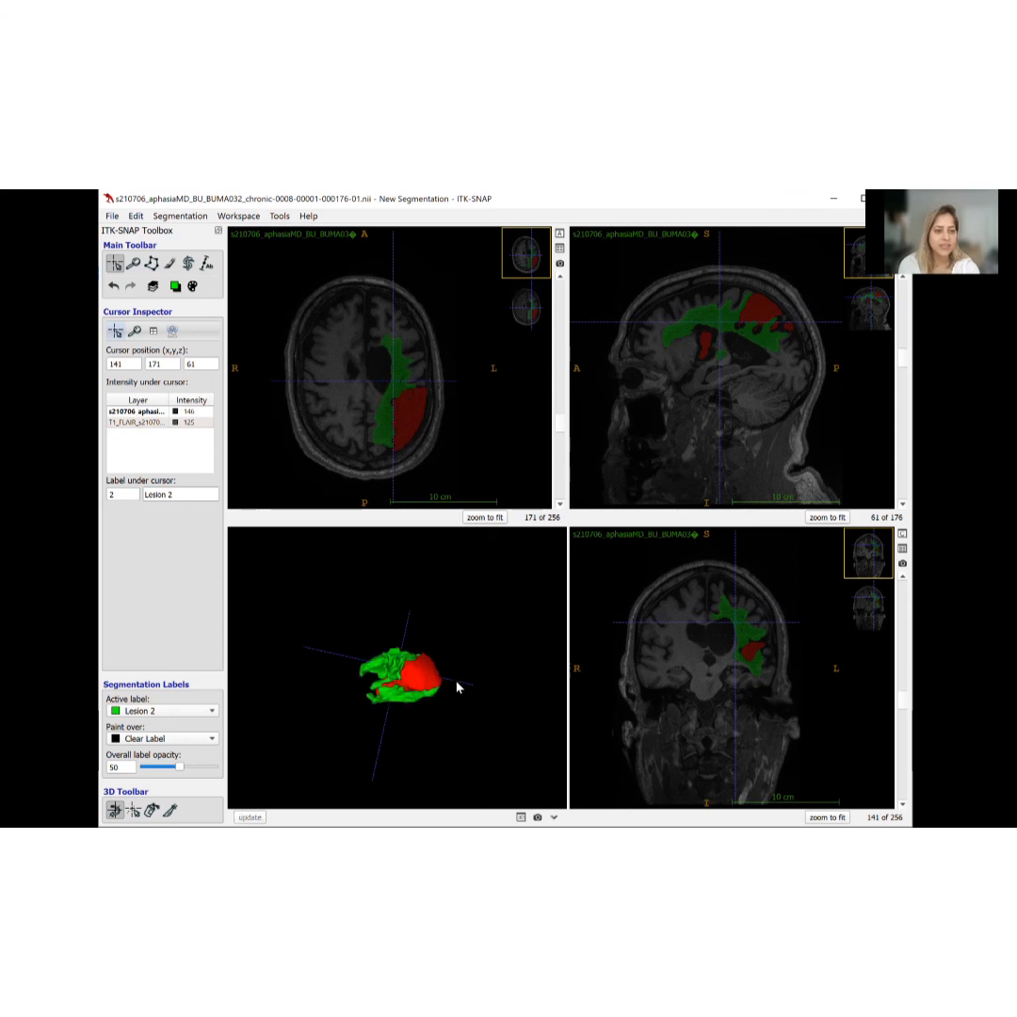
mouse_move(457, 686)
mouse_down()
mouse_move(357, 664)
mouse_move(411, 685)
mouse_move(439, 680)
mouse_move(345, 657)
mouse_move(443, 688)
mouse_move(496, 691)
mouse_move(441, 706)
mouse_up()
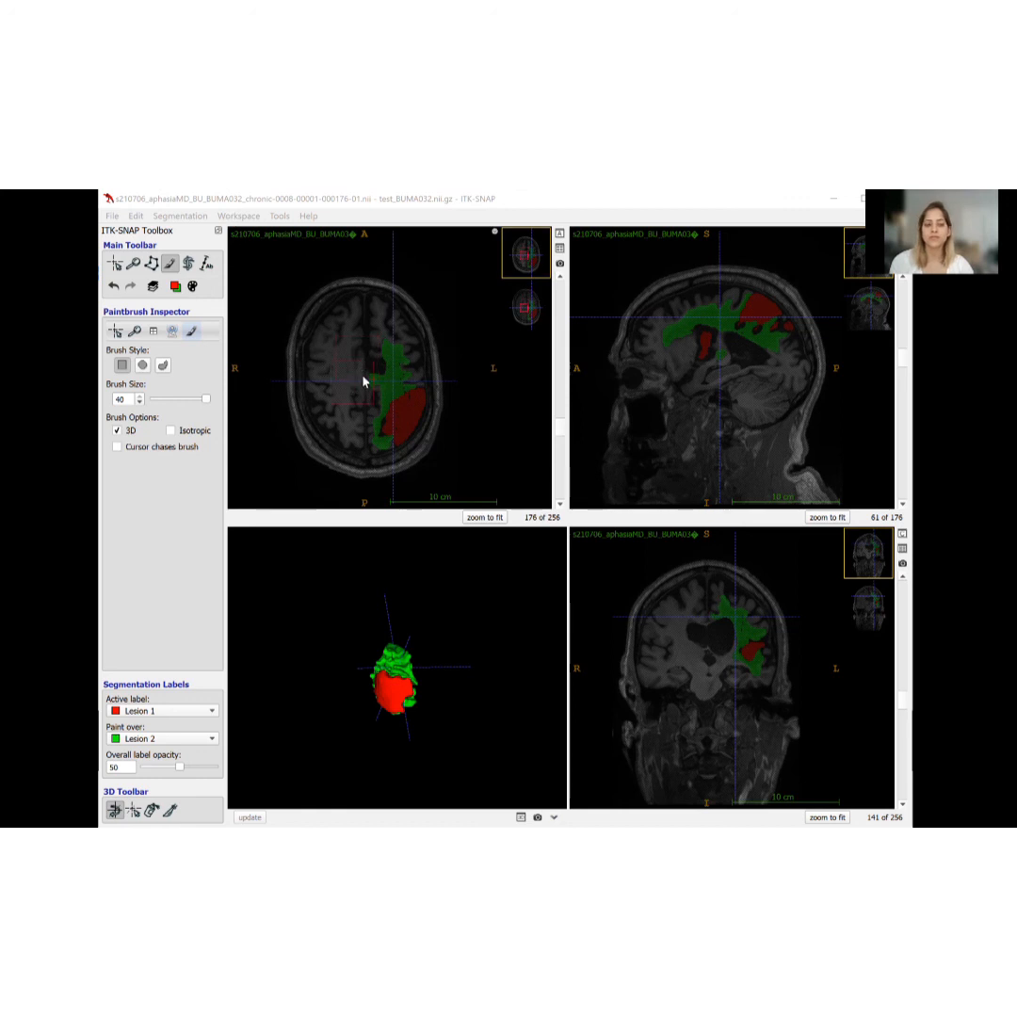
- Paint Lesion 1 over the Lesion 2 areas on axial slice 200 with the square 3D brush at size 40, and check down to slice 191
scroll(384, 405, up, 7)
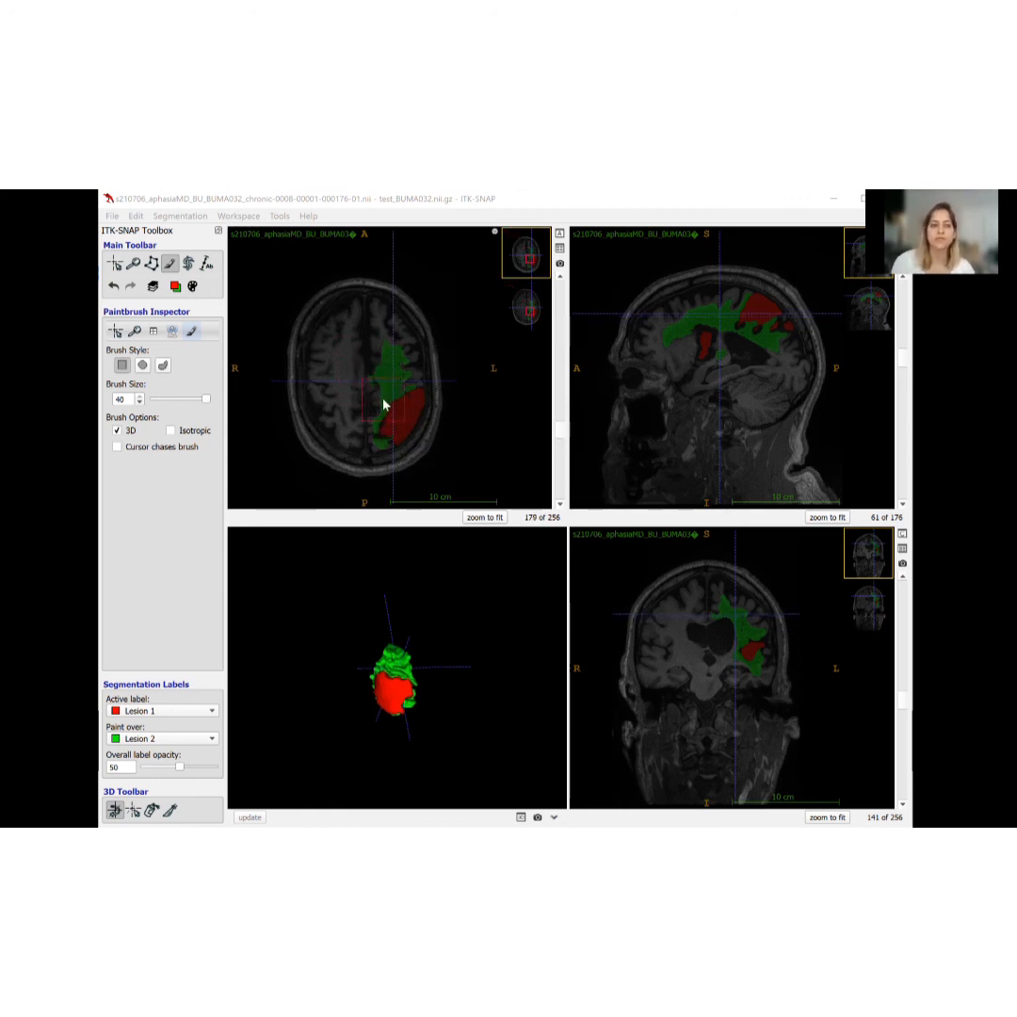
scroll(384, 405, up, 10)
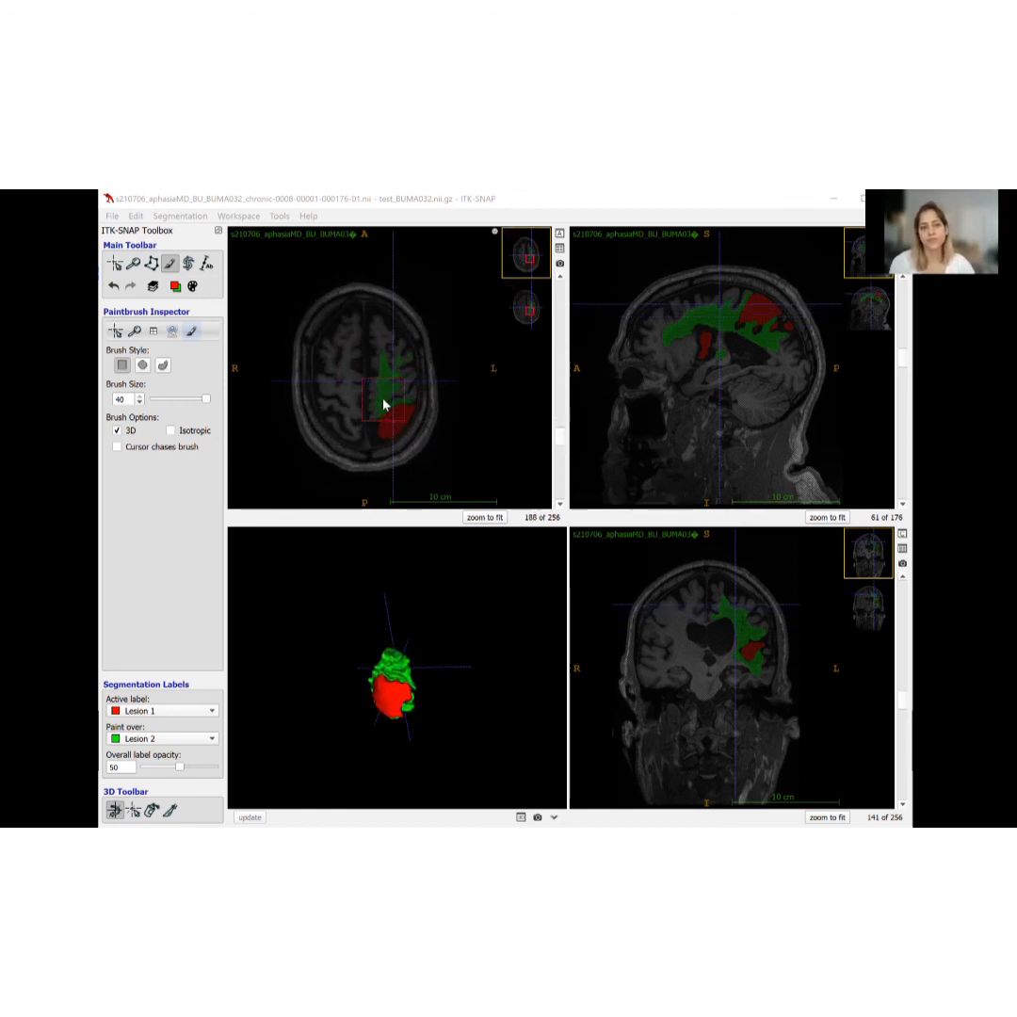
scroll(383, 405, up, 4)
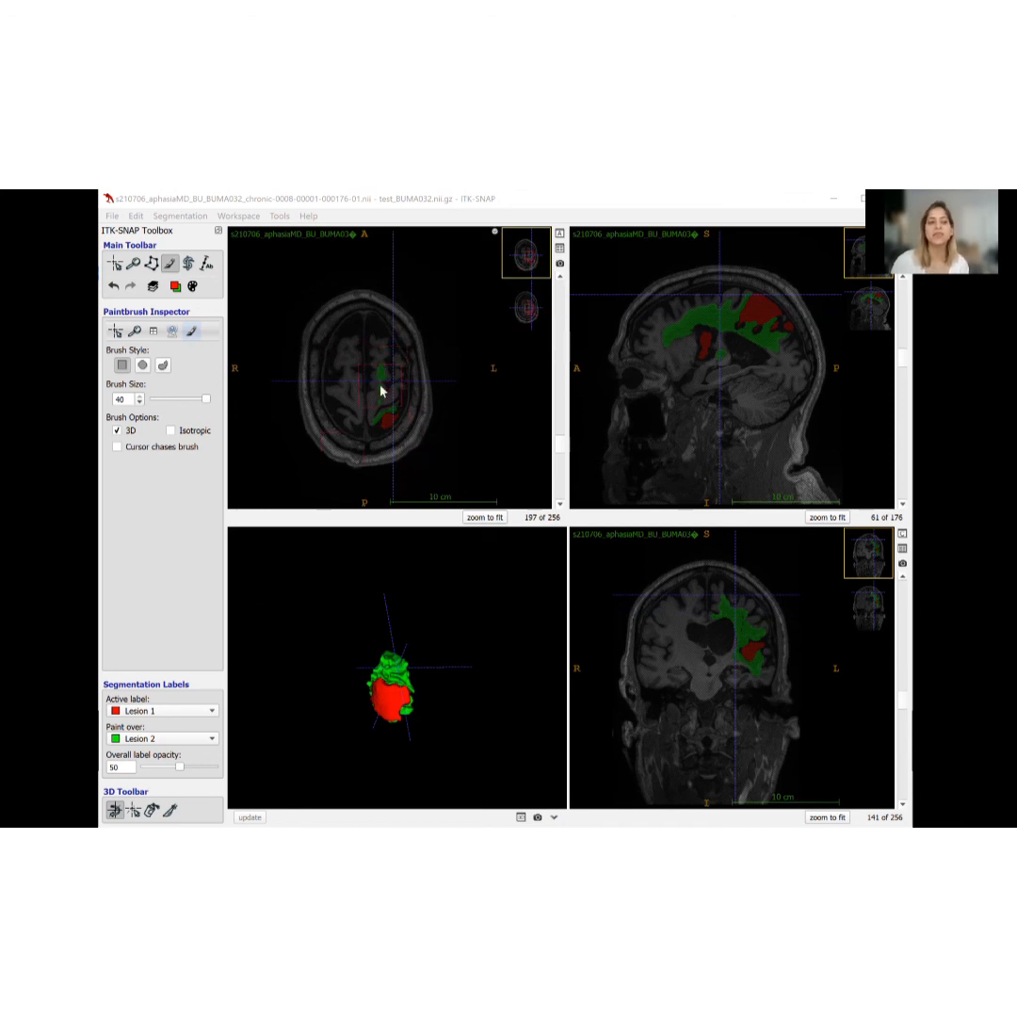
scroll(381, 385, up, 3)
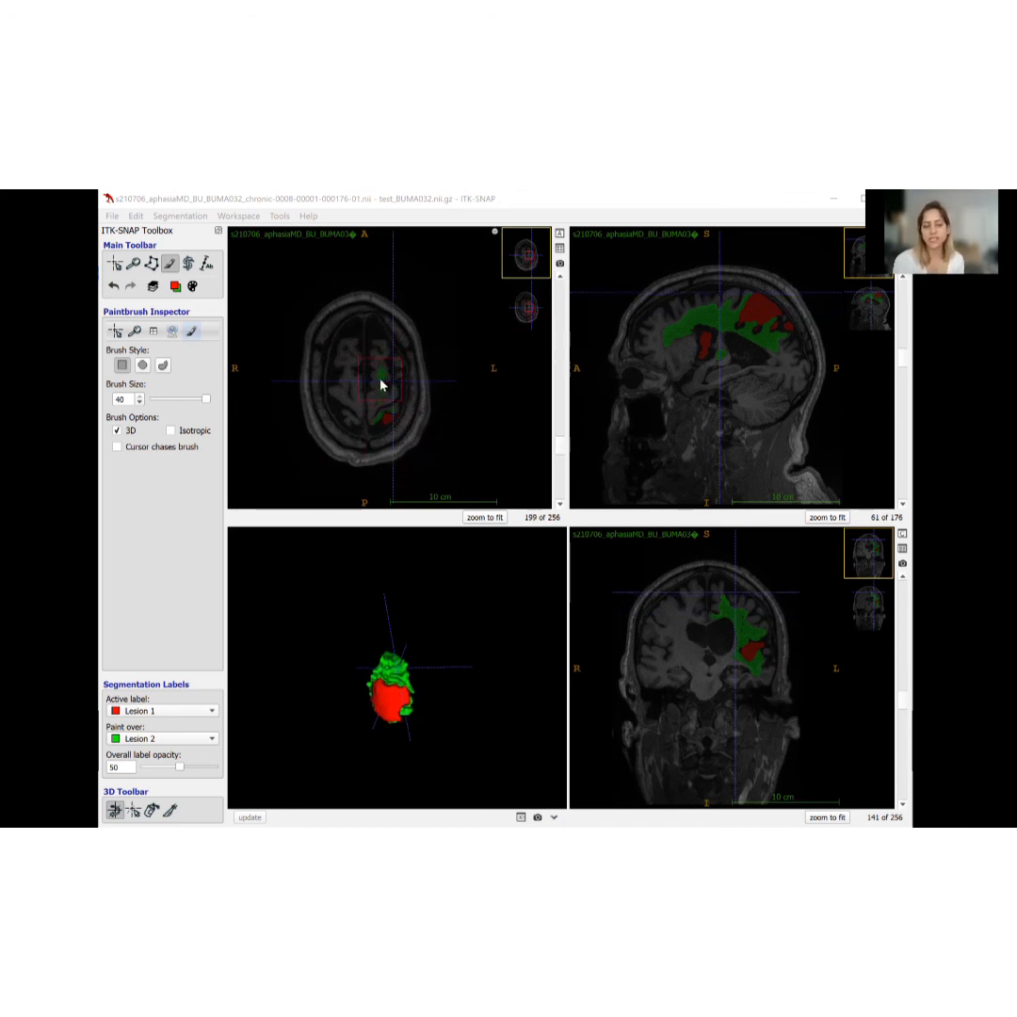
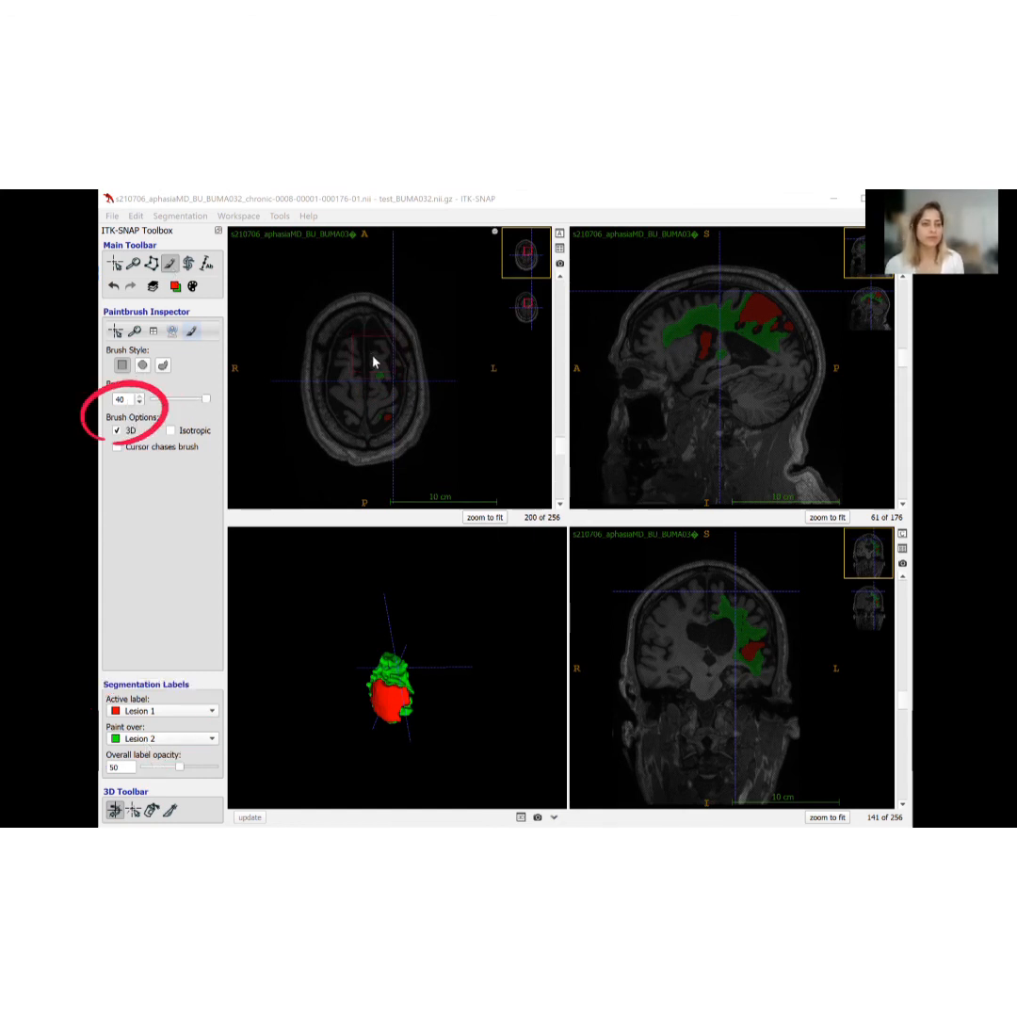
drag(375, 356, 379, 423)
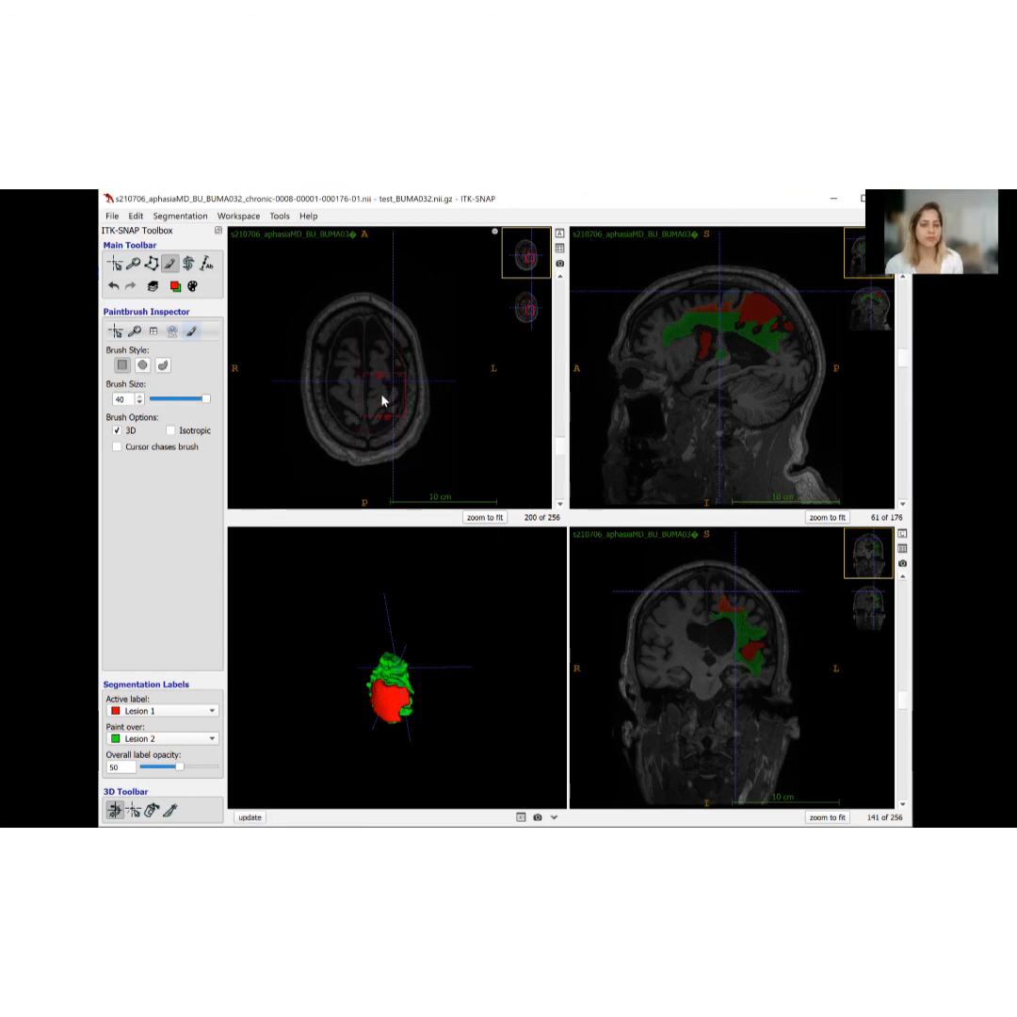
scroll(382, 401, down, 1)
scroll(381, 402, down, 12)
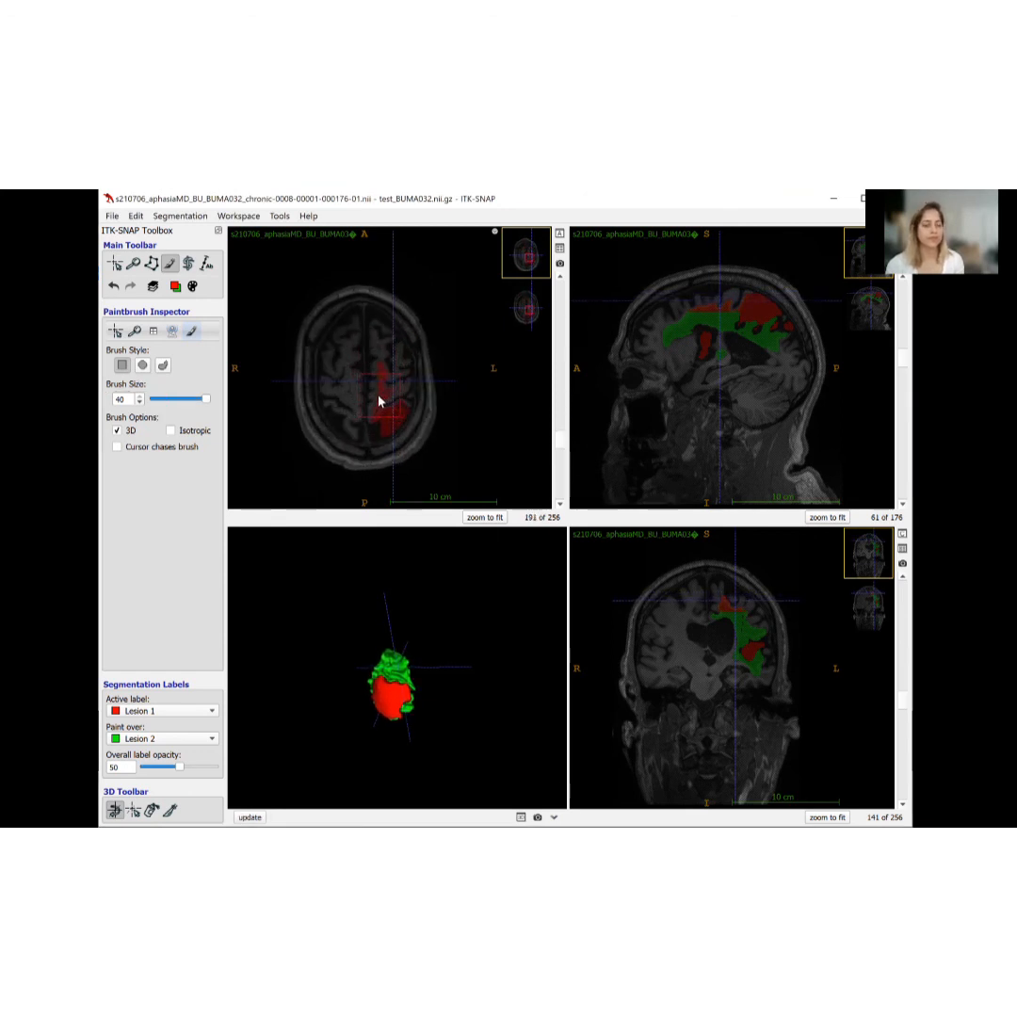
- Paint Lesion 1 over the Lesion 2 areas on axial slices 191 to 176 with the size 40 square 3D brush
drag(380, 404, 405, 343)
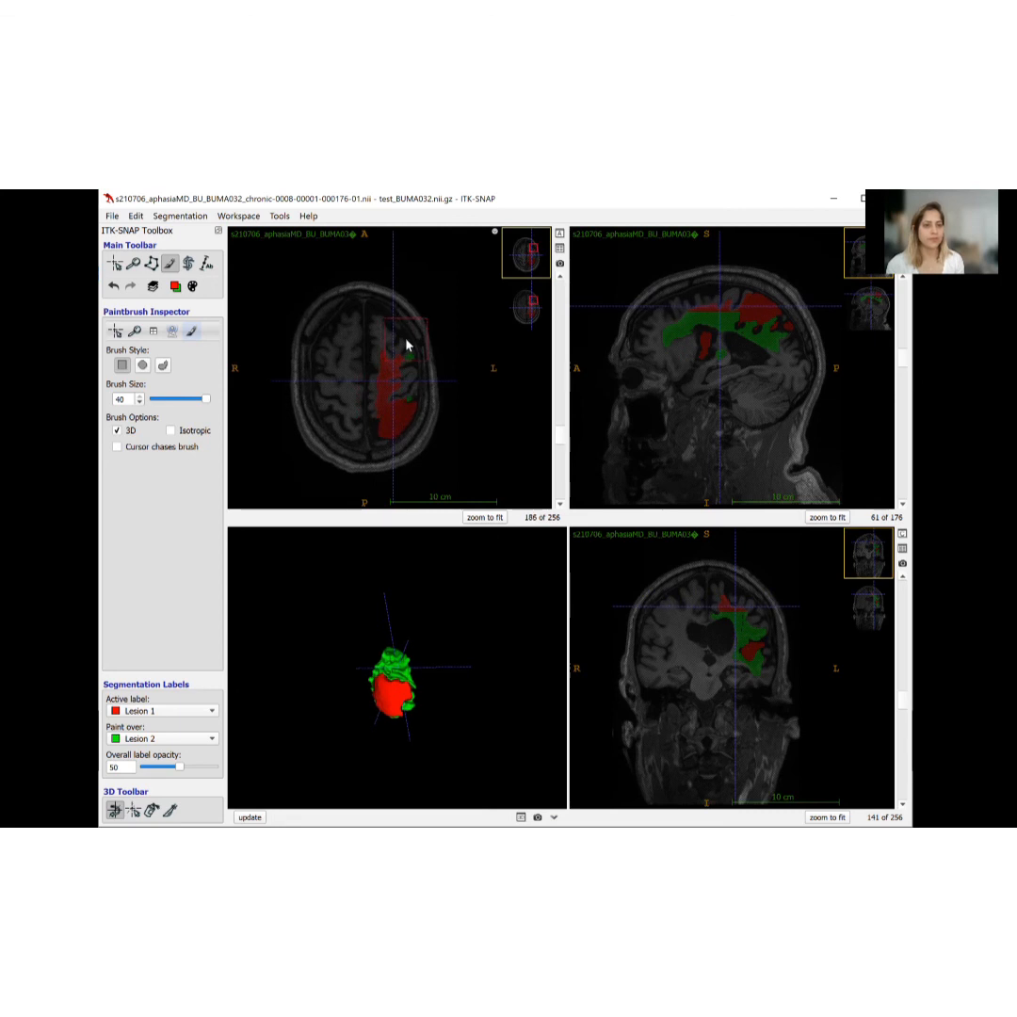
scroll(390, 409, down, 8)
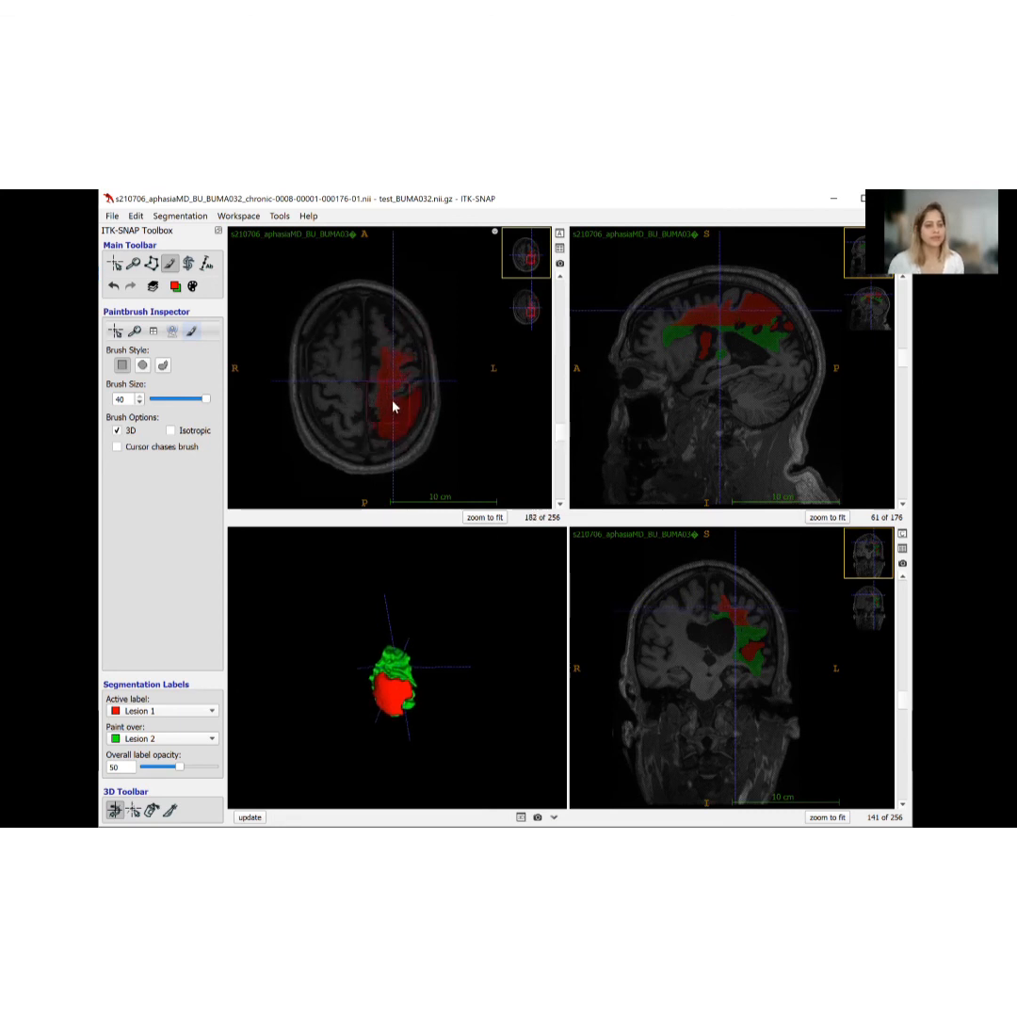
scroll(392, 401, down, 2)
drag(383, 333, 382, 460)
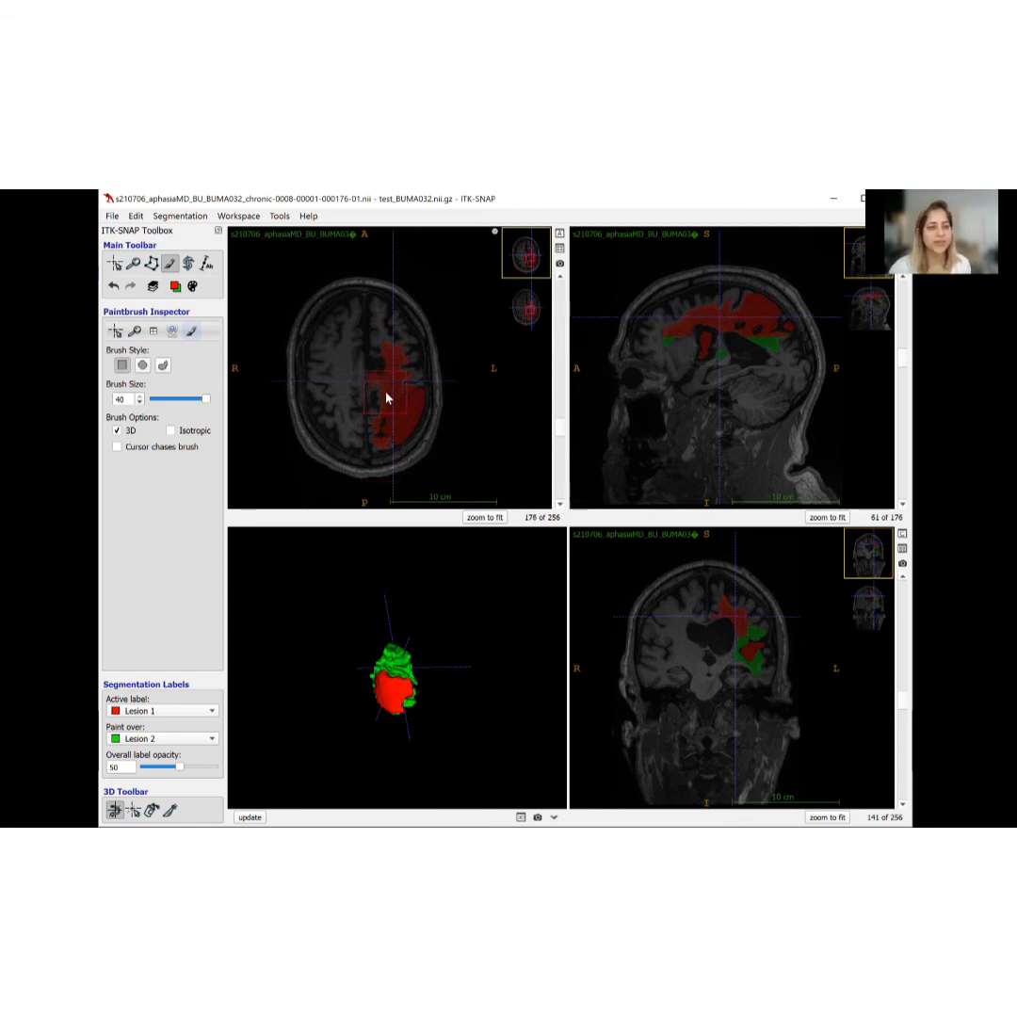
- Continue painting Lesion 1 over the Lesion 2 areas beside the ventricle on the axial slices from 164 down past 149
scroll(387, 397, down, 5)
scroll(386, 399, down, 8)
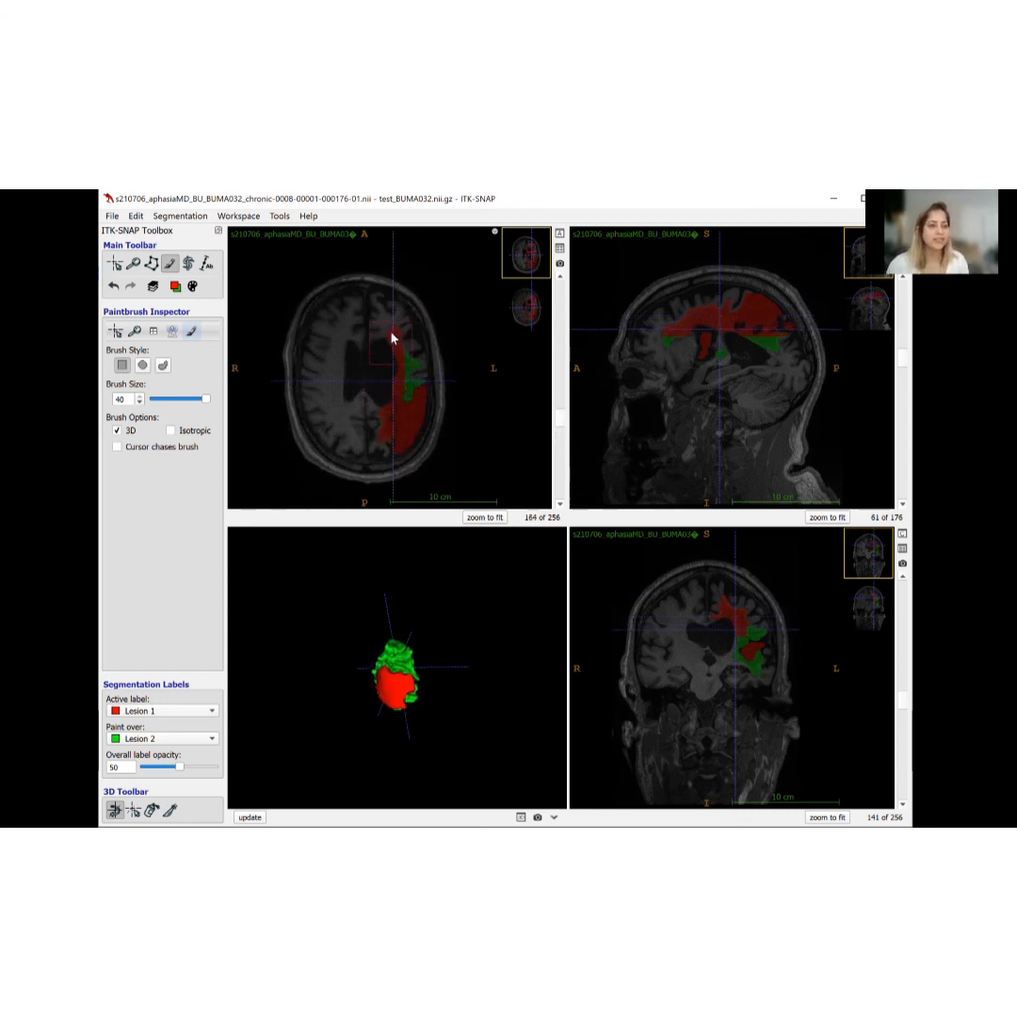
mouse_move(395, 341)
mouse_down()
mouse_move(420, 413)
mouse_move(402, 425)
mouse_move(393, 416)
mouse_move(397, 454)
mouse_move(405, 406)
mouse_up()
scroll(396, 421, down, 10)
scroll(404, 405, down, 6)
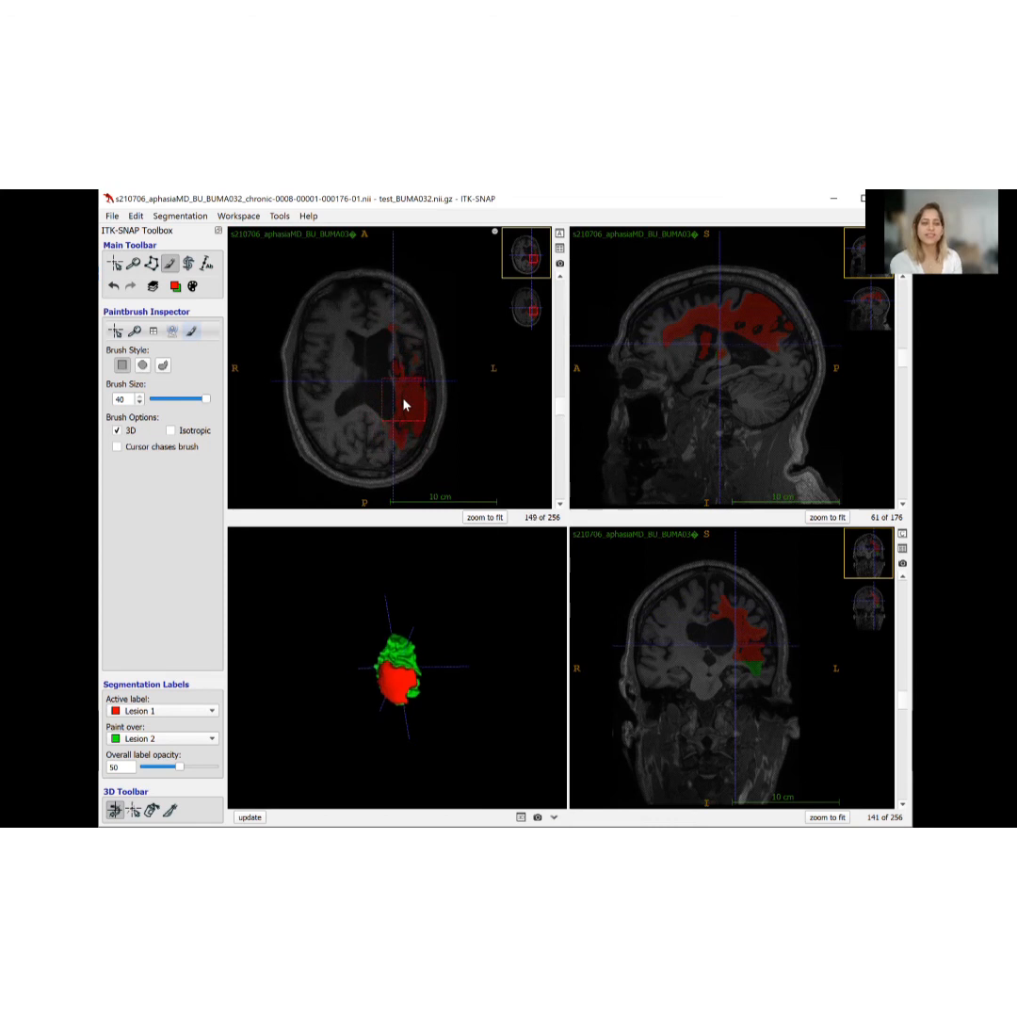
scroll(402, 402, down, 6)
drag(395, 352, 415, 402)
- Paint Lesion 1 over the last Lesion 2 remnants in the temporal region between axial slices 139 and 111
scroll(399, 422, down, 6)
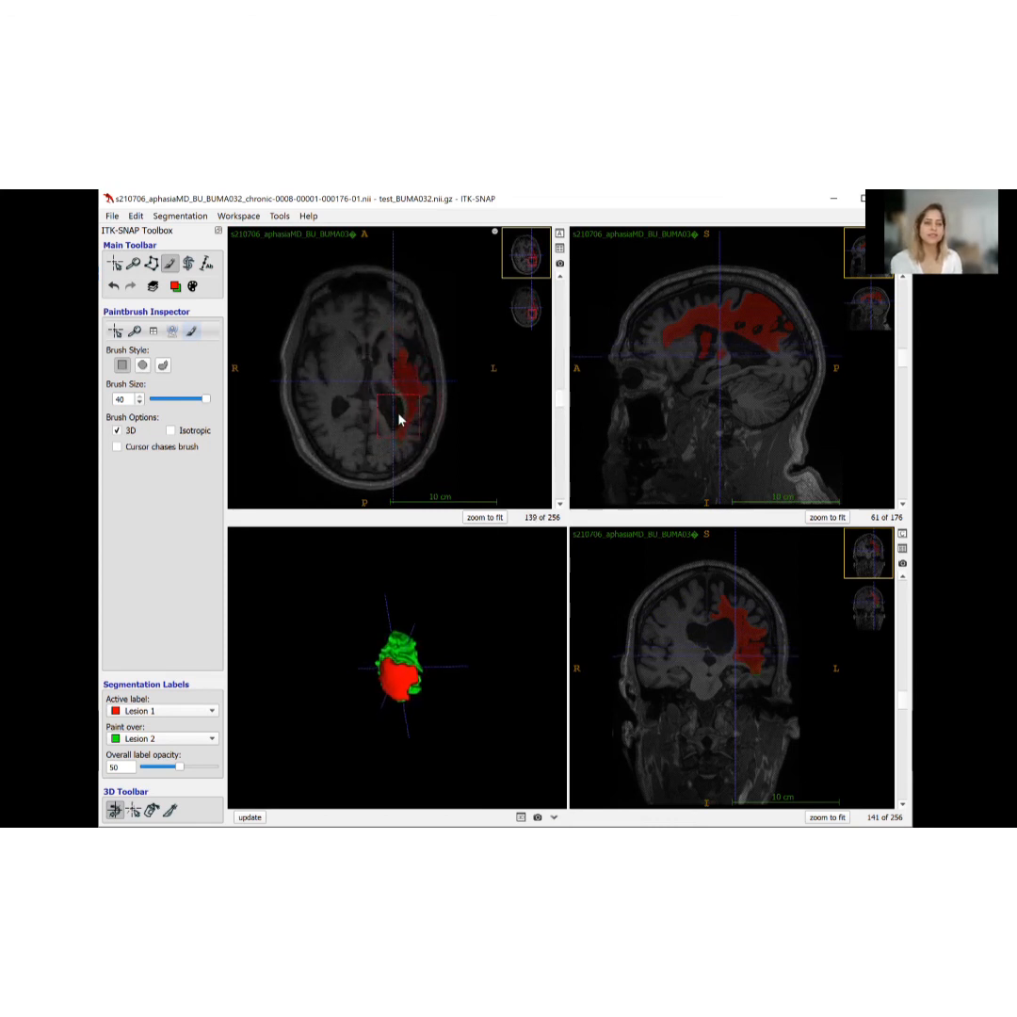
scroll(399, 422, down, 12)
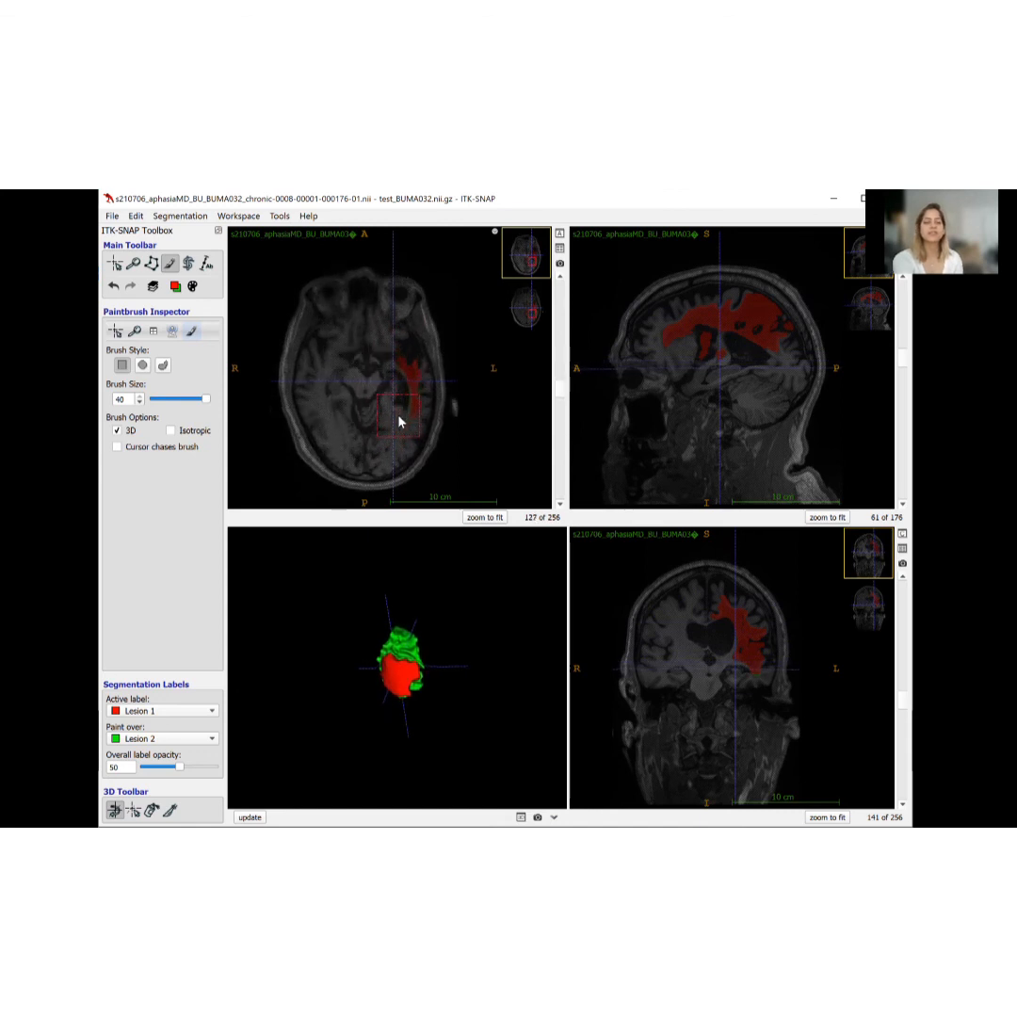
scroll(400, 422, down, 2)
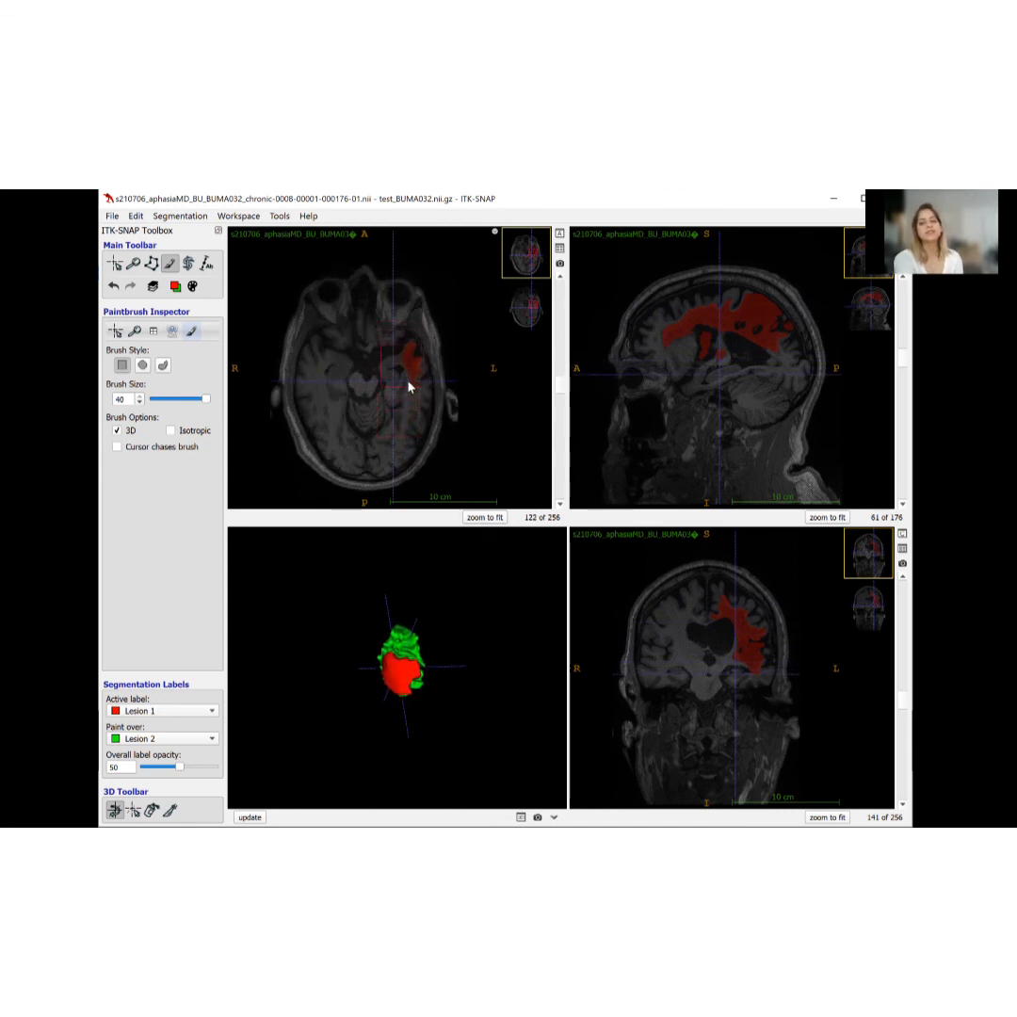
scroll(397, 412, down, 9)
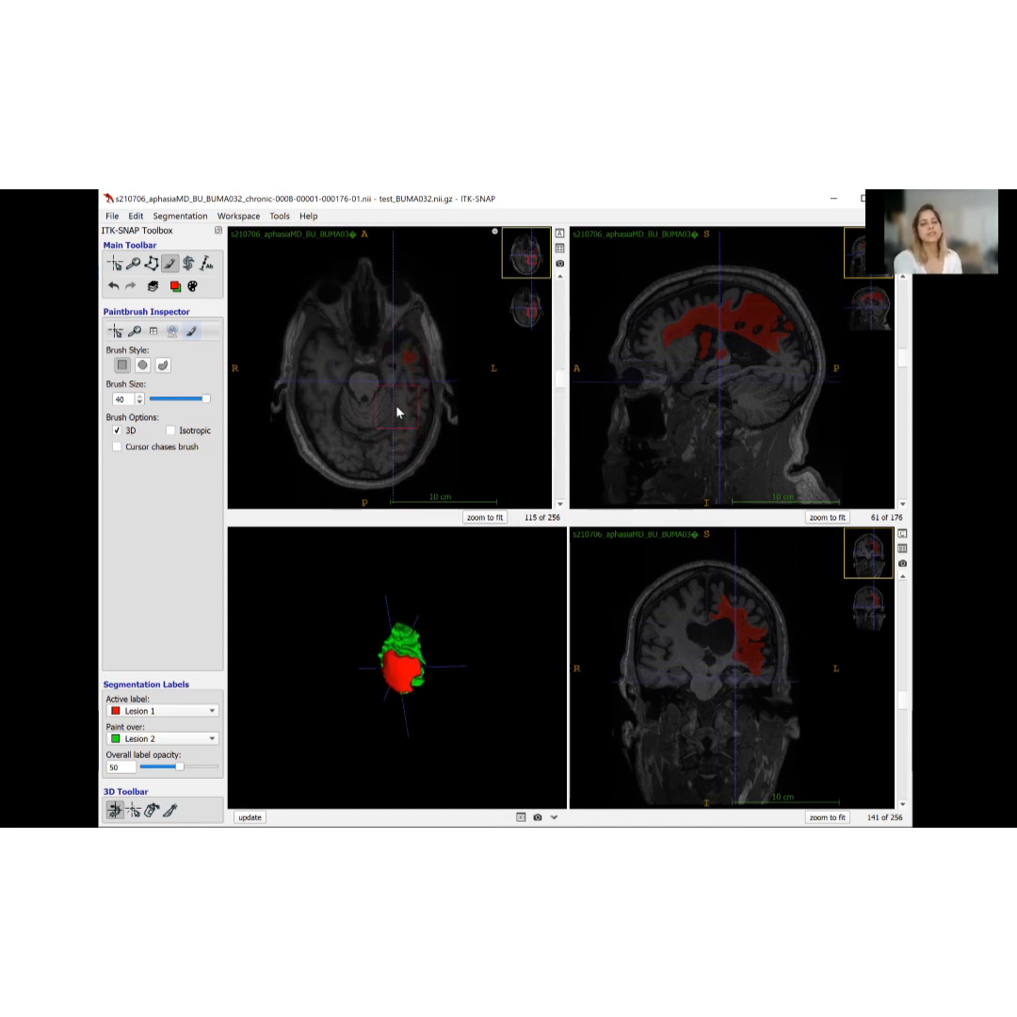
scroll(398, 411, down, 2)
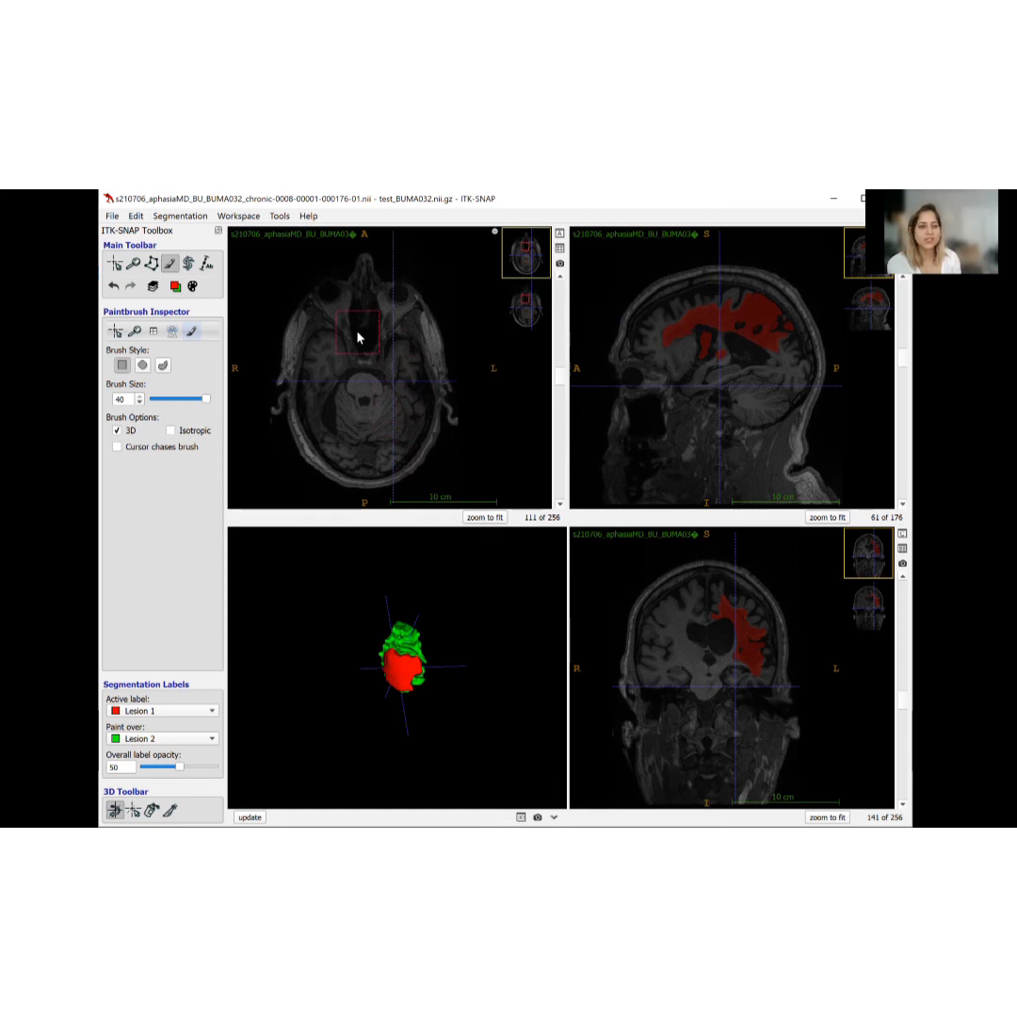
- Review the repainted Lesion 1 label on axial slices 112 to 201 and in the updated, rotated 3D rendering
scroll(358, 337, up, 1)
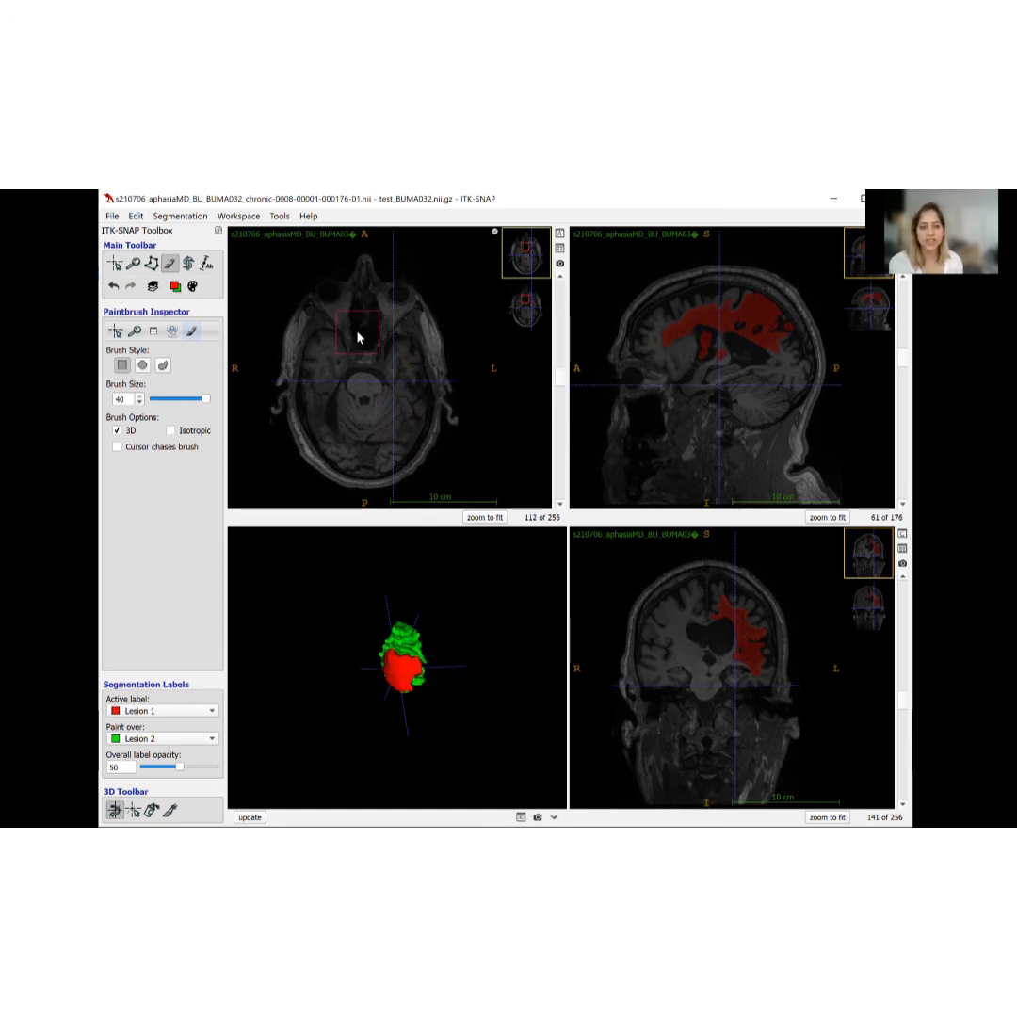
scroll(377, 343, up, 3)
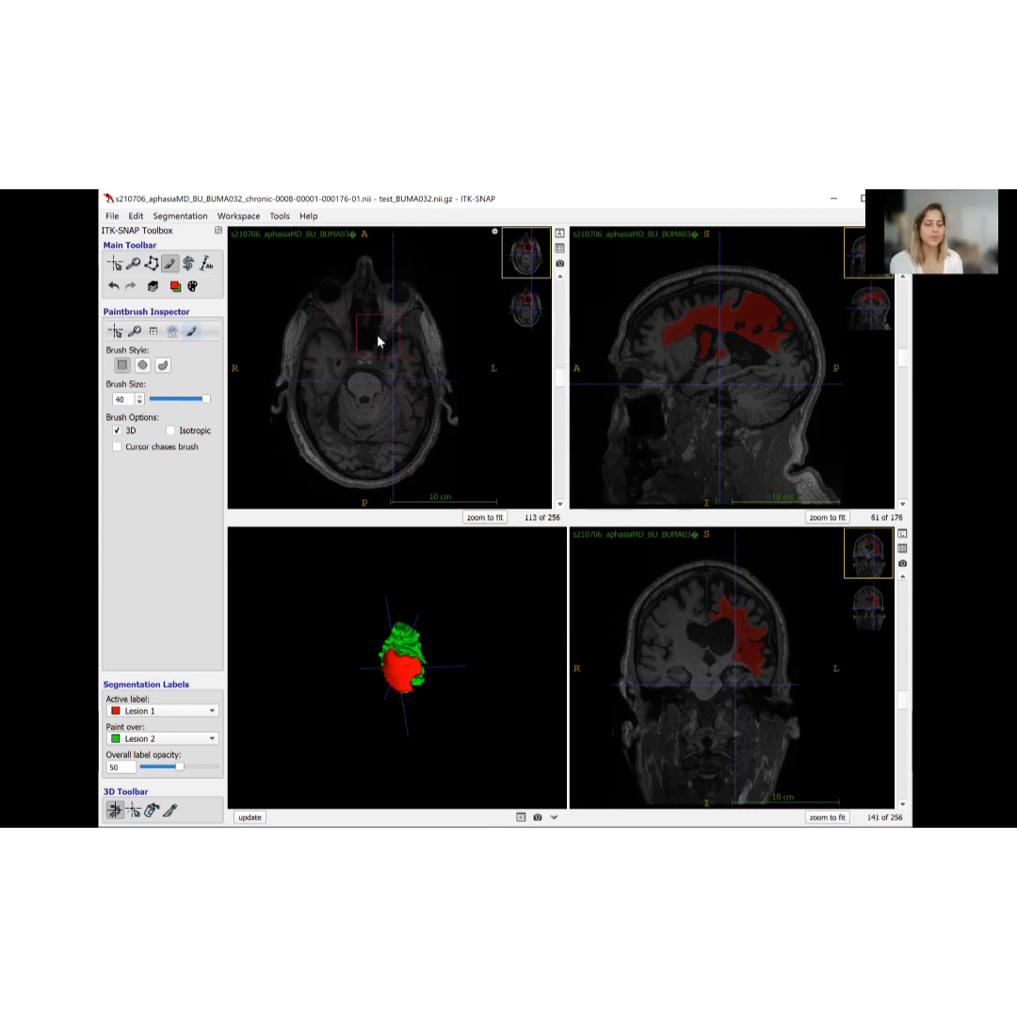
scroll(371, 343, up, 19)
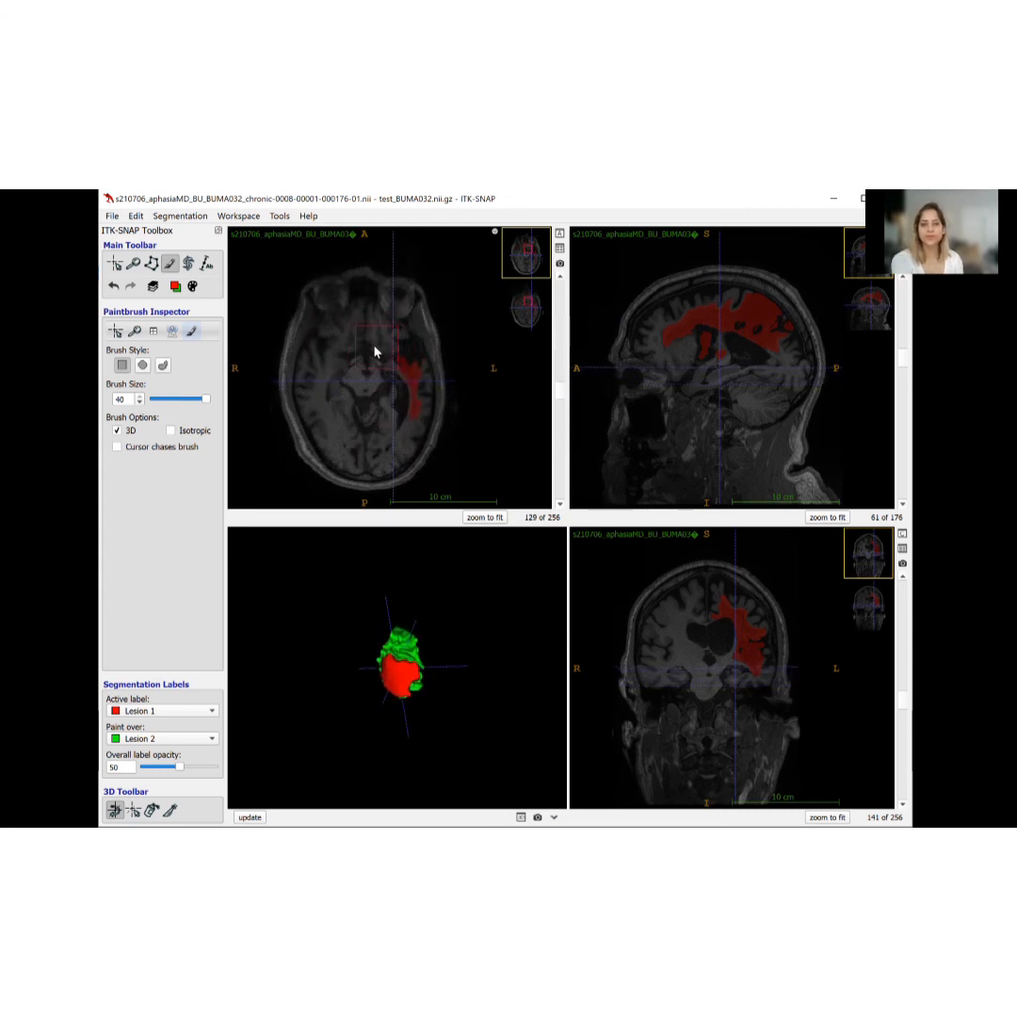
scroll(359, 347, up, 20)
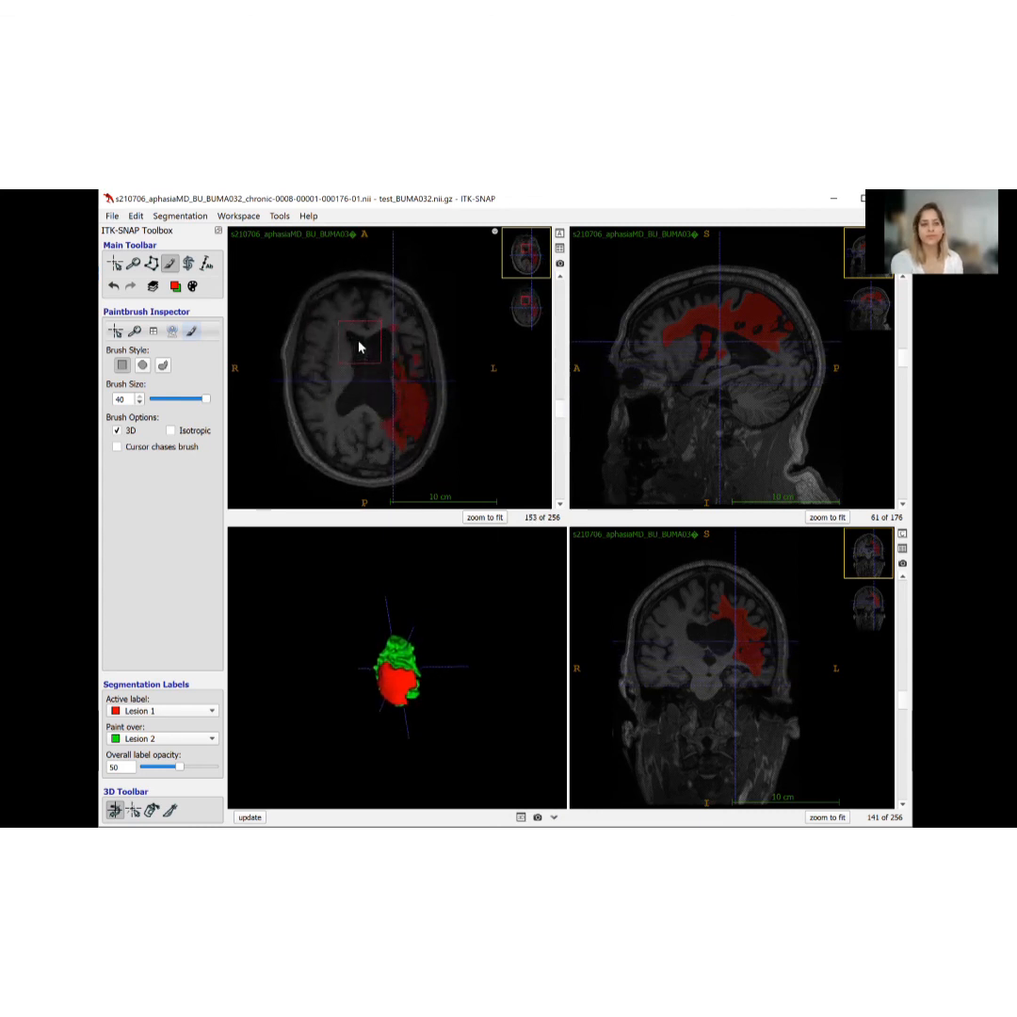
scroll(358, 348, up, 20)
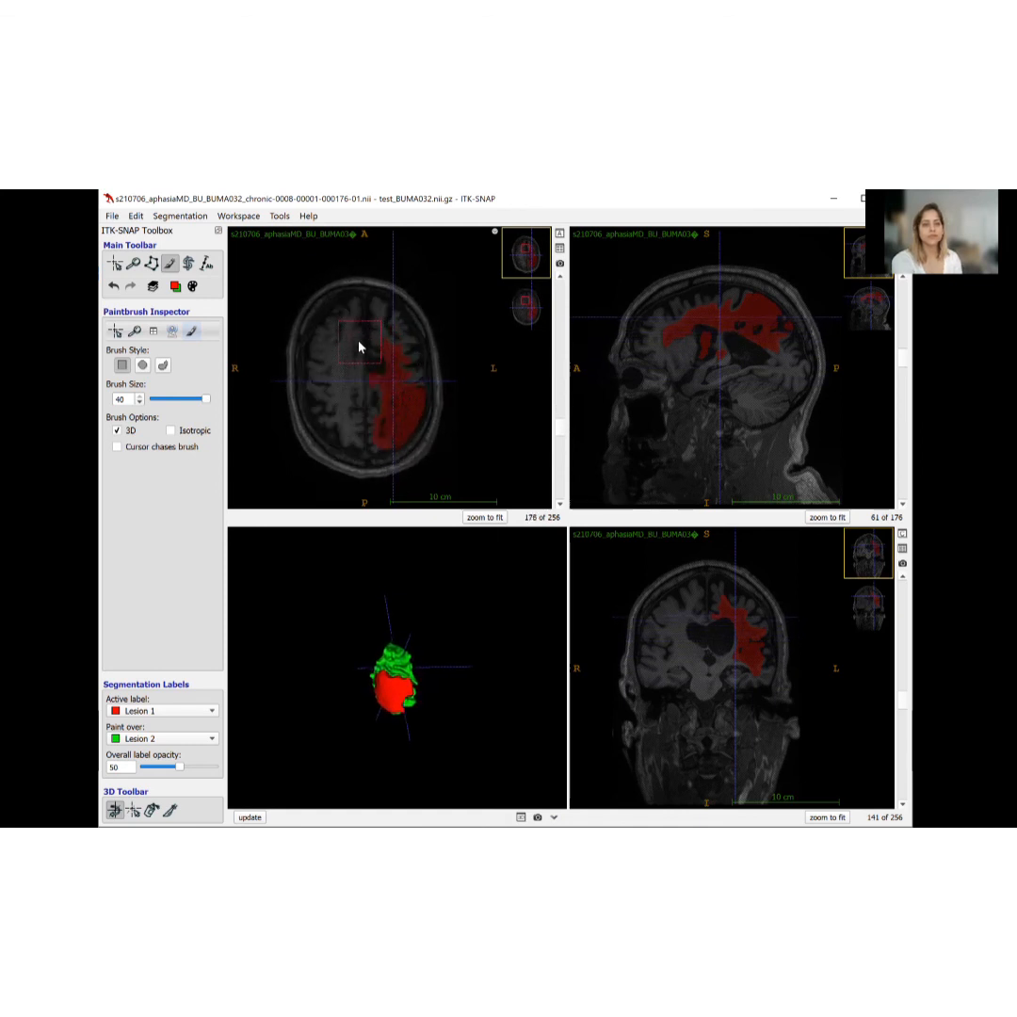
scroll(346, 352, up, 20)
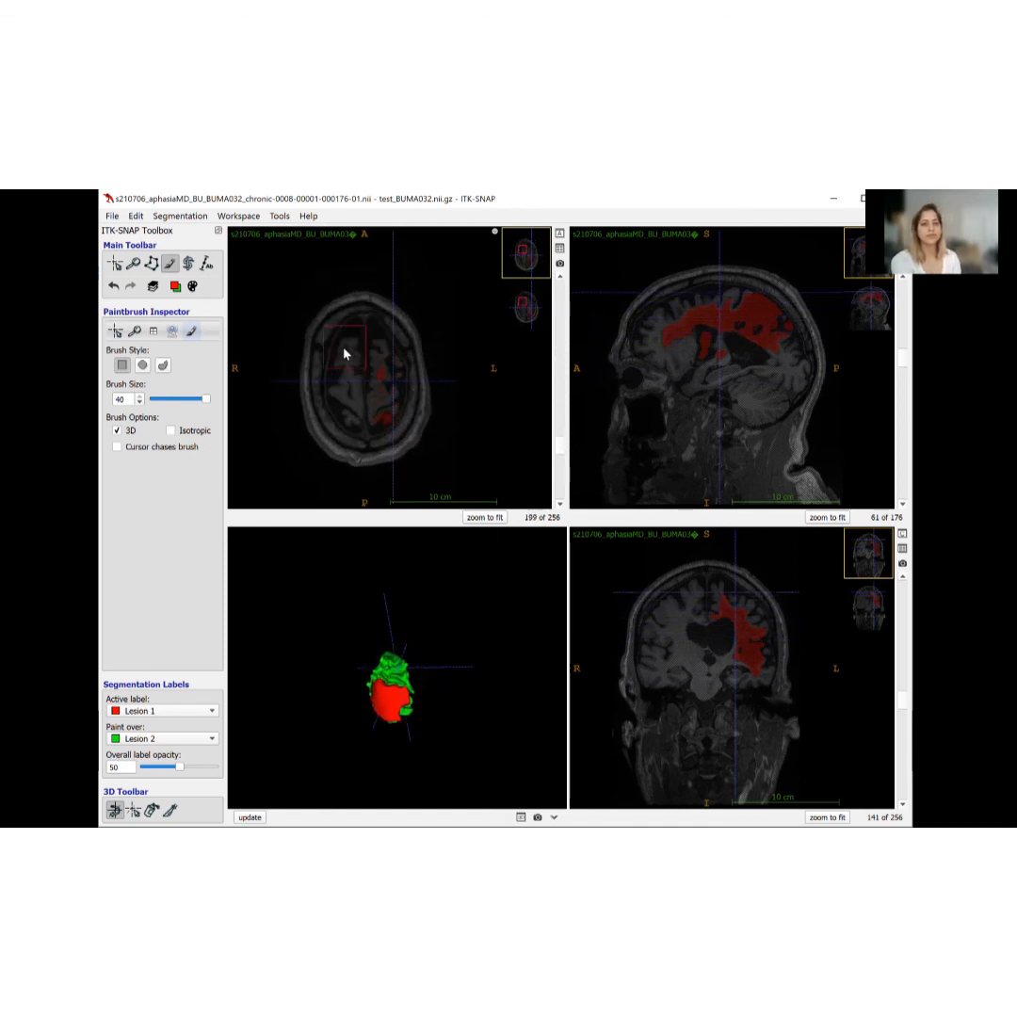
click(250, 817)
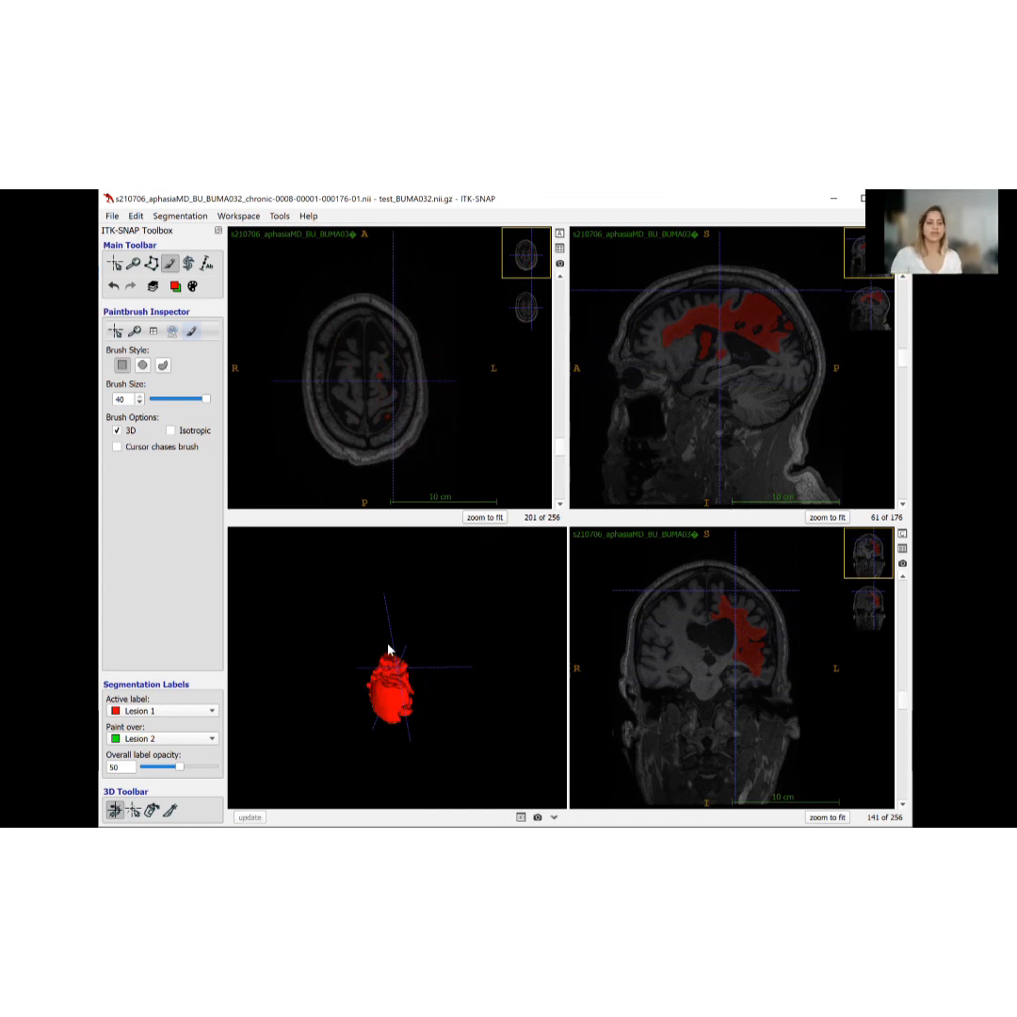
drag(400, 669, 349, 702)
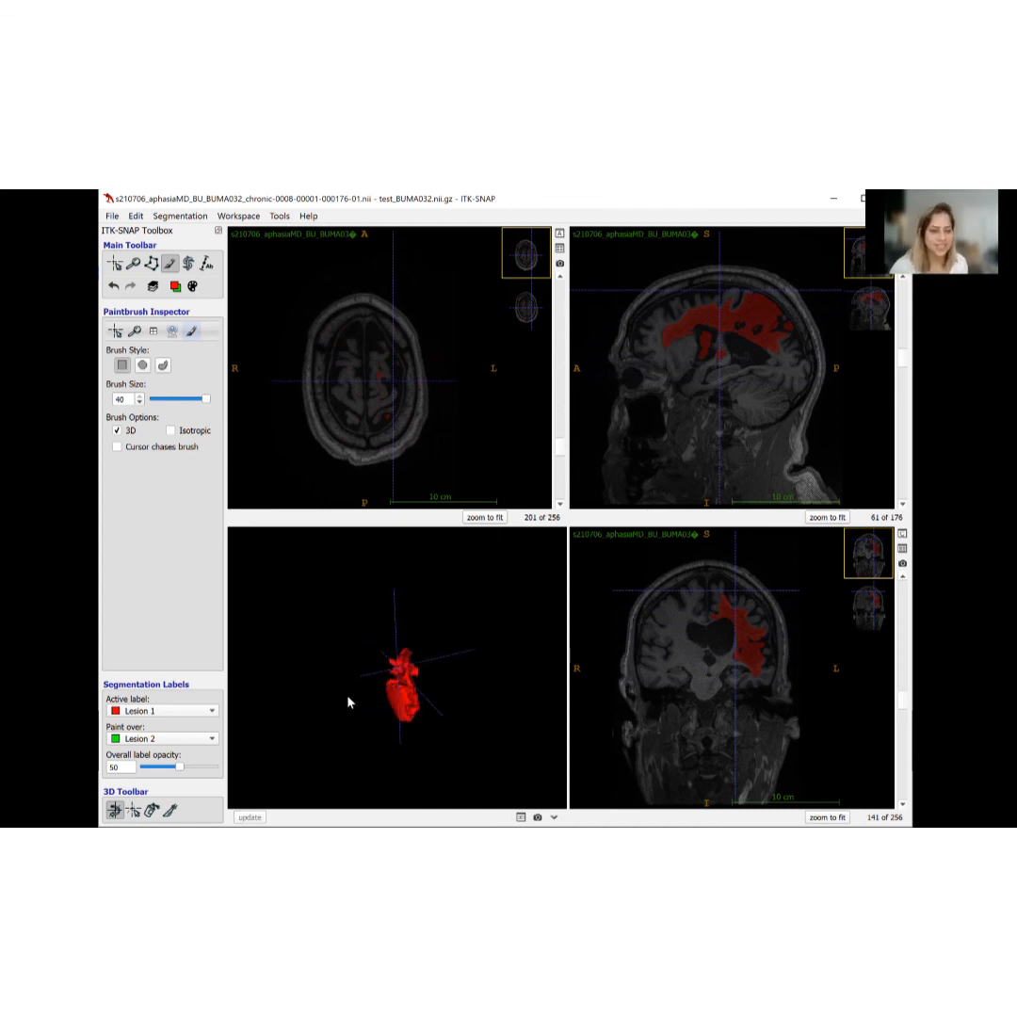